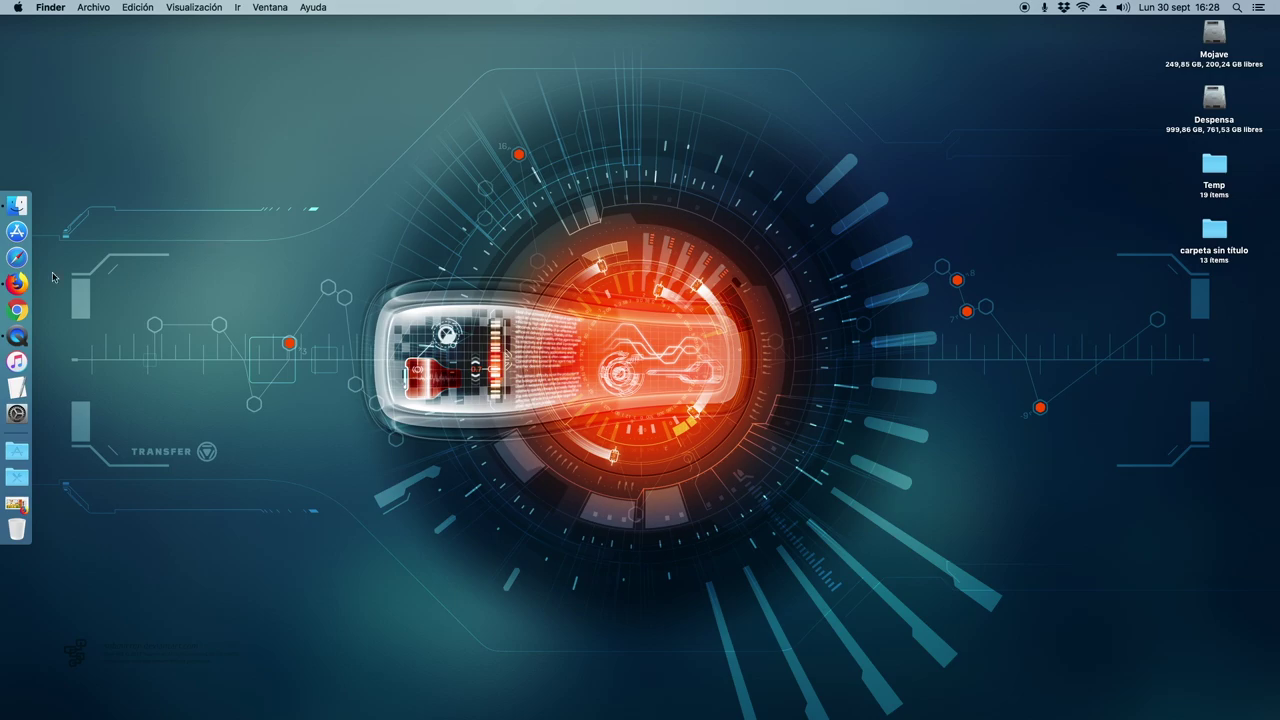
Step: Switch to Firefox, pause the YouTube music video and bring up the open Jitsi Meet call
click(18, 286)
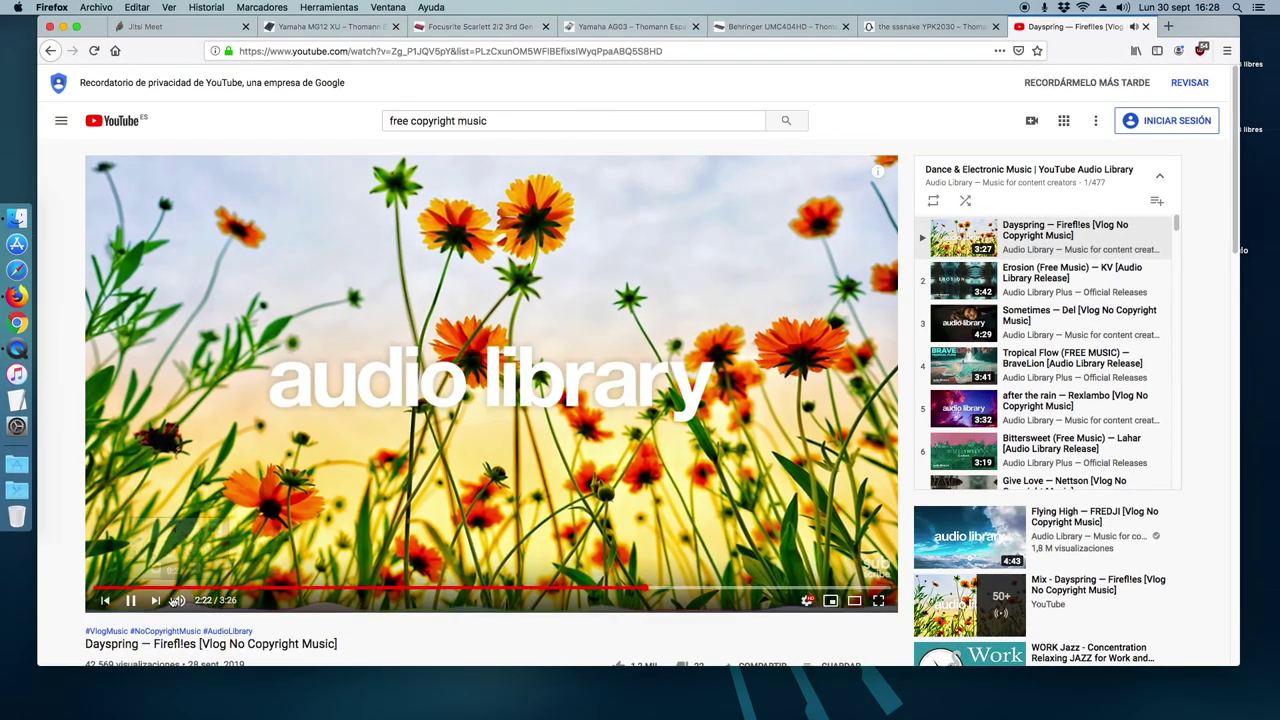
click(129, 600)
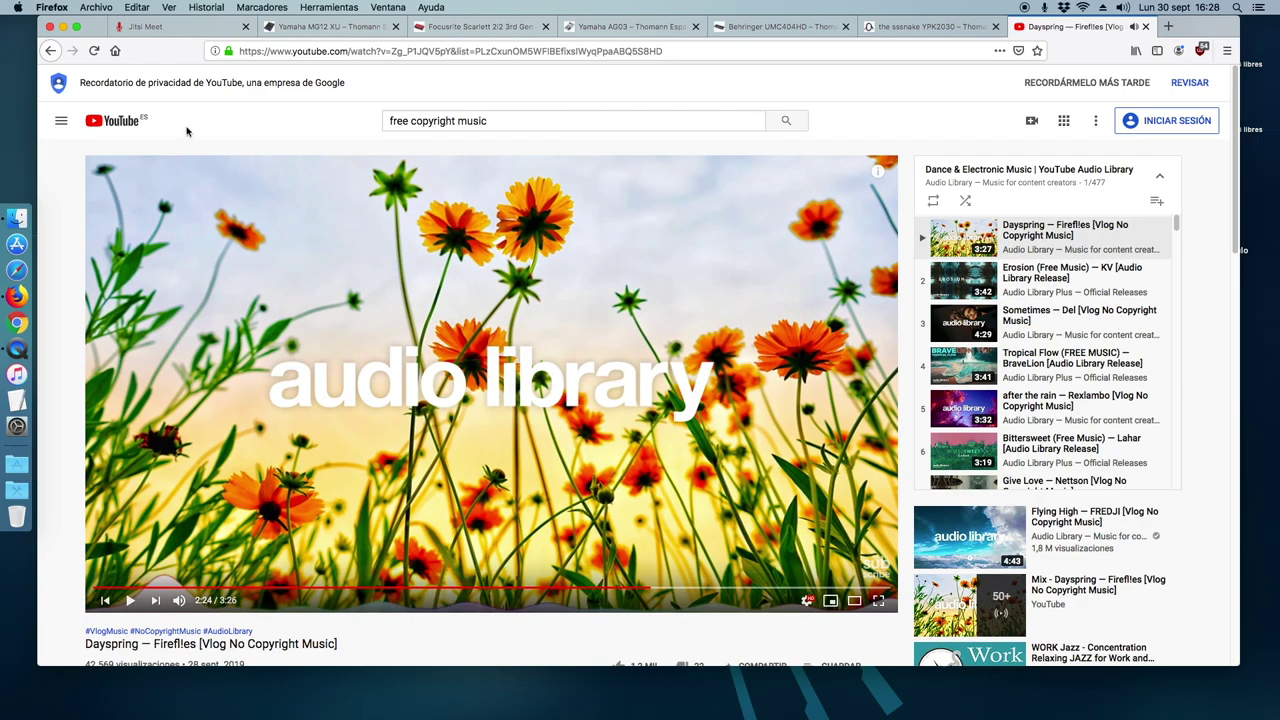
click(182, 28)
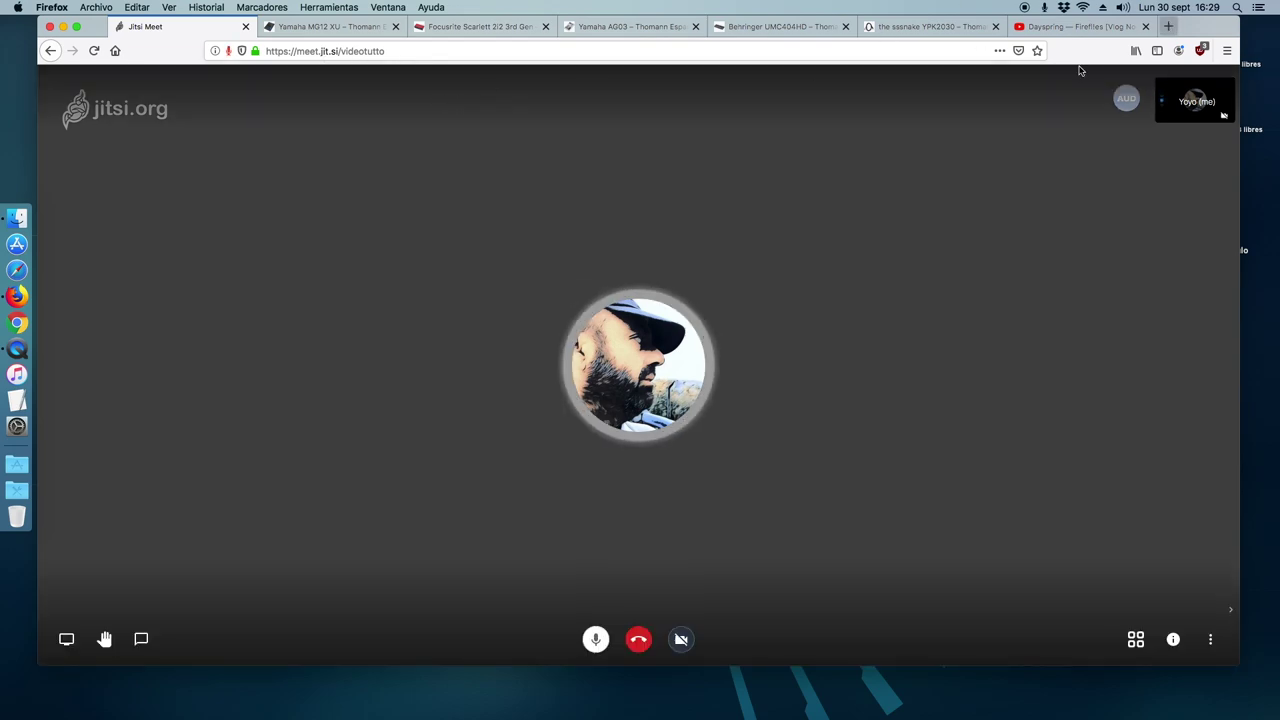
Step: Search Google for "meet jitsi" in a new browser tab and open the Jitsi Meet site
click(1168, 26)
click(115, 50)
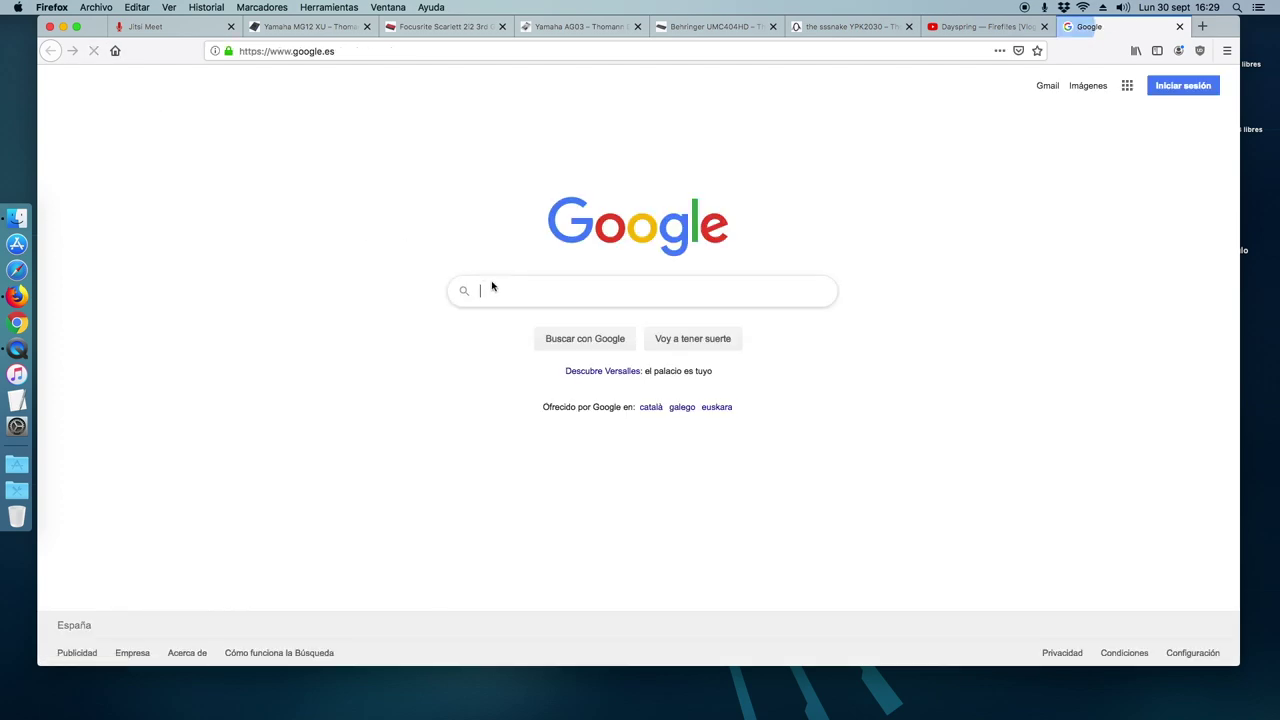
text(meet)
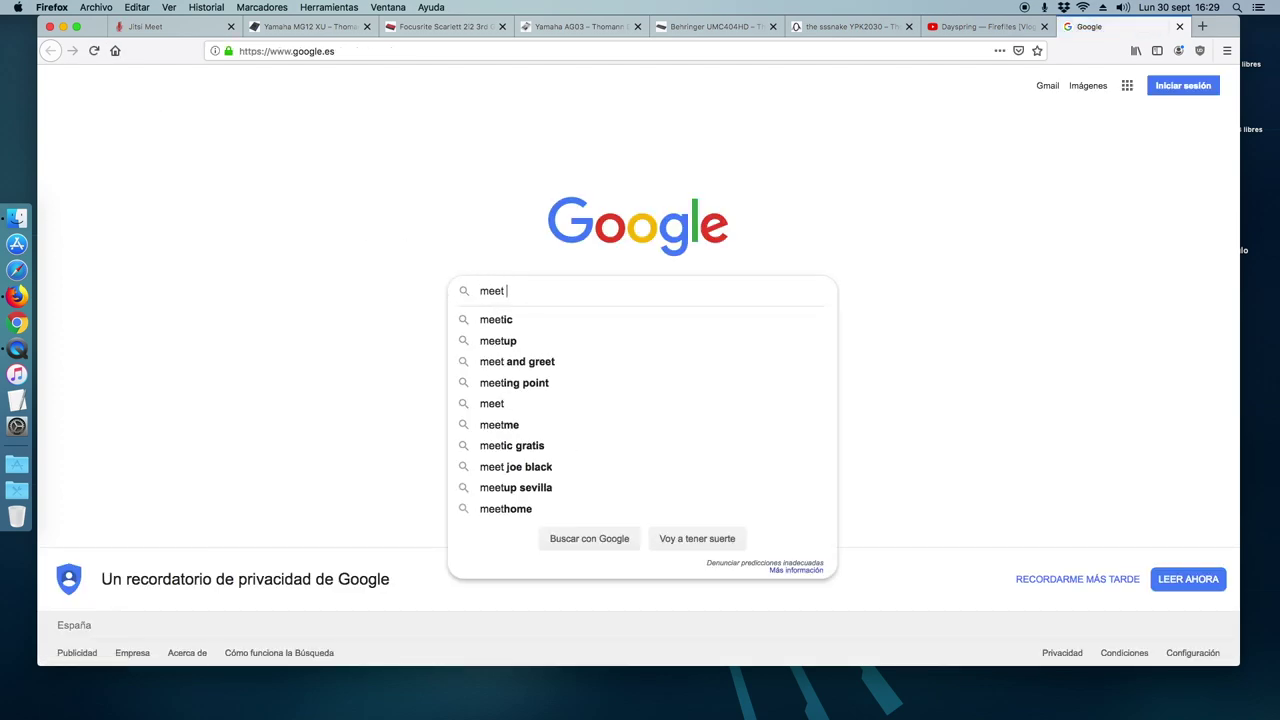
text( jitsi)
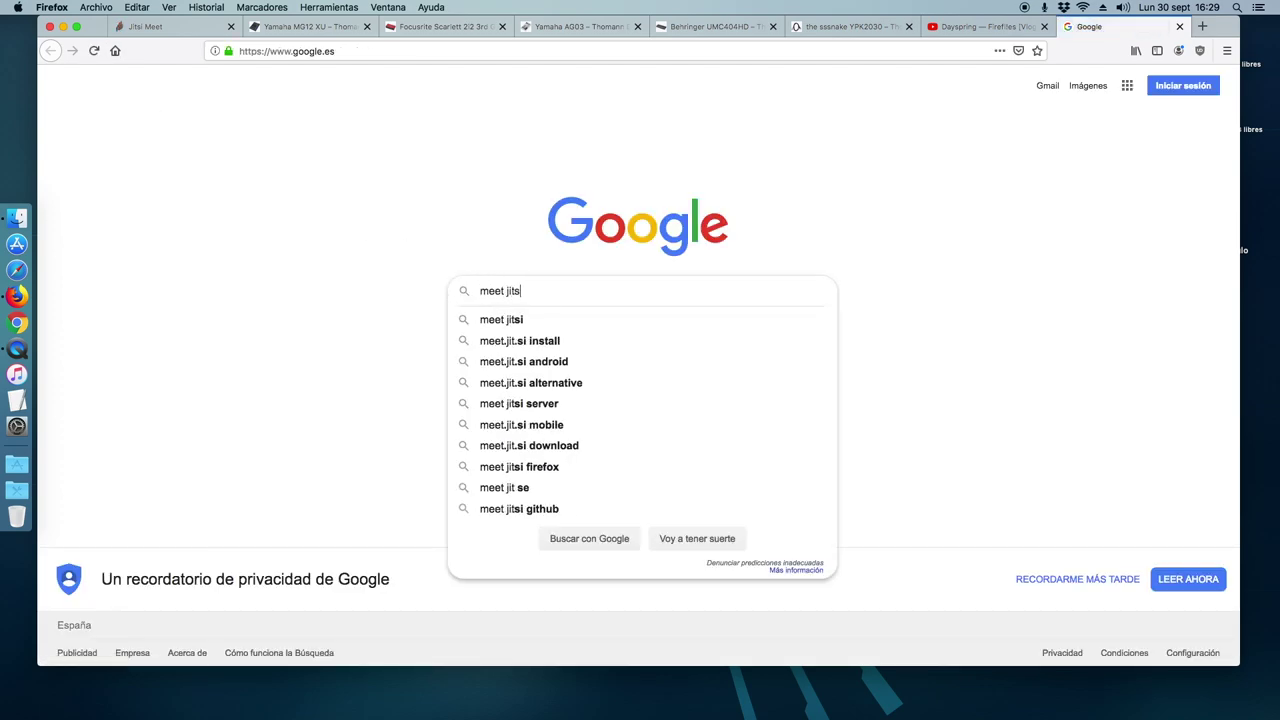
key(Return)
click(170, 292)
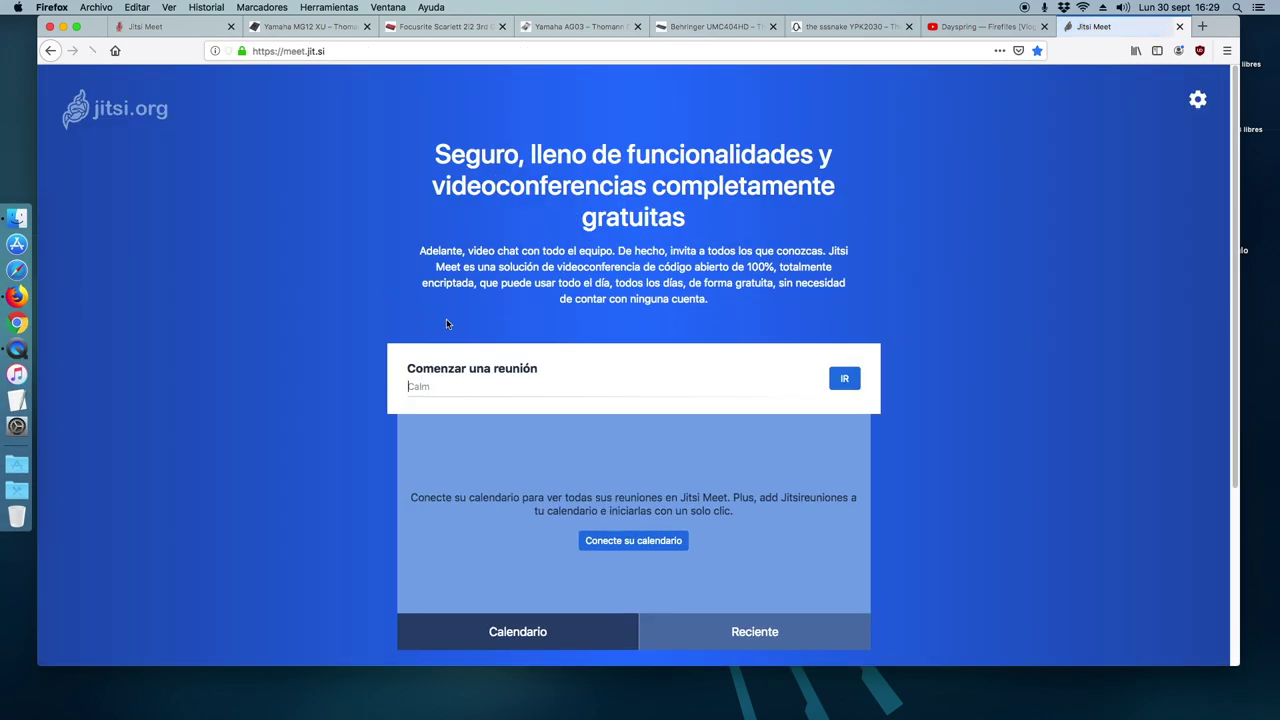
Step: Start a Jitsi meeting named gggggbbb and allow it to use the MG-XU microphone
text(gggggb)
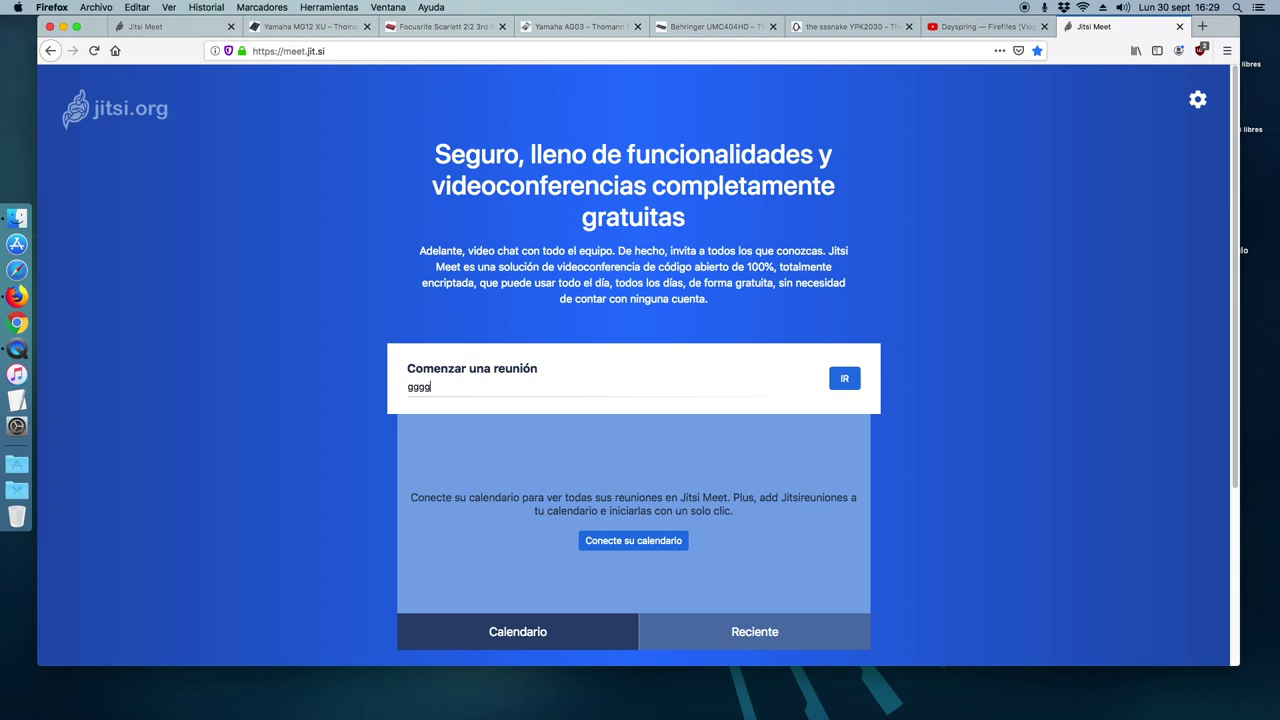
text(bb)
click(846, 380)
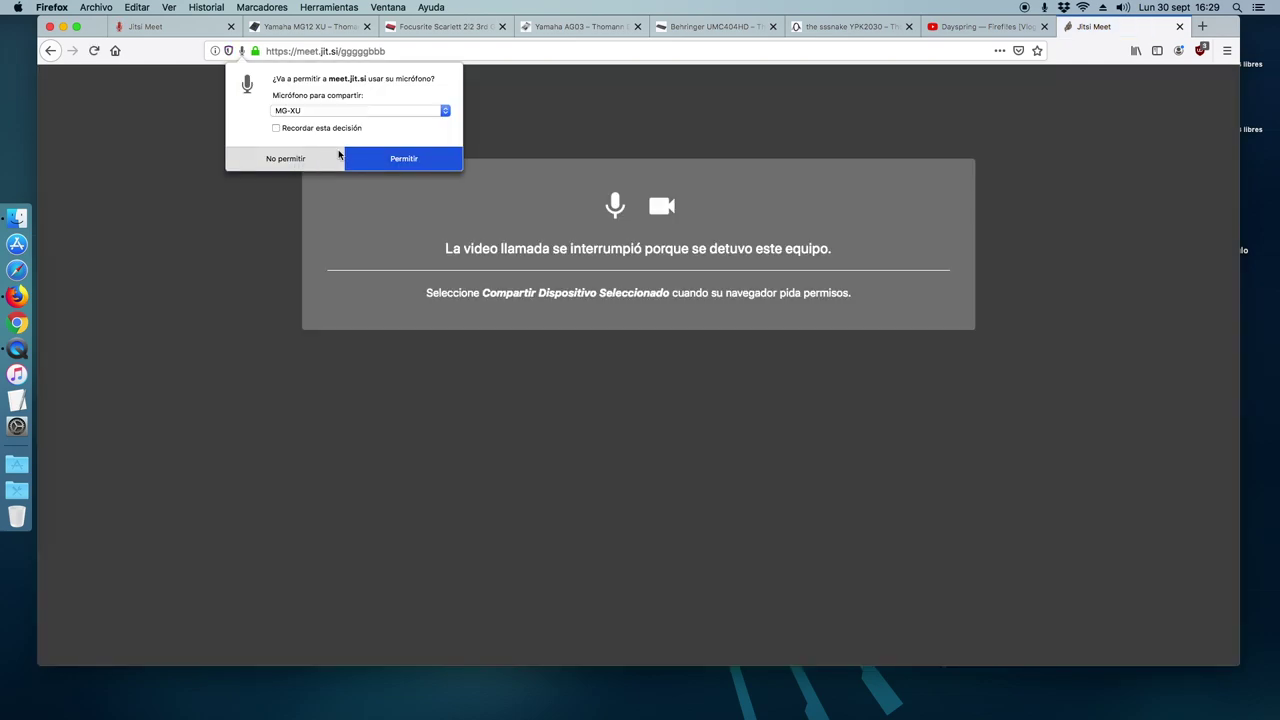
click(406, 166)
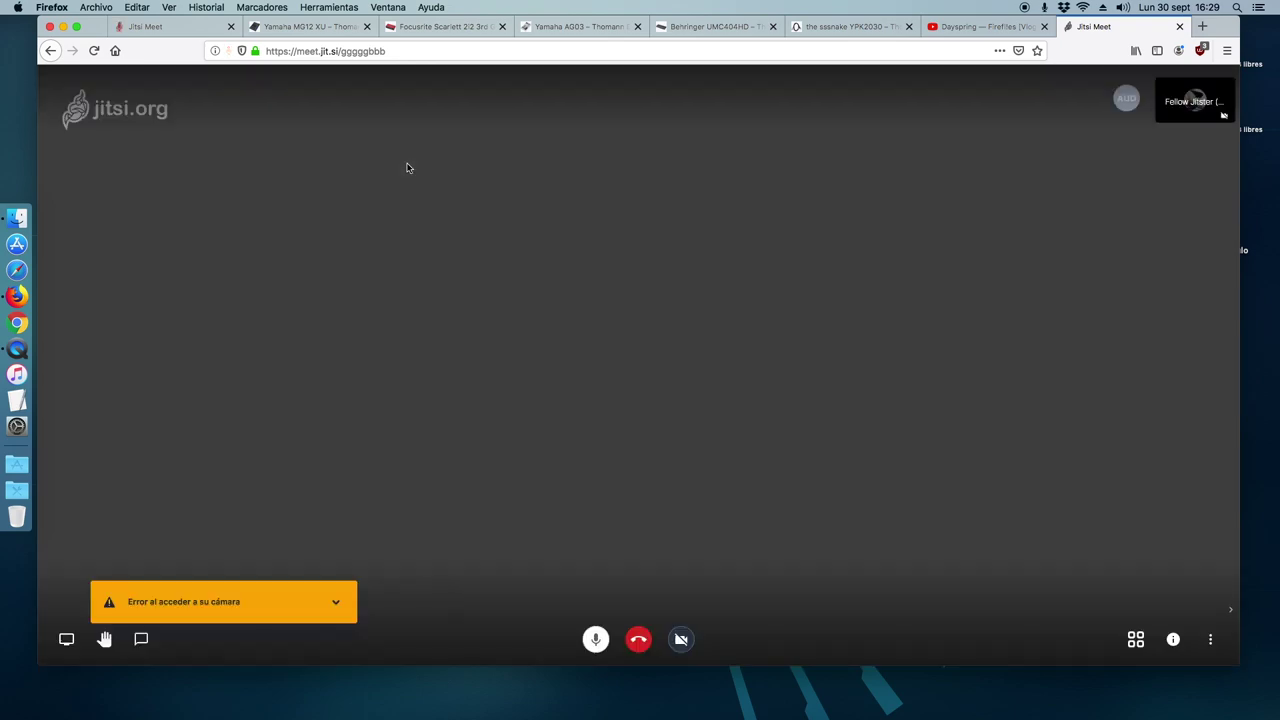
Step: Highlight the gggggbbb meeting's web address and preview the call's tile view
click(412, 51)
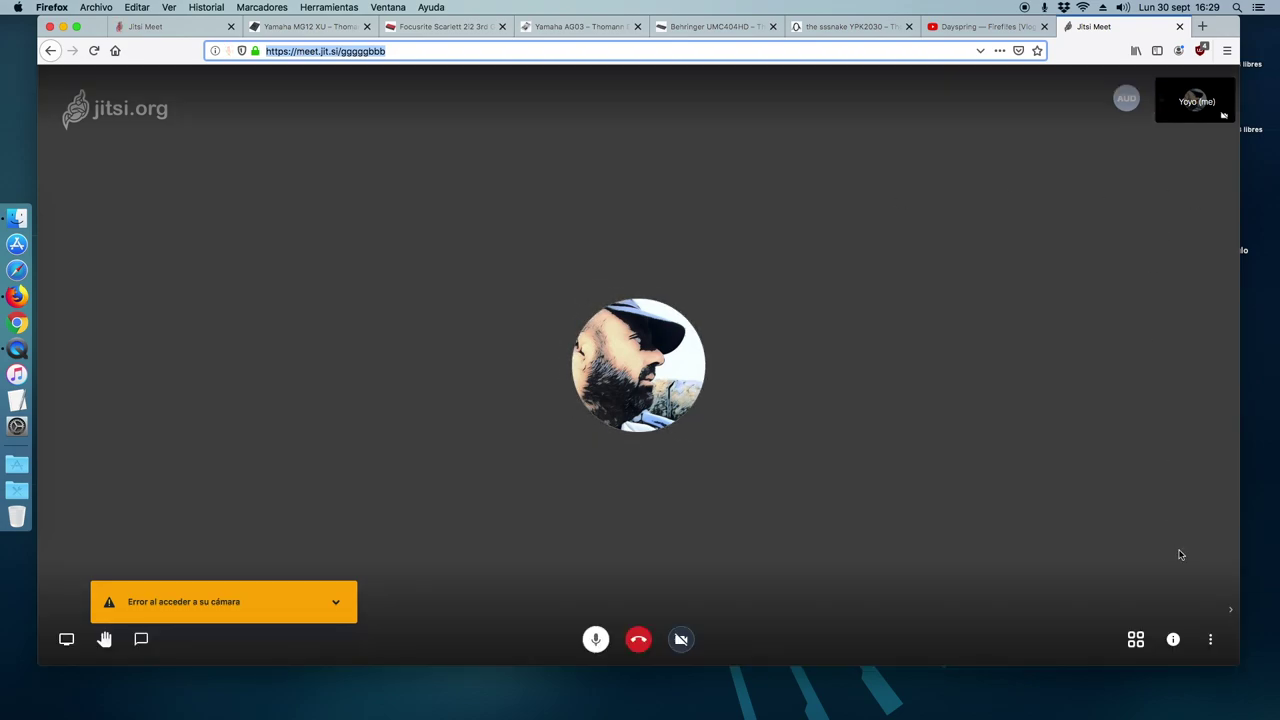
click(1136, 641)
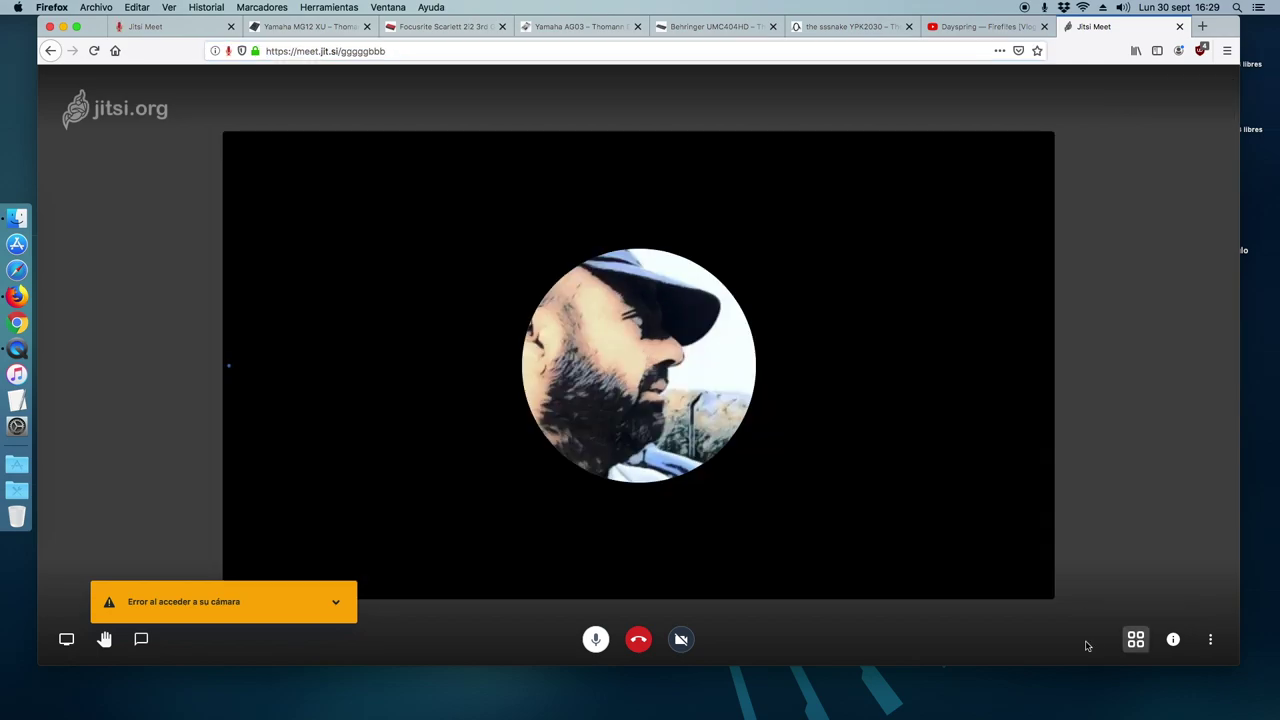
click(1136, 641)
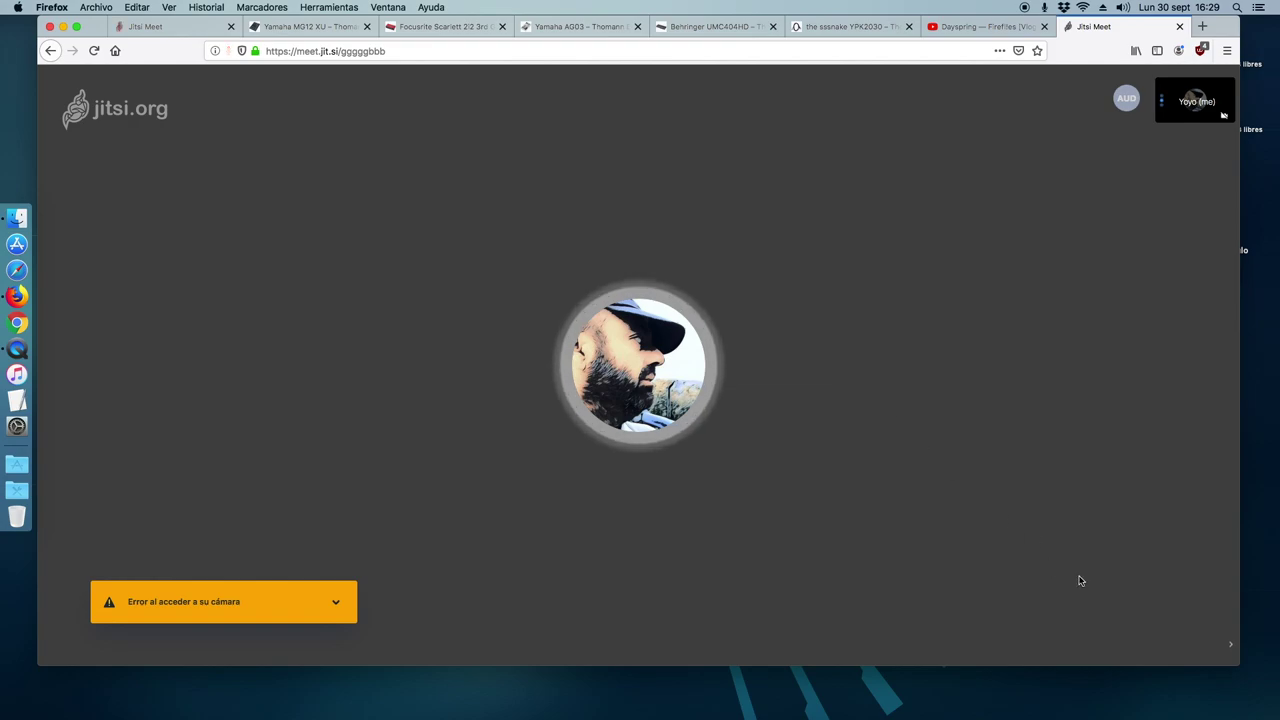
click(1213, 645)
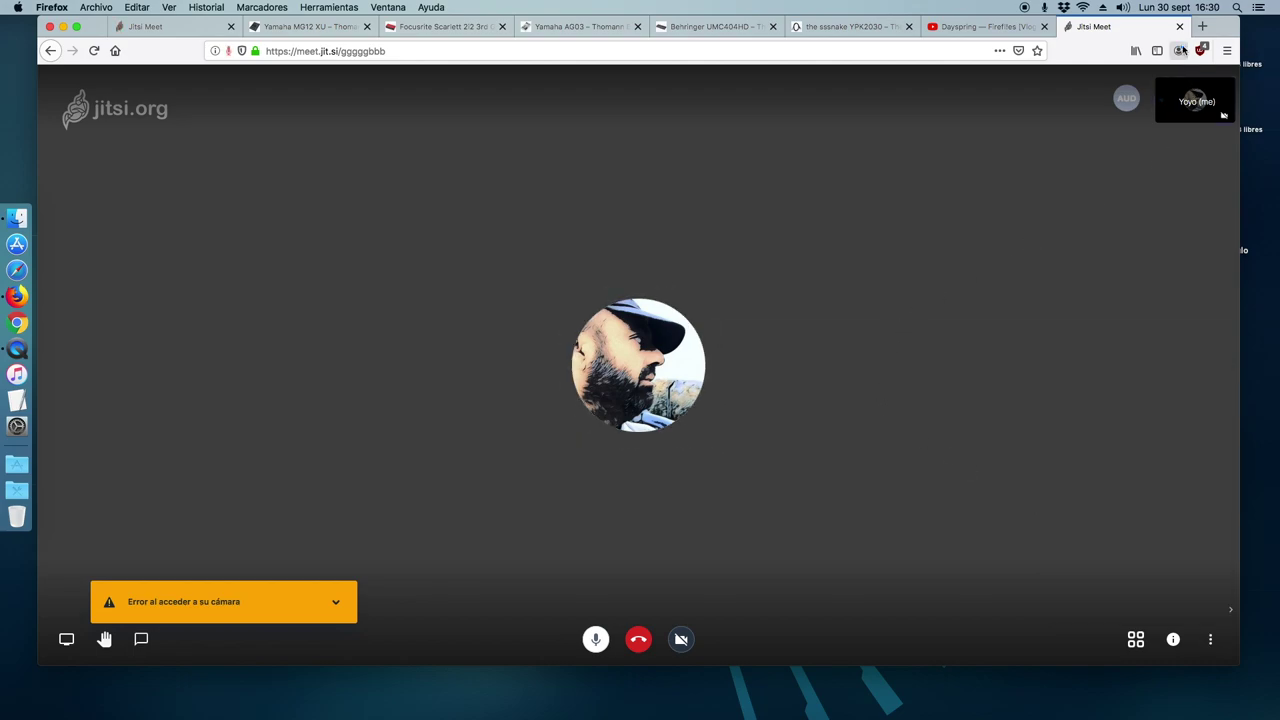
Step: Close the gggggbbb meeting and return to the videotutto meeting
click(1180, 27)
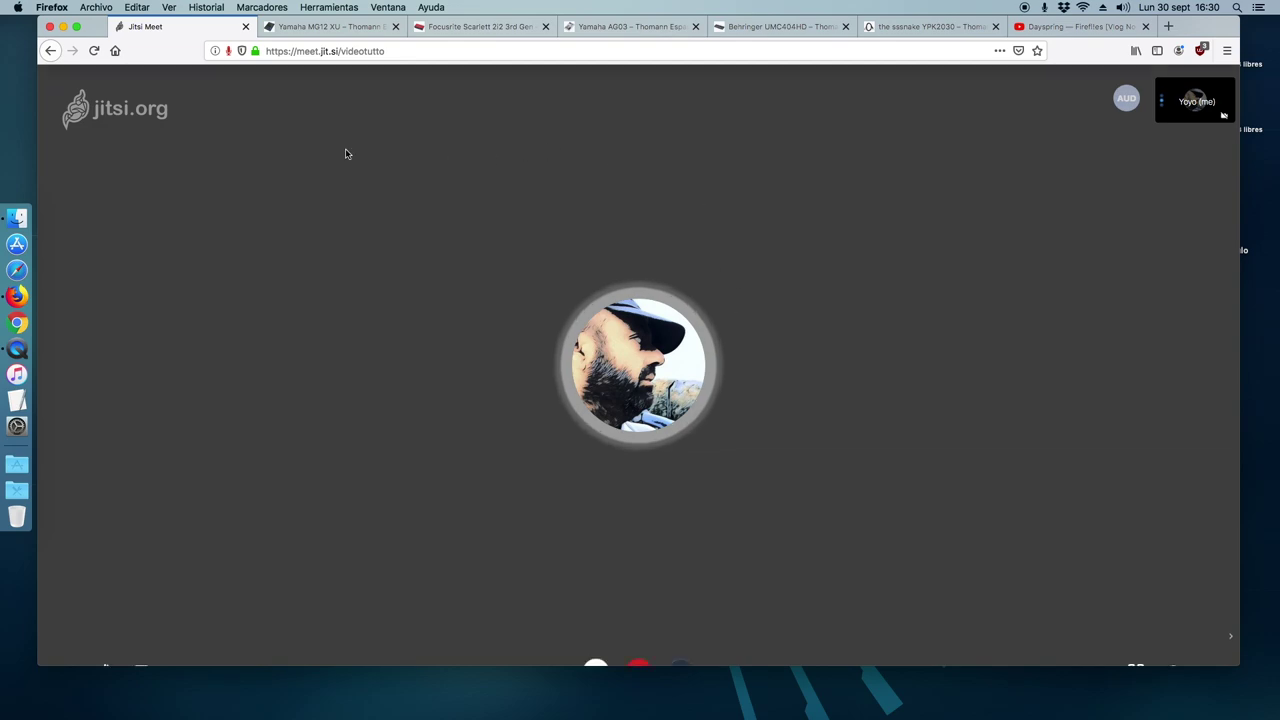
mouse_move(287, 287)
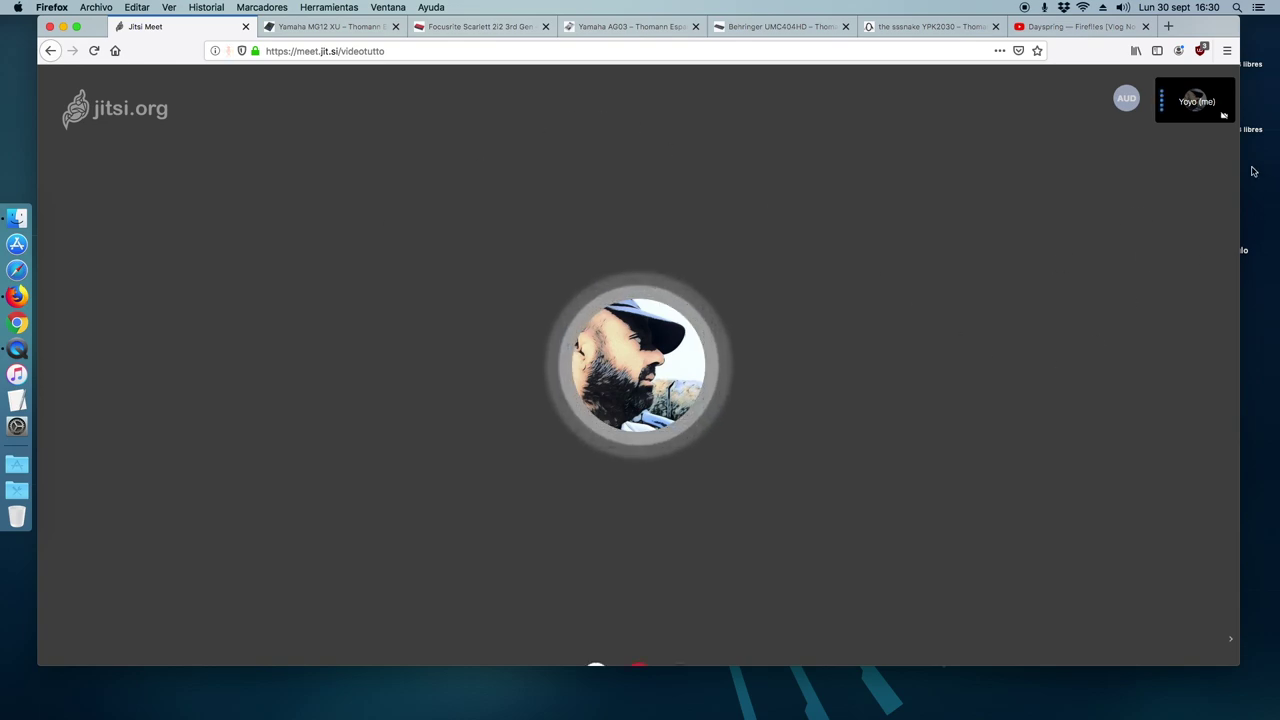
mouse_move(1155, 223)
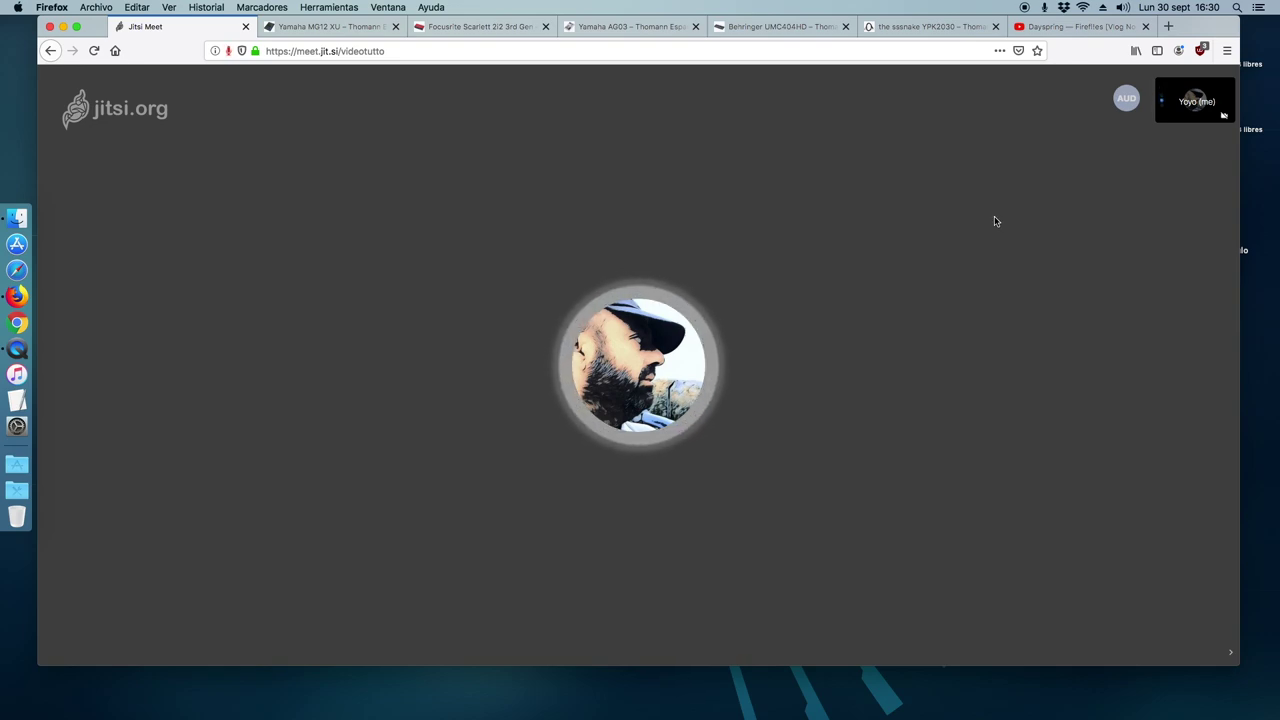
Step: Compare the Thomann pages of the Yamaha MG12 XU, Focusrite Scarlett 2i2, Yamaha AG03 and Behringer UMC404HD
click(336, 28)
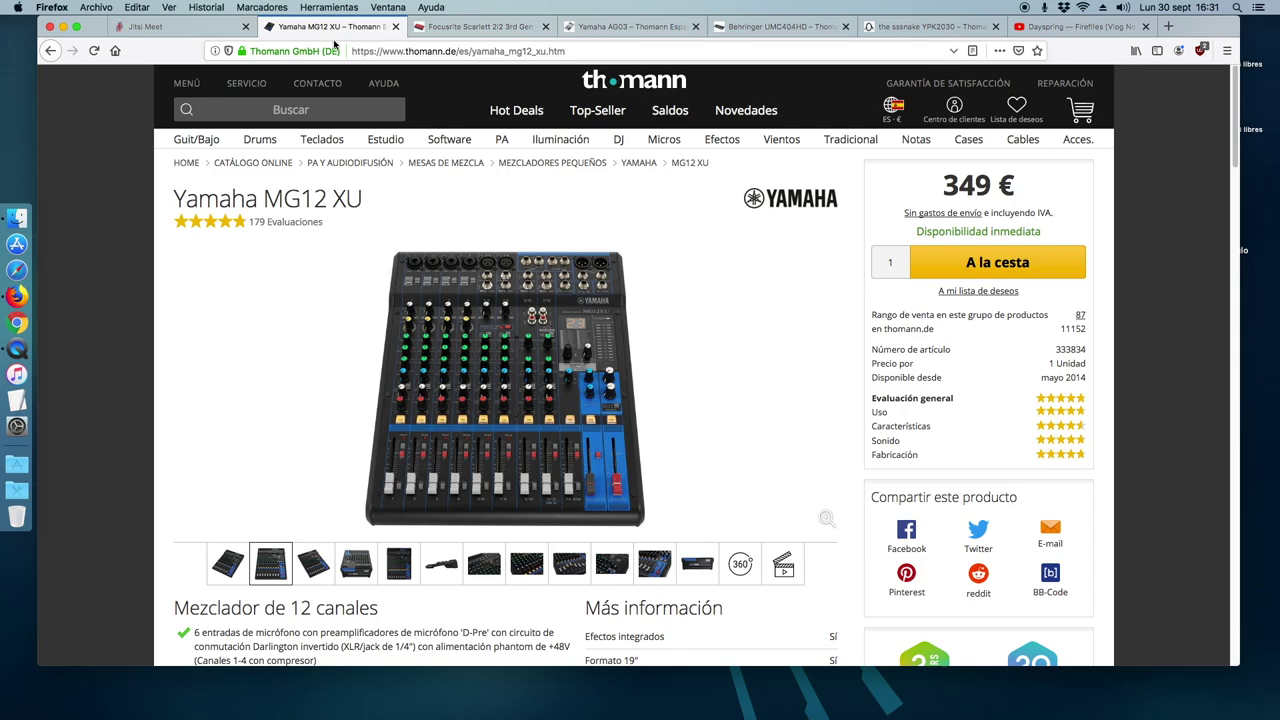
click(455, 27)
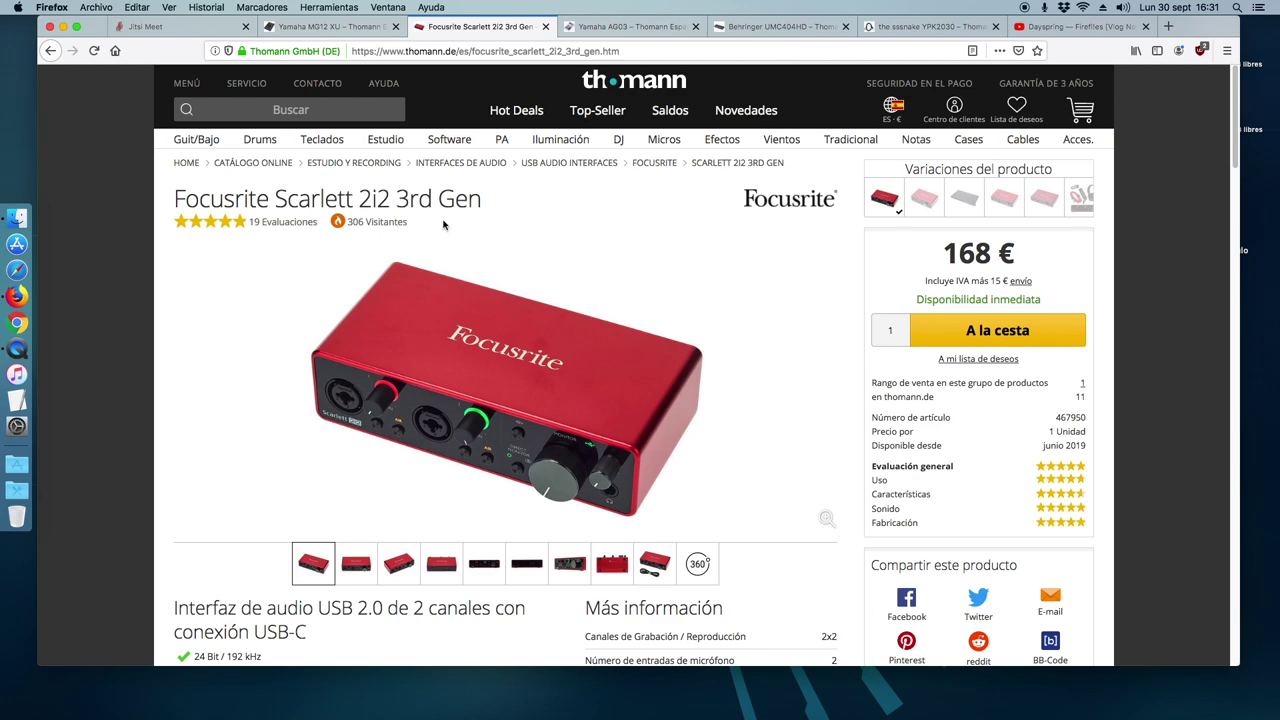
click(572, 27)
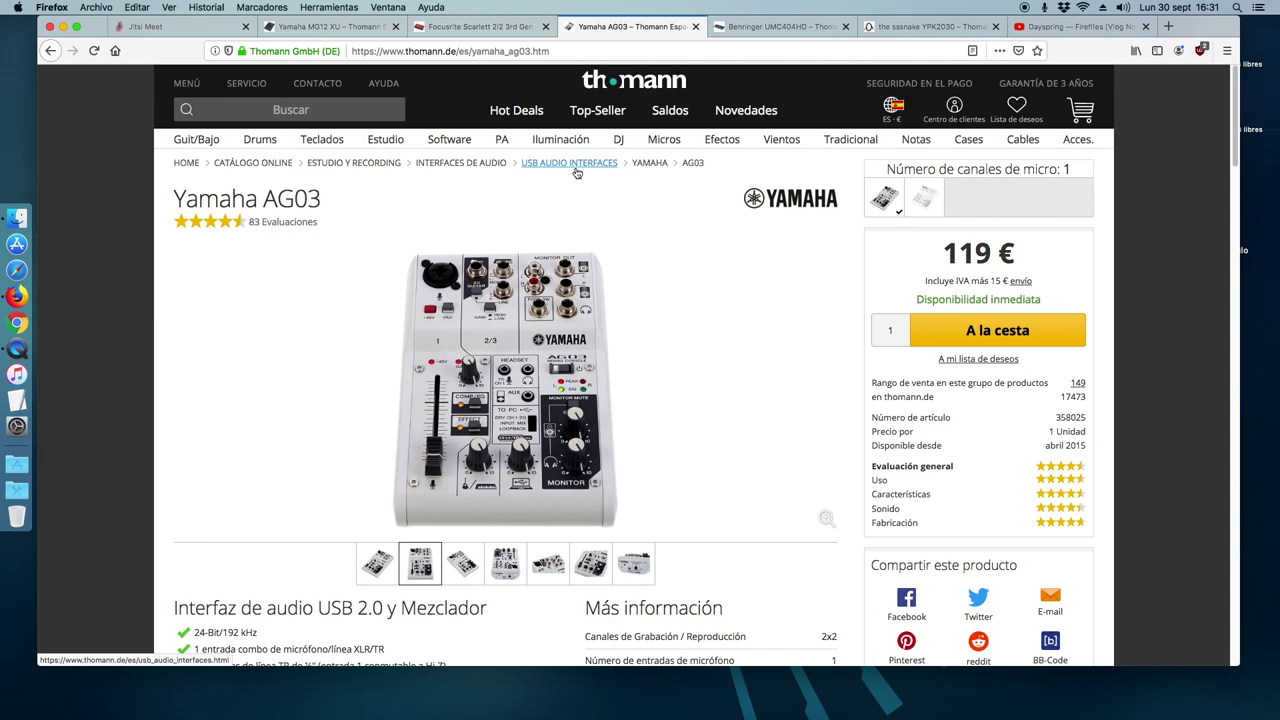
key(ctrl+Tab)
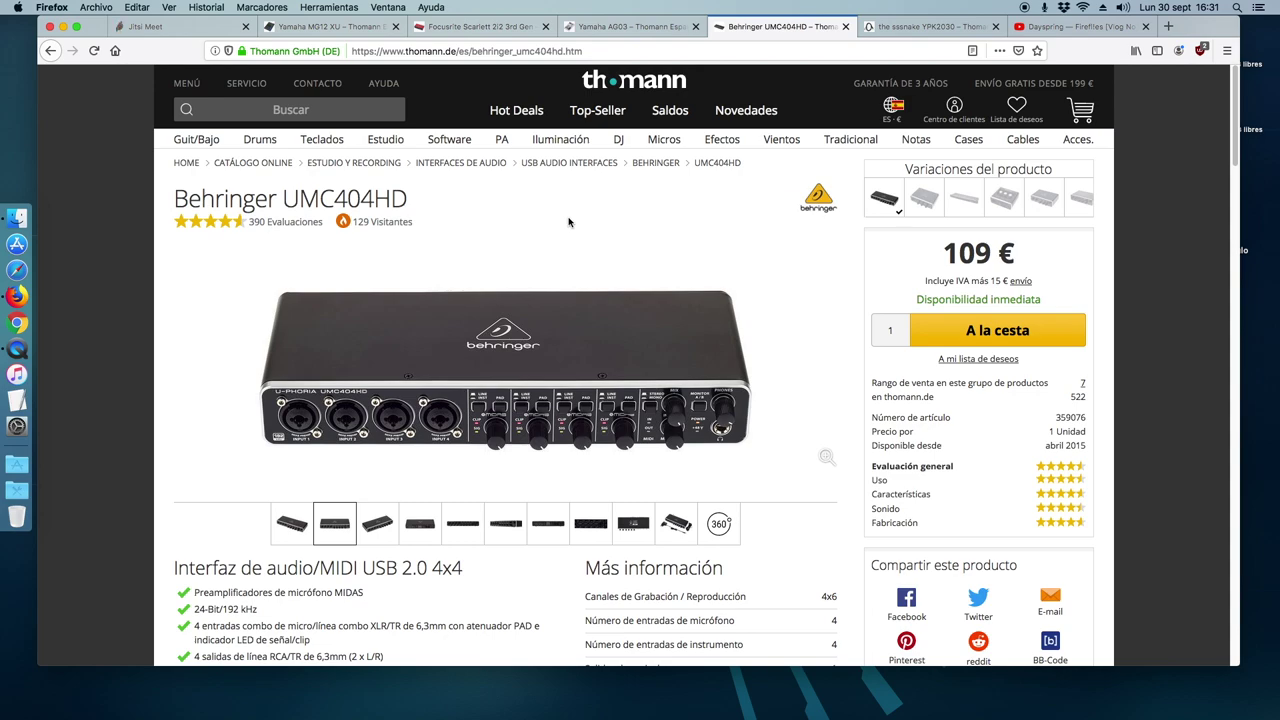
click(463, 35)
click(760, 28)
click(590, 28)
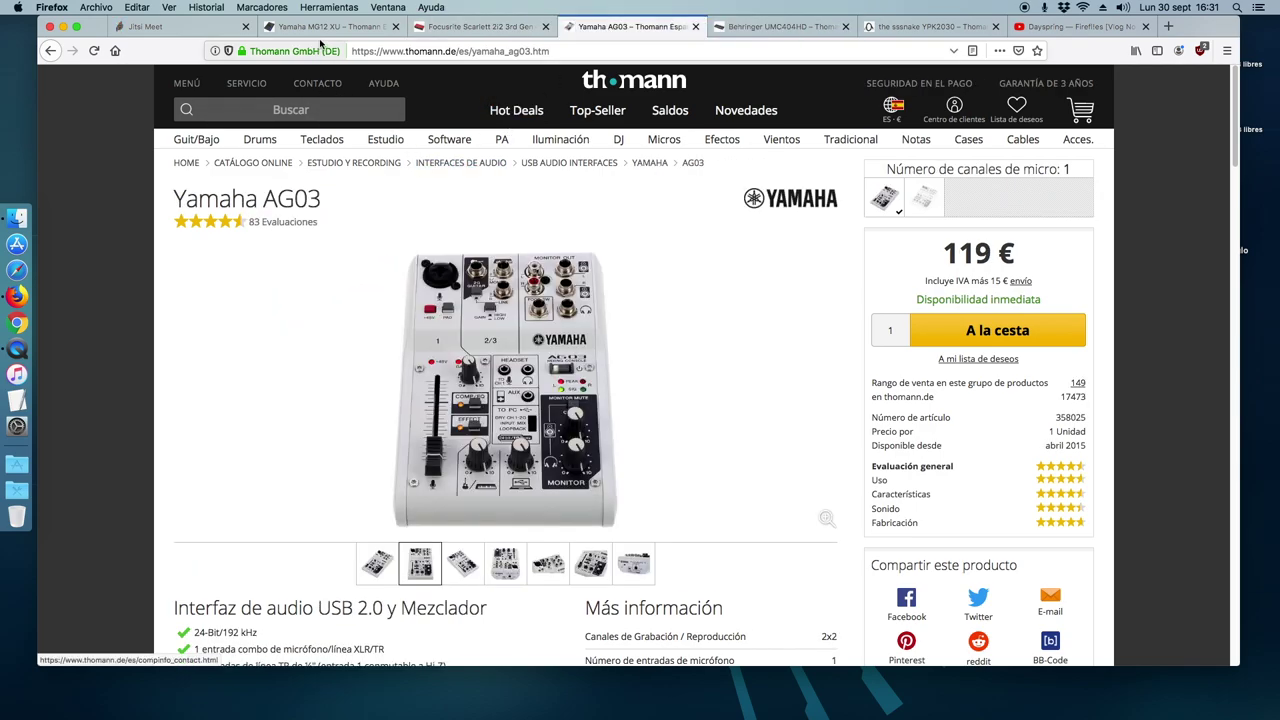
click(323, 30)
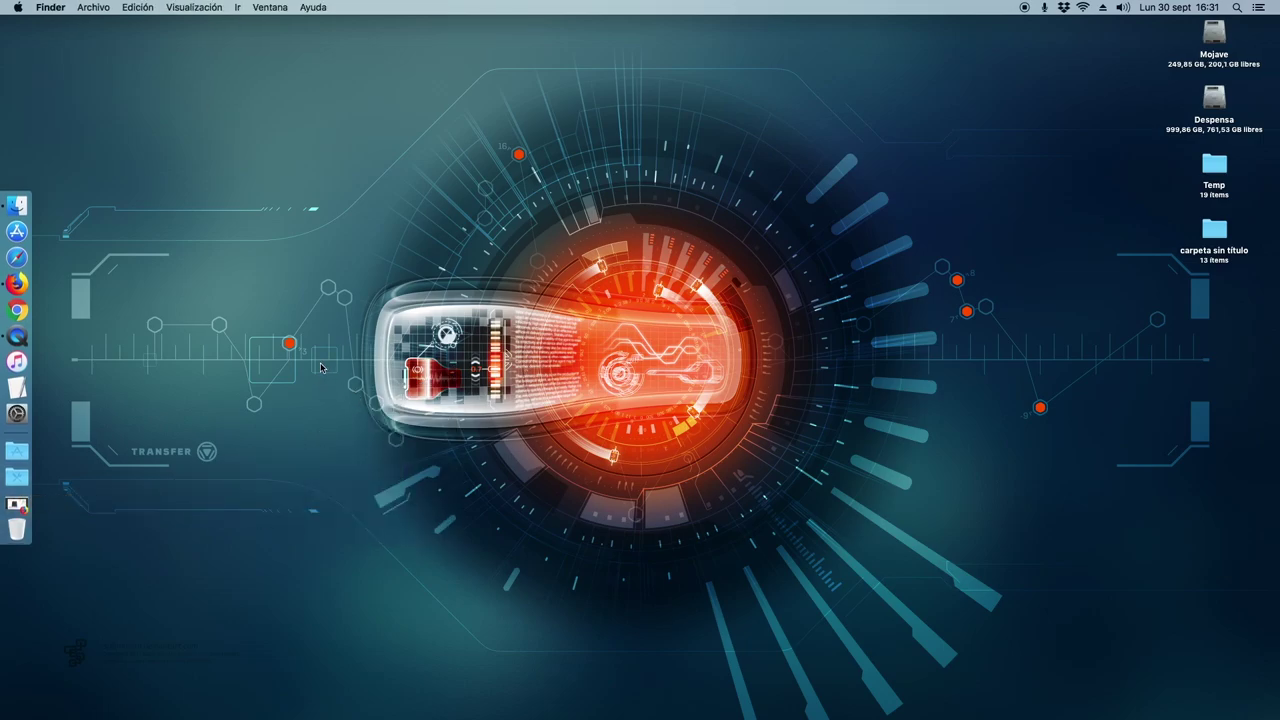
Step: Open the macOS Sound preferences and select MG-XU as the sound input device
click(17, 413)
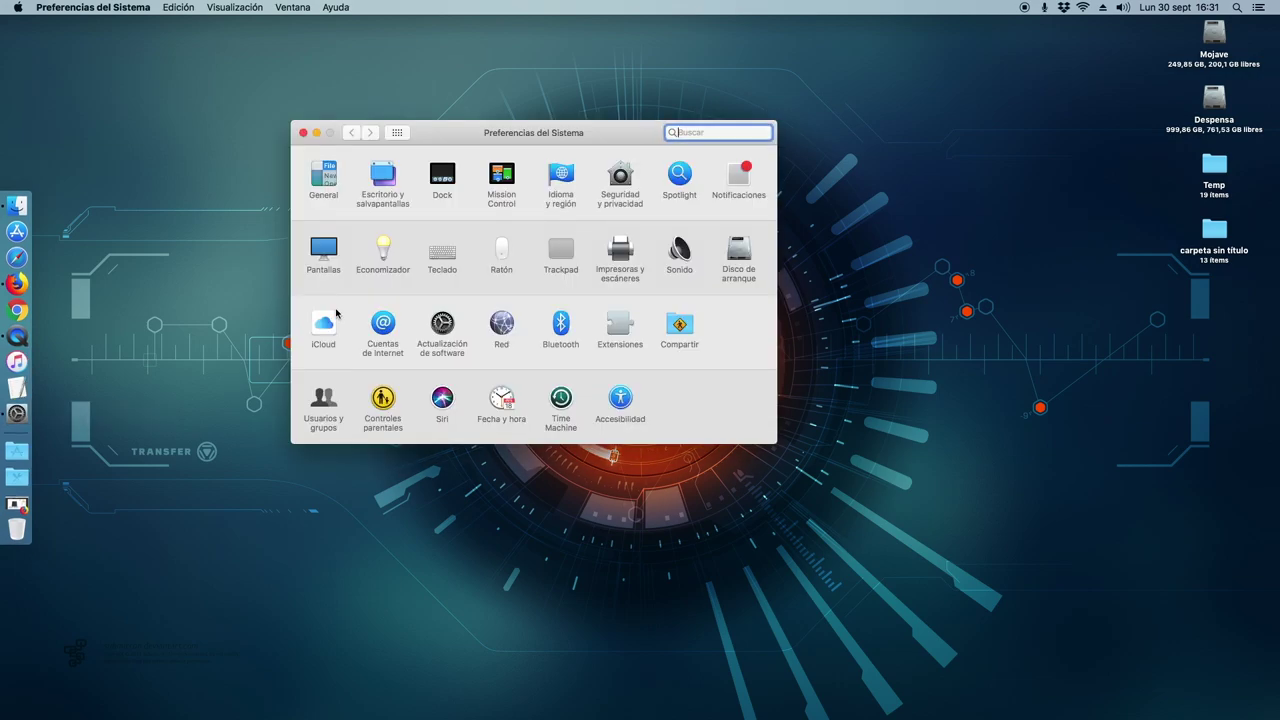
click(672, 261)
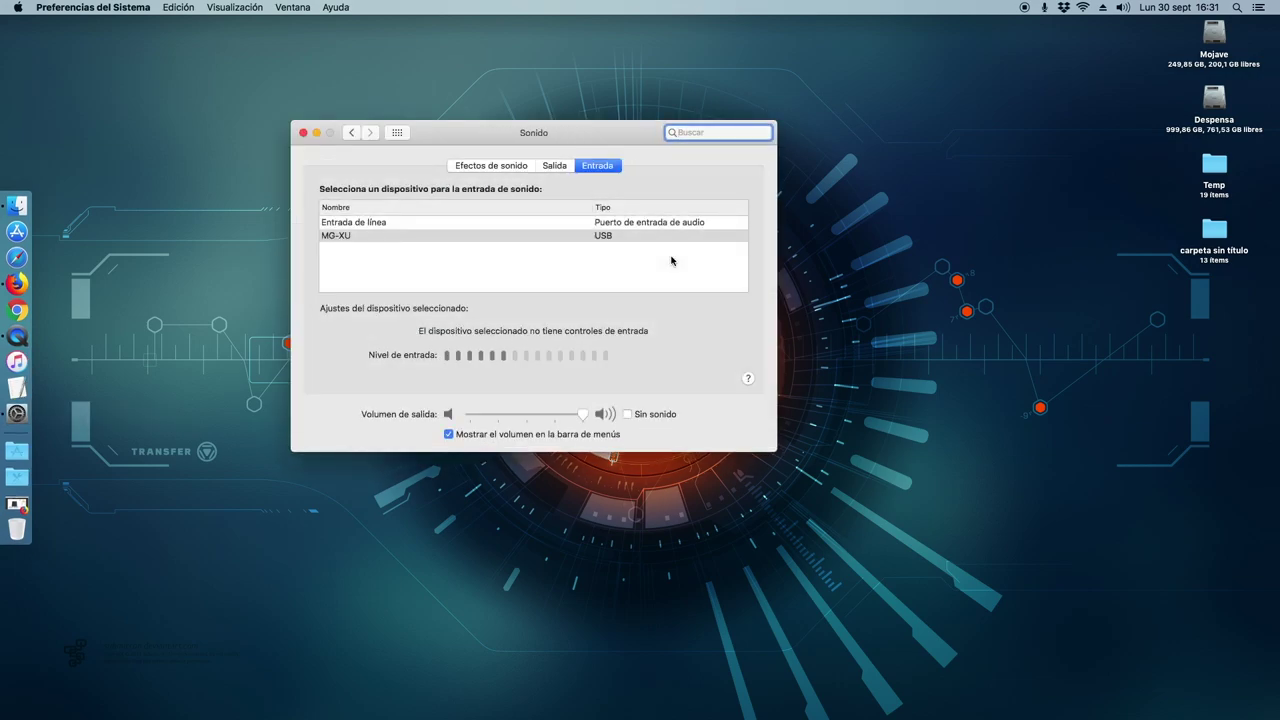
click(360, 237)
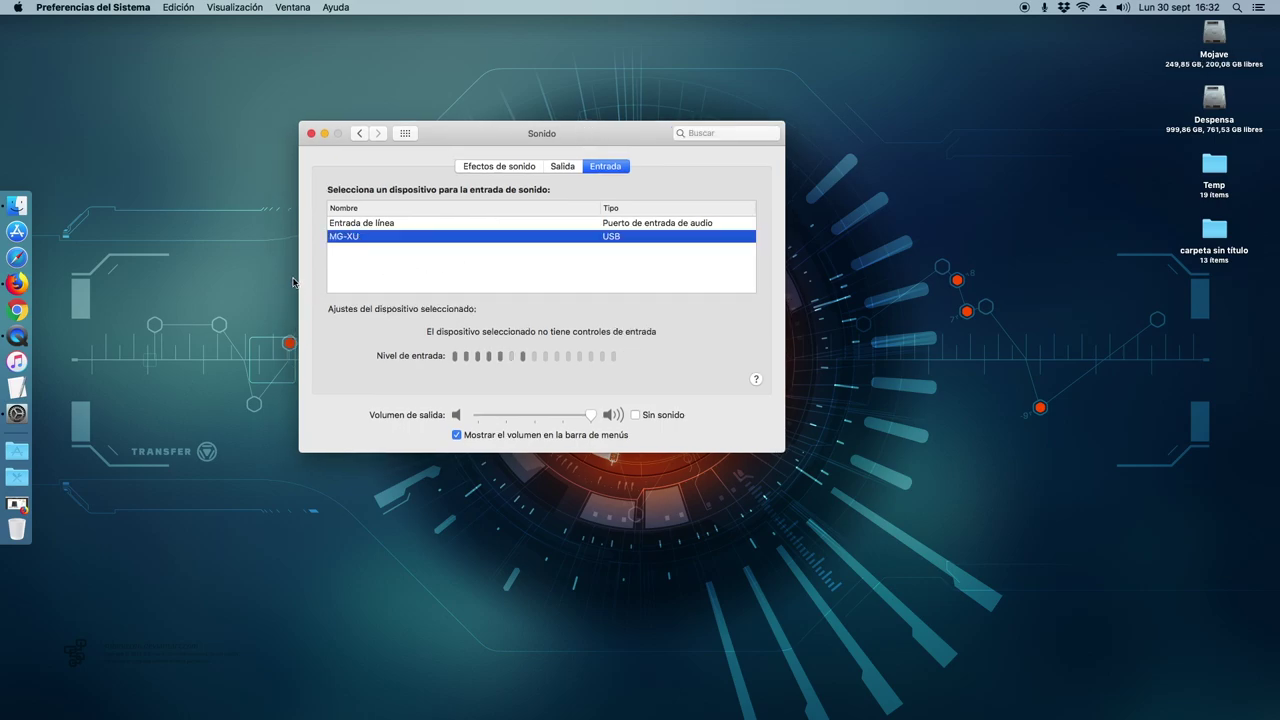
Step: Look at the Yamaha MG12 XU page in Firefox, and view the output devices in the Sound preferences
click(28, 283)
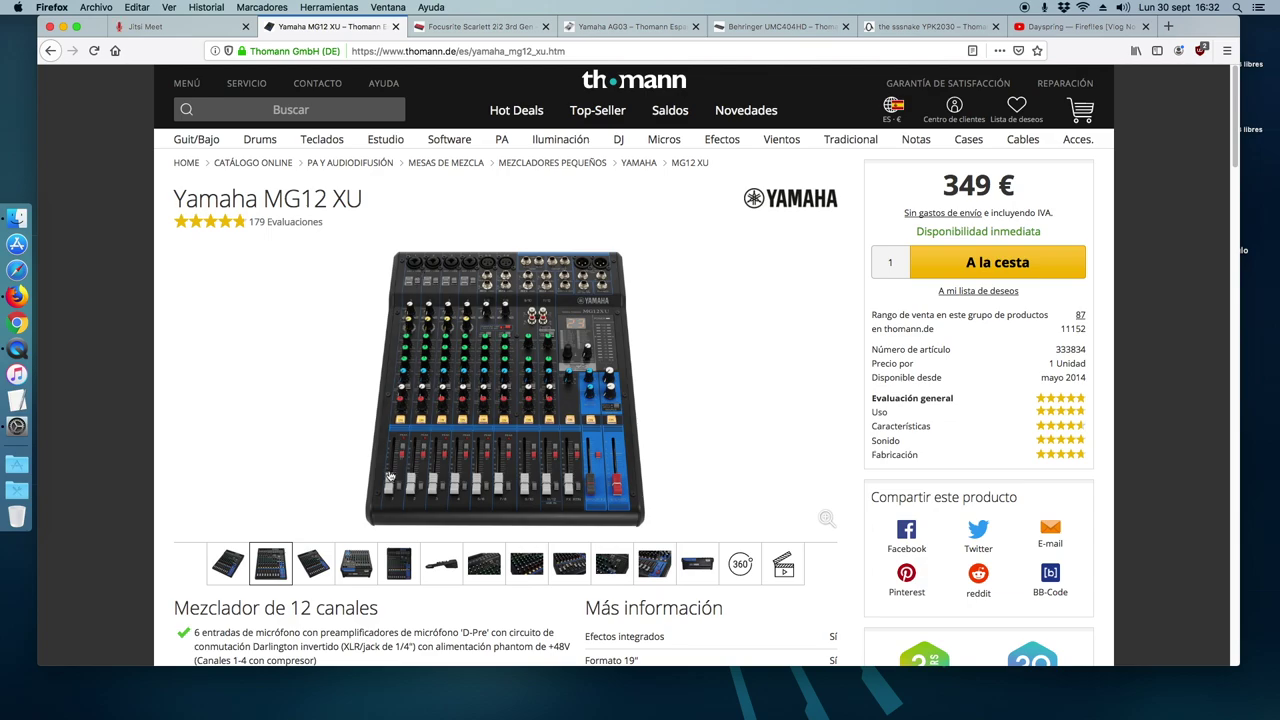
click(63, 26)
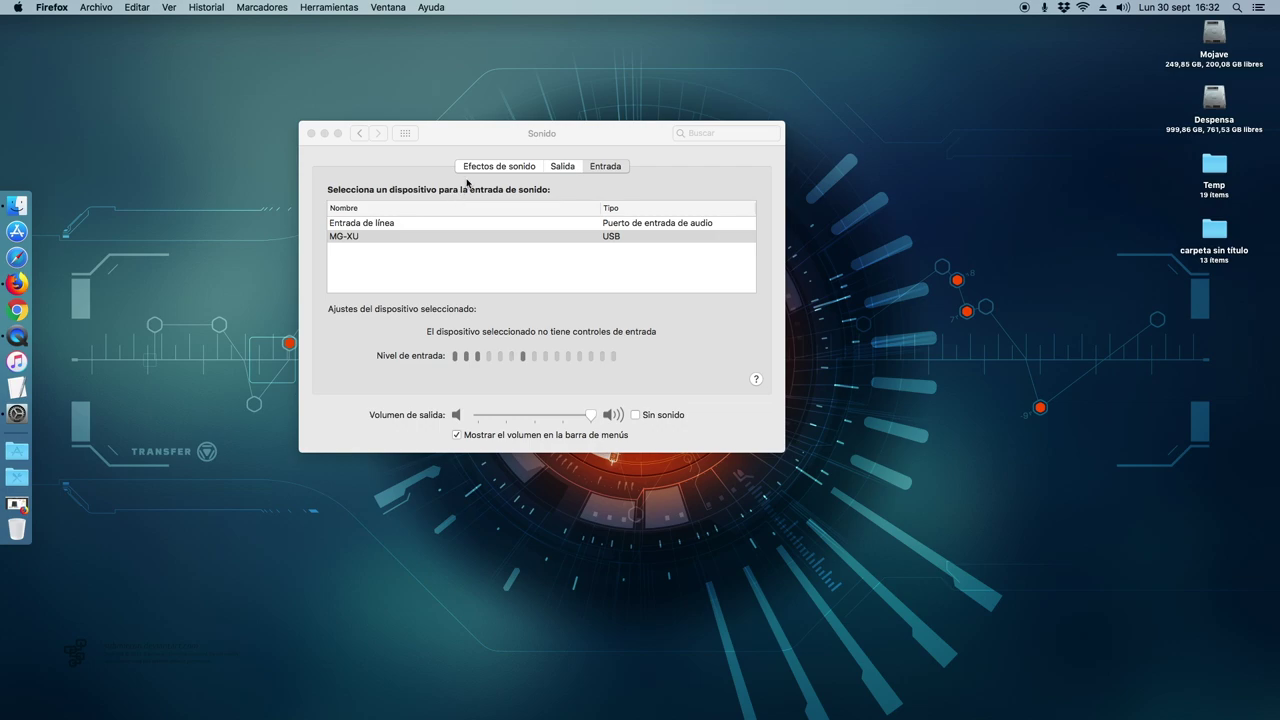
click(461, 137)
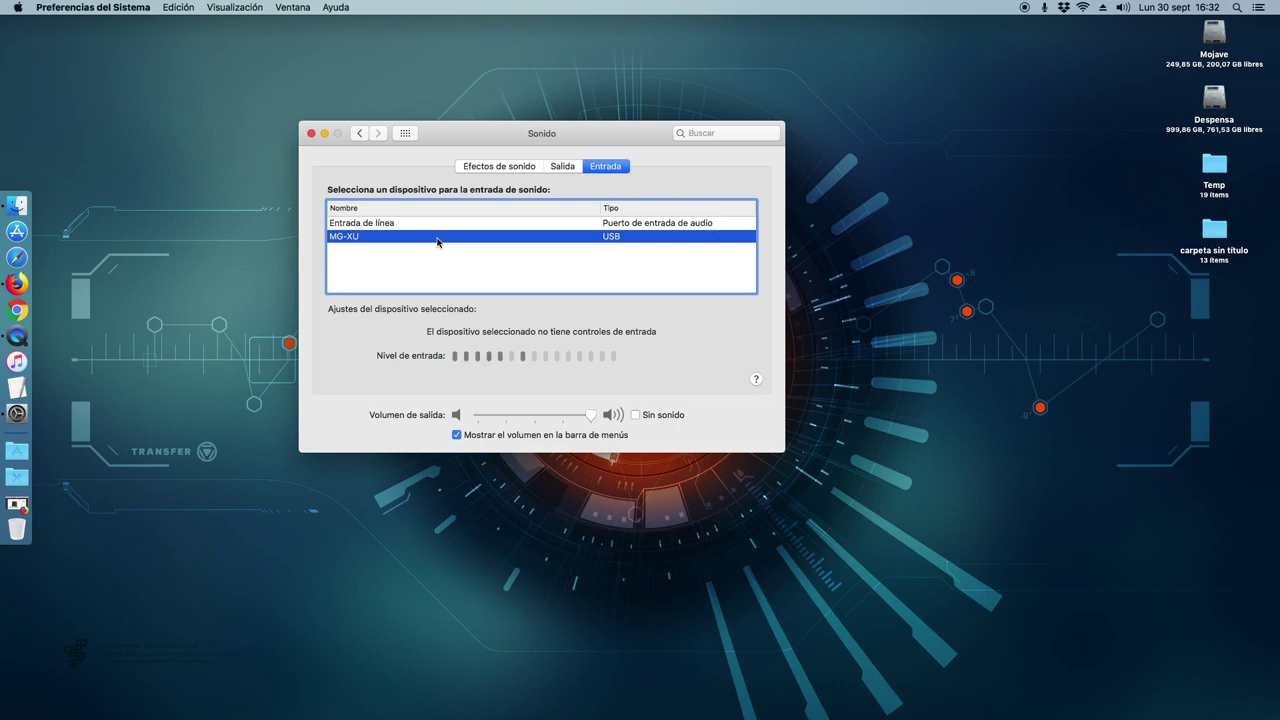
click(562, 169)
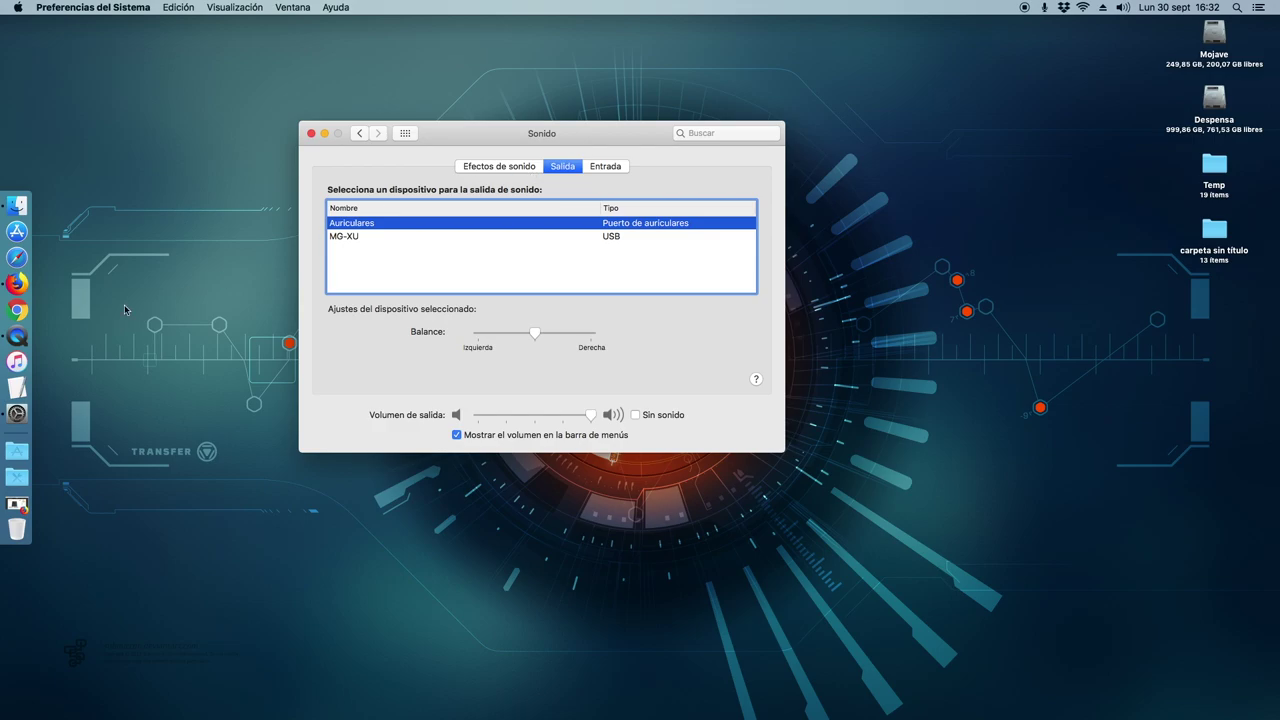
Step: Review the open audio interface product pages in Firefox again, ending on the Yamaha MG12 XU
click(18, 293)
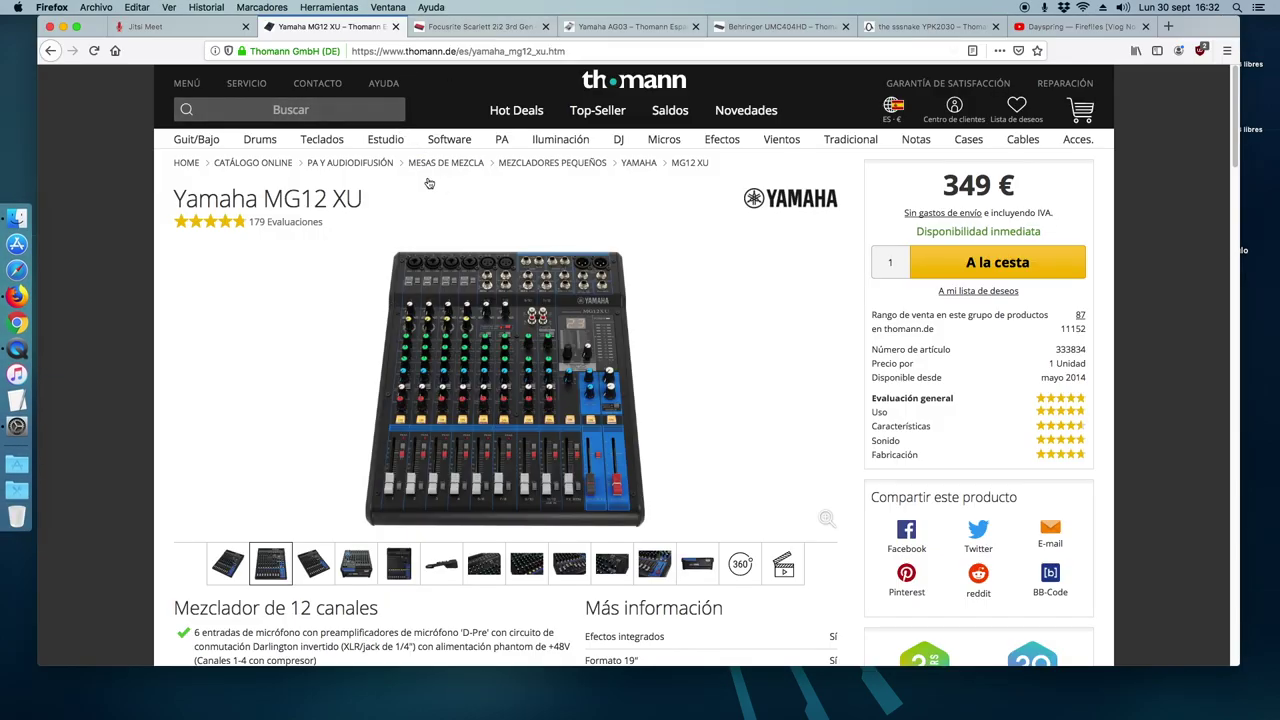
click(457, 24)
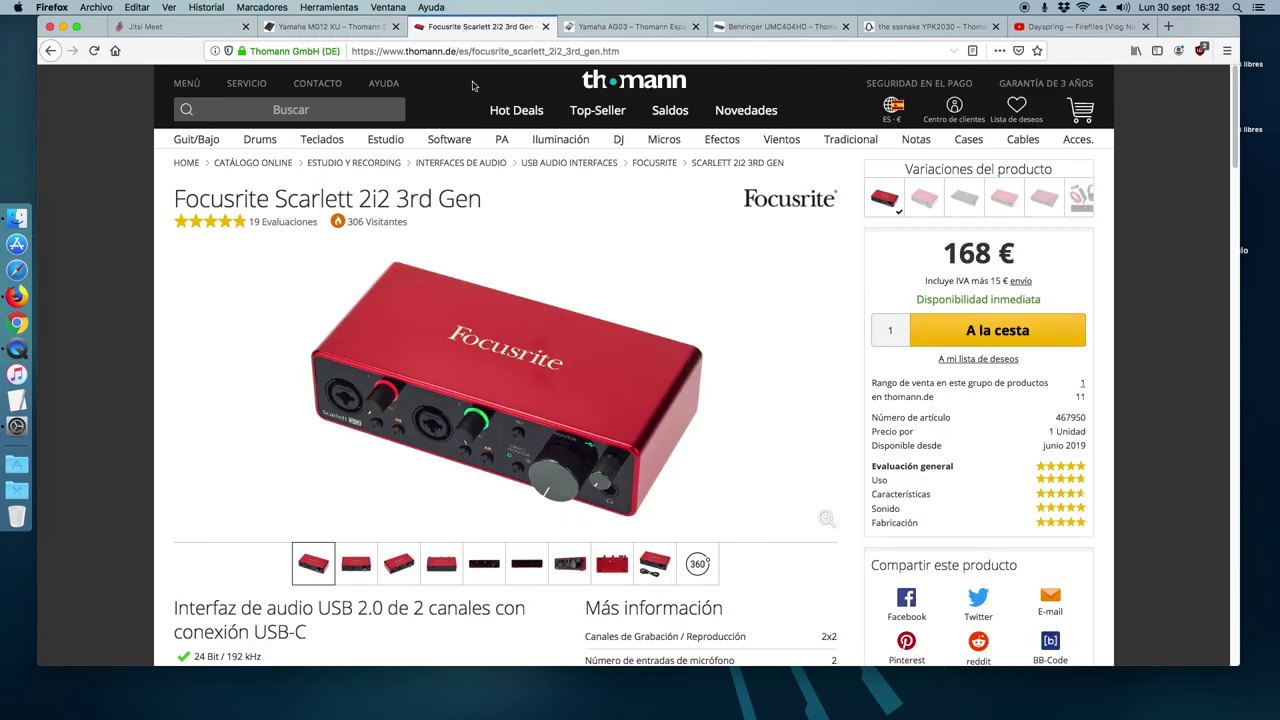
click(630, 27)
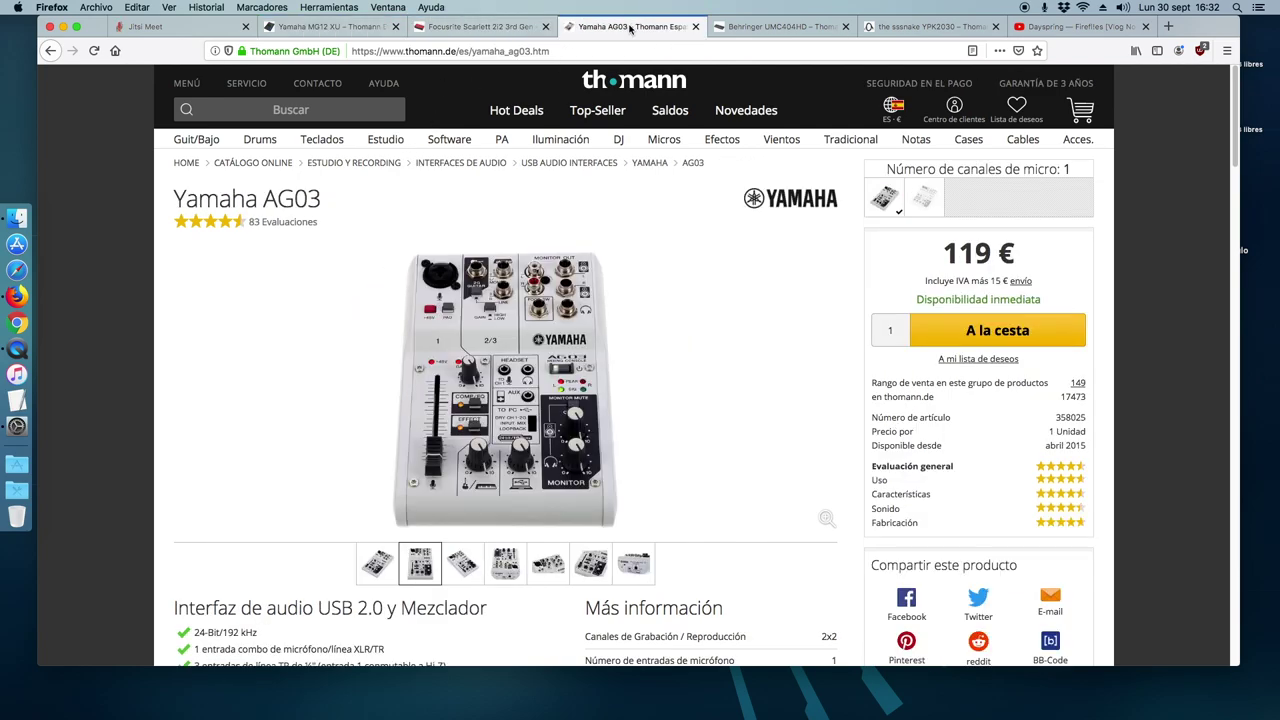
click(724, 32)
click(300, 27)
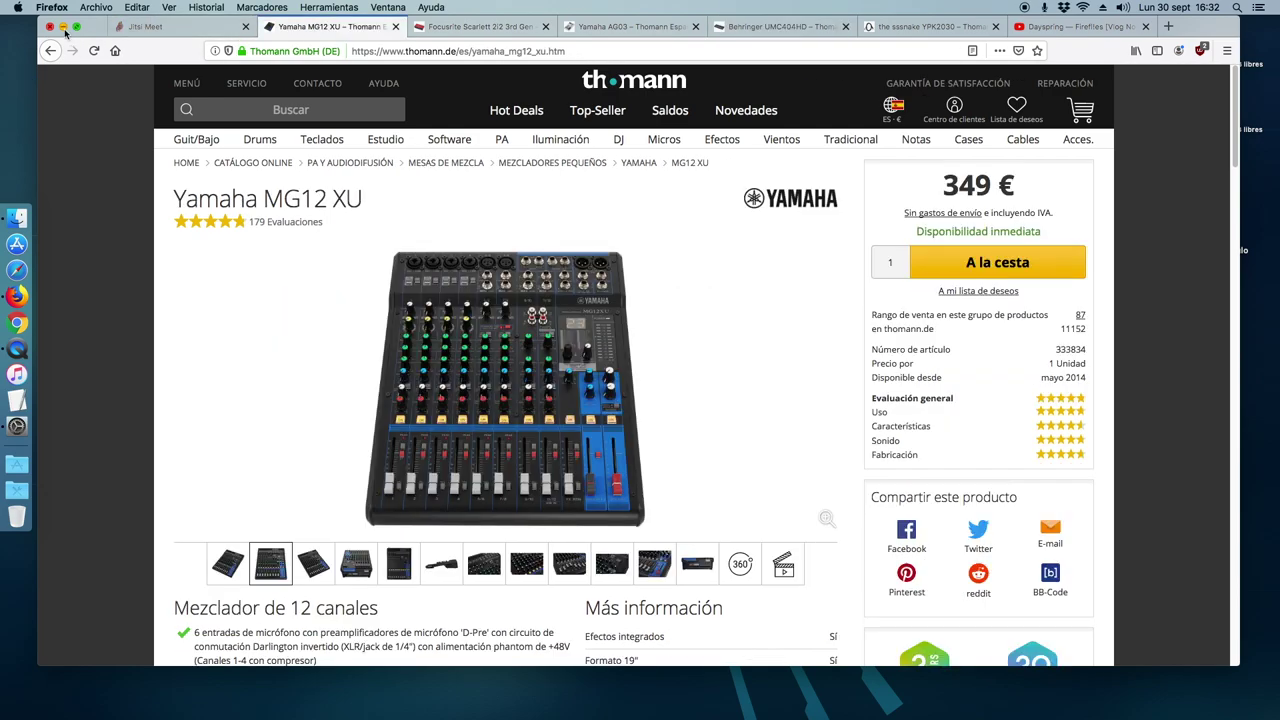
Step: Return to the Sound preferences and select Auriculares as the sound output device
click(63, 27)
click(473, 224)
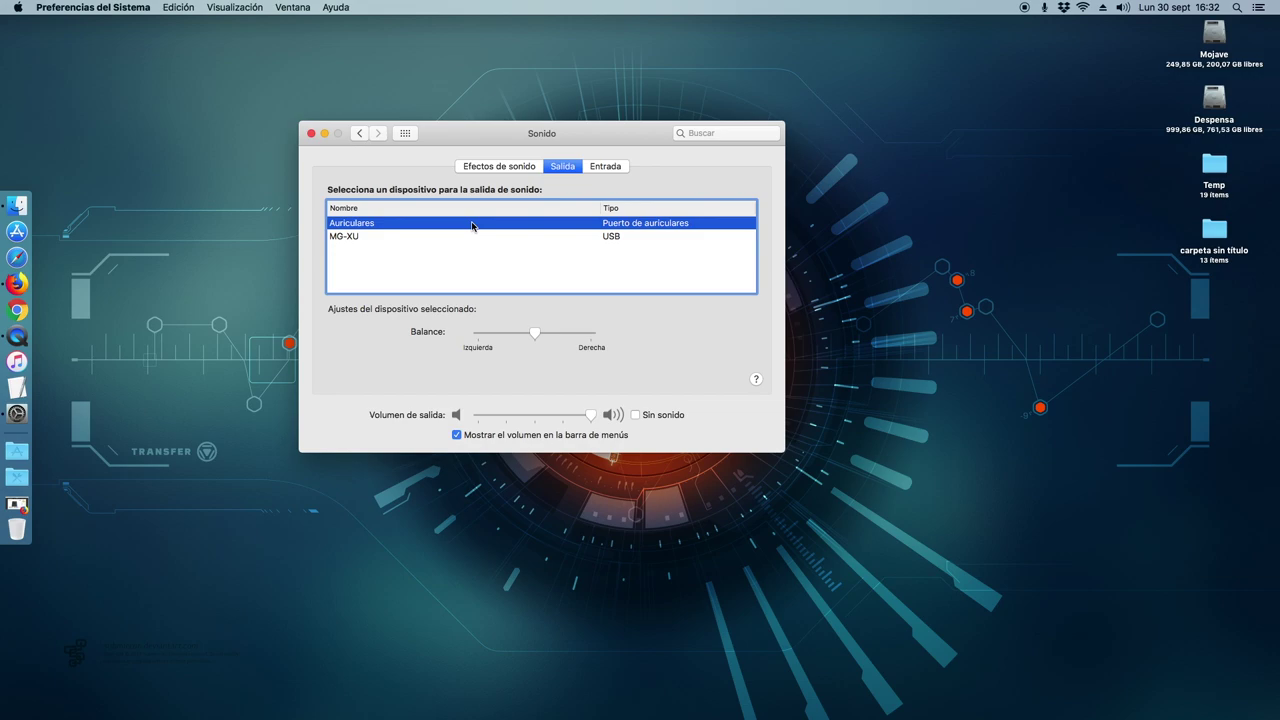
Step: Look at the Yamaha MG12 XU page in Firefox, then minimise it and return to the Auriculares output in the Sound preferences
click(27, 290)
key(super+m)
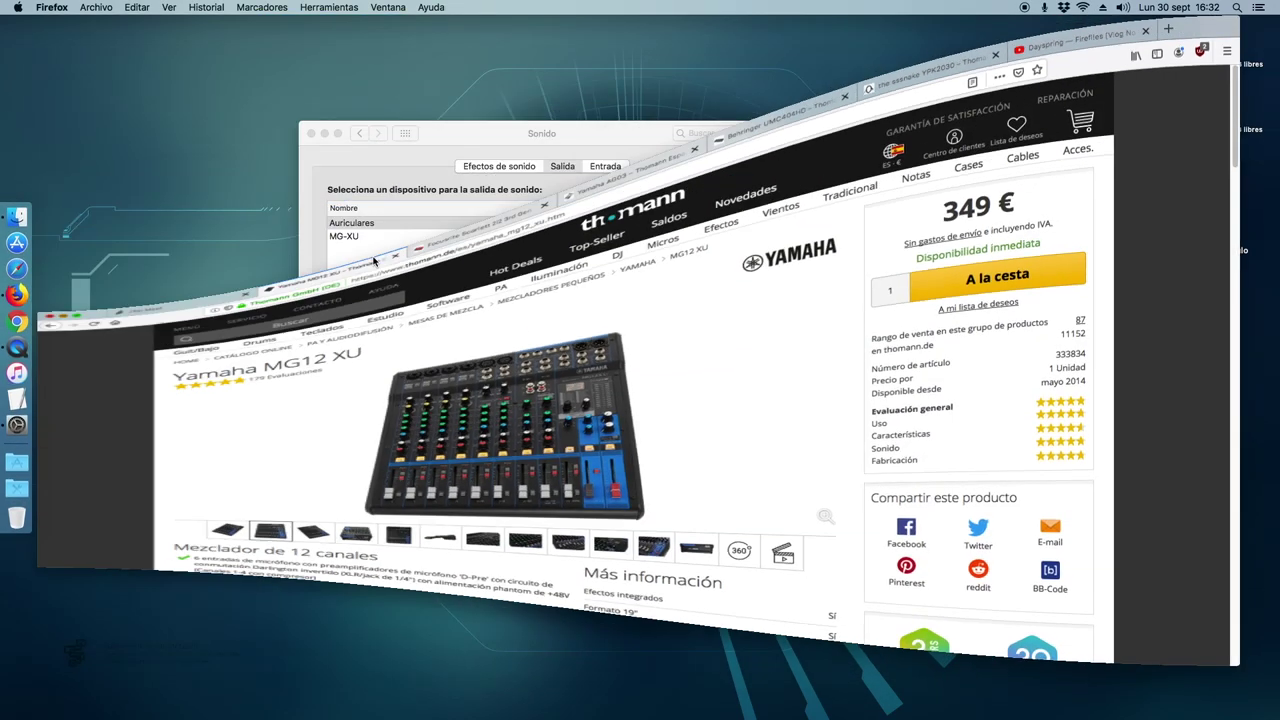
click(379, 224)
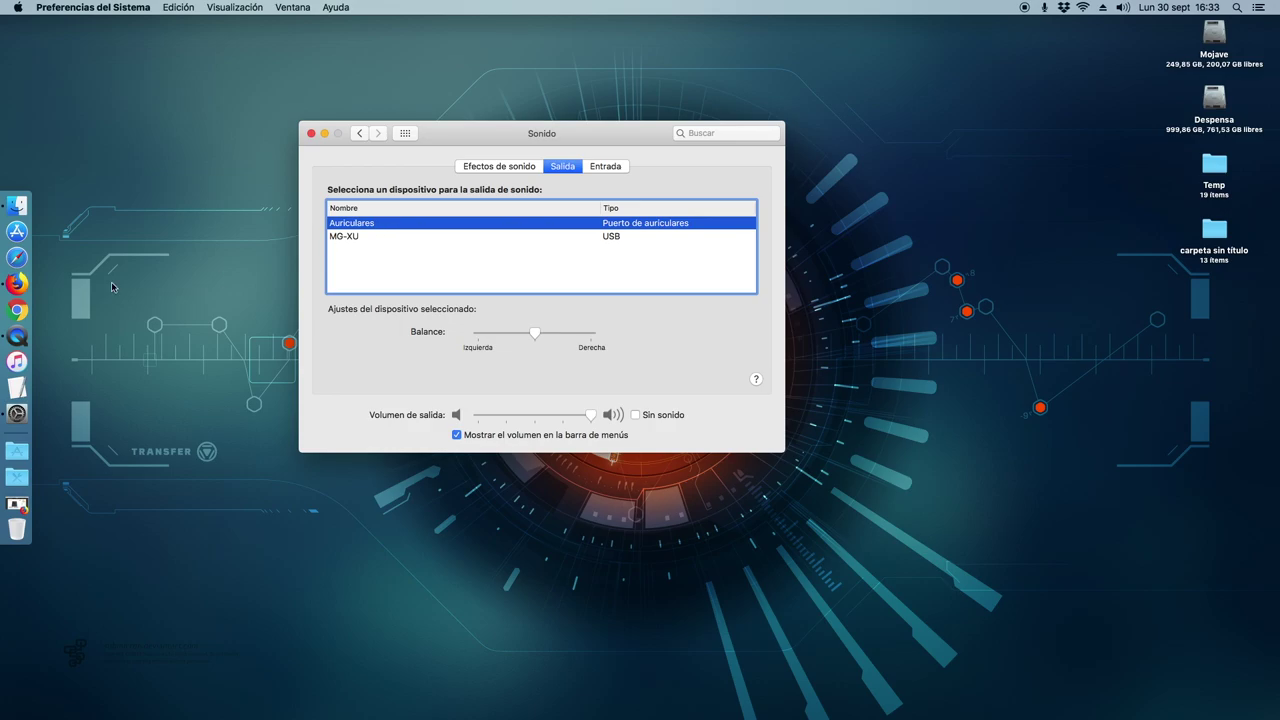
Step: In Firefox, compare the sssnake YPK2030 cable page with the enlarged front-panel photo of the Yamaha MG12 XU
click(17, 284)
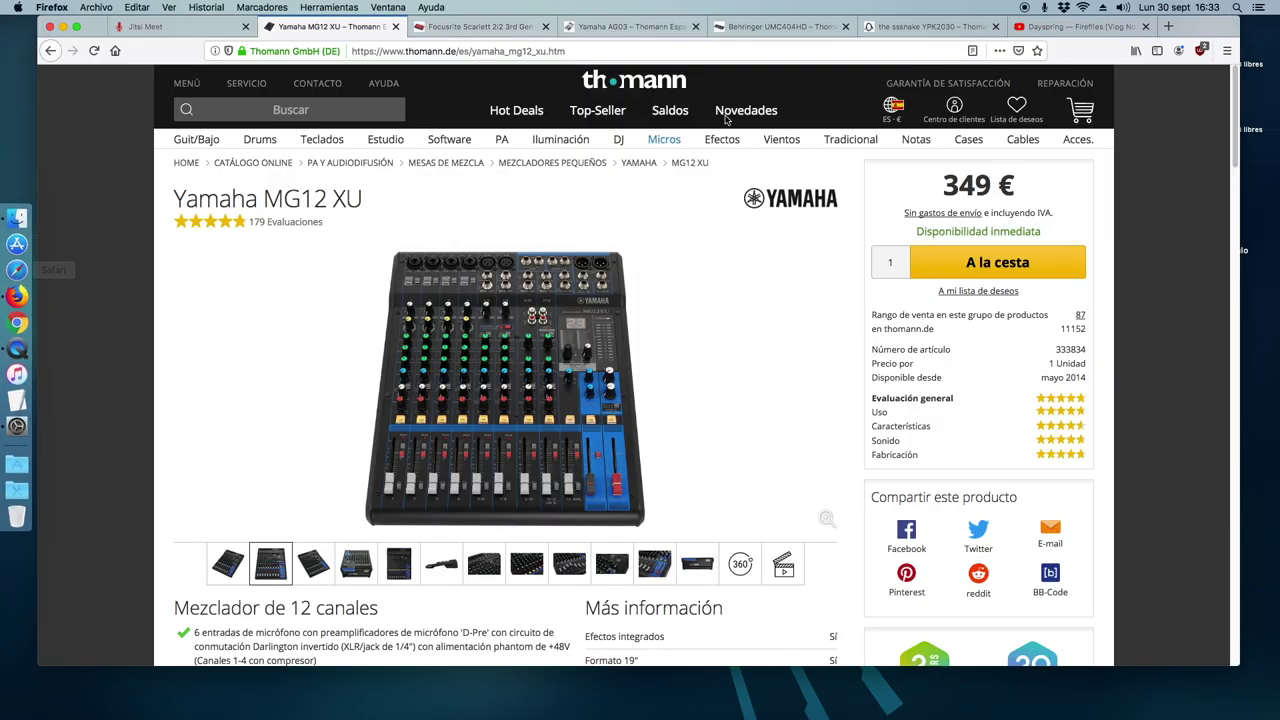
click(925, 27)
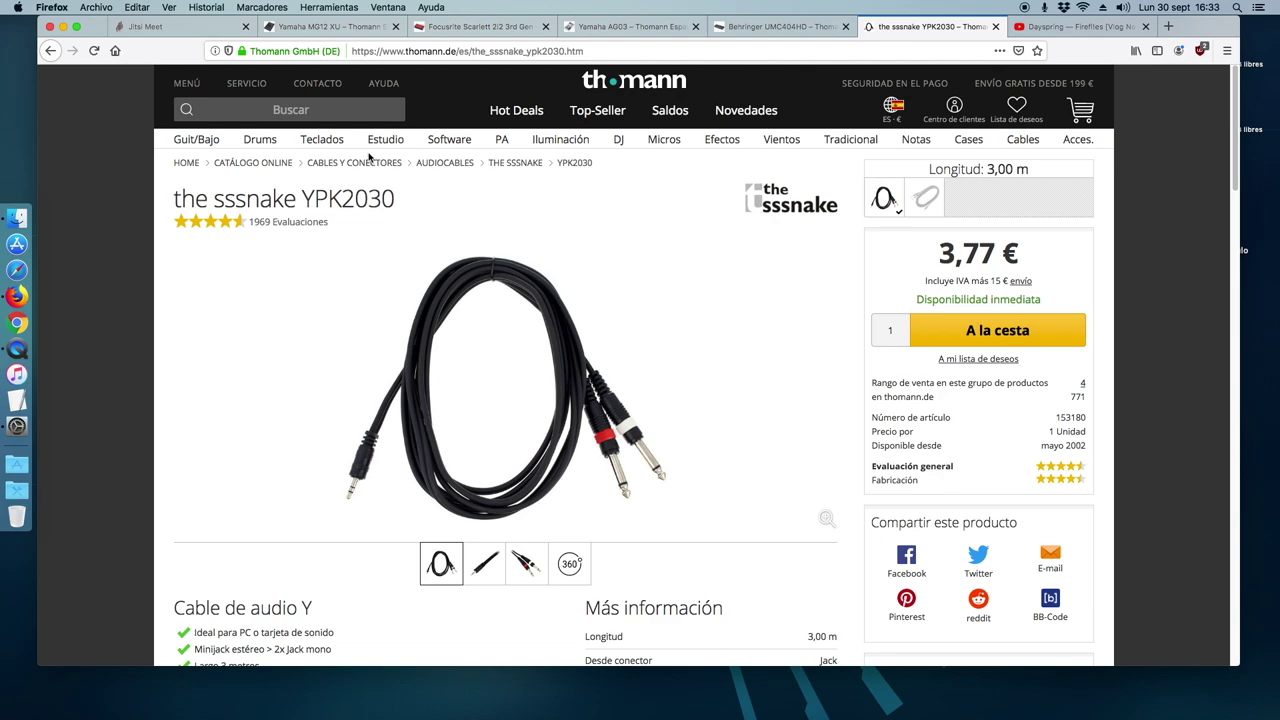
click(314, 28)
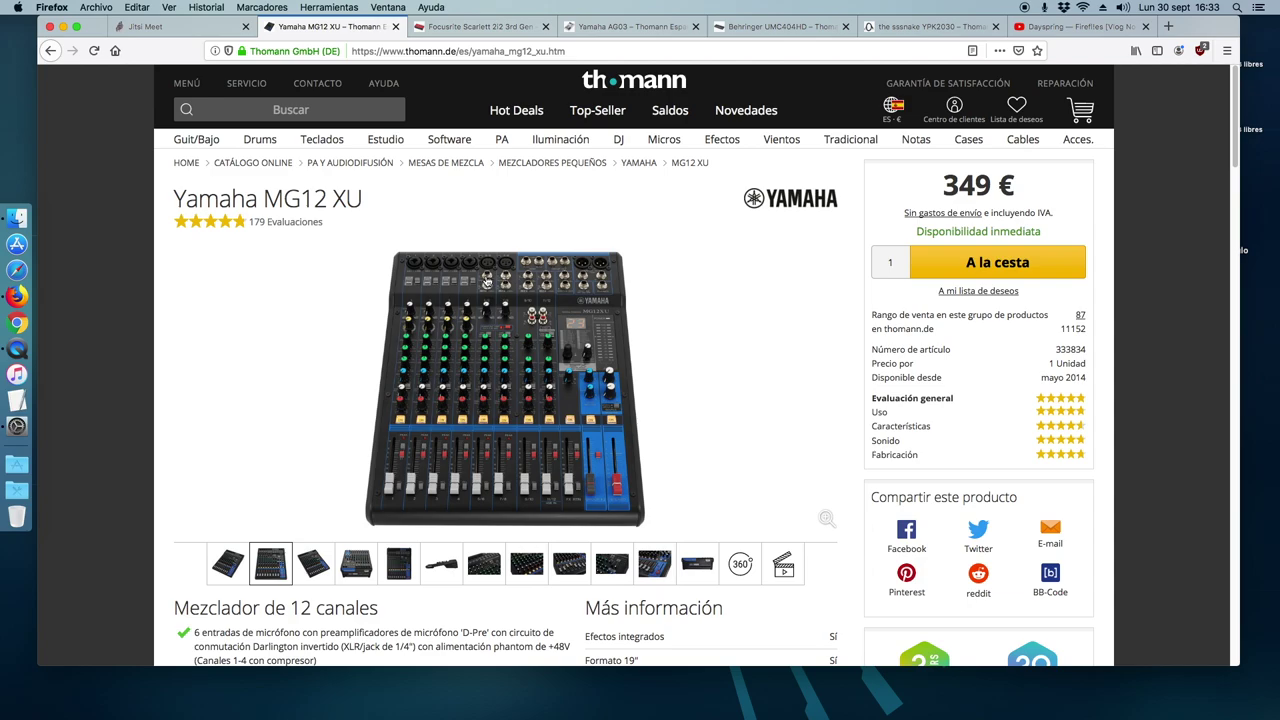
click(491, 402)
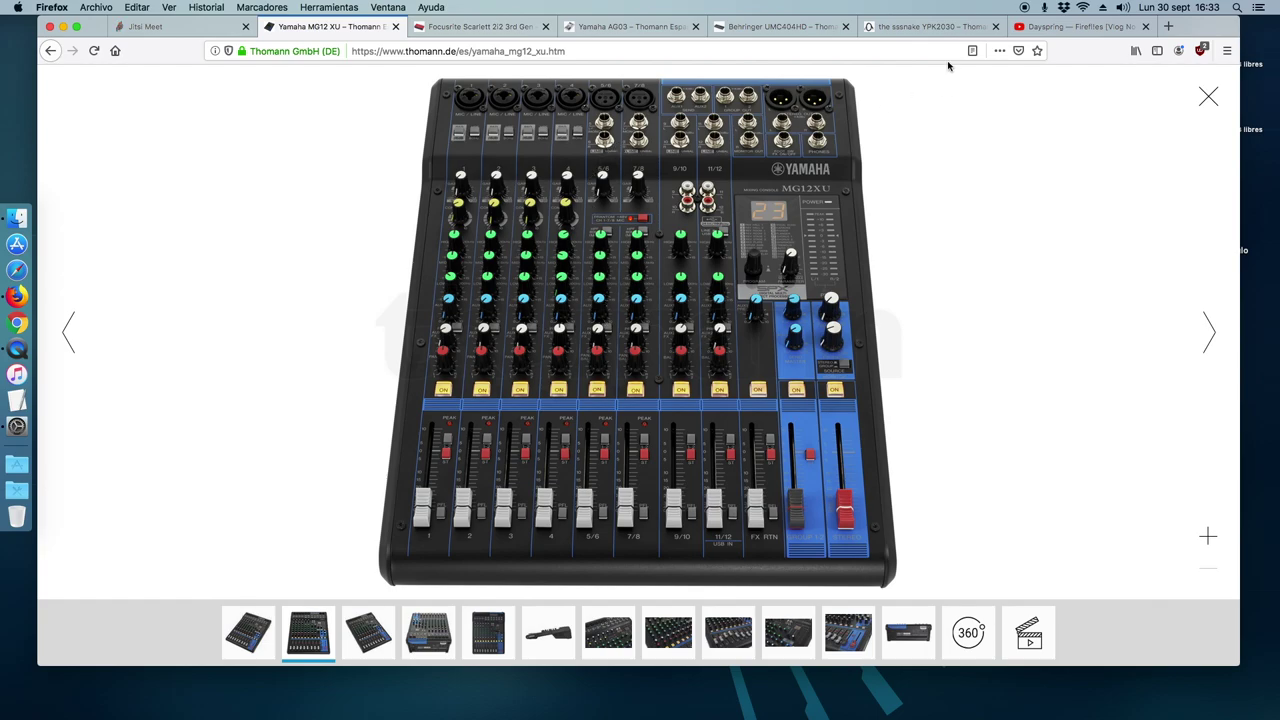
click(945, 28)
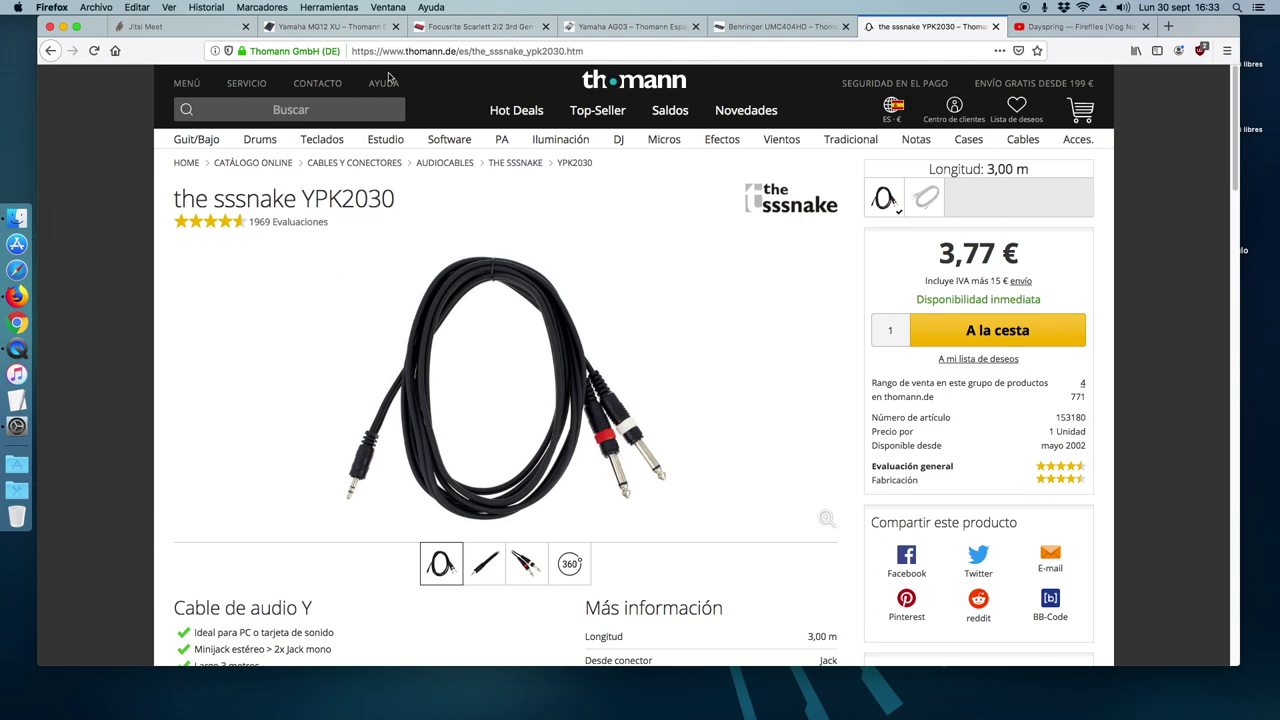
click(300, 28)
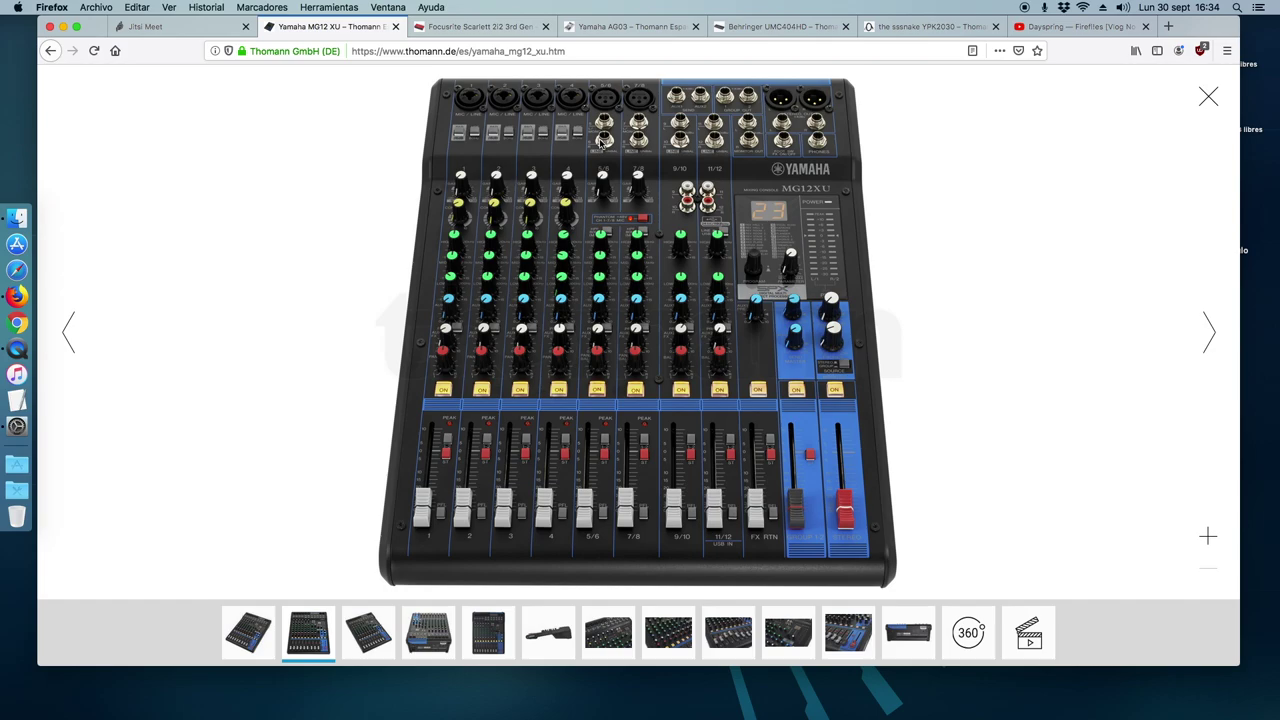
click(937, 28)
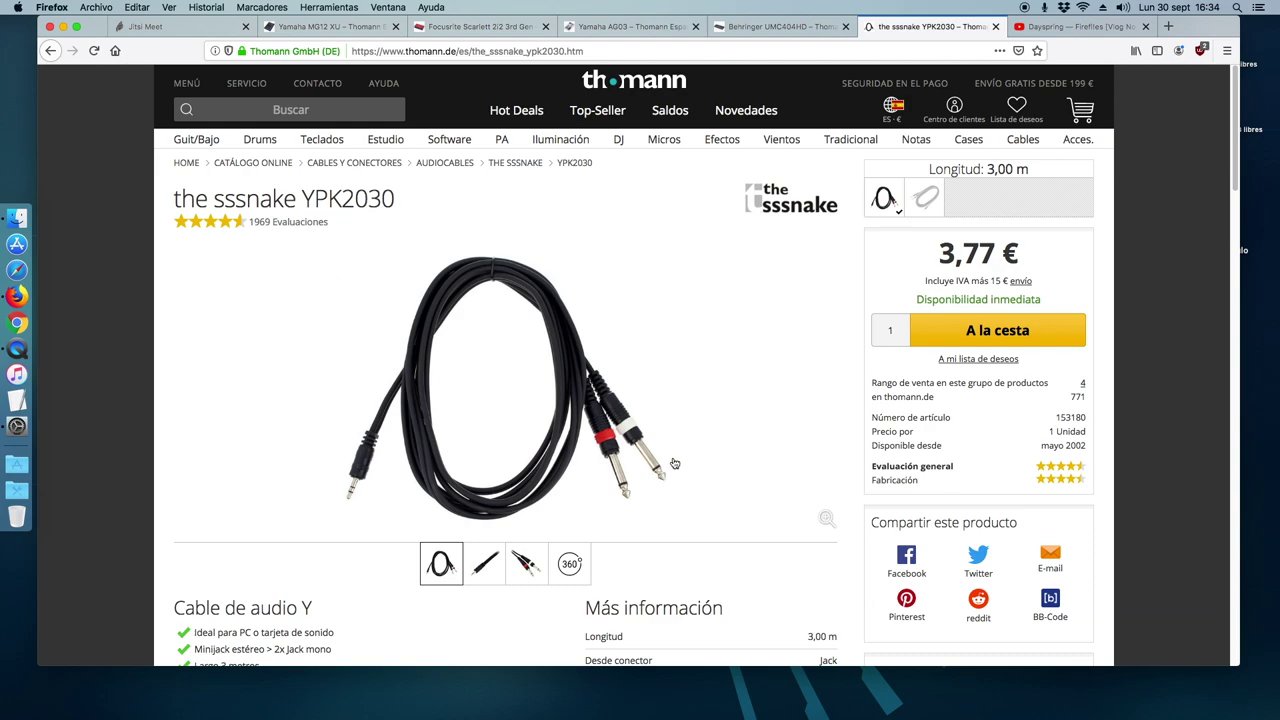
click(310, 27)
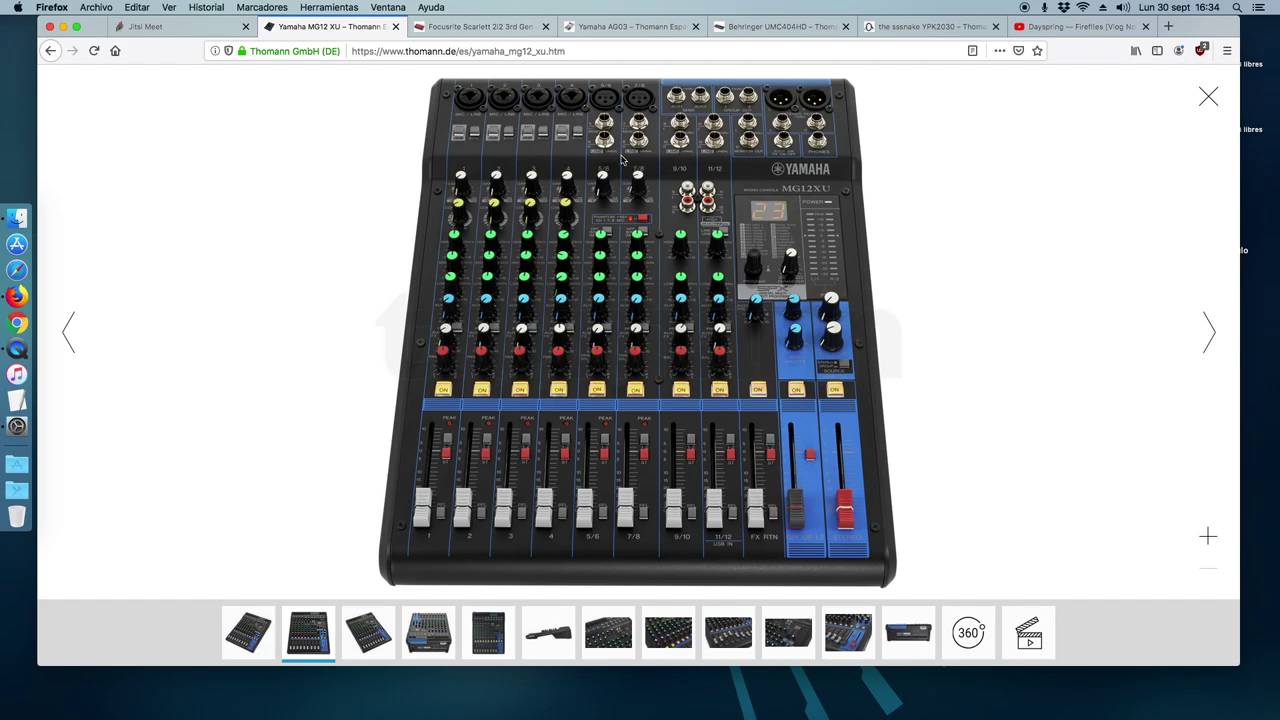
Step: Minimise Firefox, check Auriculares as sound output and MG-XU as sound input, and minimise the Sound preferences
click(62, 27)
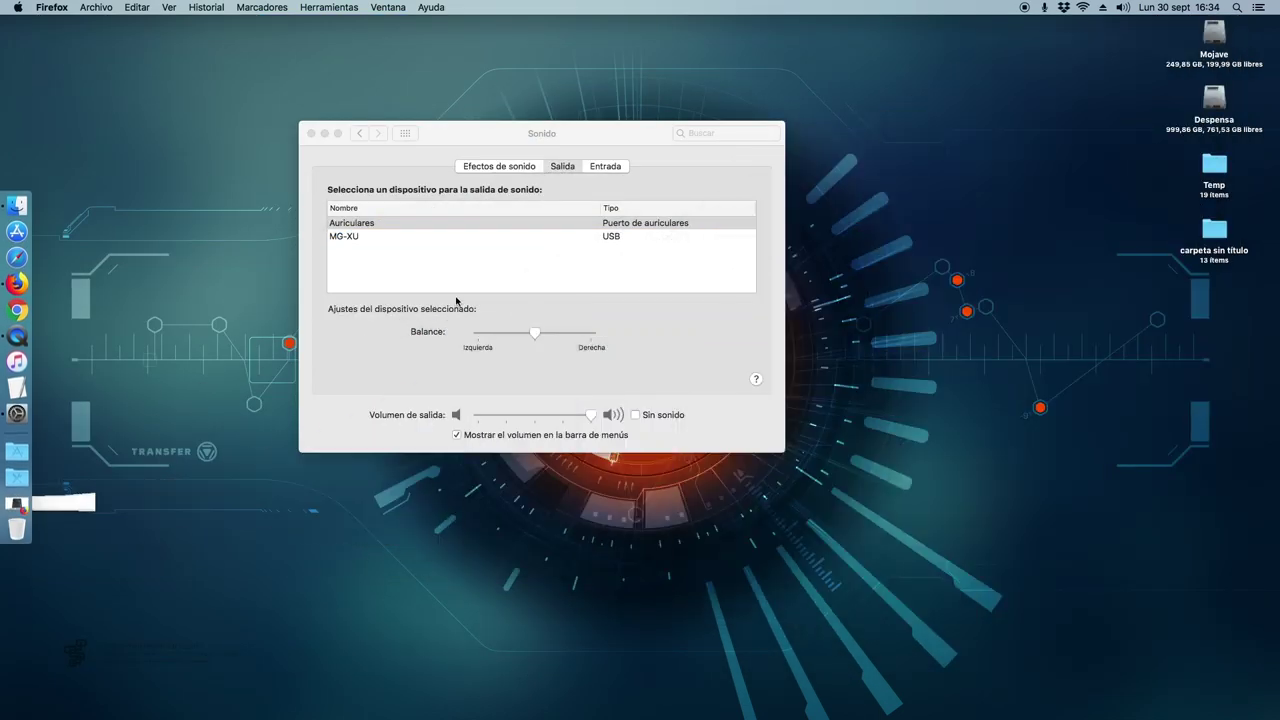
click(420, 223)
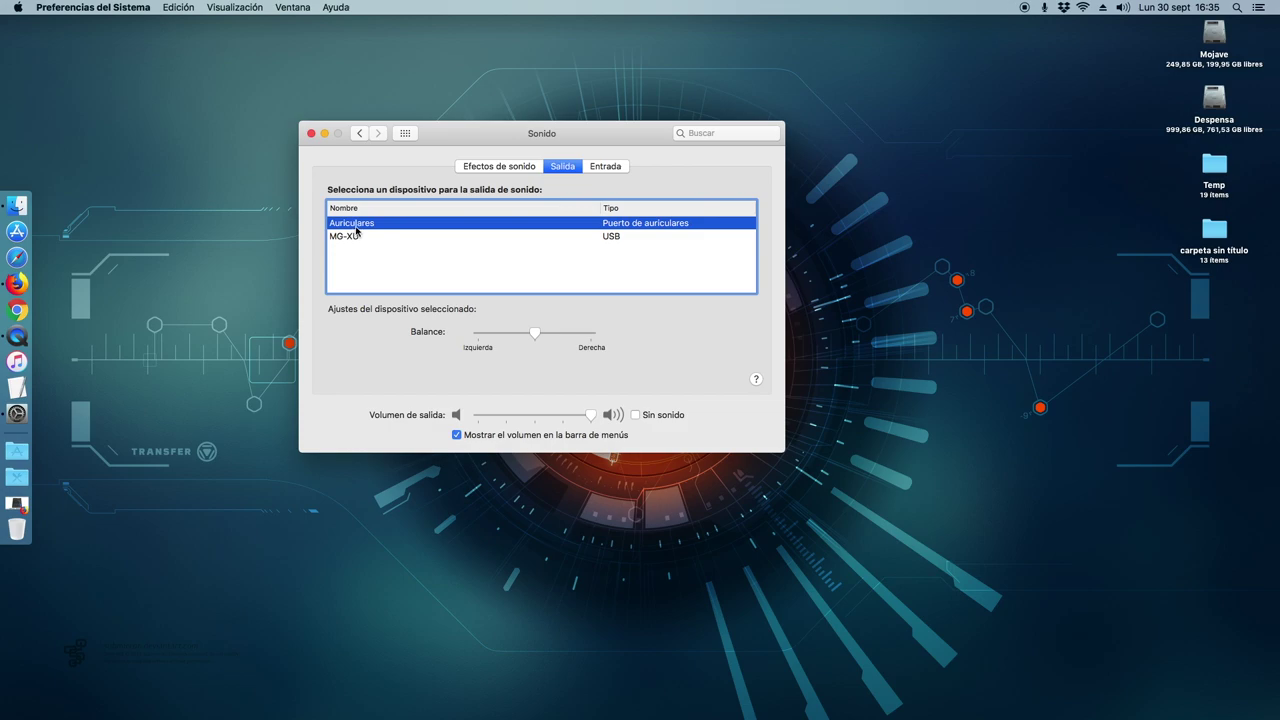
click(606, 168)
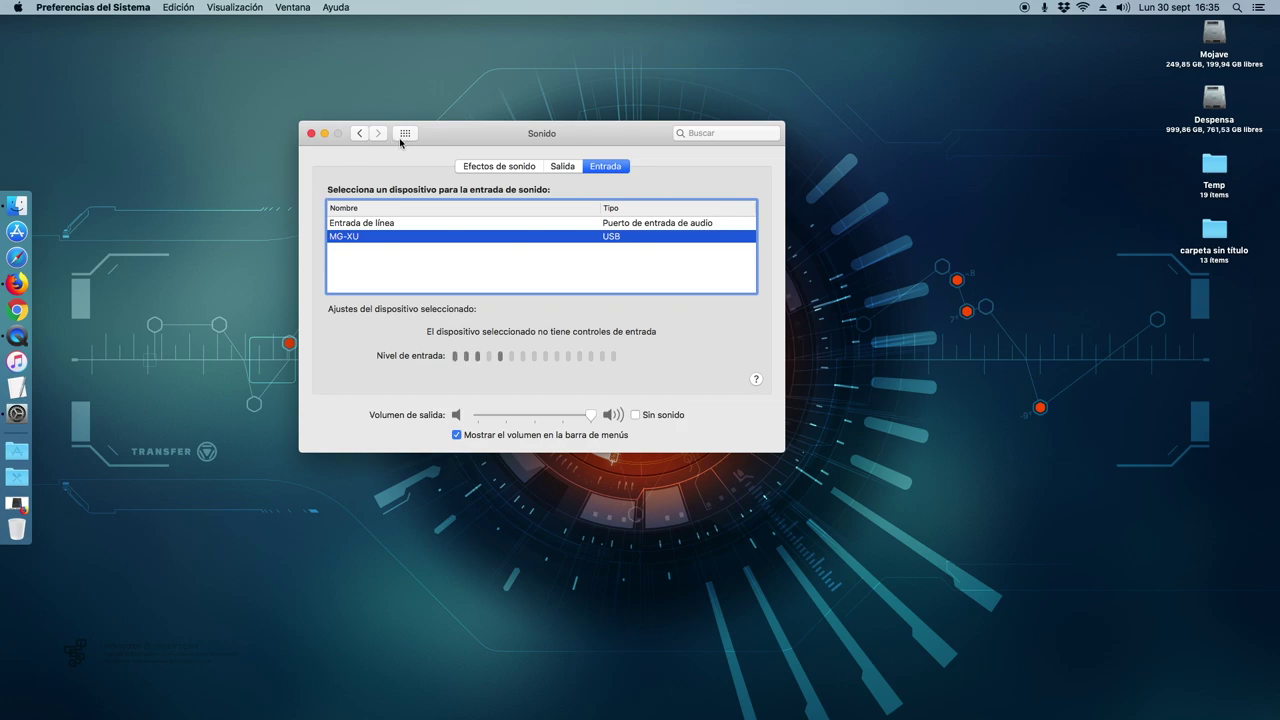
click(322, 133)
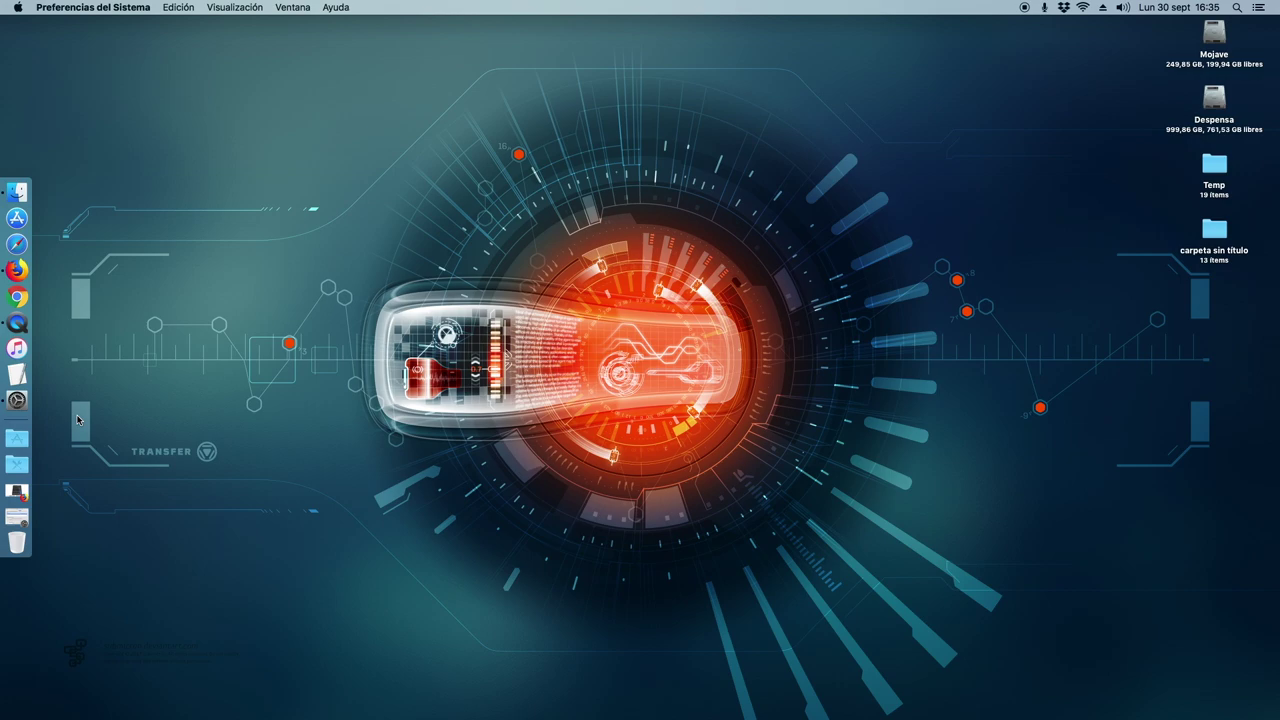
Step: Open Audio Hijack from the Applications folder and look over its saved sessions, ending with App y Micro selected
click(18, 437)
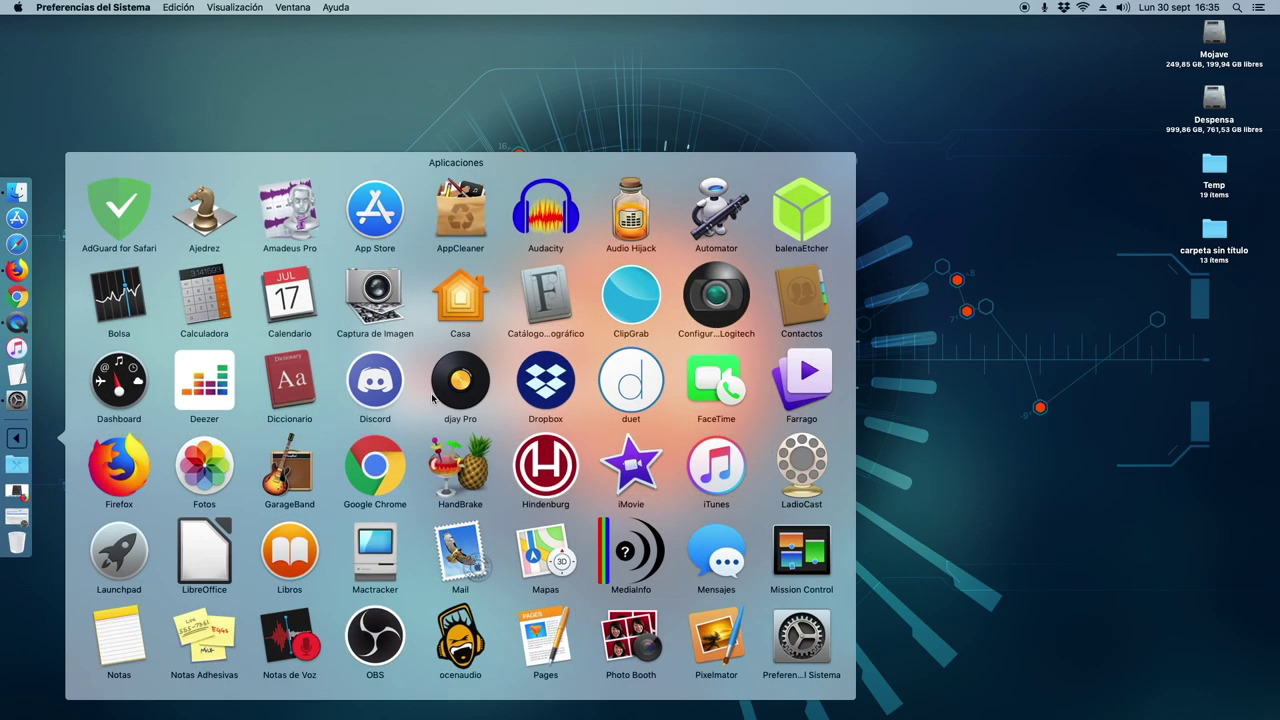
click(631, 224)
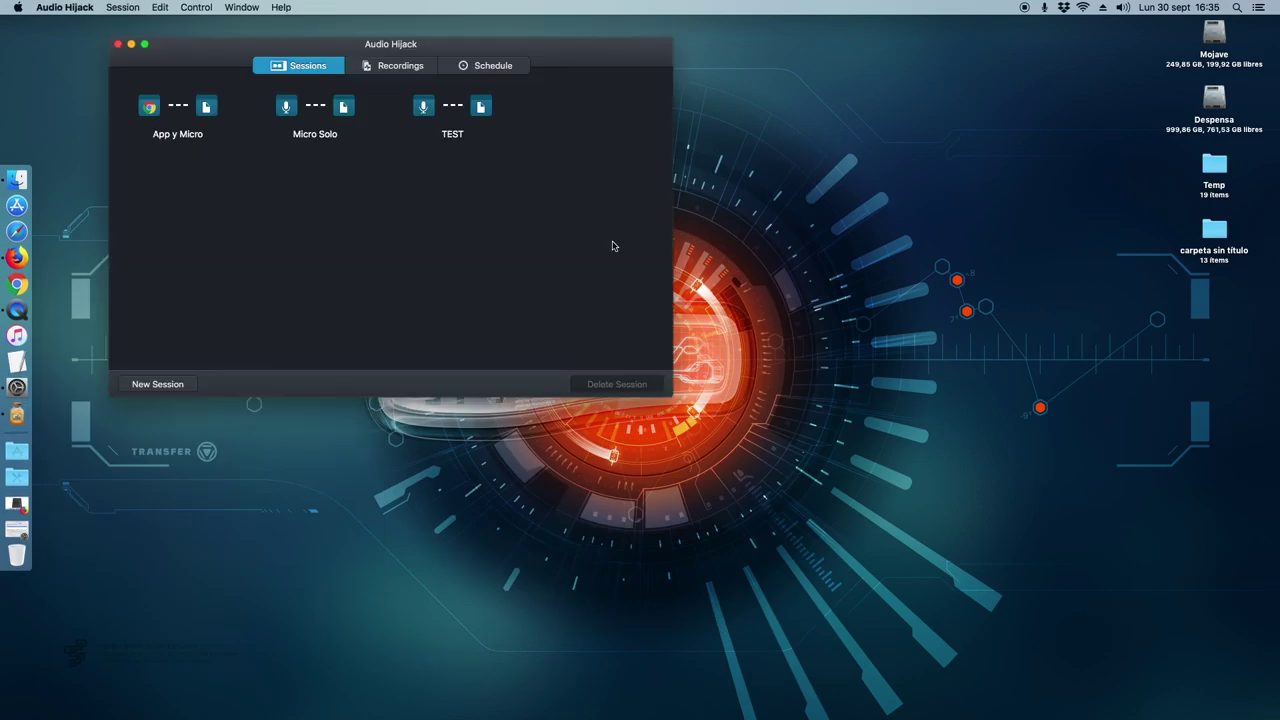
drag(255, 52, 306, 70)
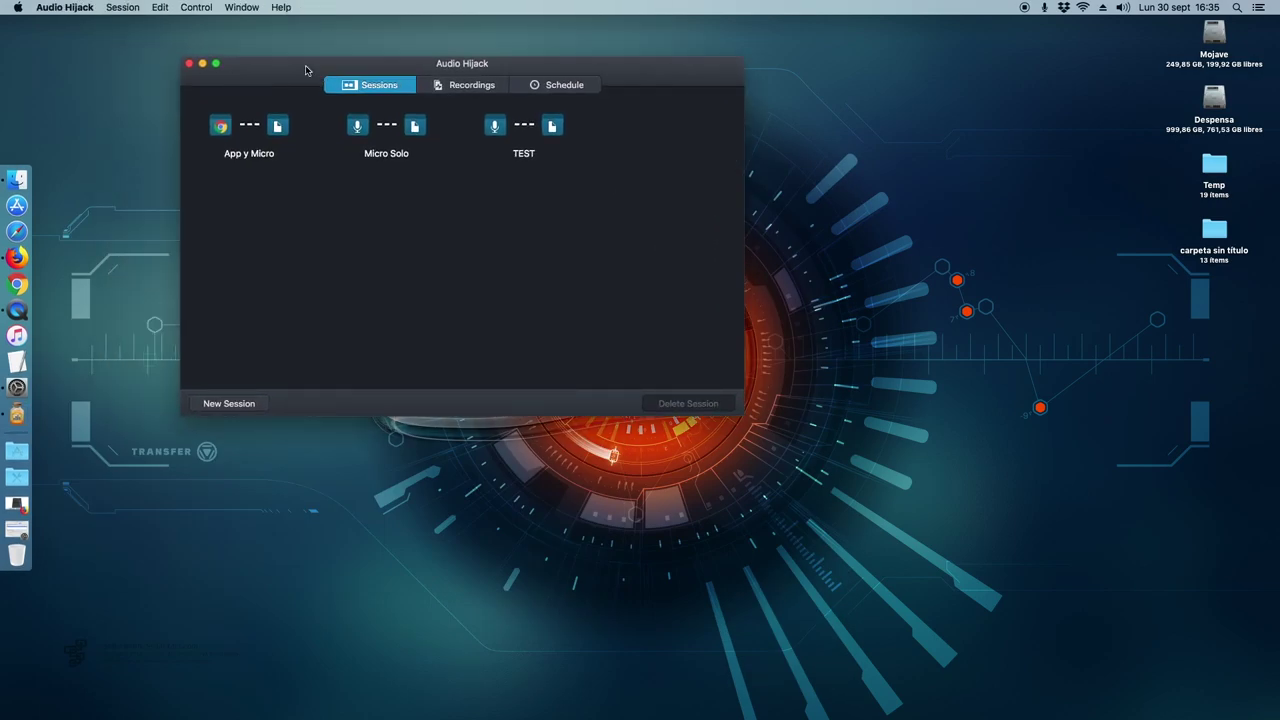
click(352, 150)
click(280, 140)
click(358, 144)
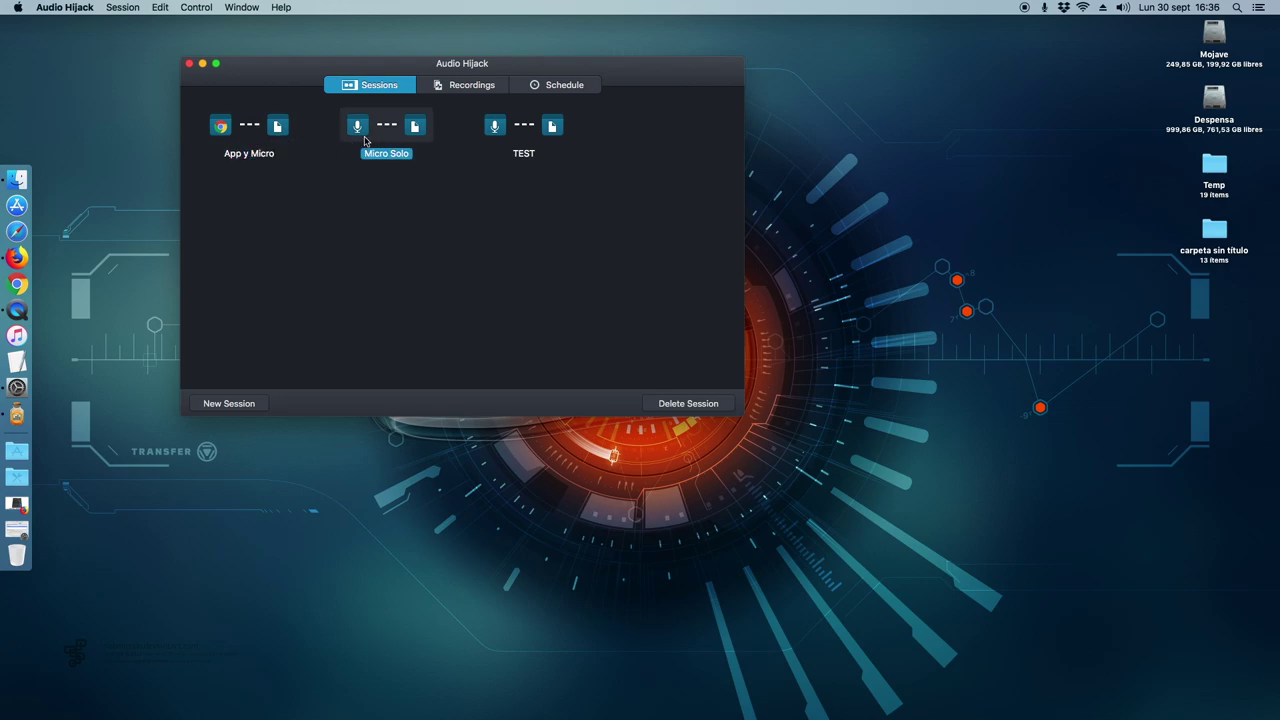
click(382, 268)
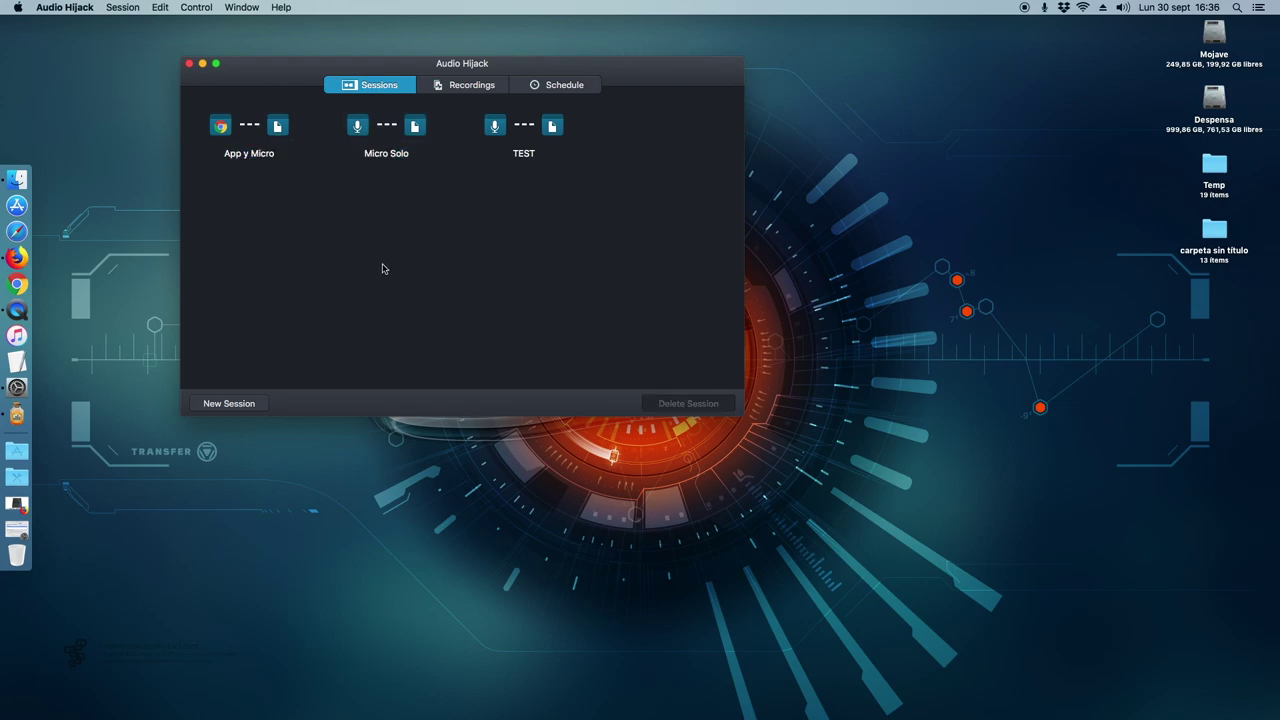
click(246, 148)
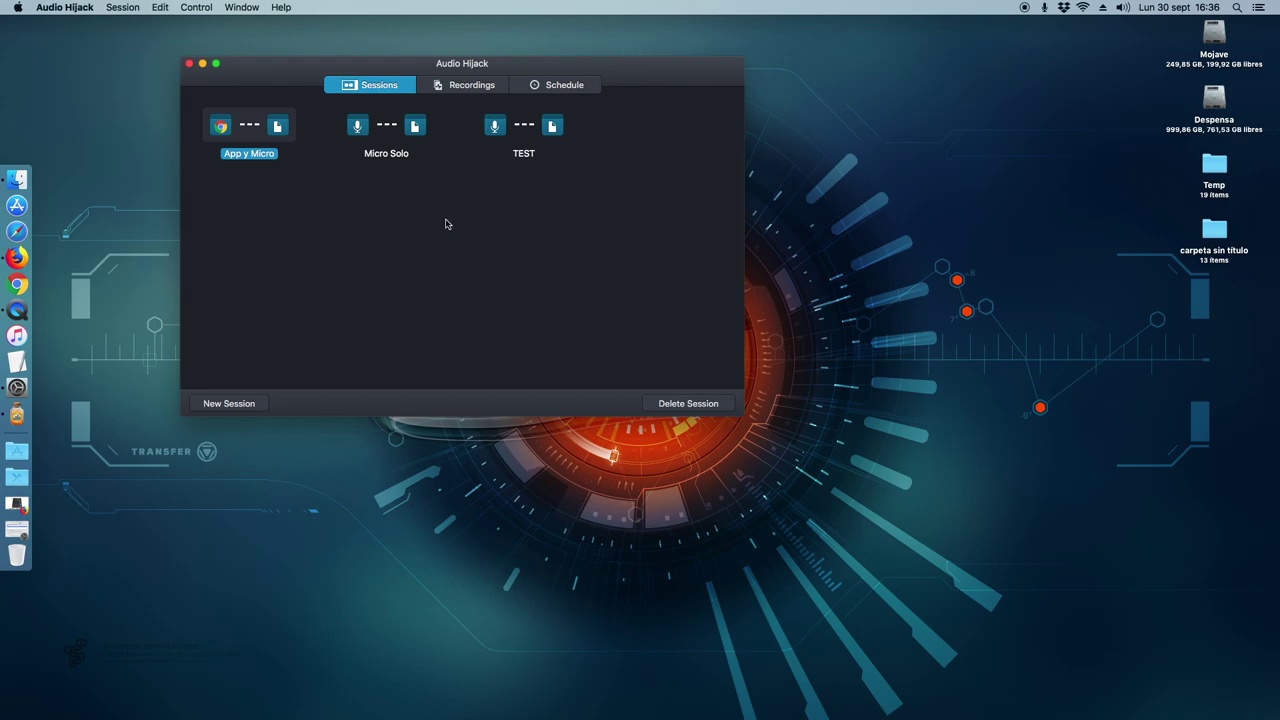
Step: Start a new session and arrange the template chooser beside the sessions window so both can be seen
click(224, 408)
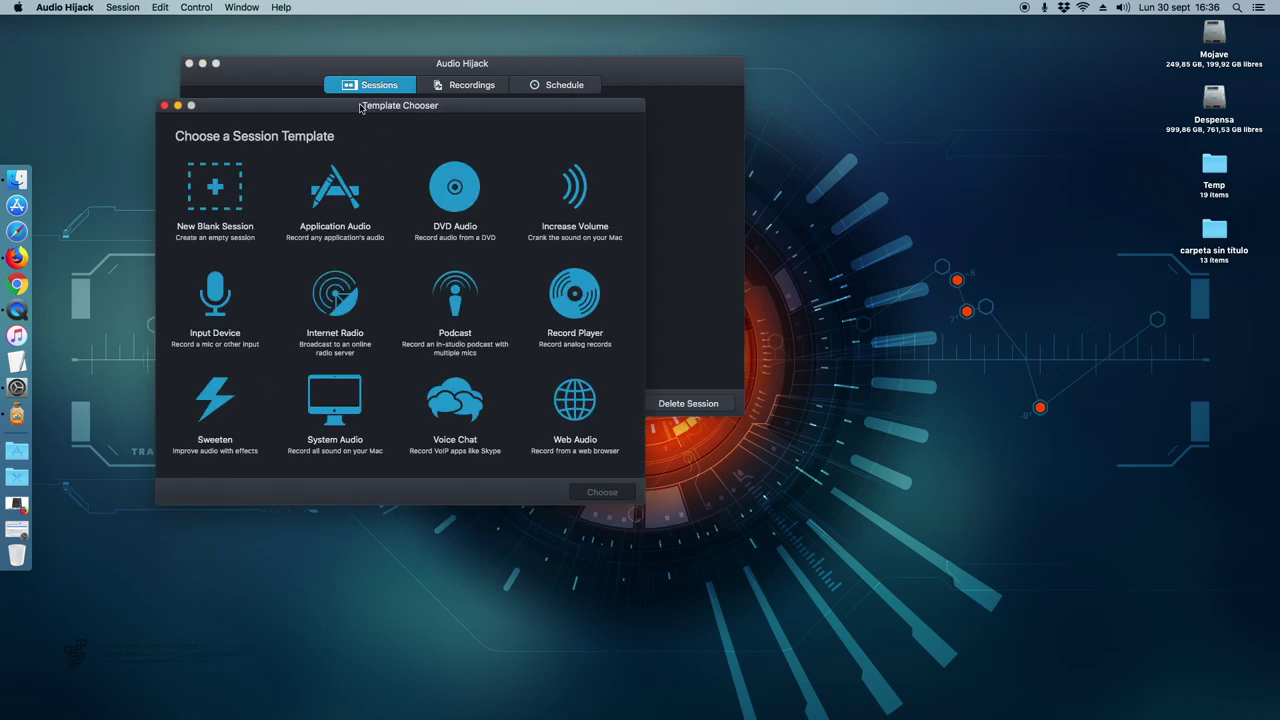
drag(361, 108, 684, 200)
drag(268, 66, 208, 51)
drag(733, 200, 802, 195)
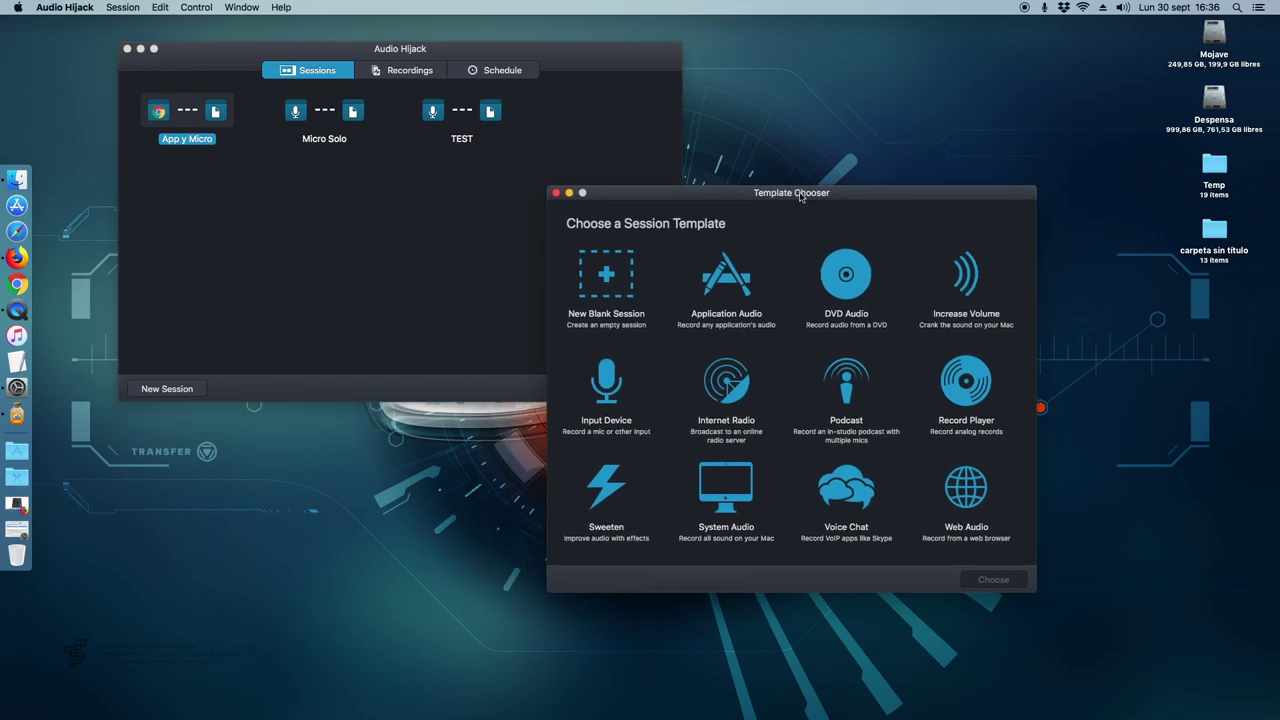
Step: Open the App y Micro session and set the audio device of its Input Device block to MG-XU
double_click(195, 122)
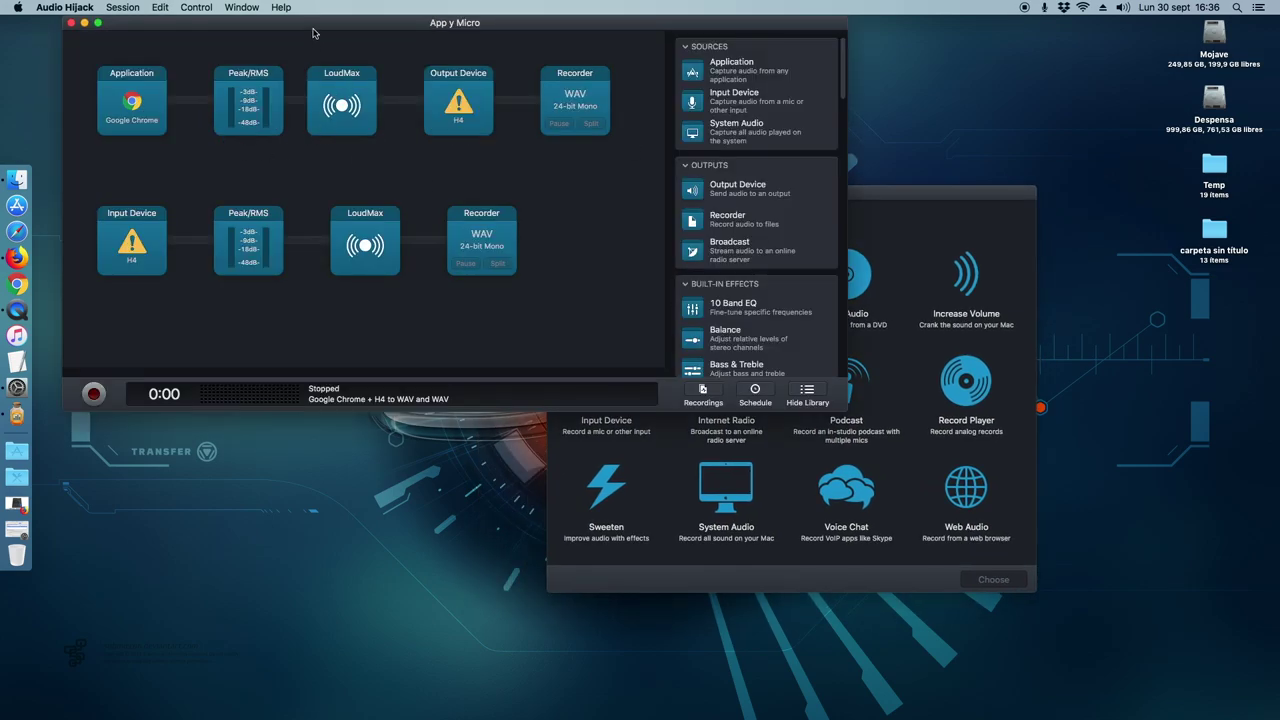
drag(312, 33, 349, 181)
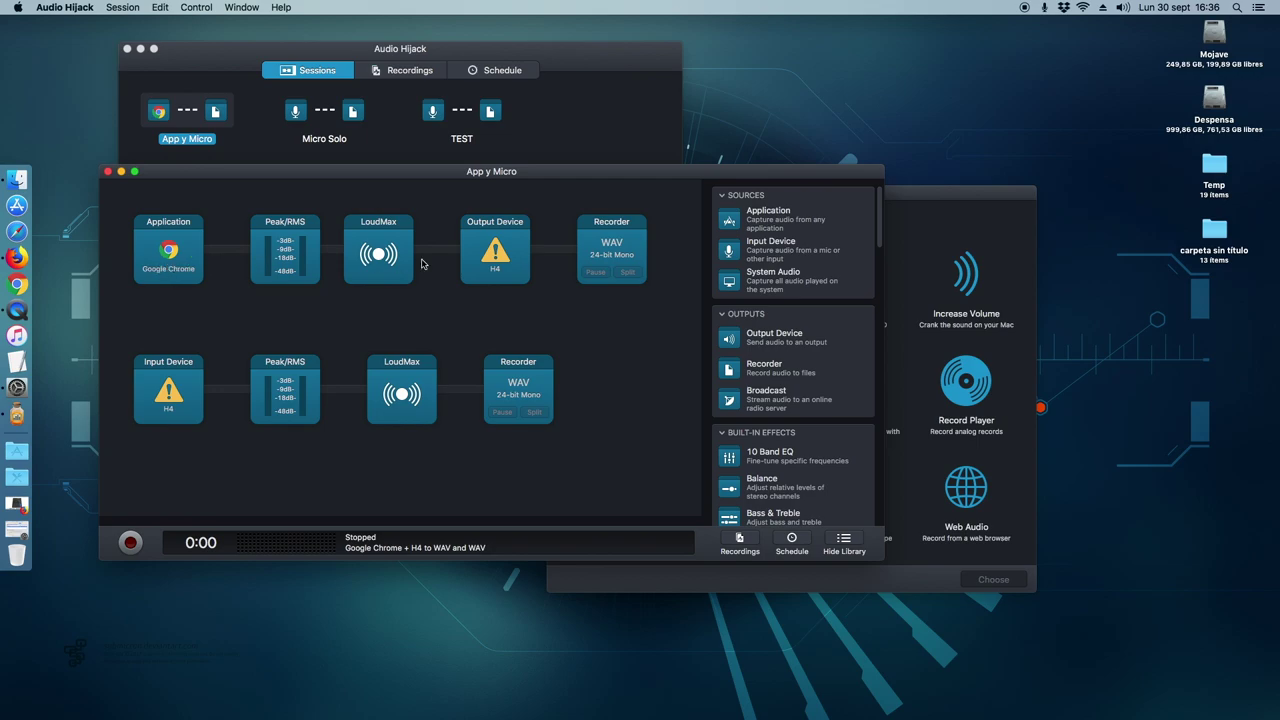
click(185, 417)
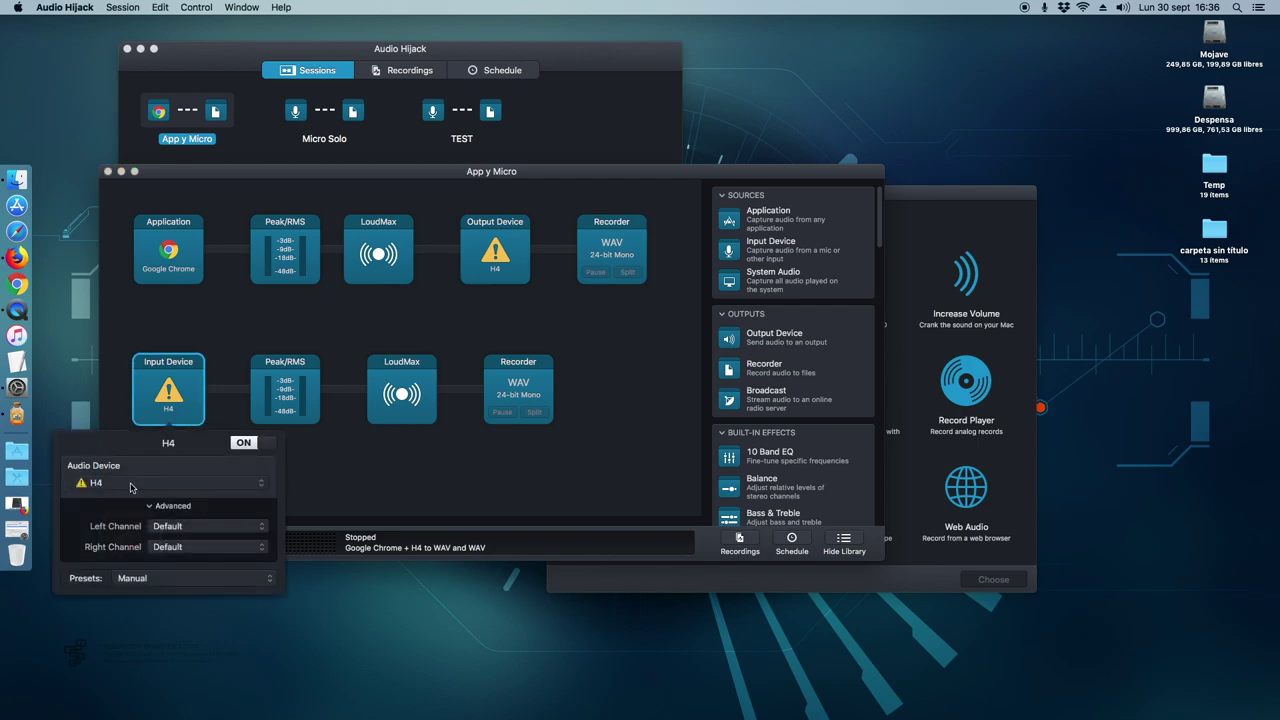
click(150, 482)
click(100, 453)
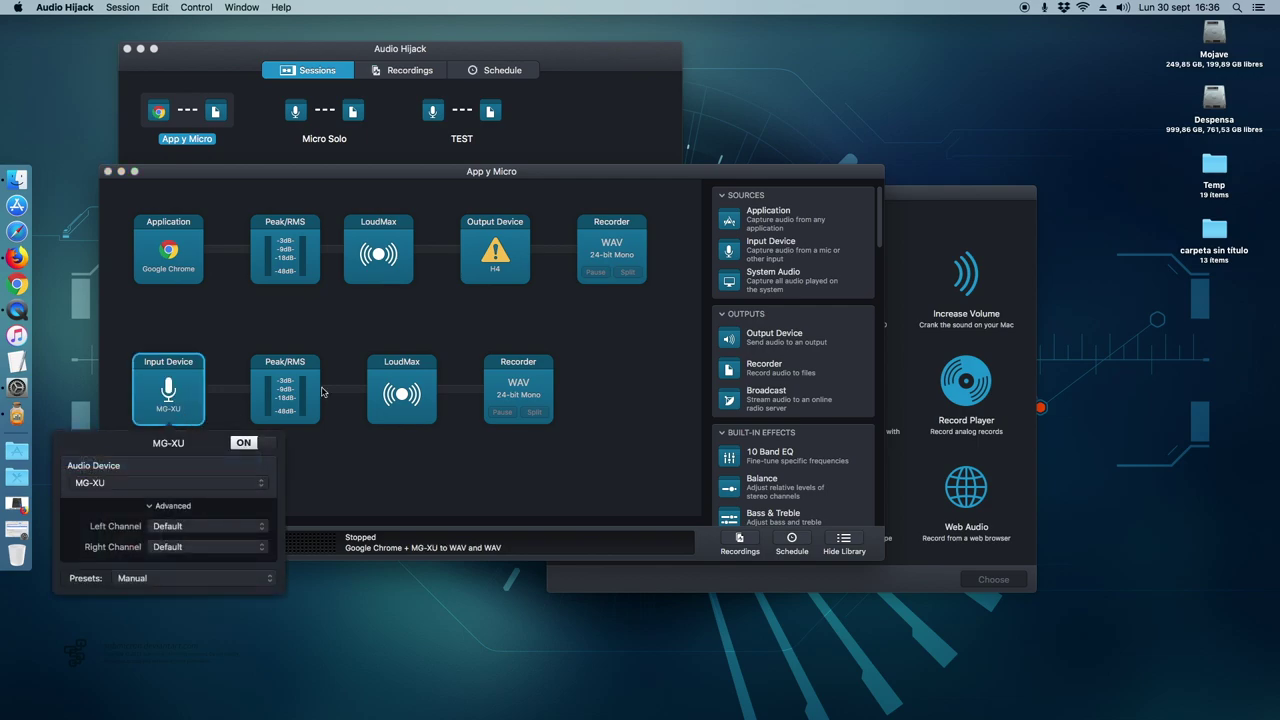
click(646, 374)
Step: Set the audio device of the Output Device block in the Google Chrome chain to MG-XU
click(506, 277)
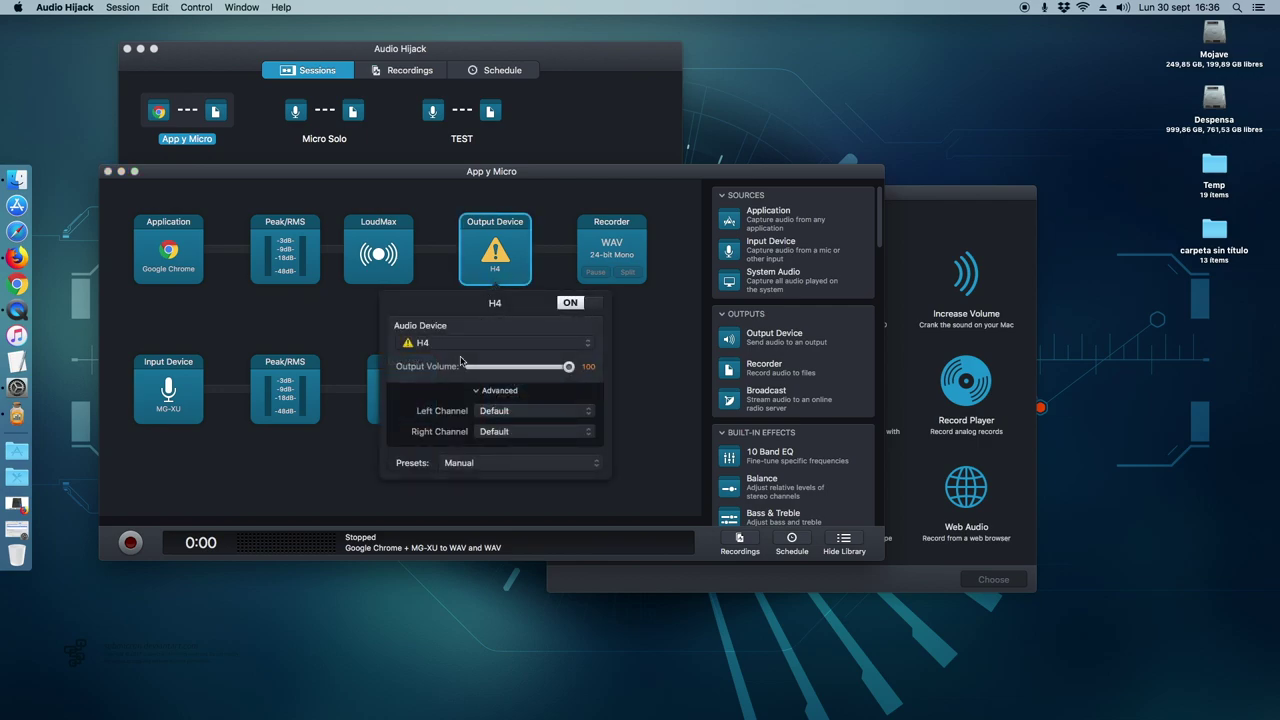
click(441, 345)
click(415, 331)
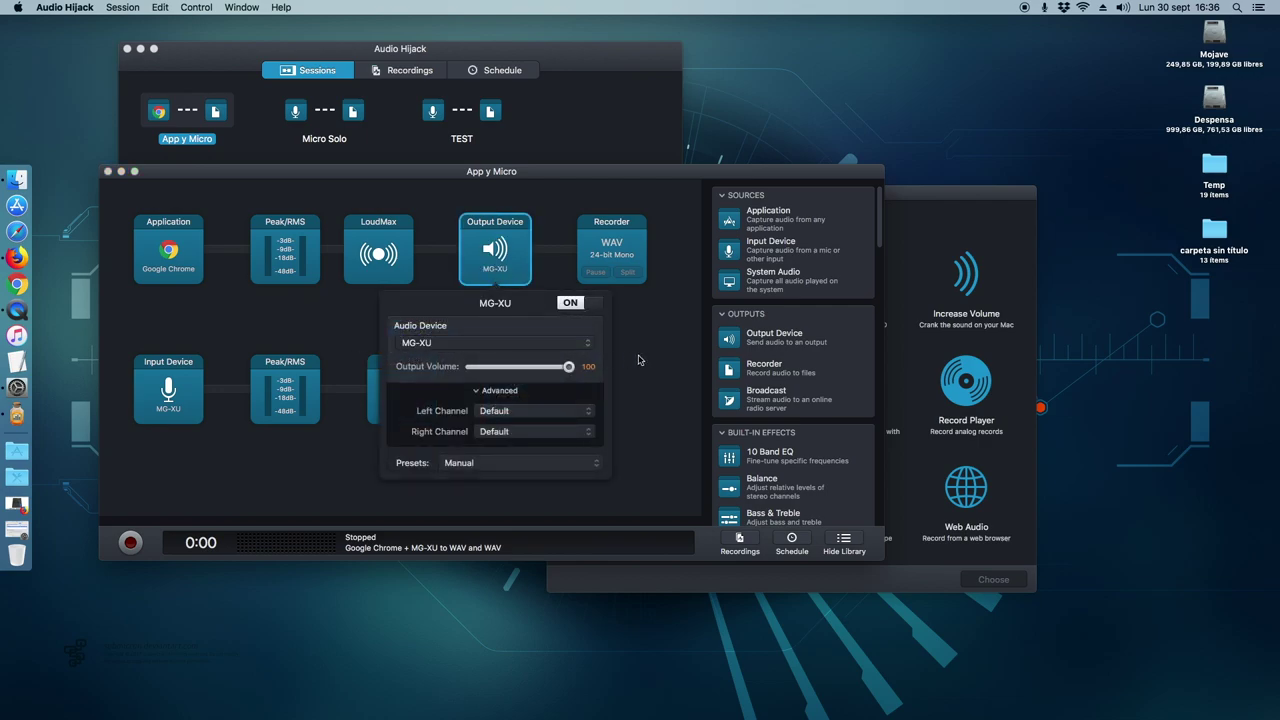
click(647, 372)
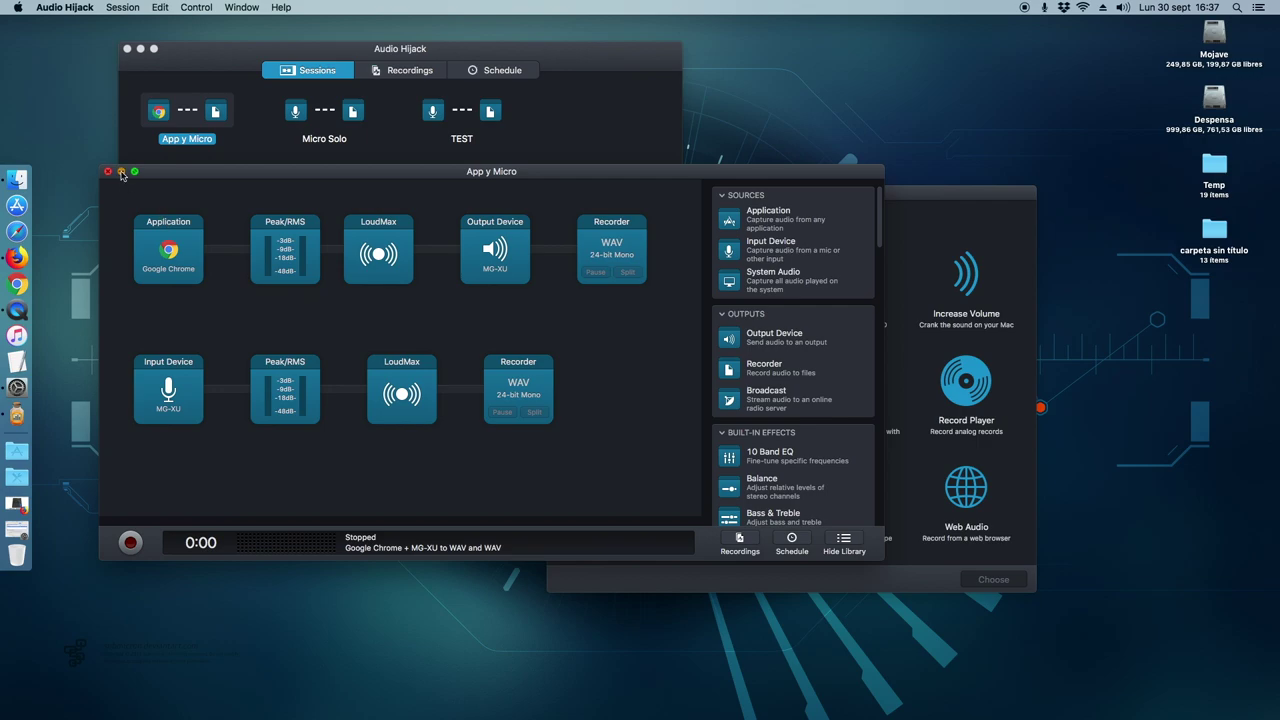
Step: Minimise the App y Micro session and create a blank session from the template chooser
click(121, 172)
click(410, 218)
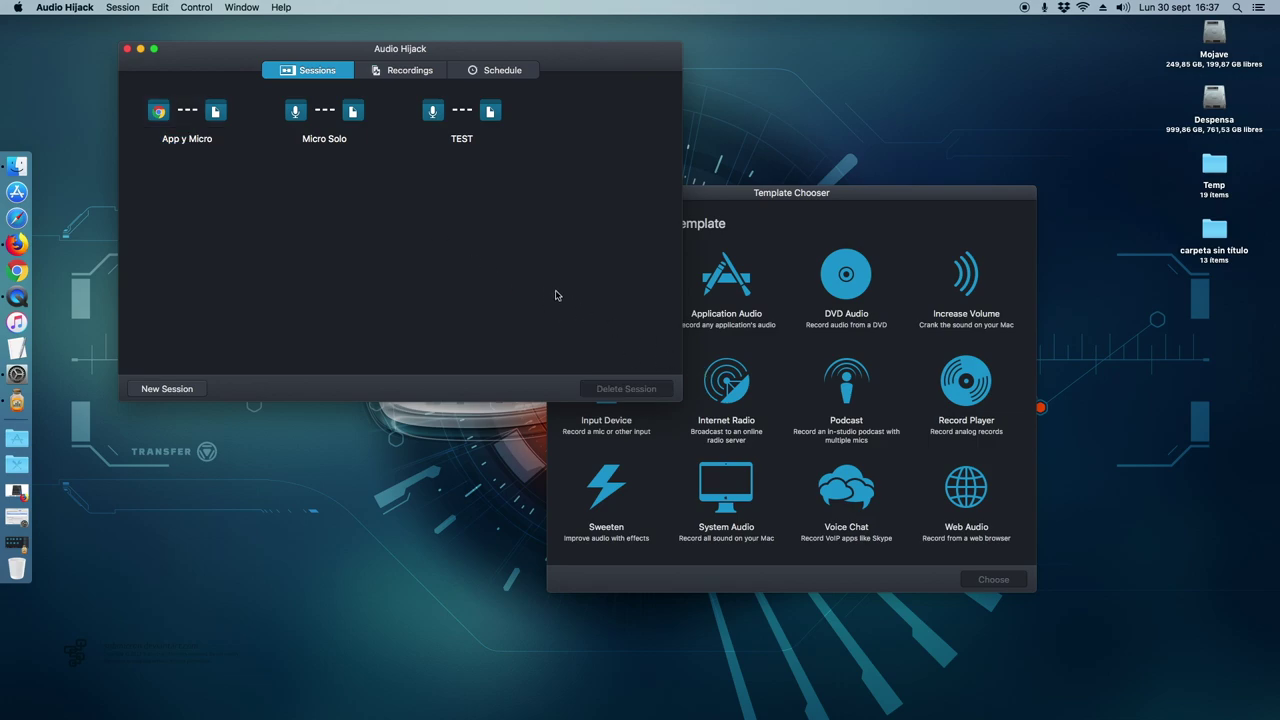
click(788, 478)
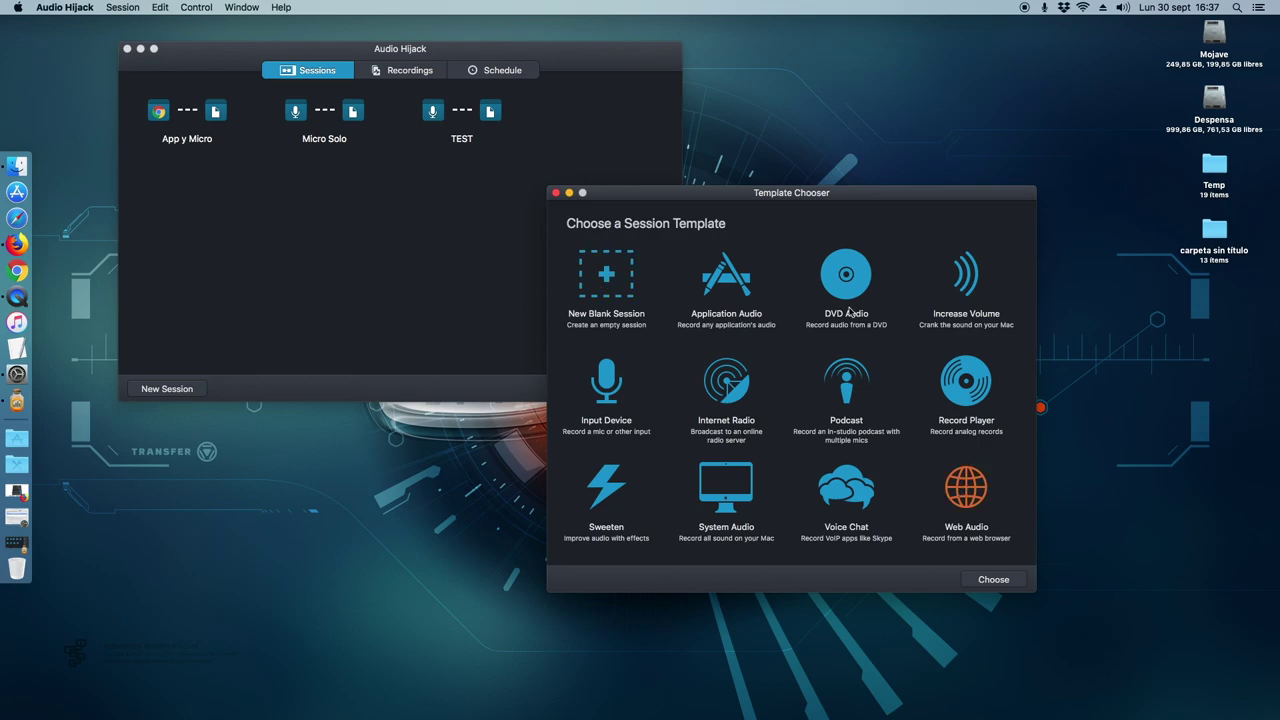
double_click(614, 291)
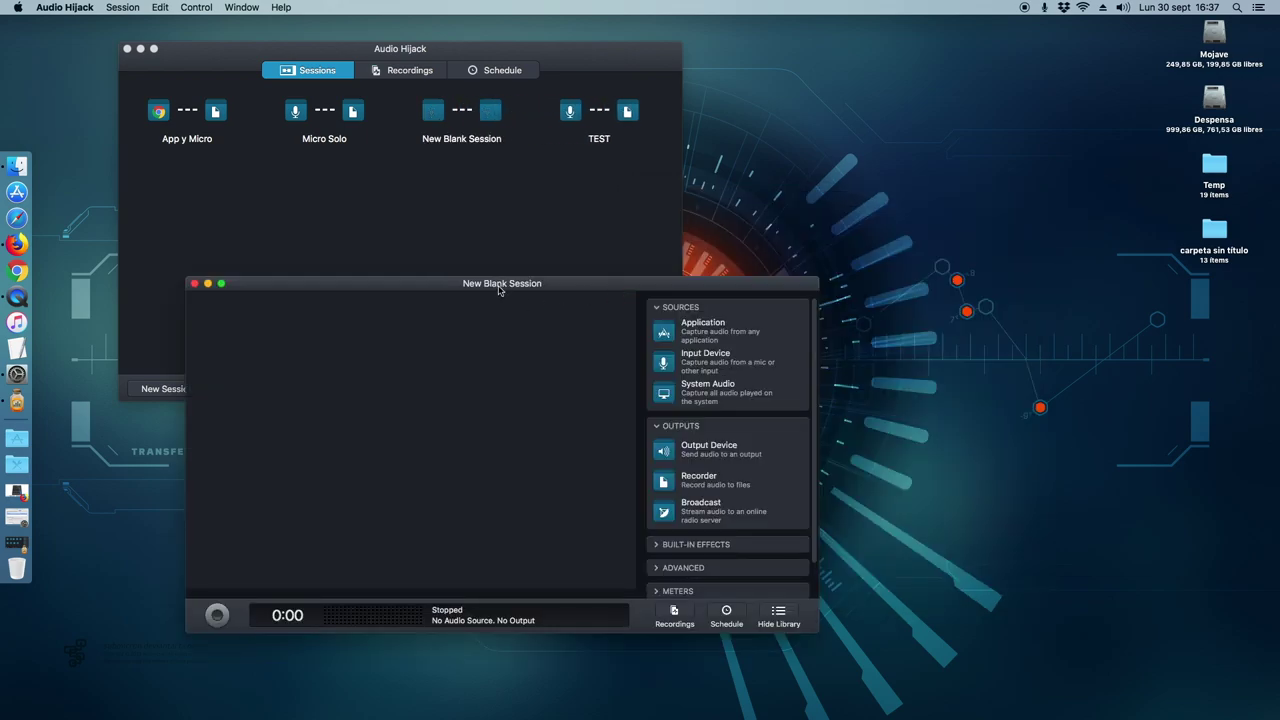
Step: Enlarge the blank session window and keep it in front of the sessions list
drag(799, 543, 997, 604)
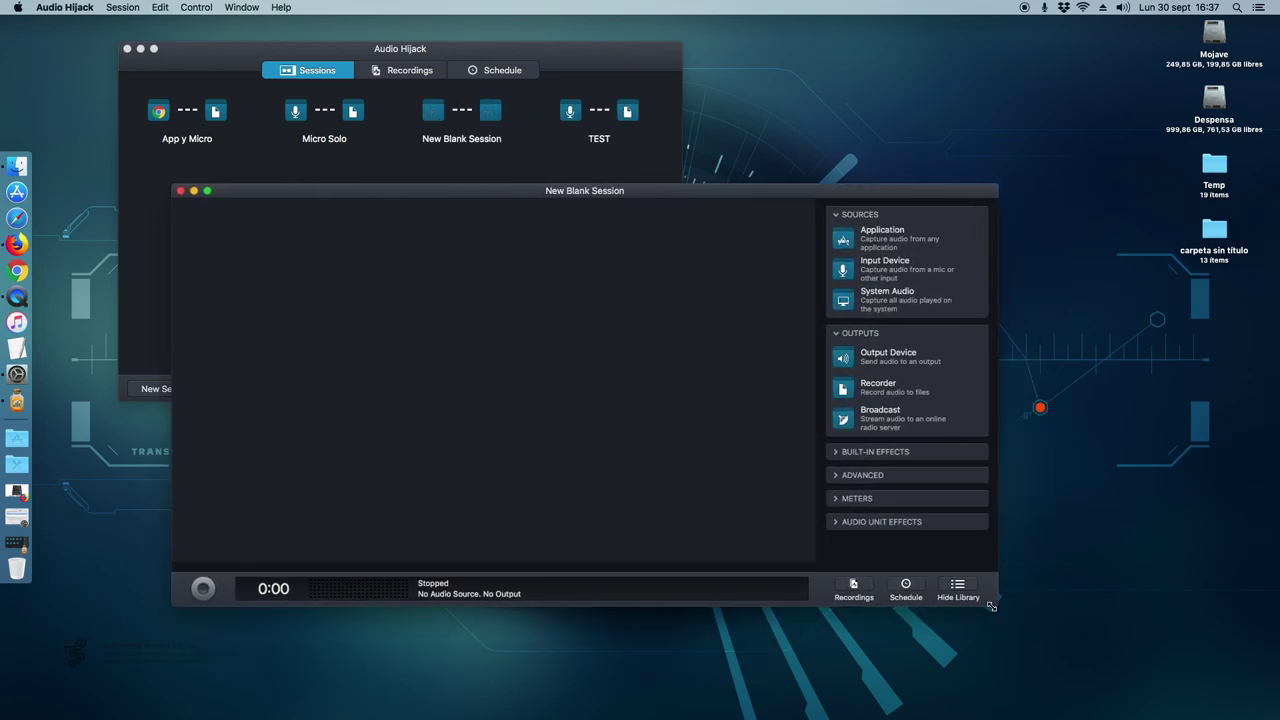
click(537, 150)
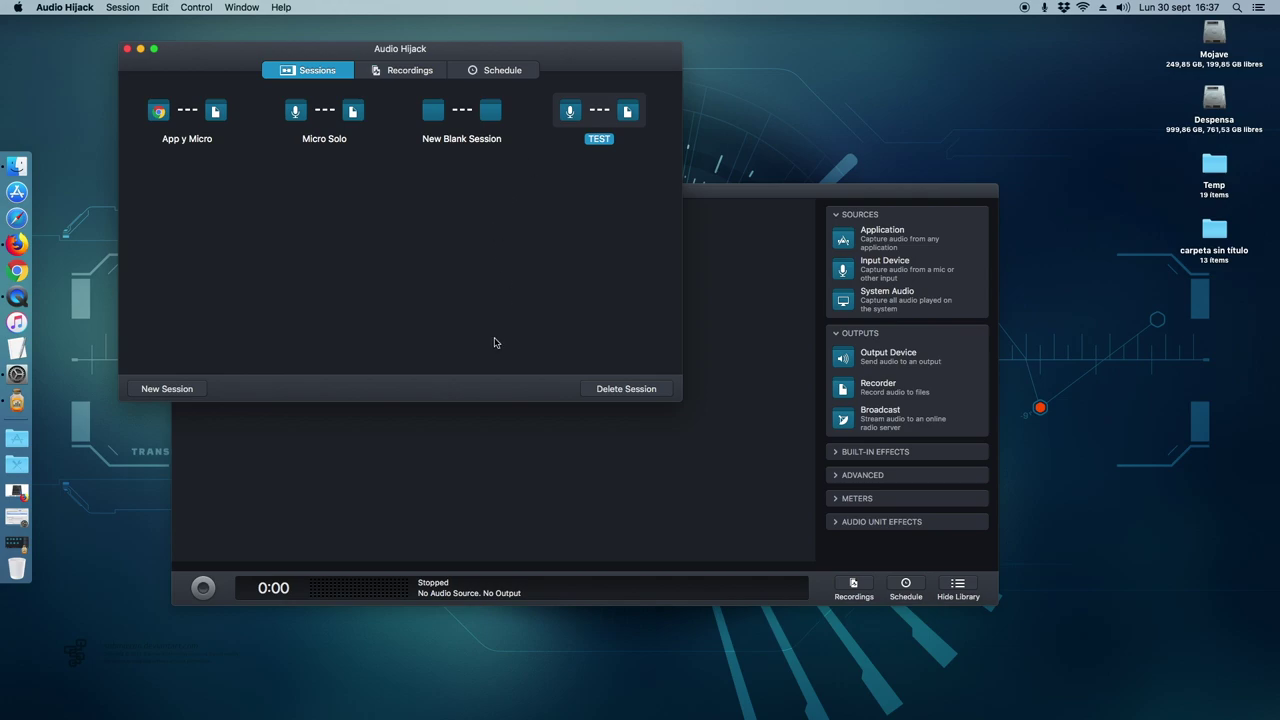
click(421, 434)
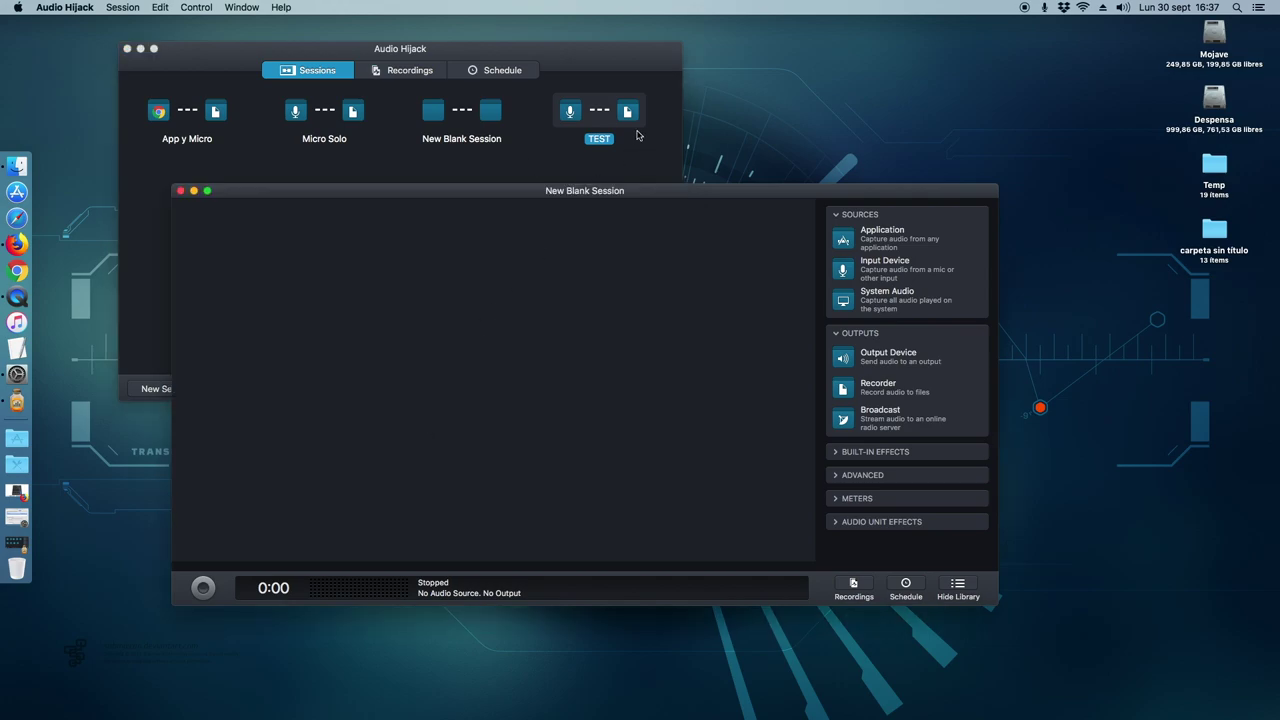
Step: Rename the New Blank Session in the sessions list as Test-Youtube
click(474, 128)
click(466, 149)
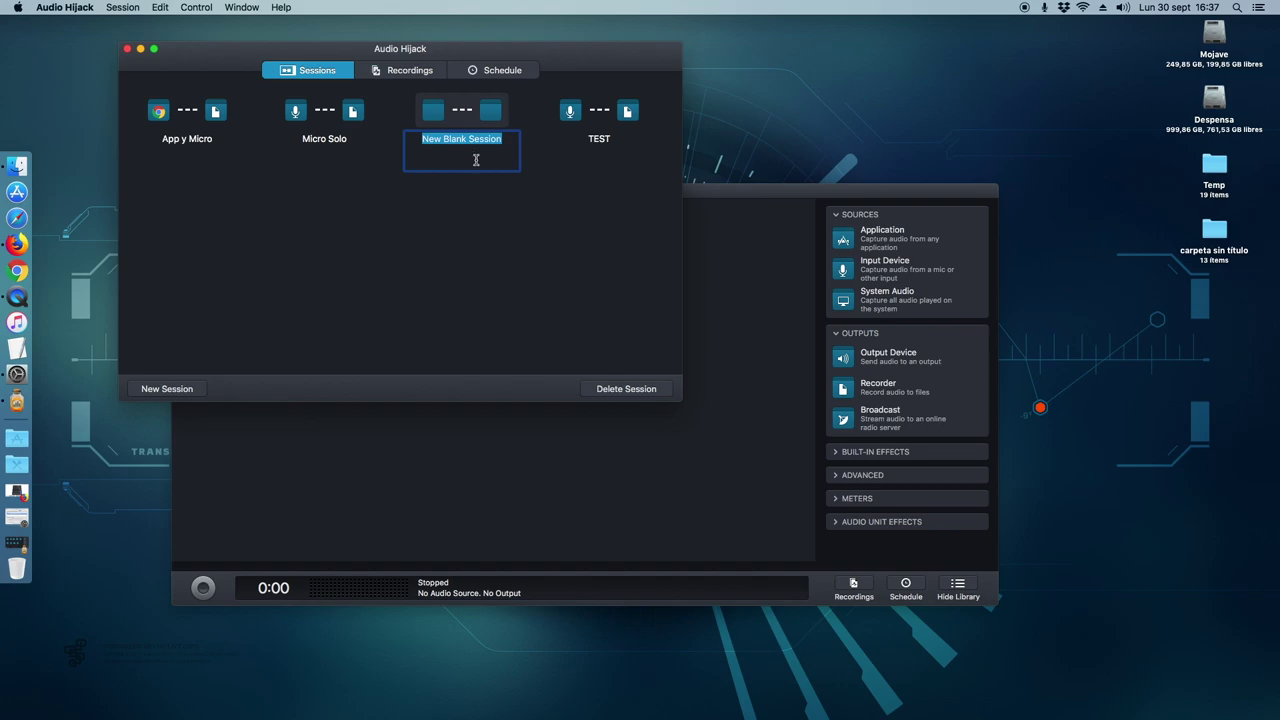
text(No Audio Source. No Output)
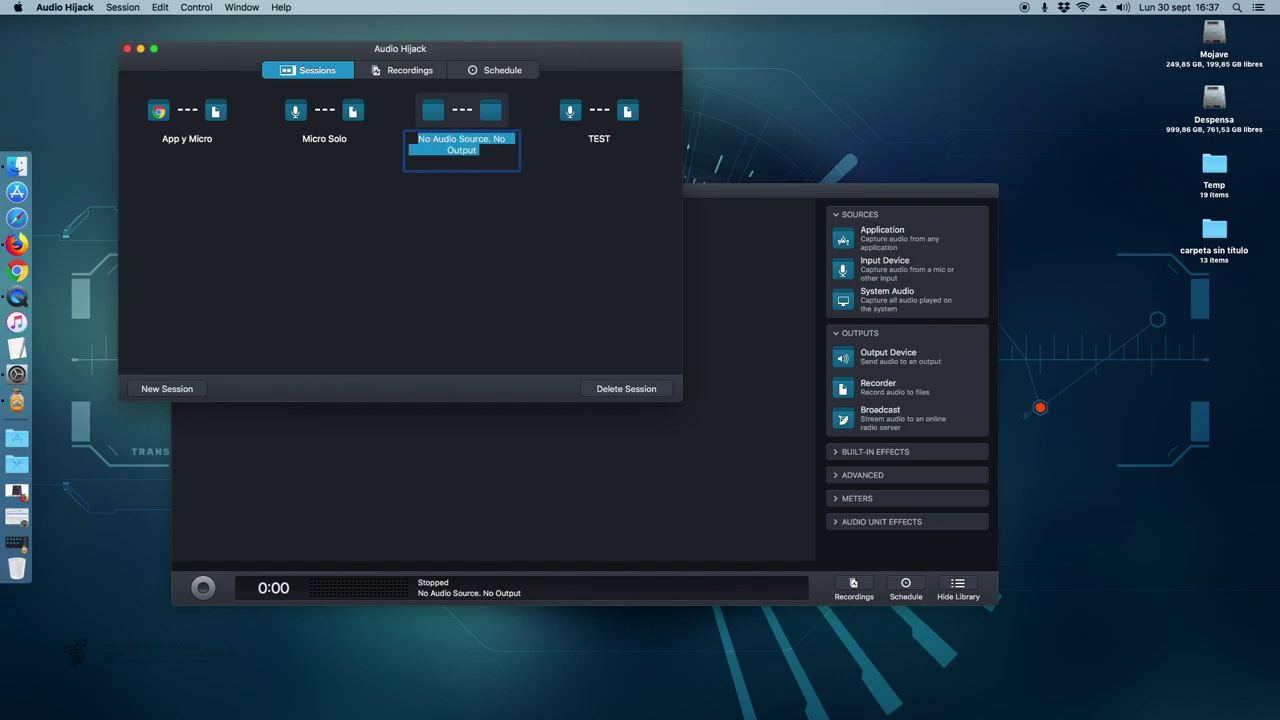
text(Test-Youtube)
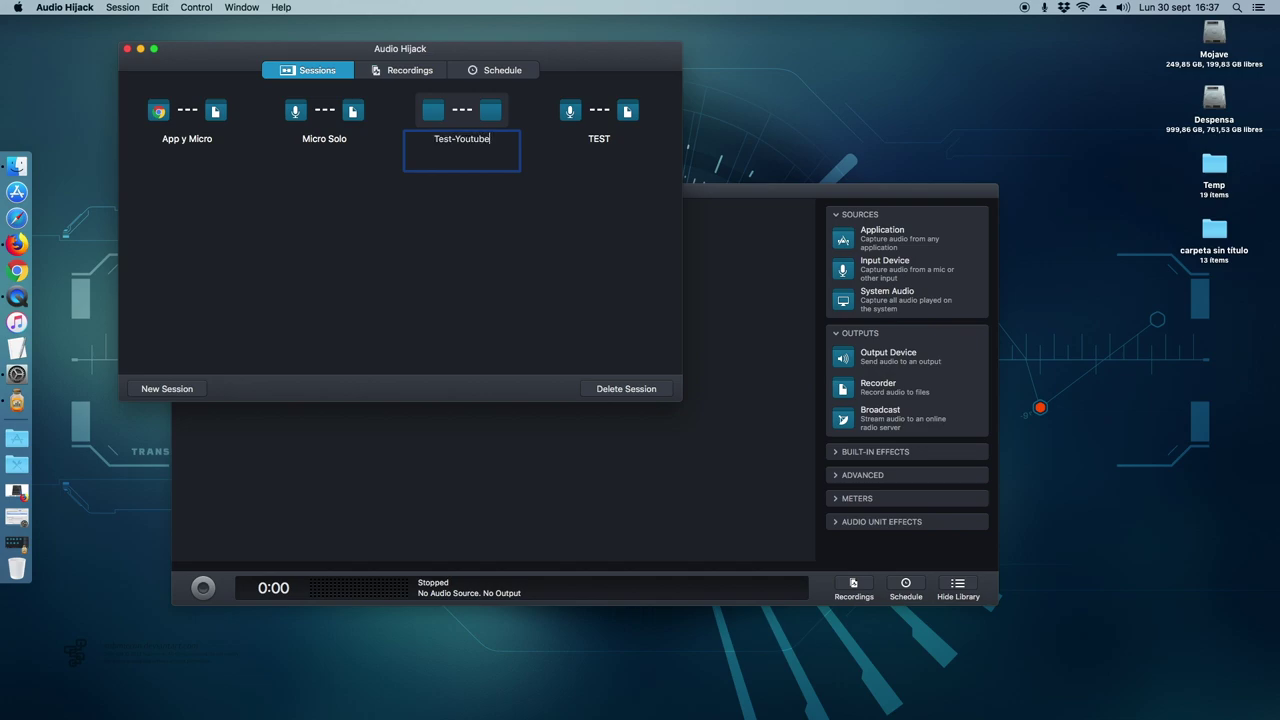
key(Return)
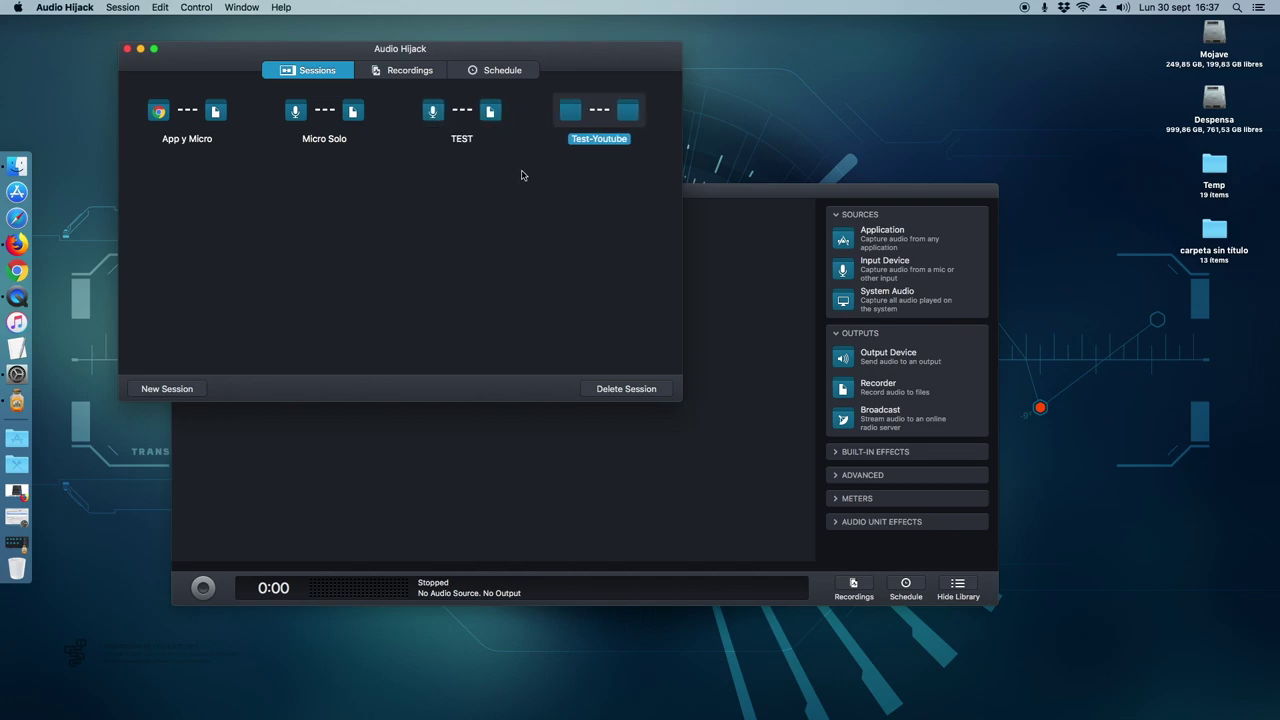
Step: Open the Test-Youtube session and move its window clear of the sessions list
click(596, 244)
double_click(593, 124)
drag(437, 195, 547, 217)
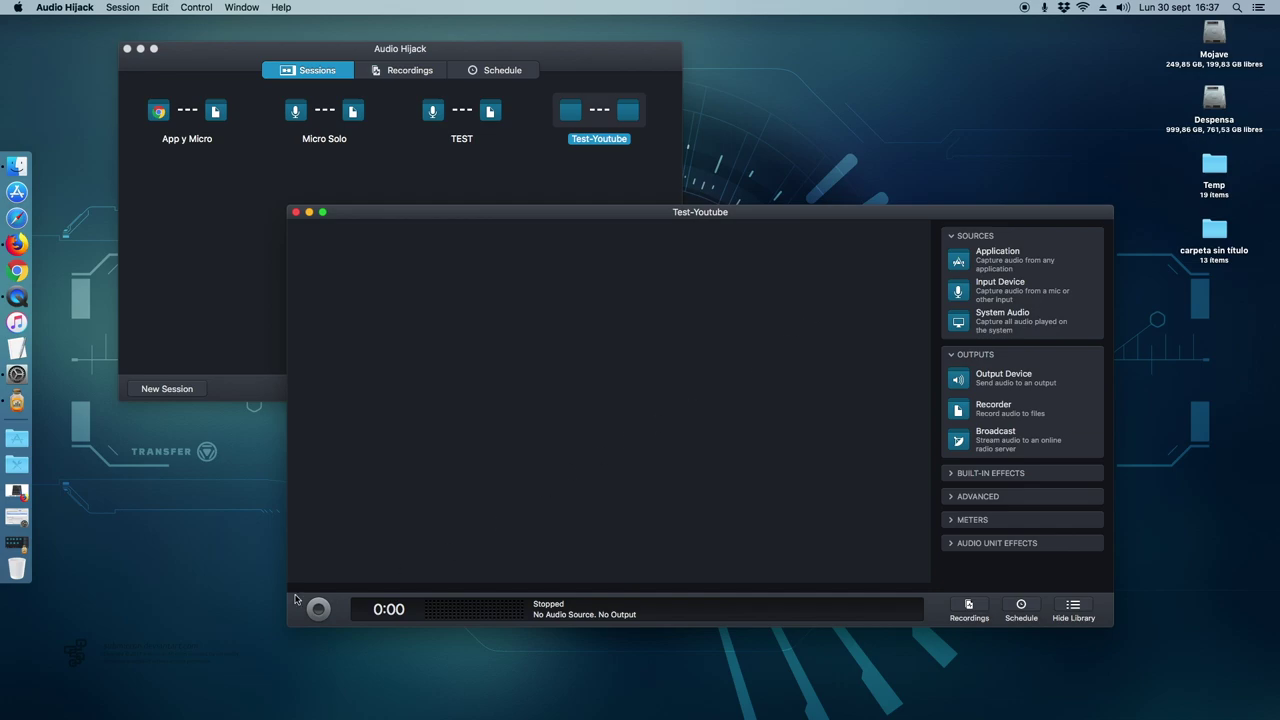
Step: Look over the App y Micro block layout and the Yamaha mixer photo in Firefox, minimise both, and reposition the Test-Youtube window
click(17, 540)
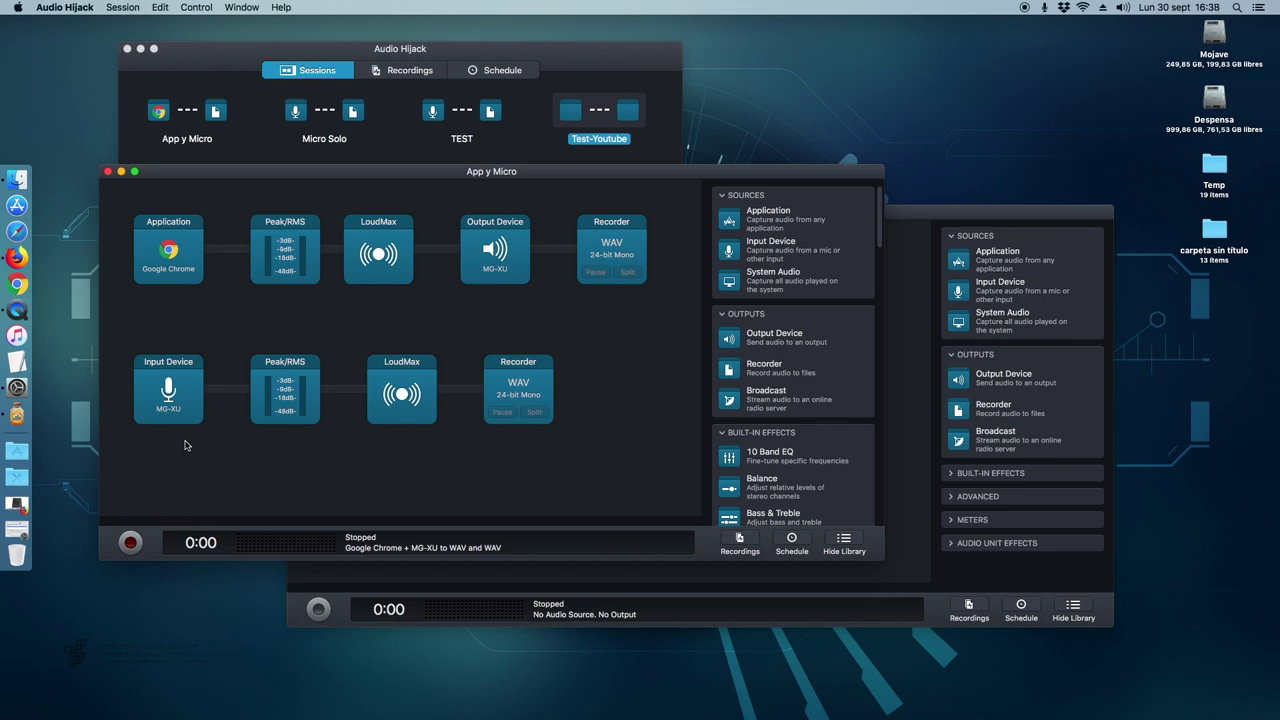
click(121, 172)
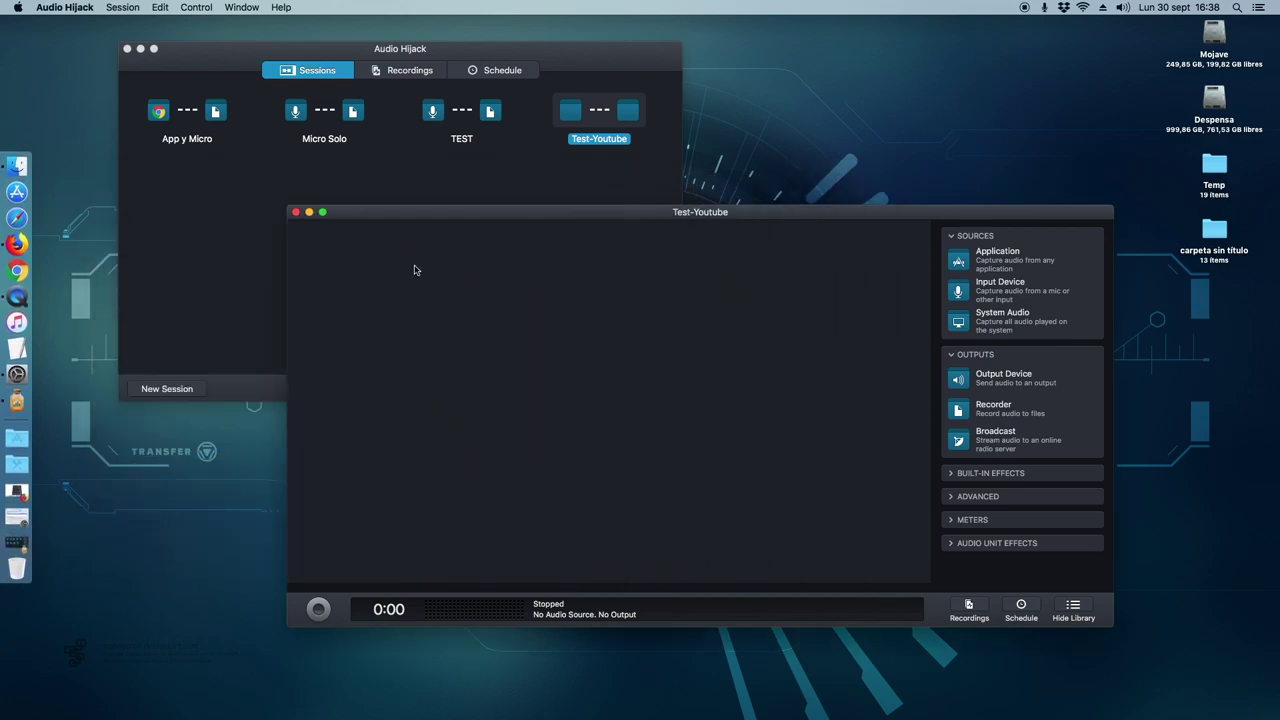
drag(421, 219, 368, 219)
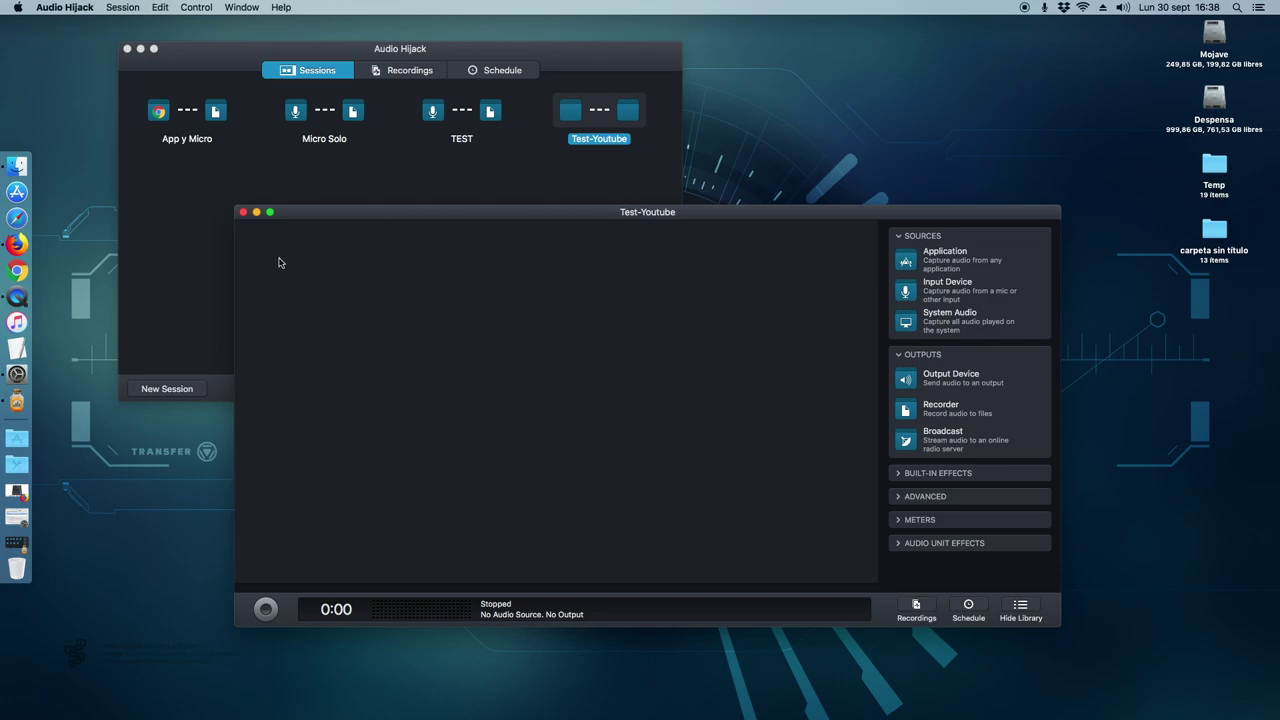
click(19, 246)
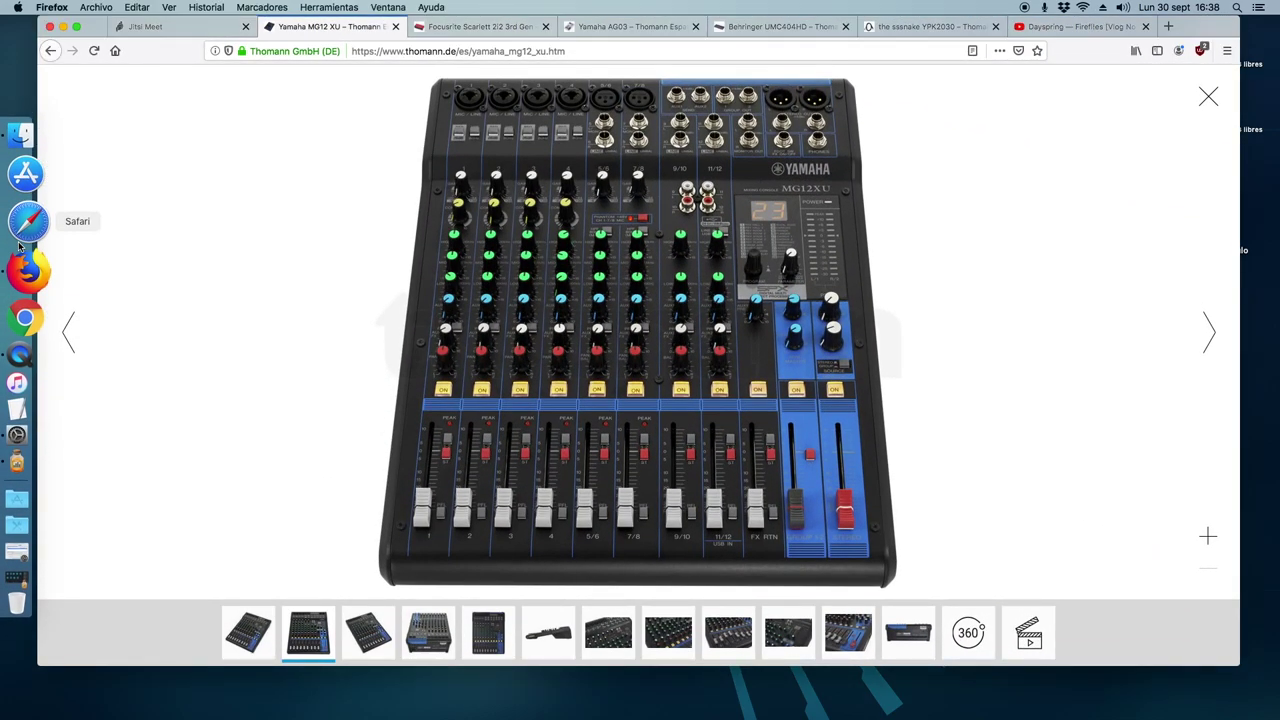
click(62, 27)
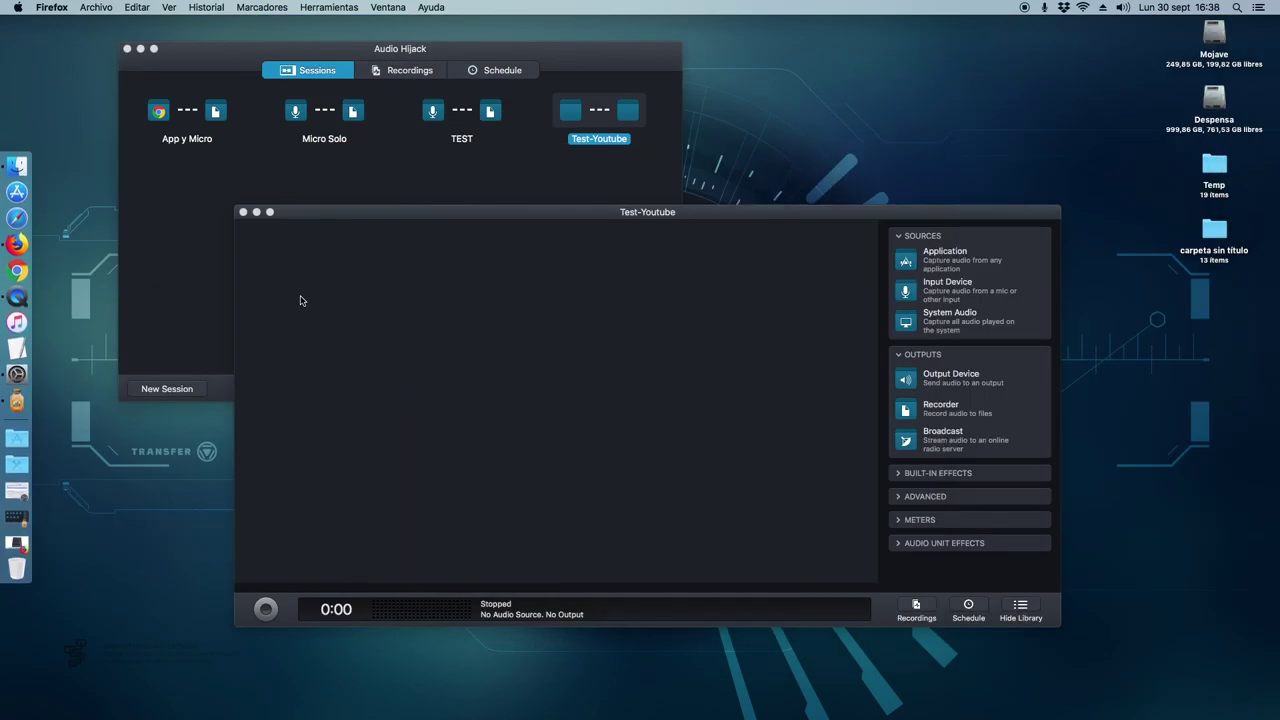
drag(572, 218, 529, 221)
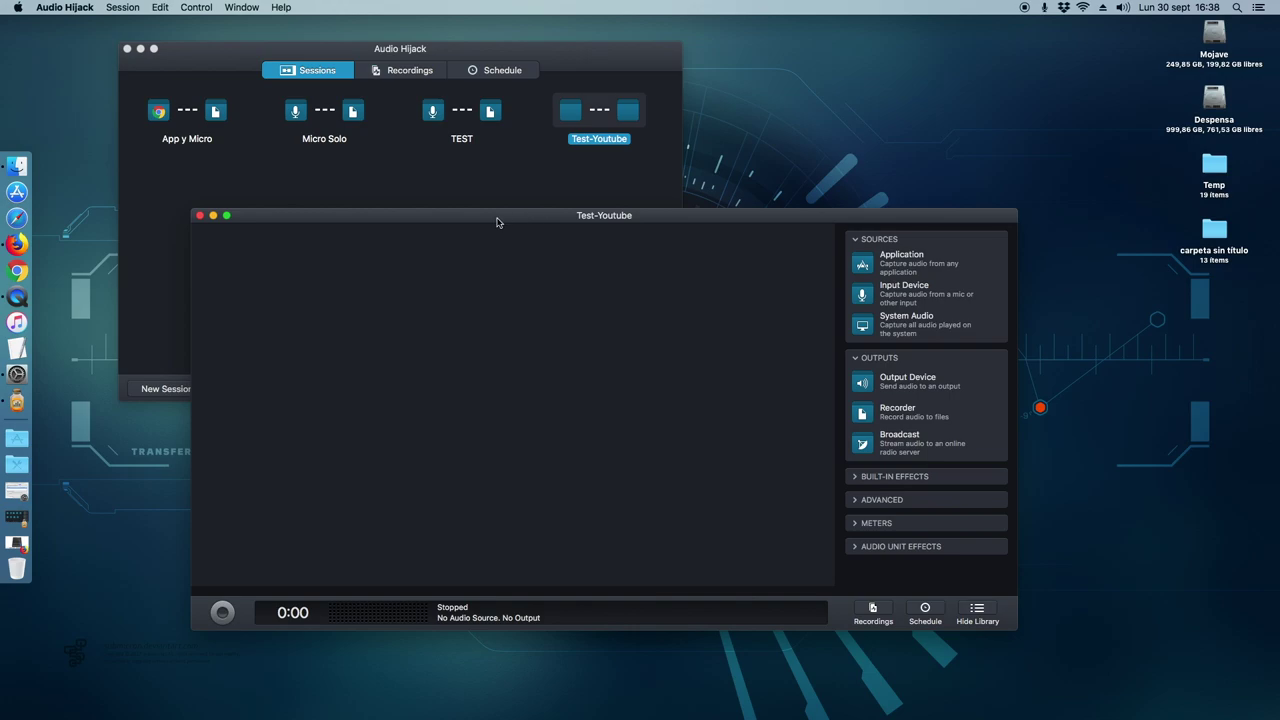
drag(474, 223, 492, 231)
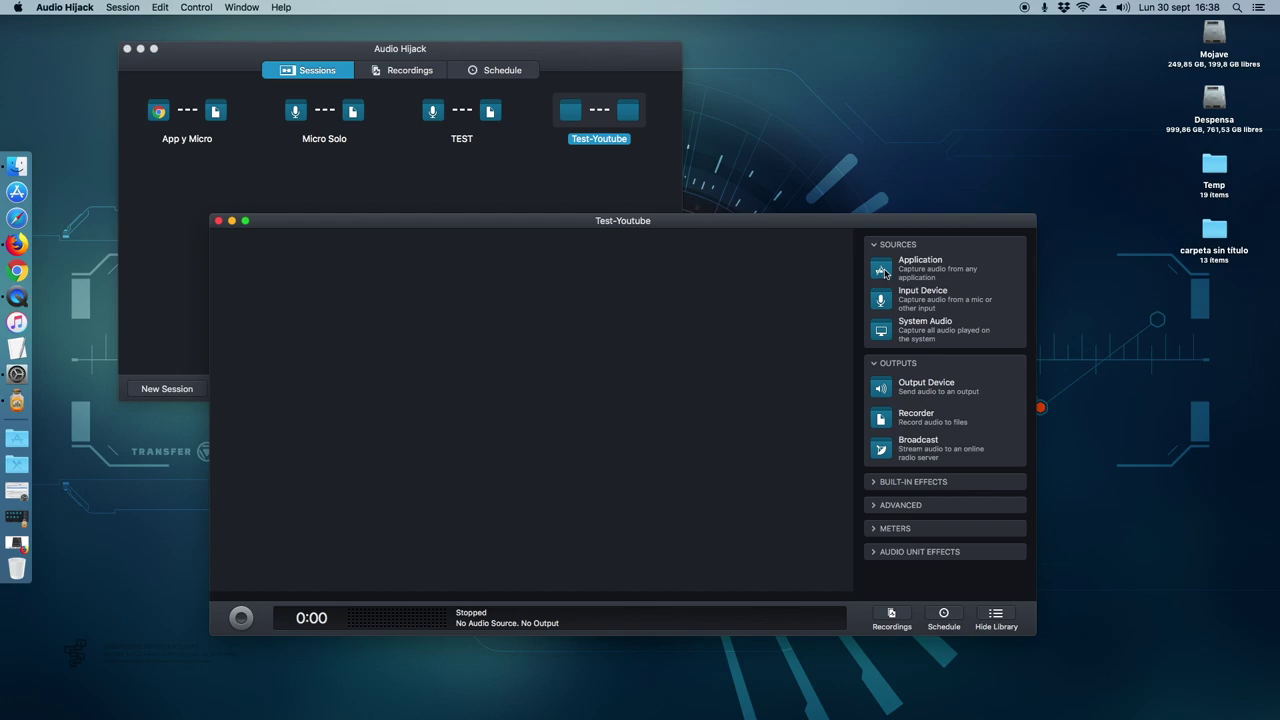
Step: Add an Application block to the Test-Youtube session and set its source to Firefox
drag(882, 275, 293, 327)
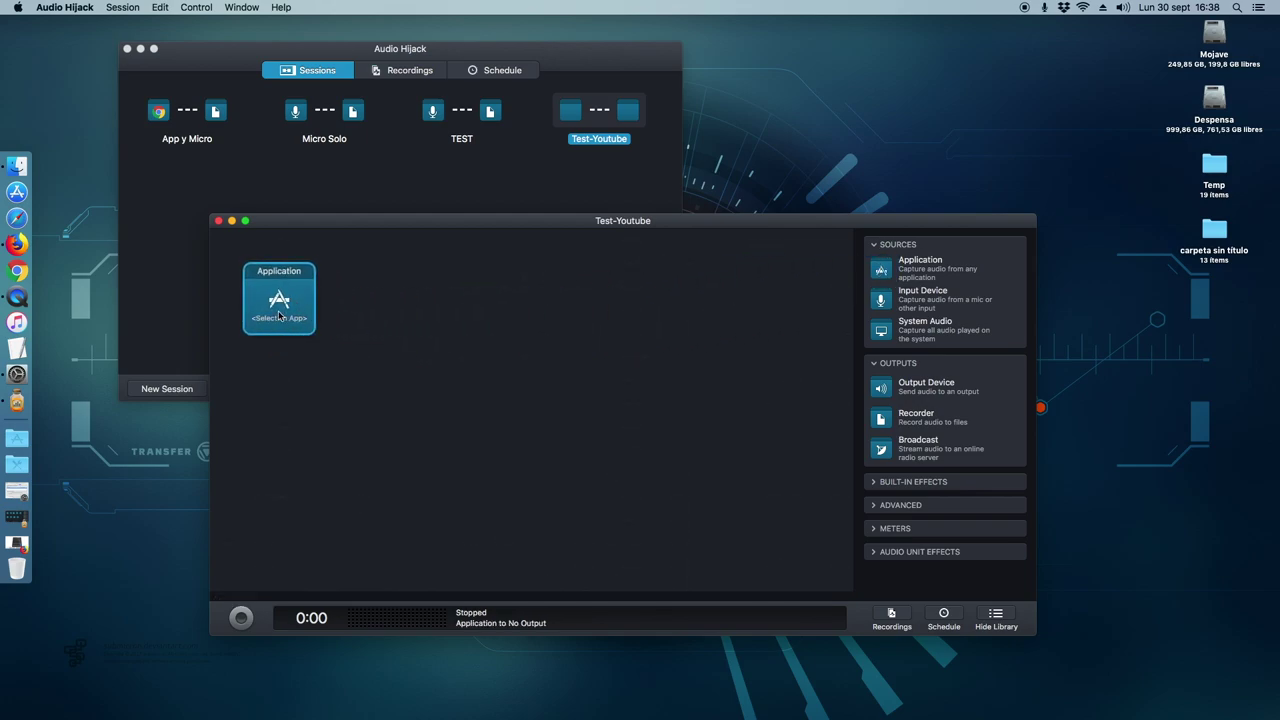
click(279, 316)
click(476, 302)
click(271, 322)
click(267, 400)
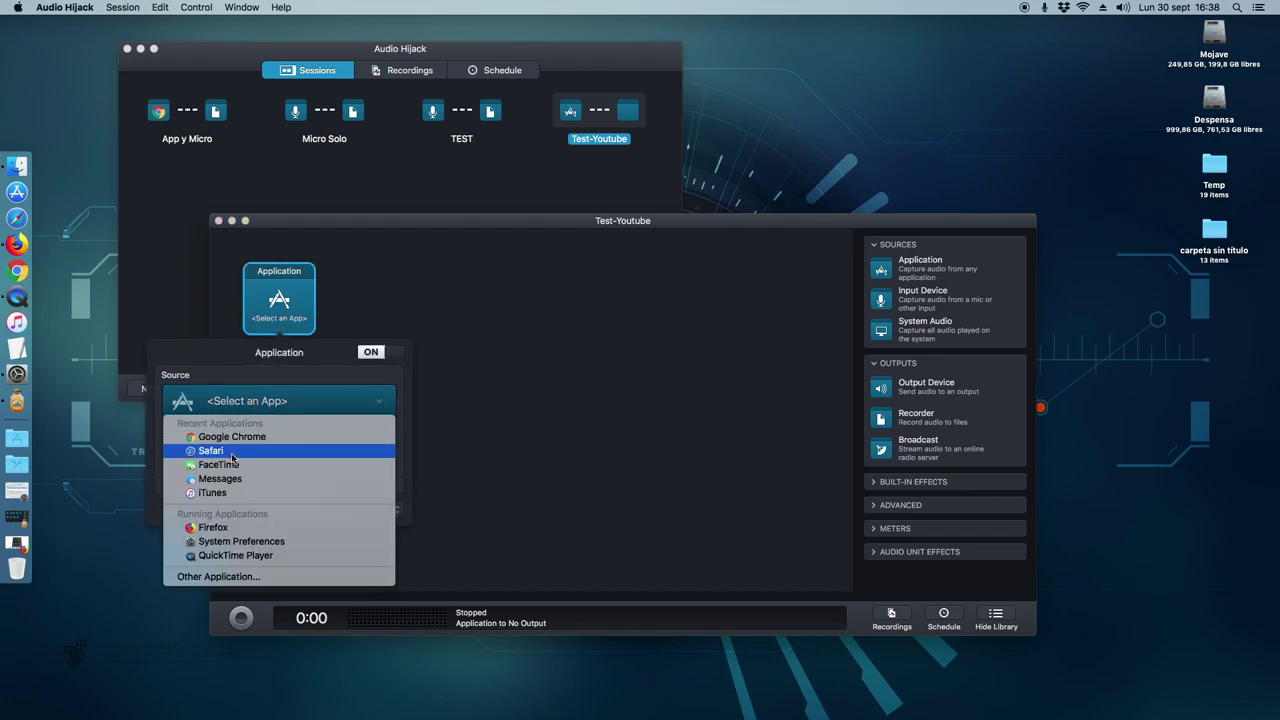
click(239, 530)
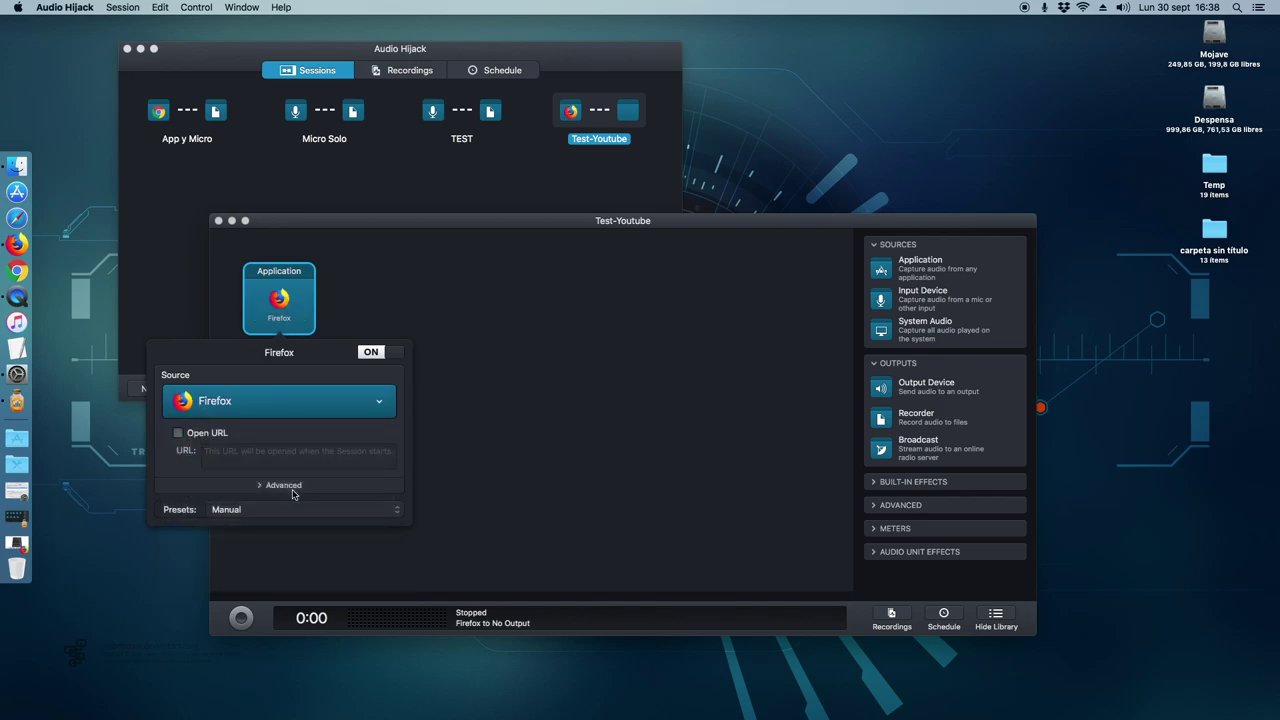
click(575, 374)
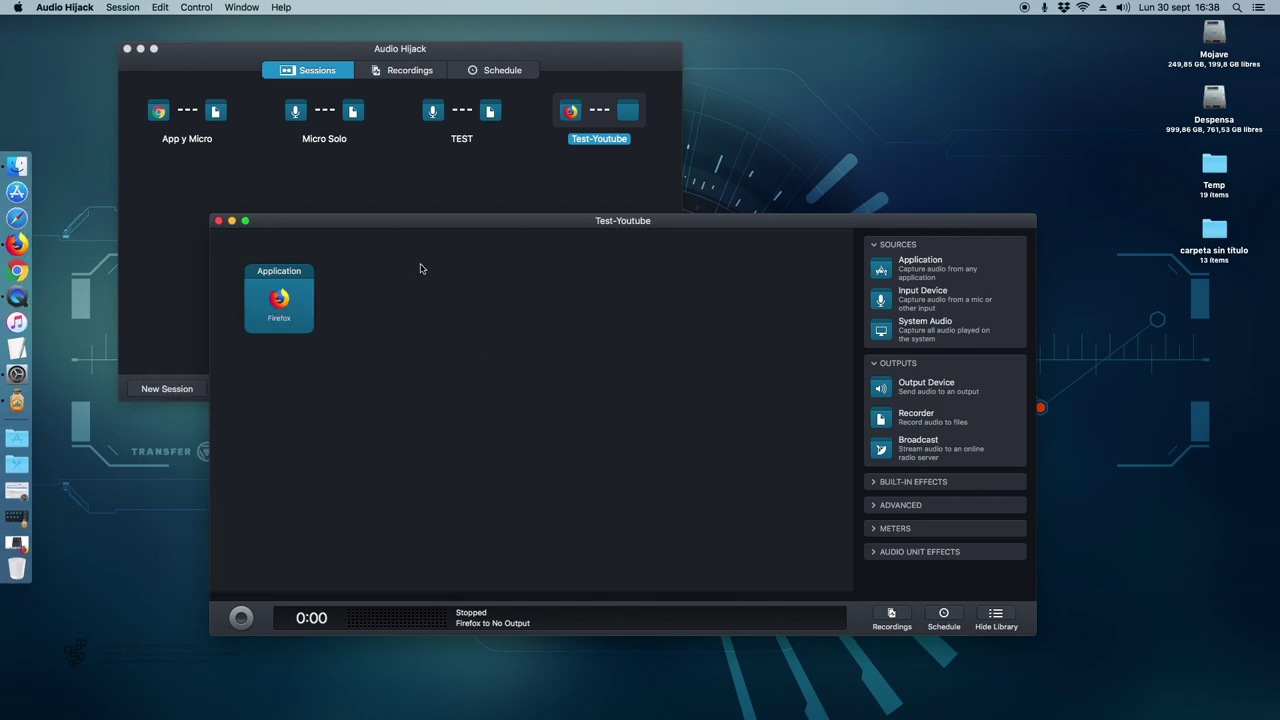
drag(406, 227, 420, 230)
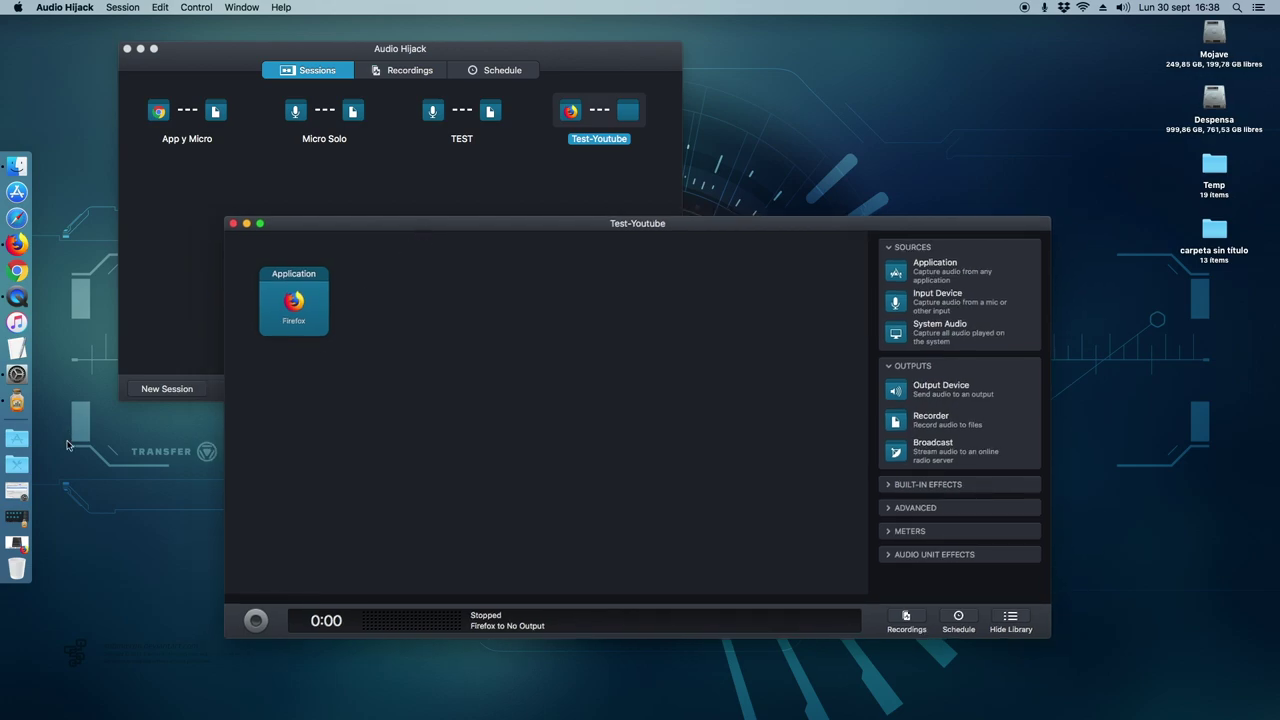
Step: Using the App y Micro session as reference, add a Peak/RMS Meters block after the Firefox block in Test-Youtube
click(30, 520)
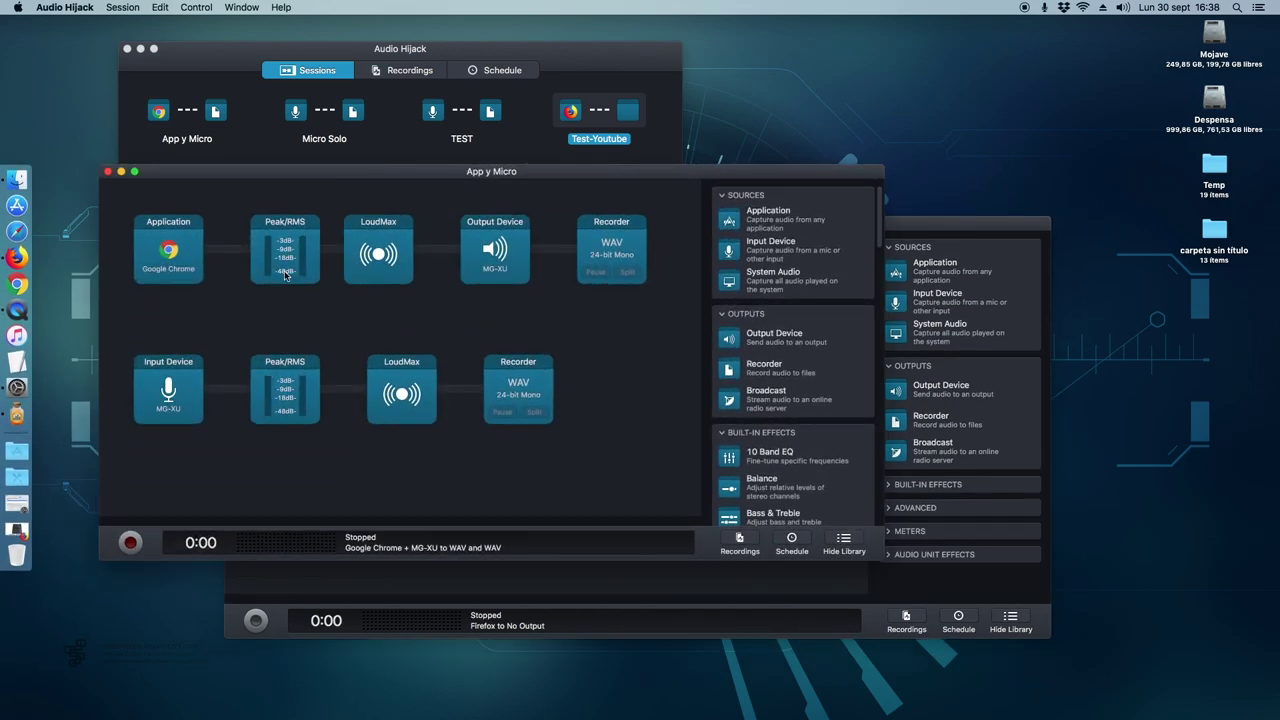
click(122, 174)
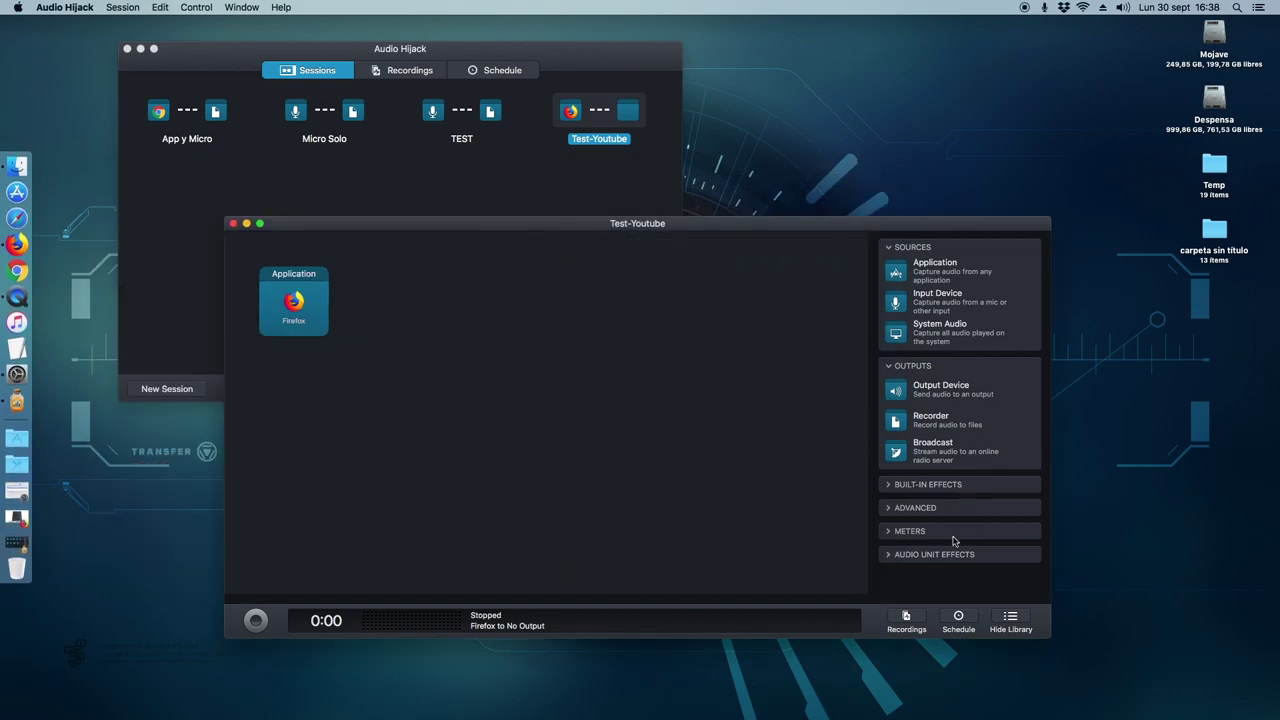
click(893, 531)
scroll(905, 565, down, 2)
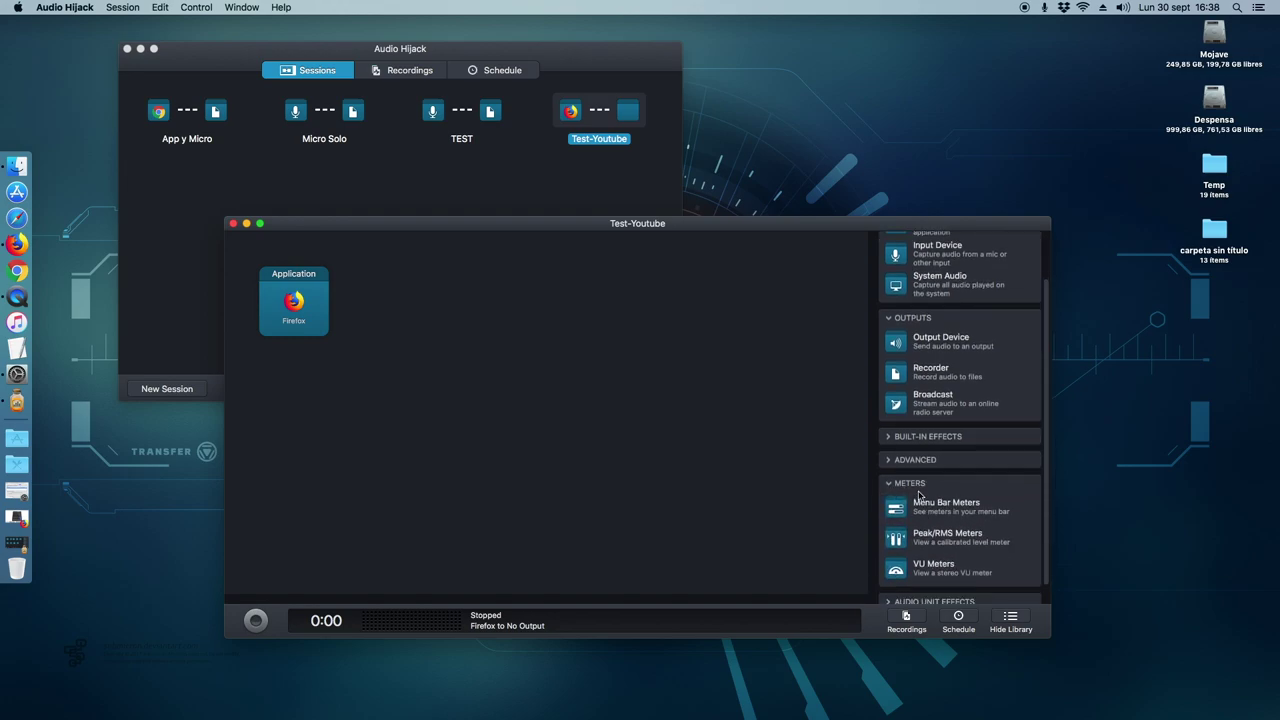
drag(900, 525, 548, 360)
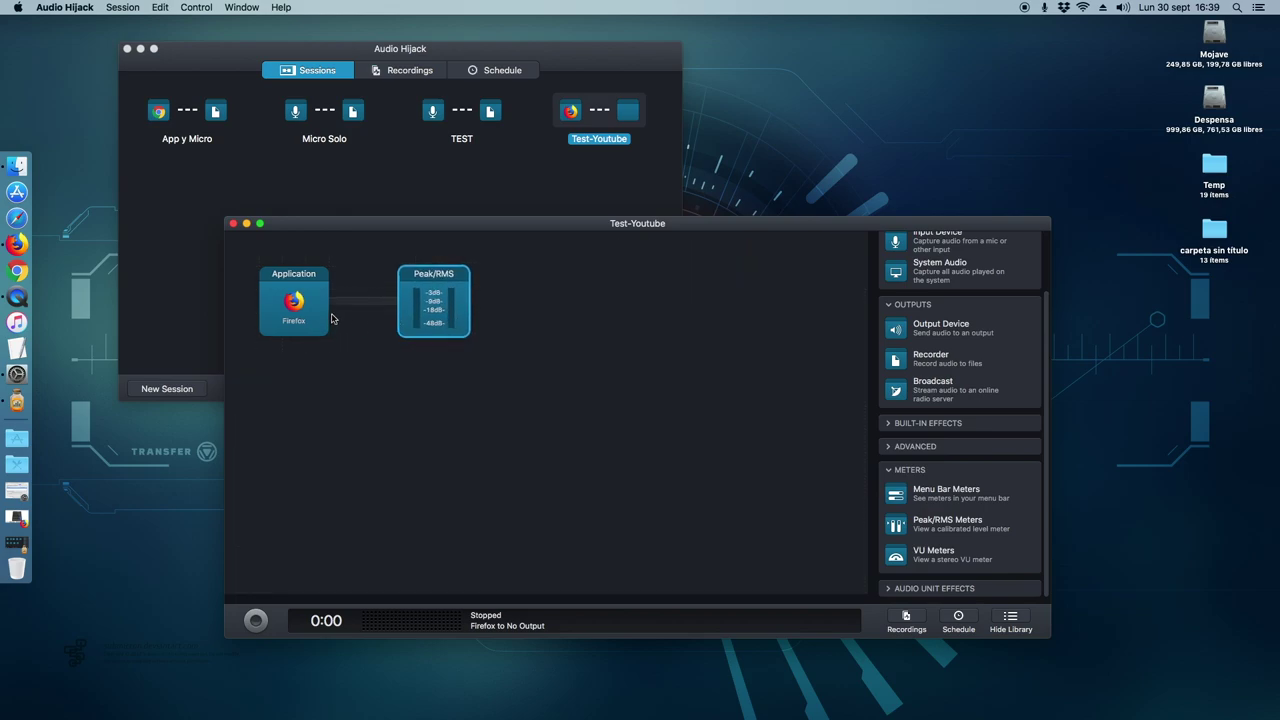
drag(418, 310, 370, 410)
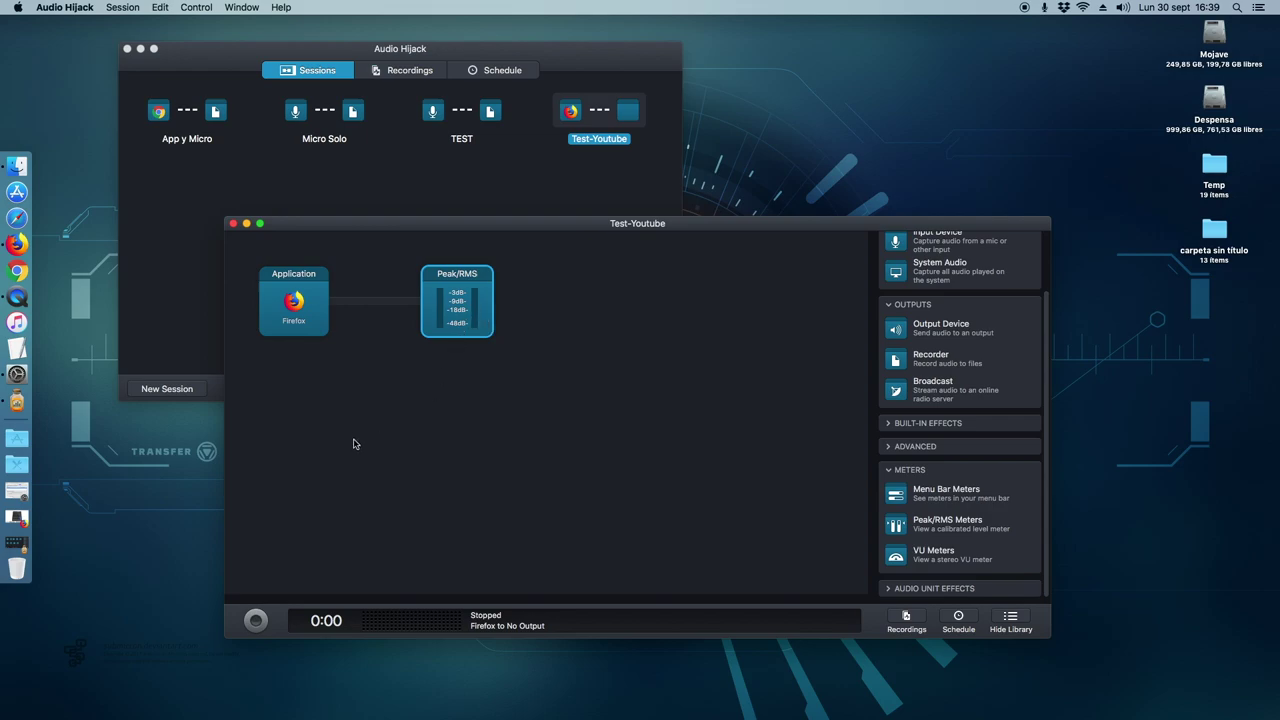
Step: Check the App y Micro chain again and add an Output Device block after the Peak/RMS meter in Test-Youtube
click(17, 543)
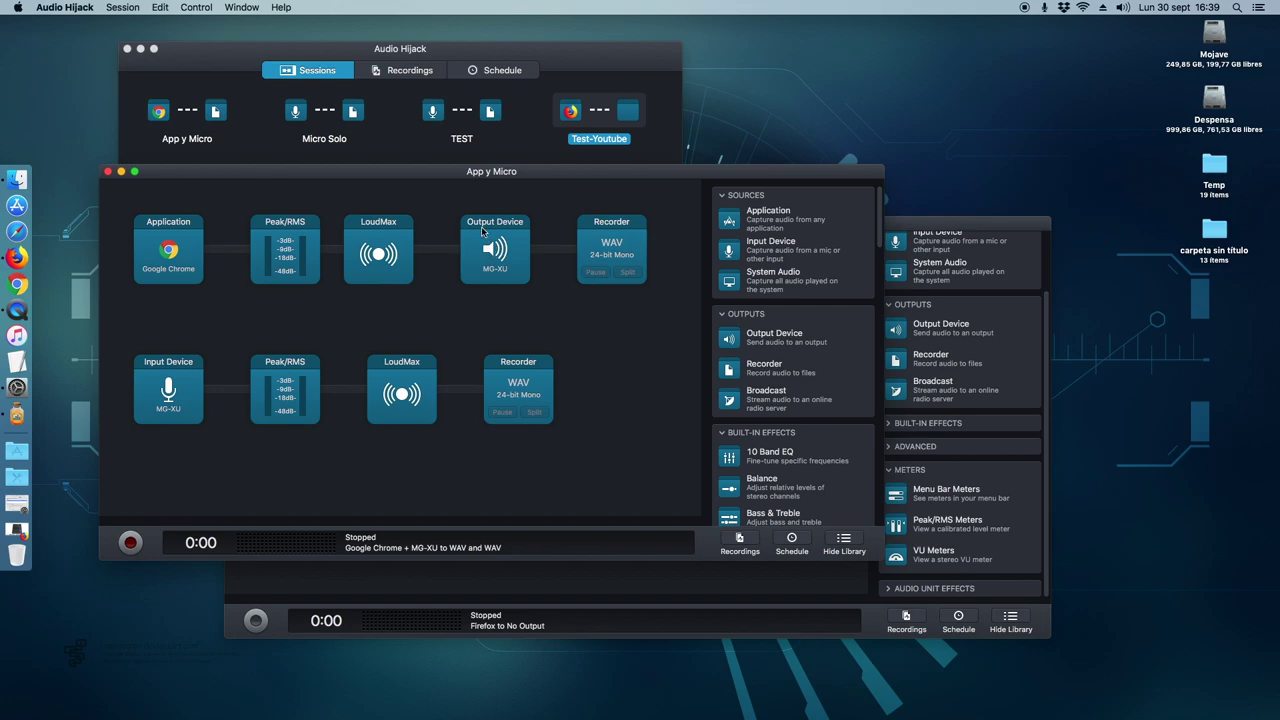
click(121, 172)
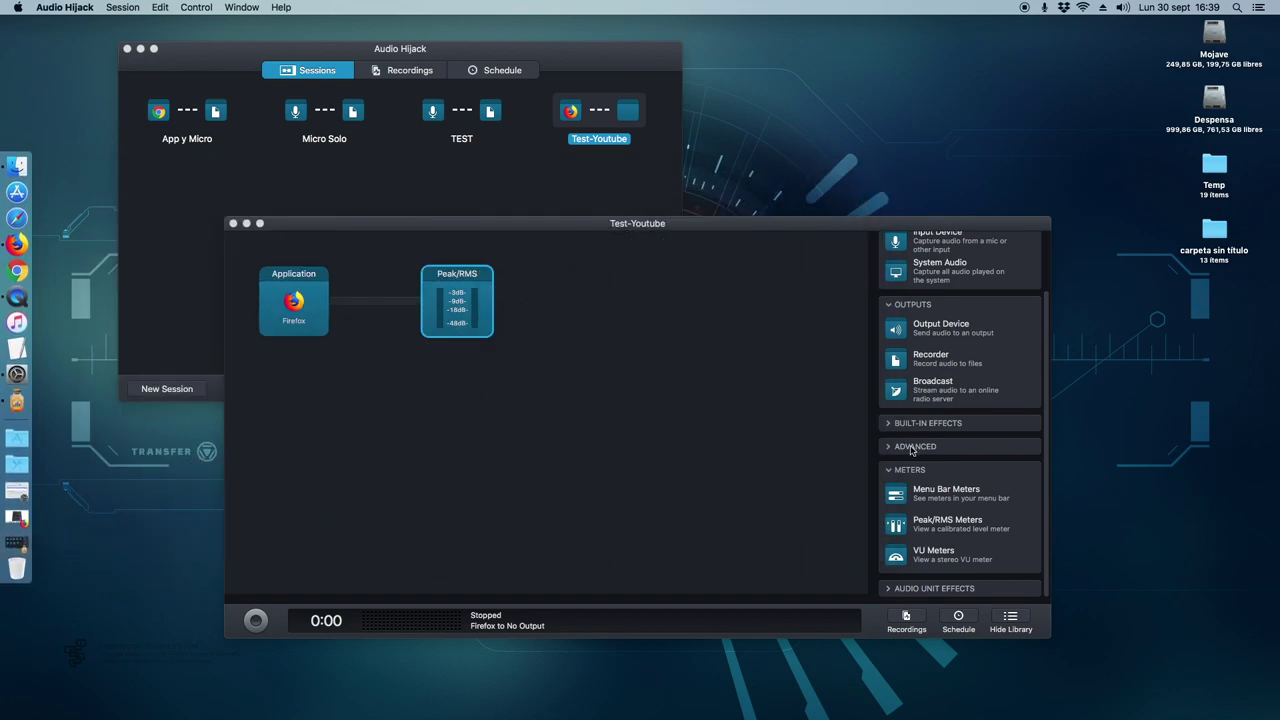
scroll(957, 392, up, 1)
scroll(957, 392, up, 2)
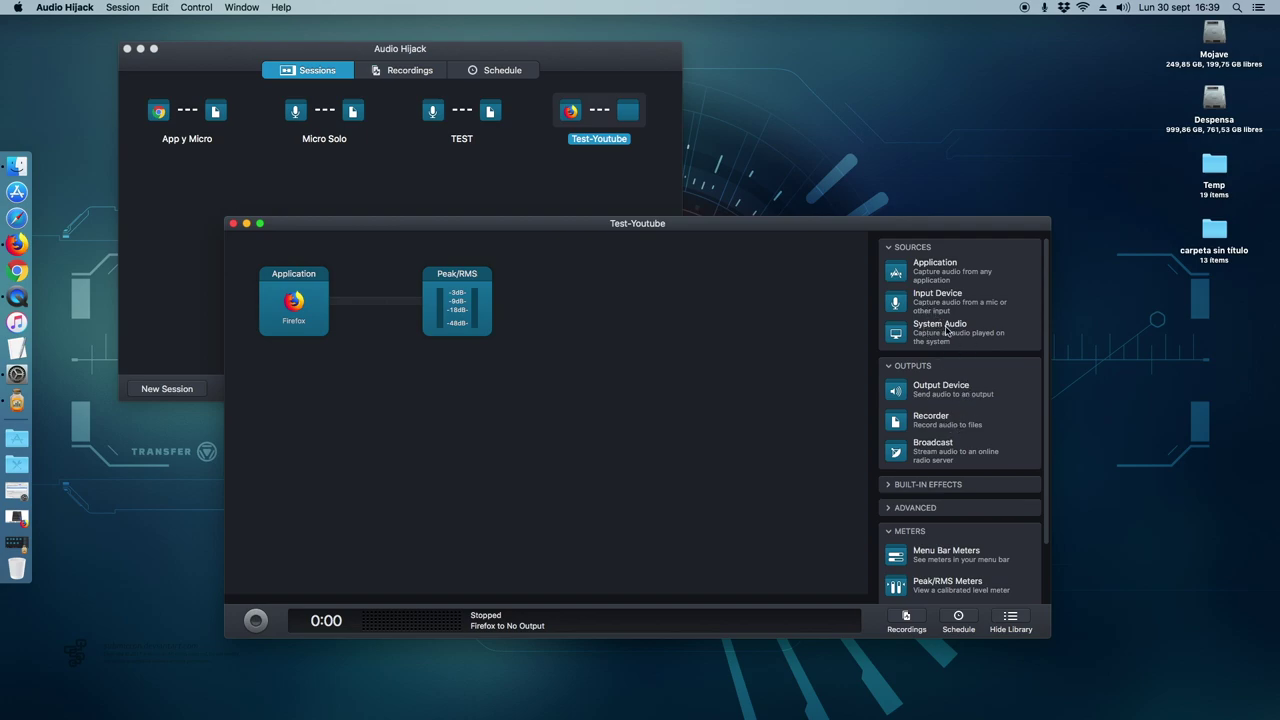
scroll(947, 463, down, 1)
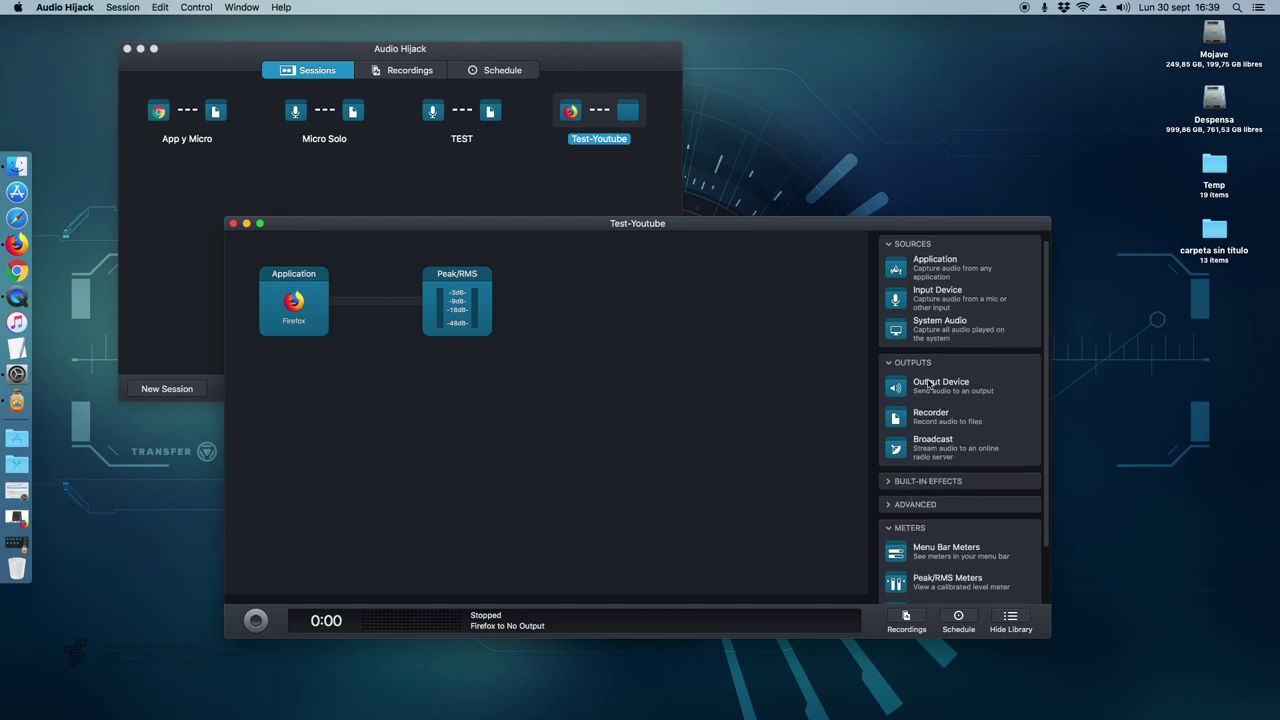
drag(901, 390, 600, 310)
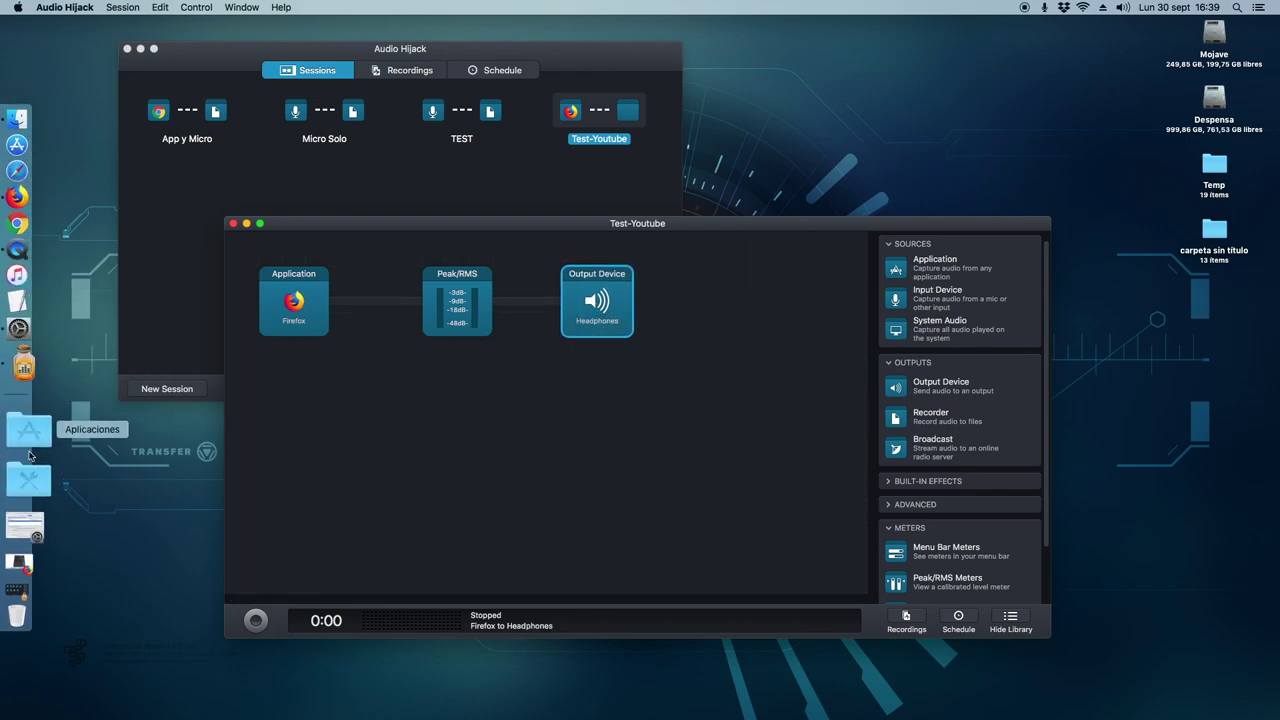
Step: Shift the Peak/RMS and Output Device blocks closer to the Firefox block and add a Recorder block at the chain's end
click(44, 543)
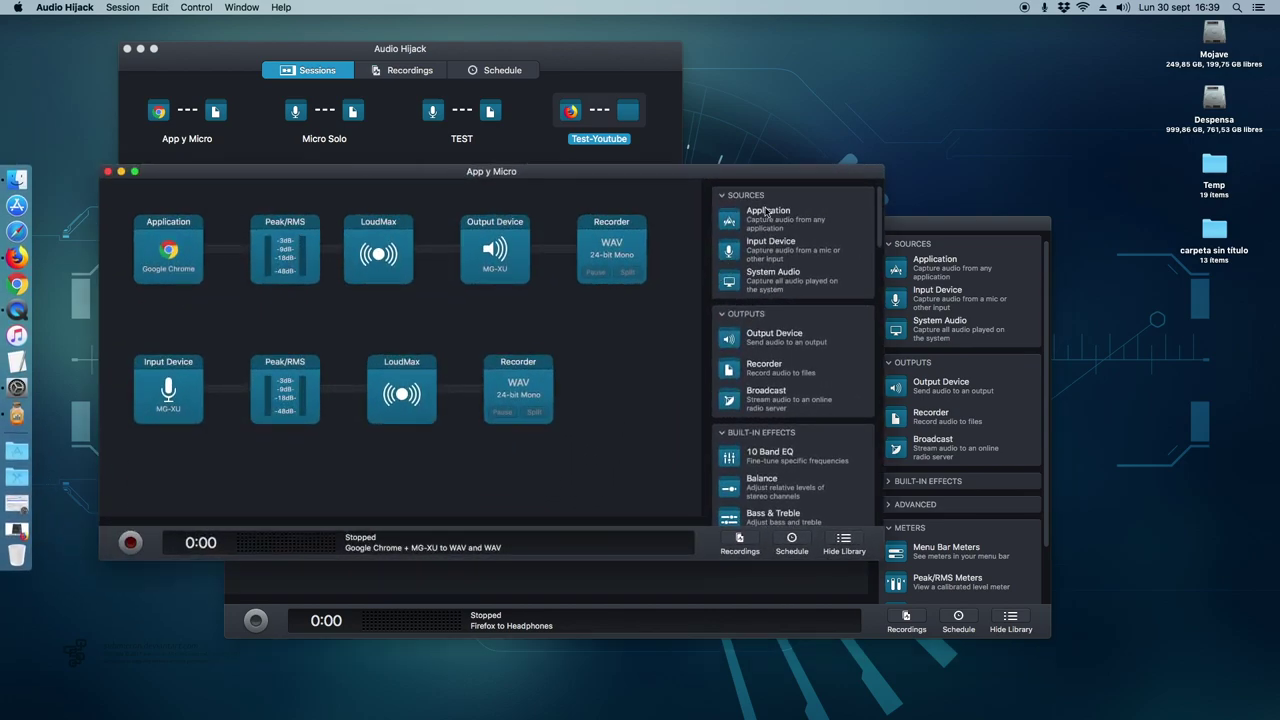
click(121, 171)
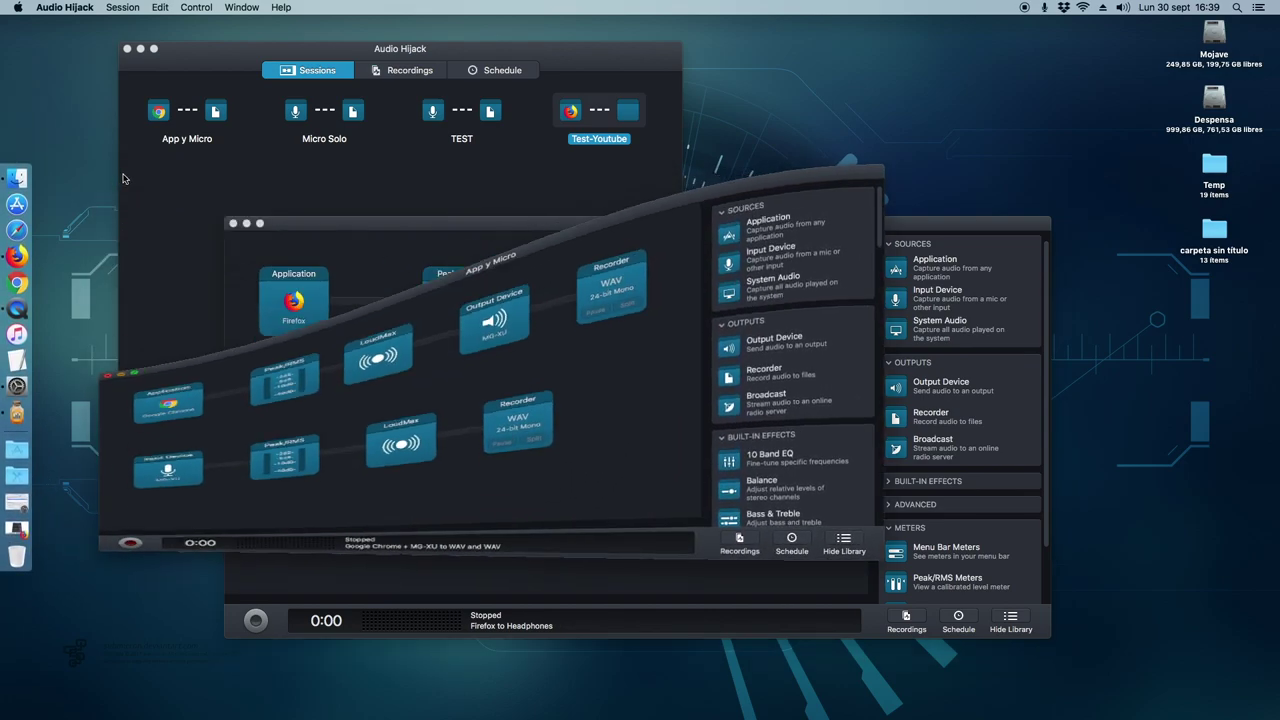
drag(475, 316, 452, 316)
mouse_move(566, 311)
mouse_down()
mouse_move(522, 330)
mouse_move(549, 311)
mouse_up()
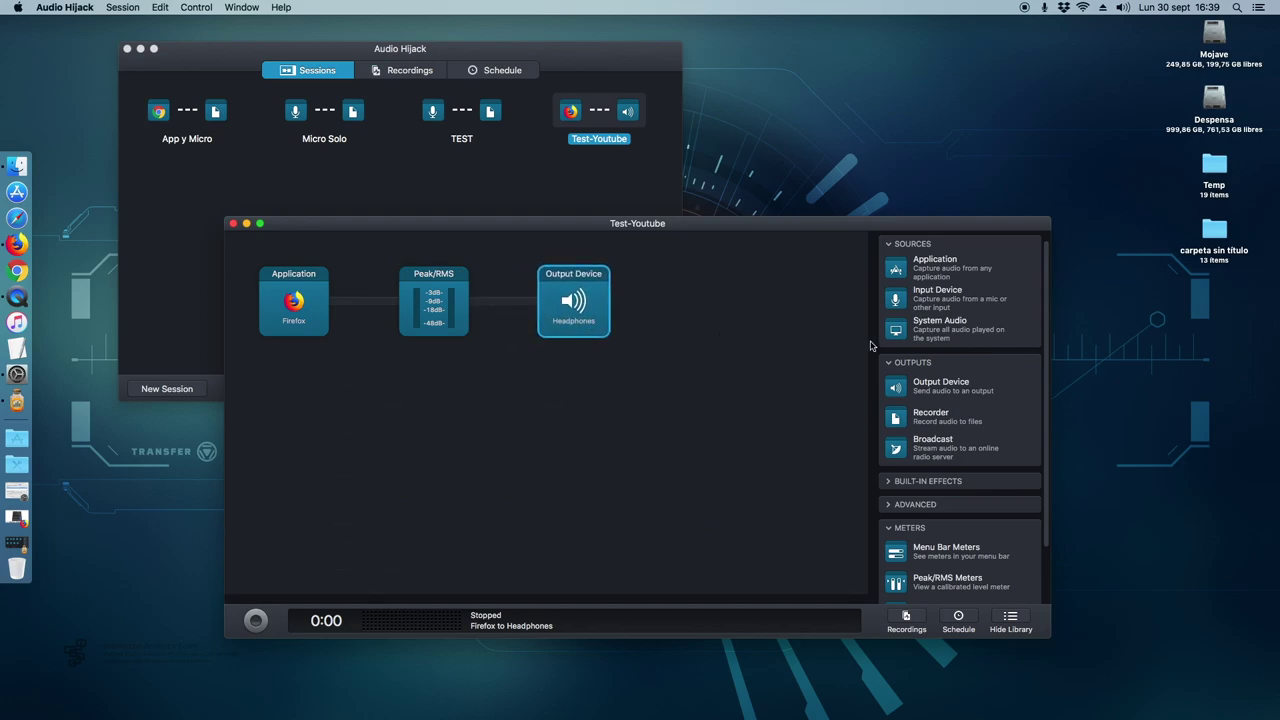
drag(907, 421, 707, 298)
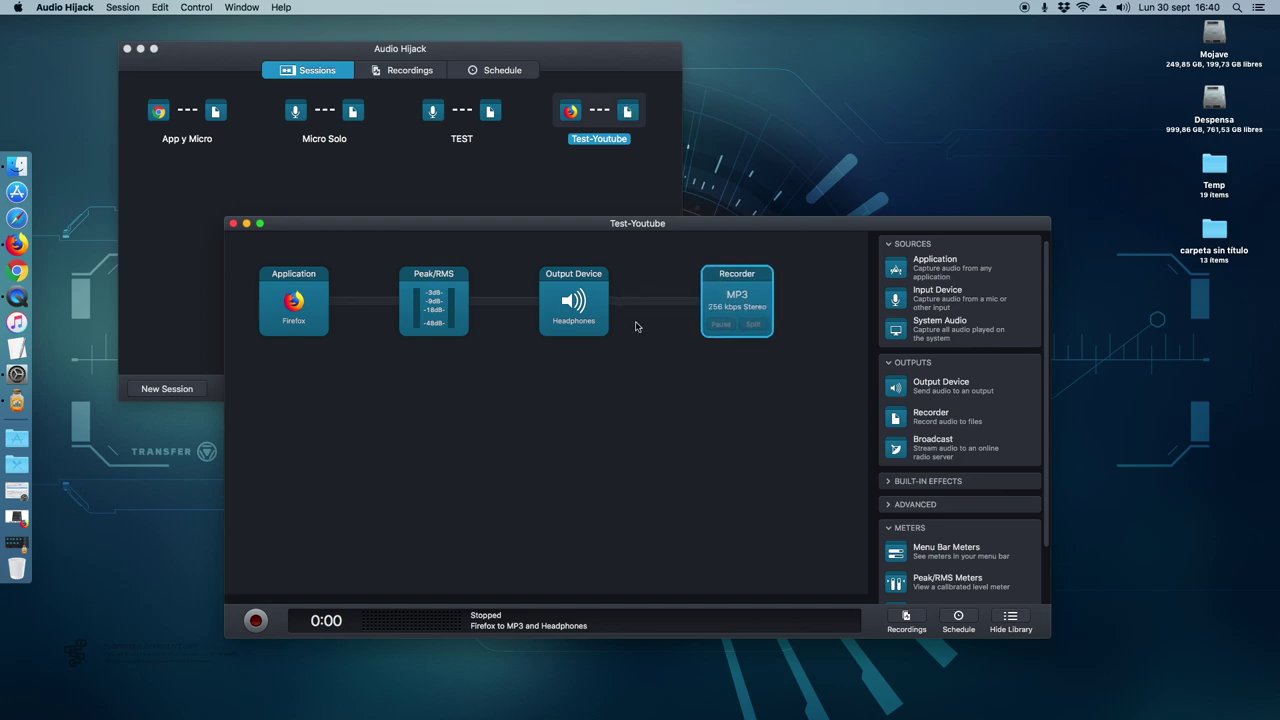
Step: Review the Output Device block in the App y Micro session and the mixer photo in Firefox, and put both windows away
click(17, 543)
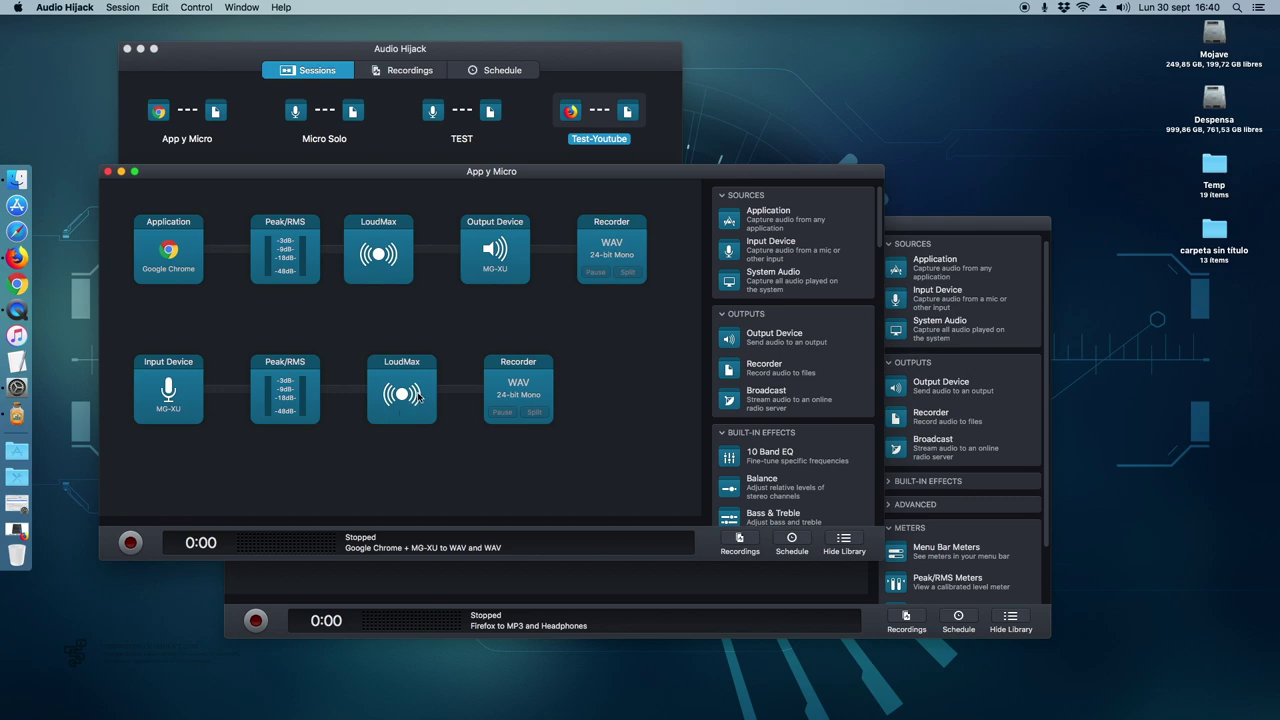
click(489, 250)
click(628, 392)
click(16, 260)
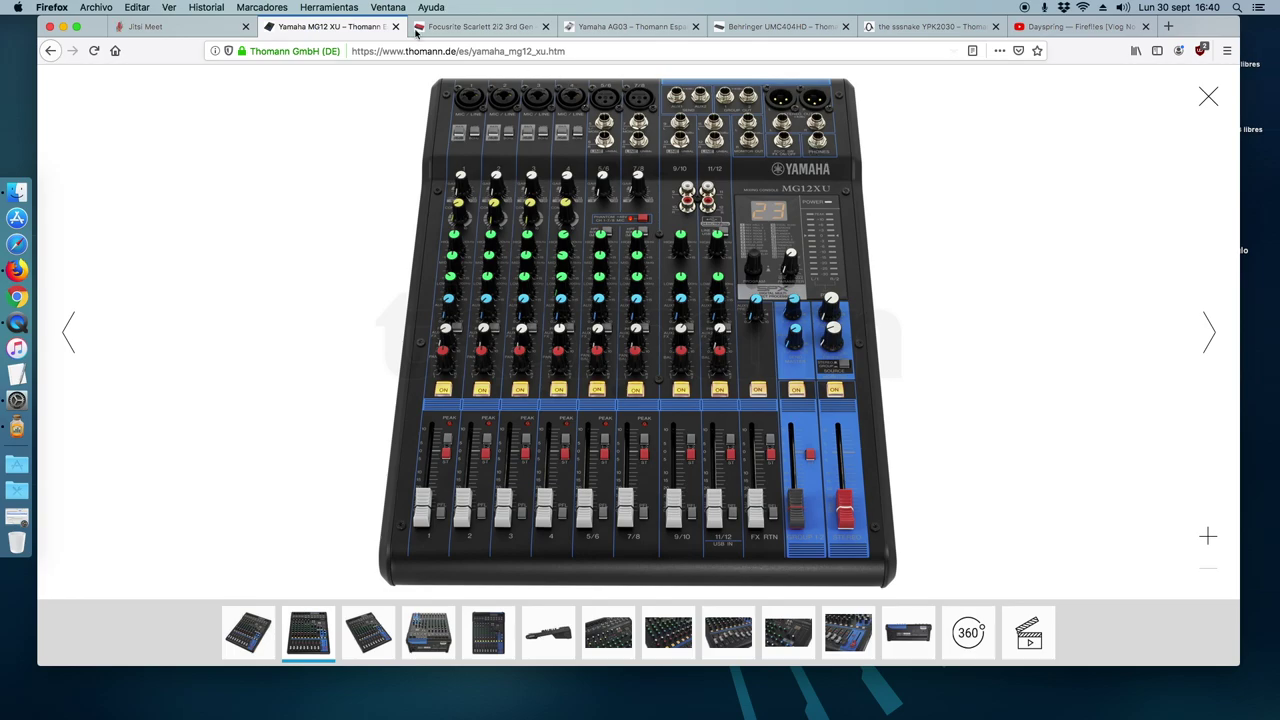
click(63, 26)
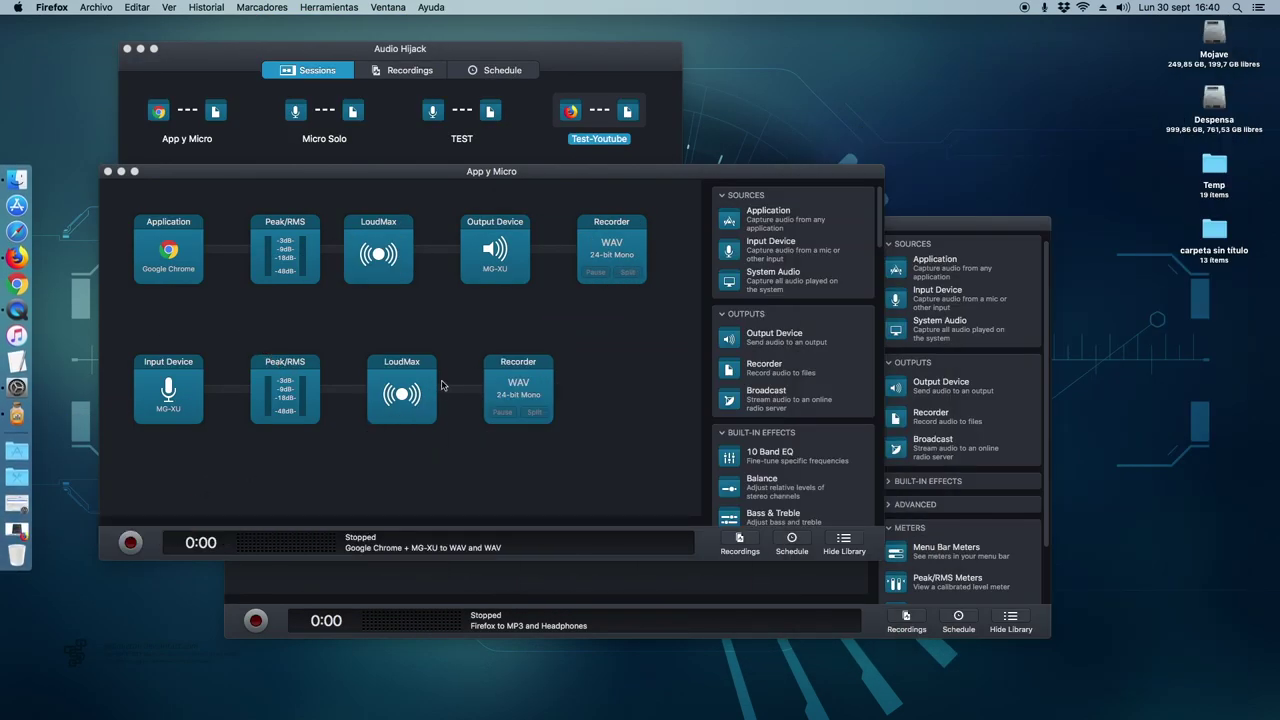
click(108, 171)
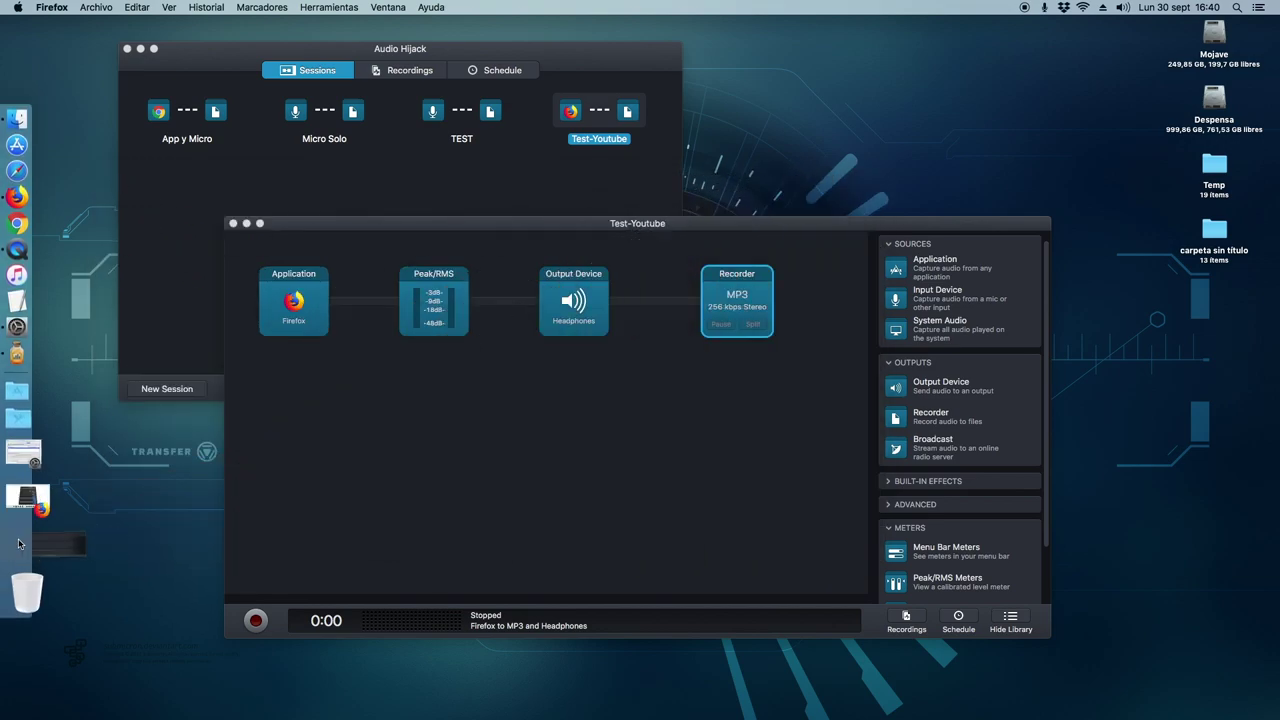
Step: Look over the App y Micro session and the Yamaha MG12XU photo in Firefox again, minimising both to return to Test-Youtube
click(17, 543)
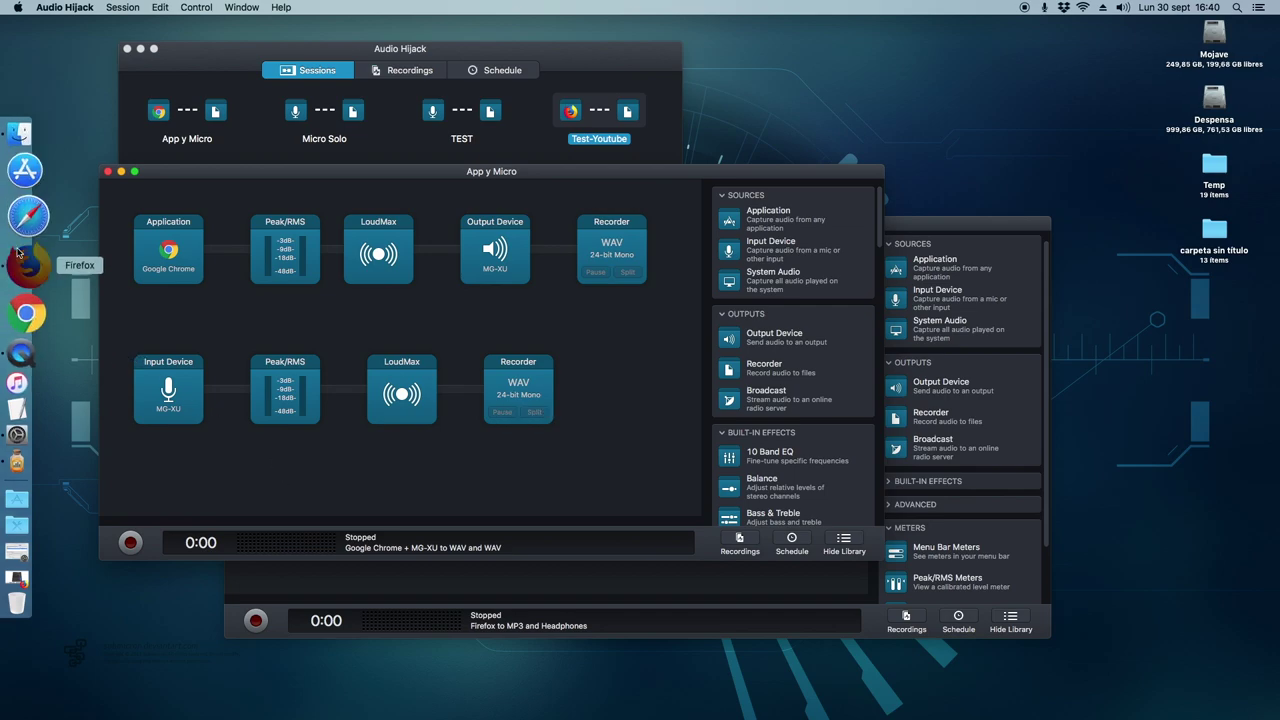
click(20, 336)
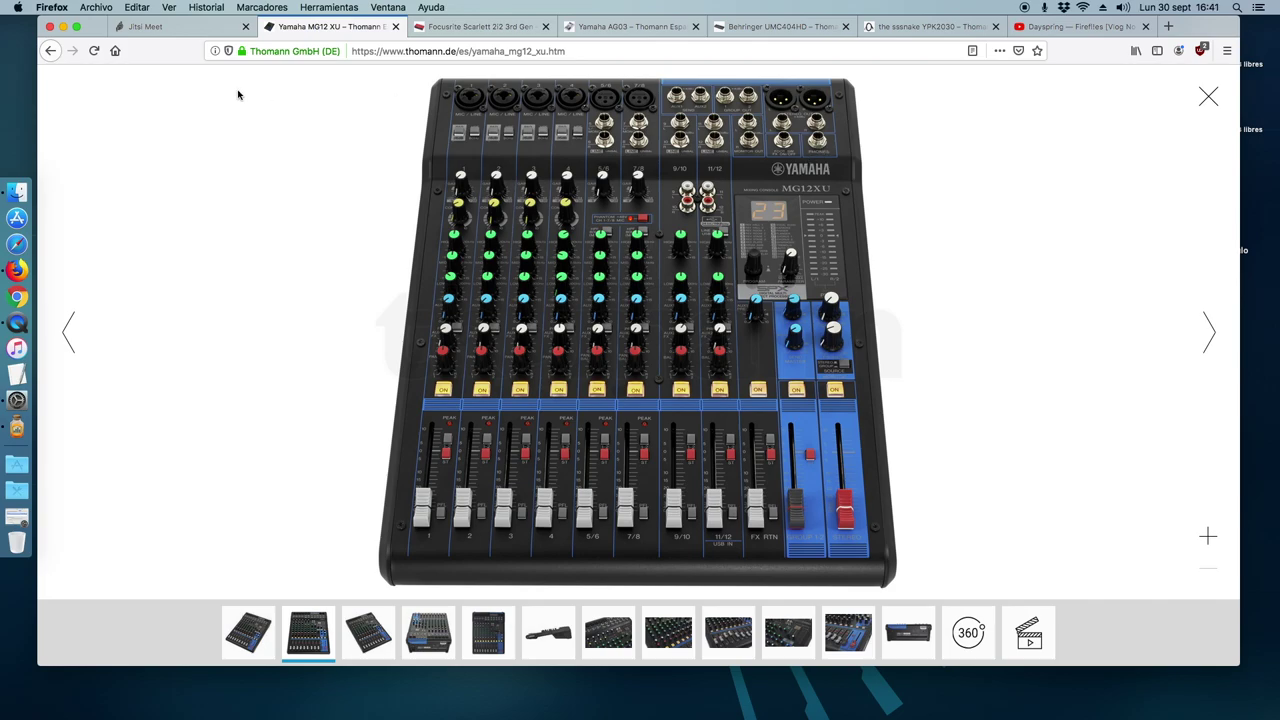
click(63, 27)
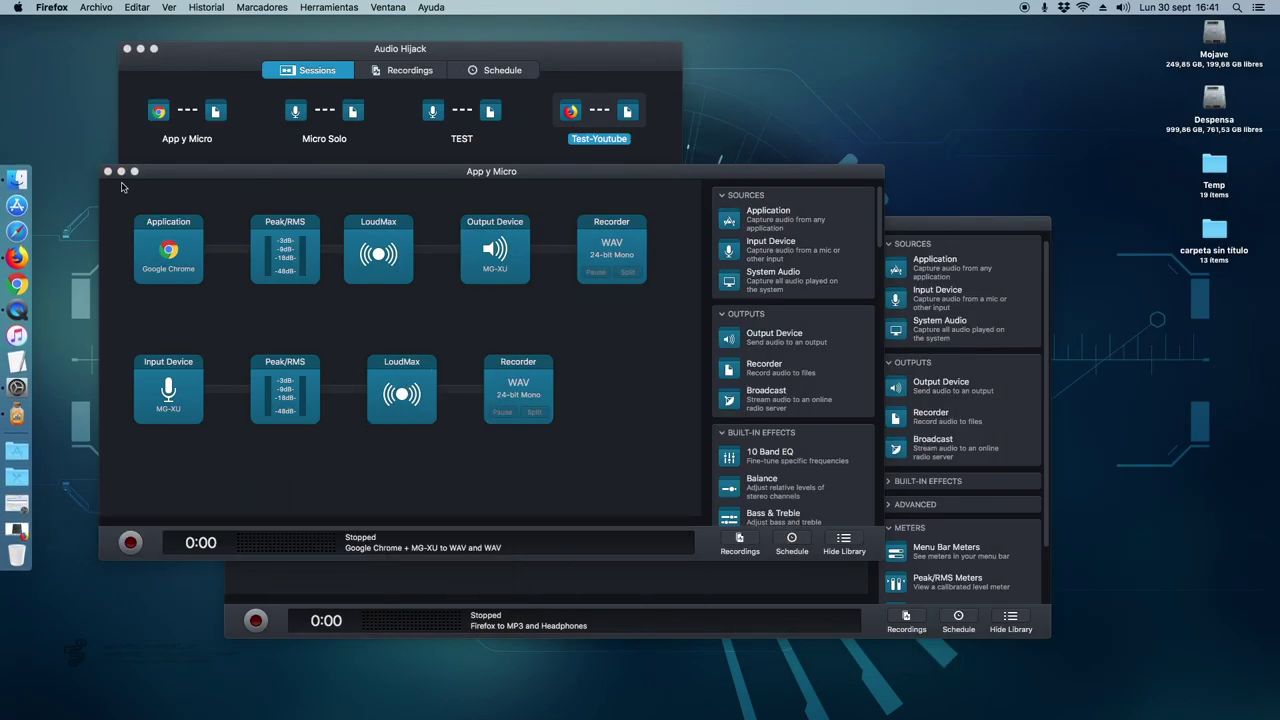
click(121, 172)
click(371, 421)
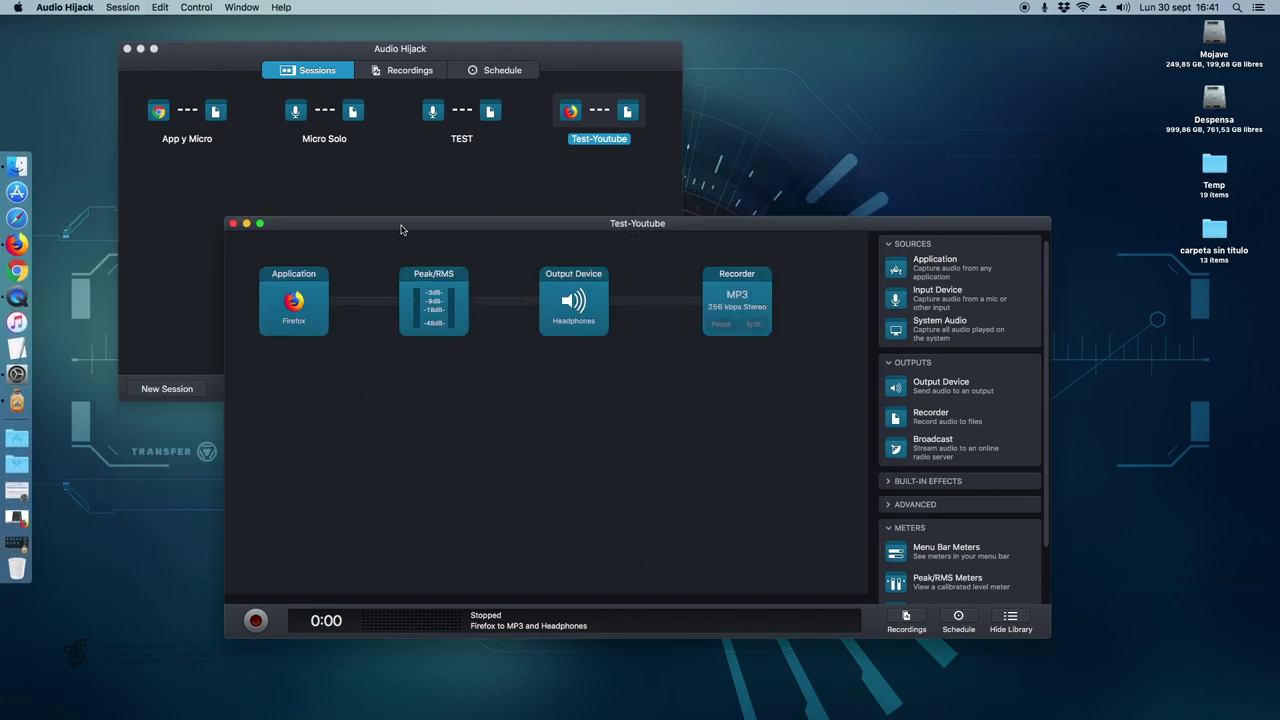
Step: Add an MG-XU Input Device block below the Firefox block, enlarge the Test-Youtube window and check the block's audio device
drag(403, 230, 397, 222)
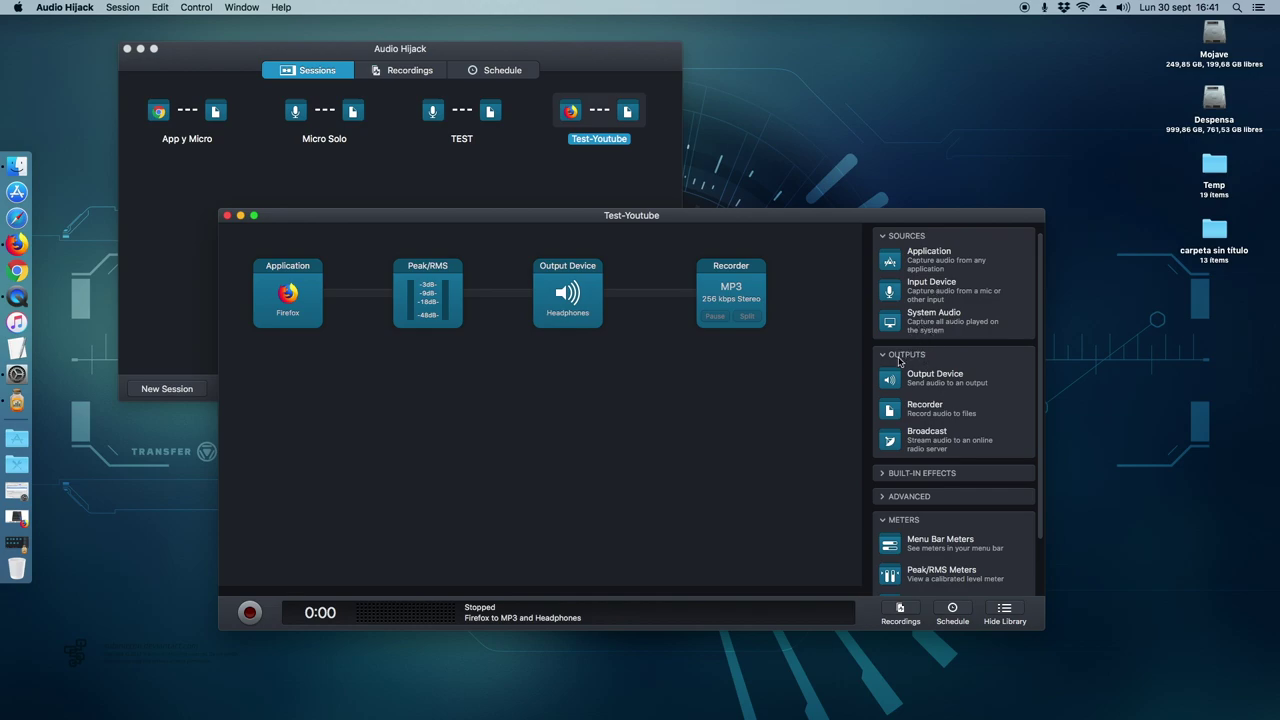
drag(888, 298, 290, 457)
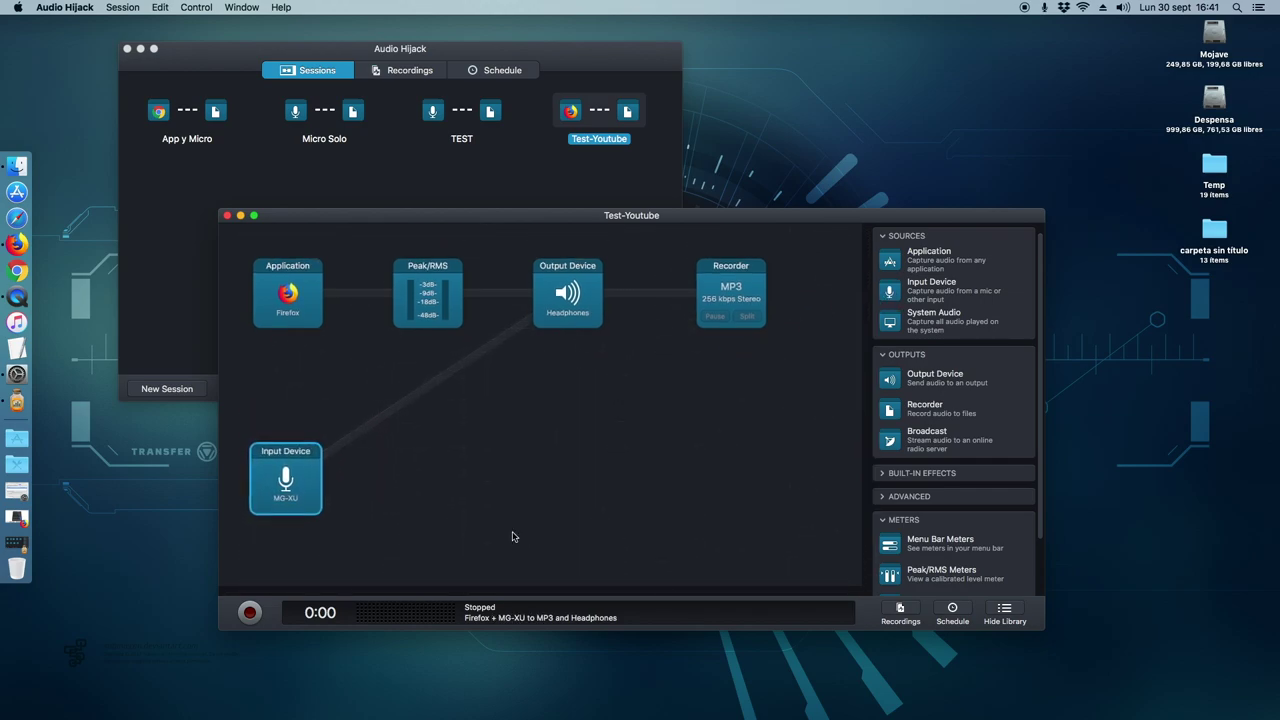
drag(1044, 630, 1190, 660)
click(306, 496)
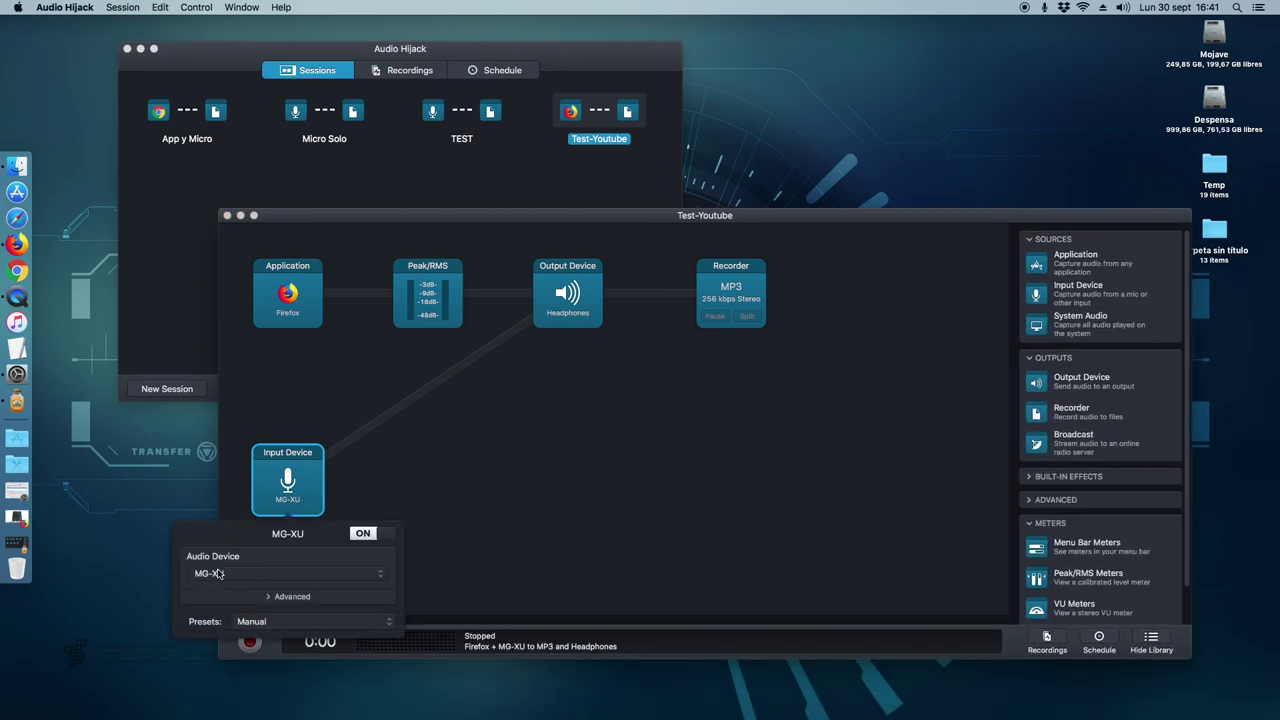
click(516, 490)
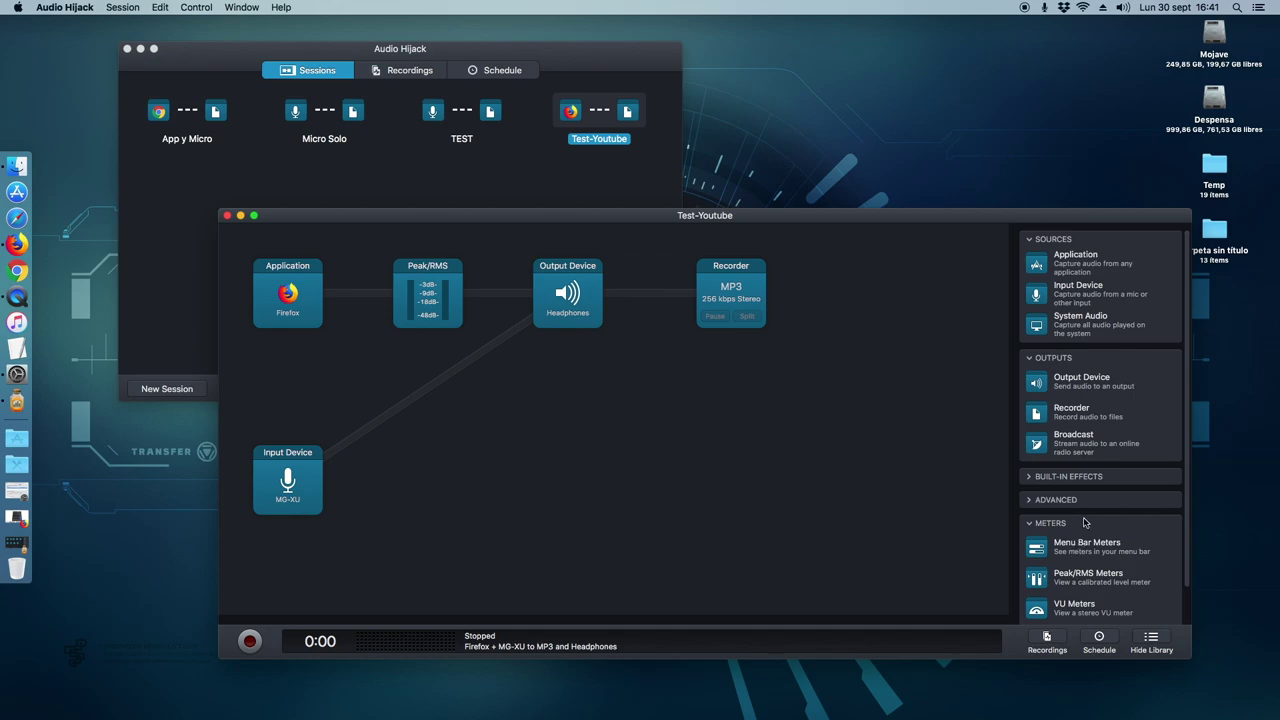
Step: Add a Peak/RMS Meters block after the MG-XU Input Device block and view its level meter
scroll(1088, 520, down, 2)
drag(993, 559, 489, 512)
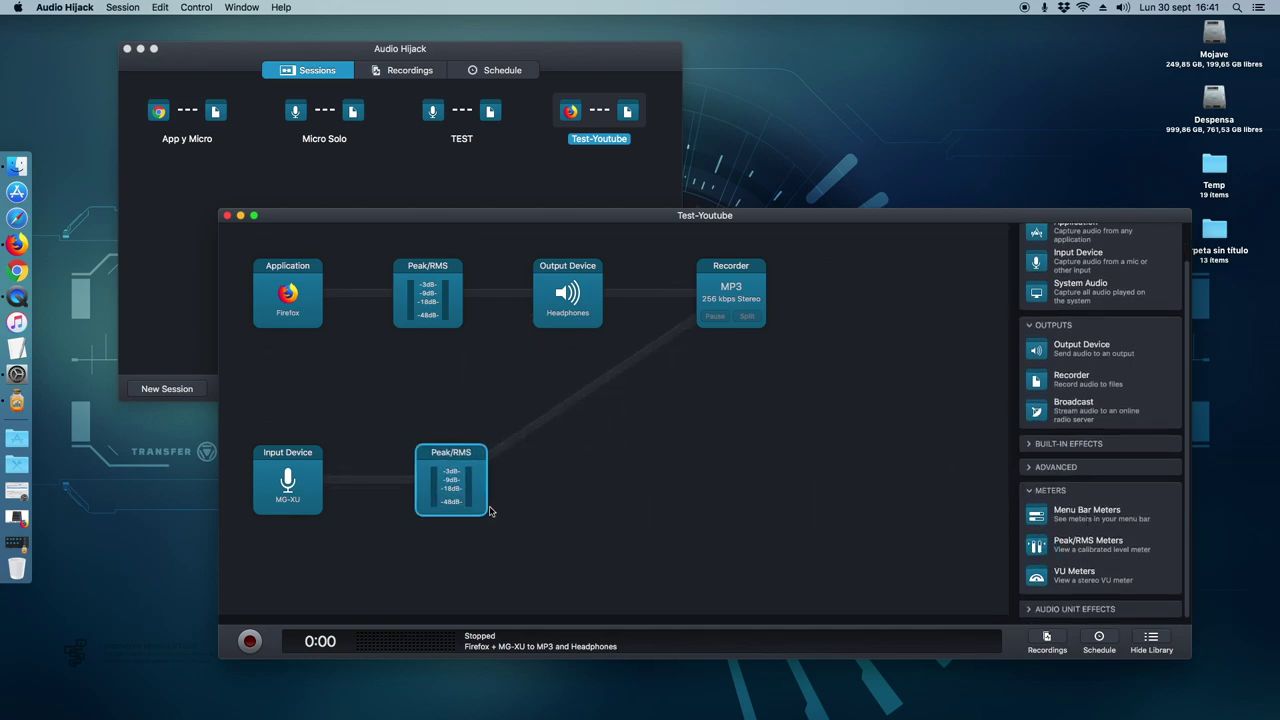
click(460, 496)
click(609, 485)
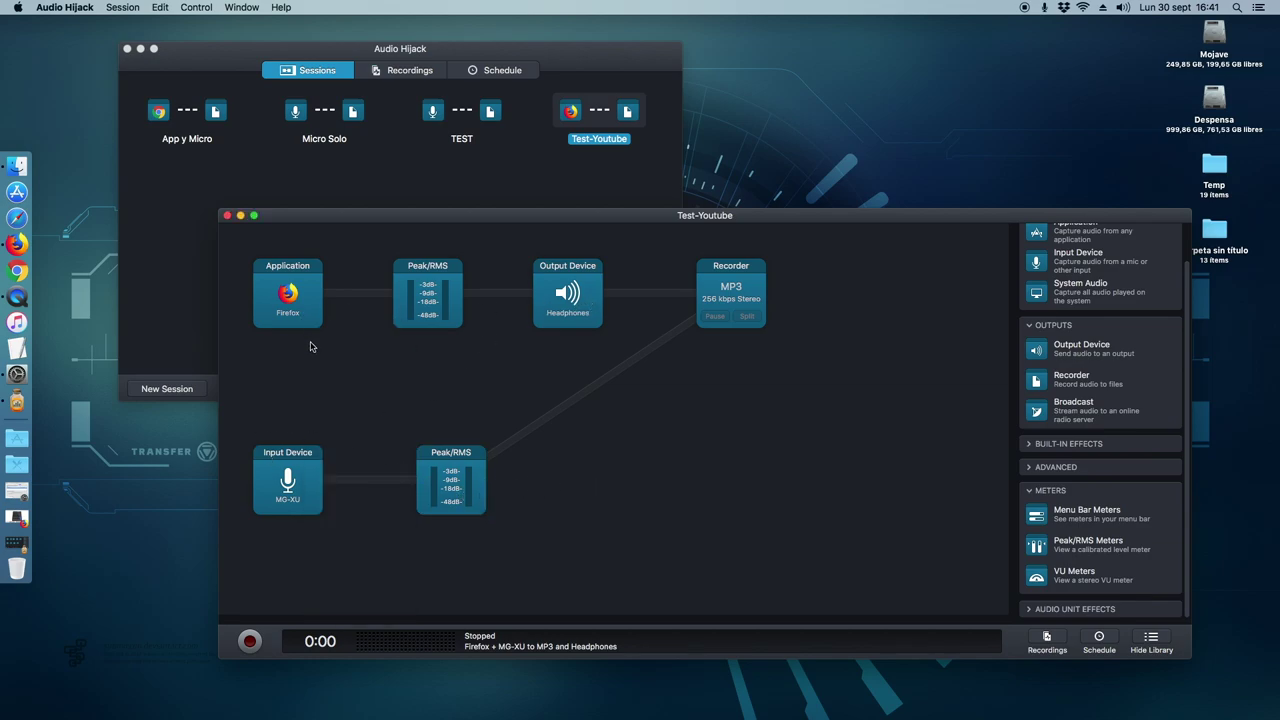
click(467, 494)
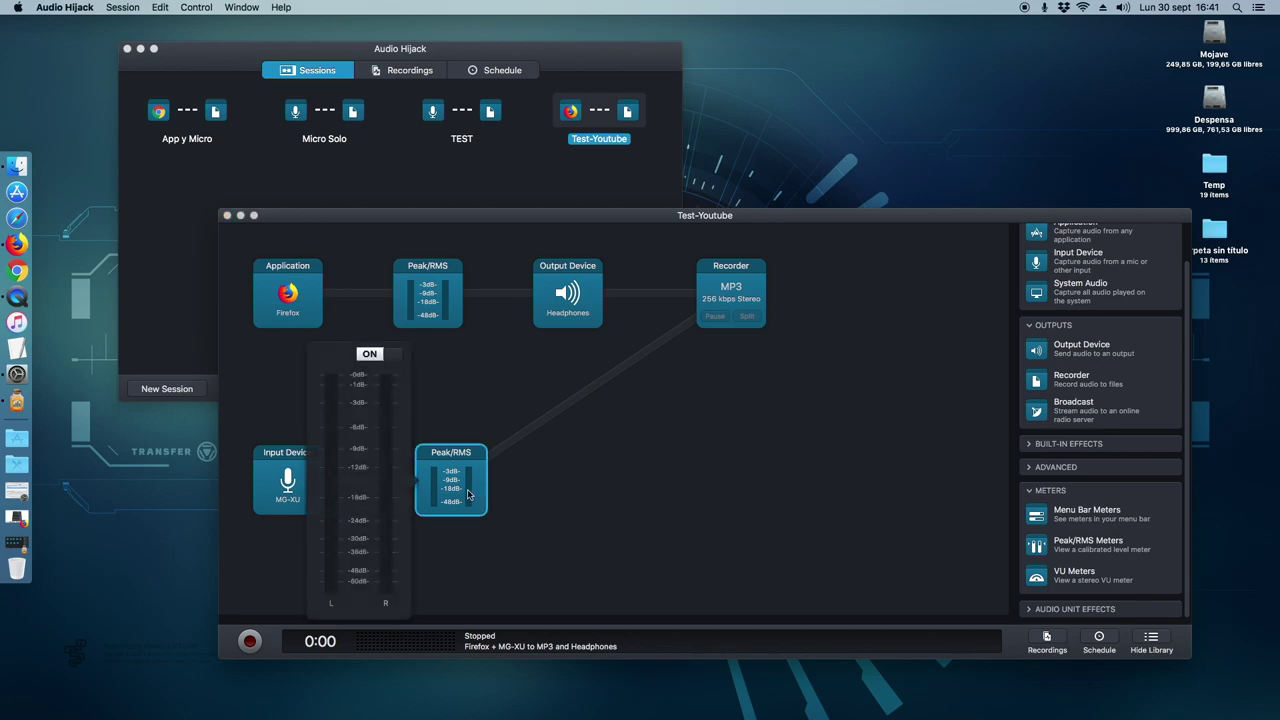
click(655, 448)
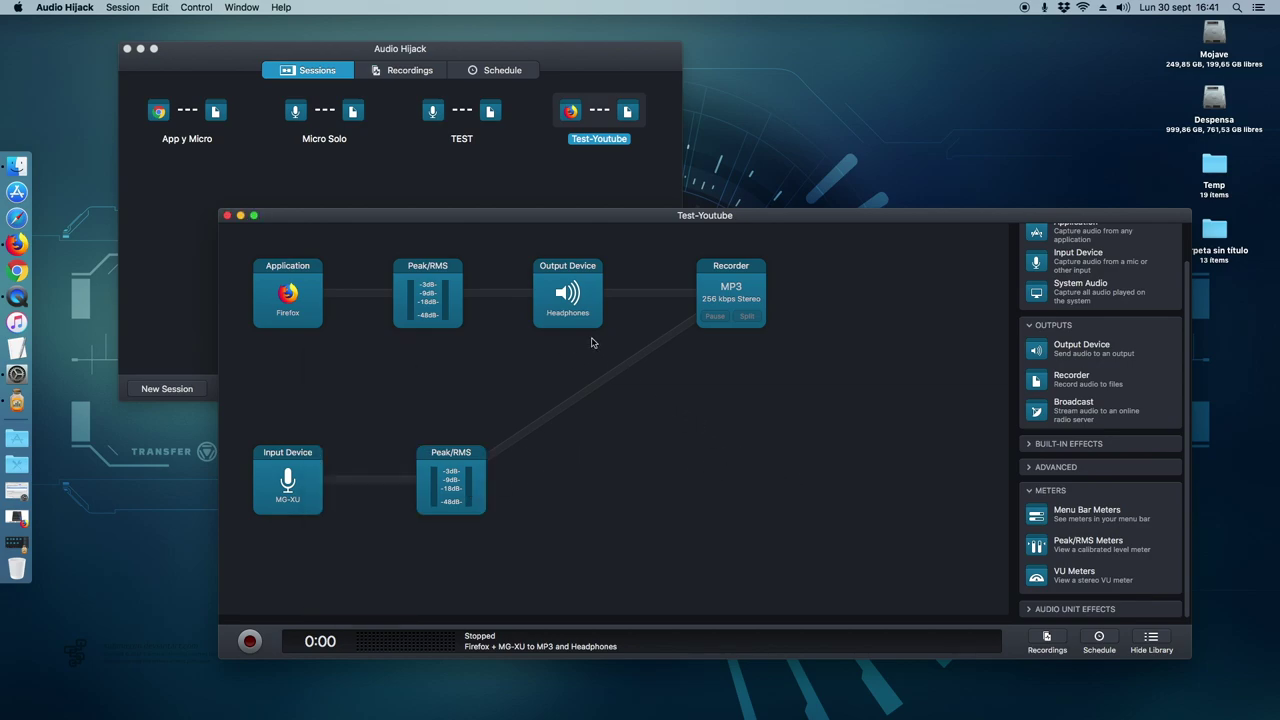
Step: Add a Recorder block after the microphone's Peak/RMS meter and position it so it links only to the microphone chain
drag(1045, 386, 603, 440)
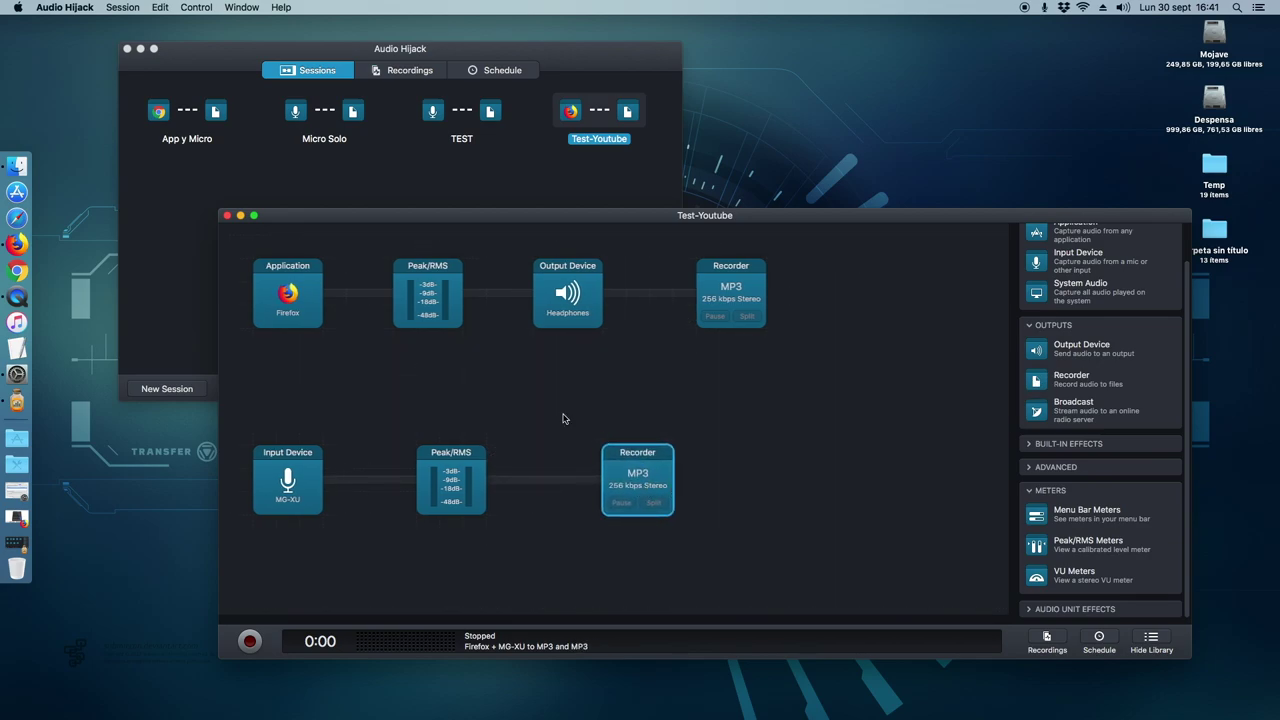
drag(637, 489, 660, 395)
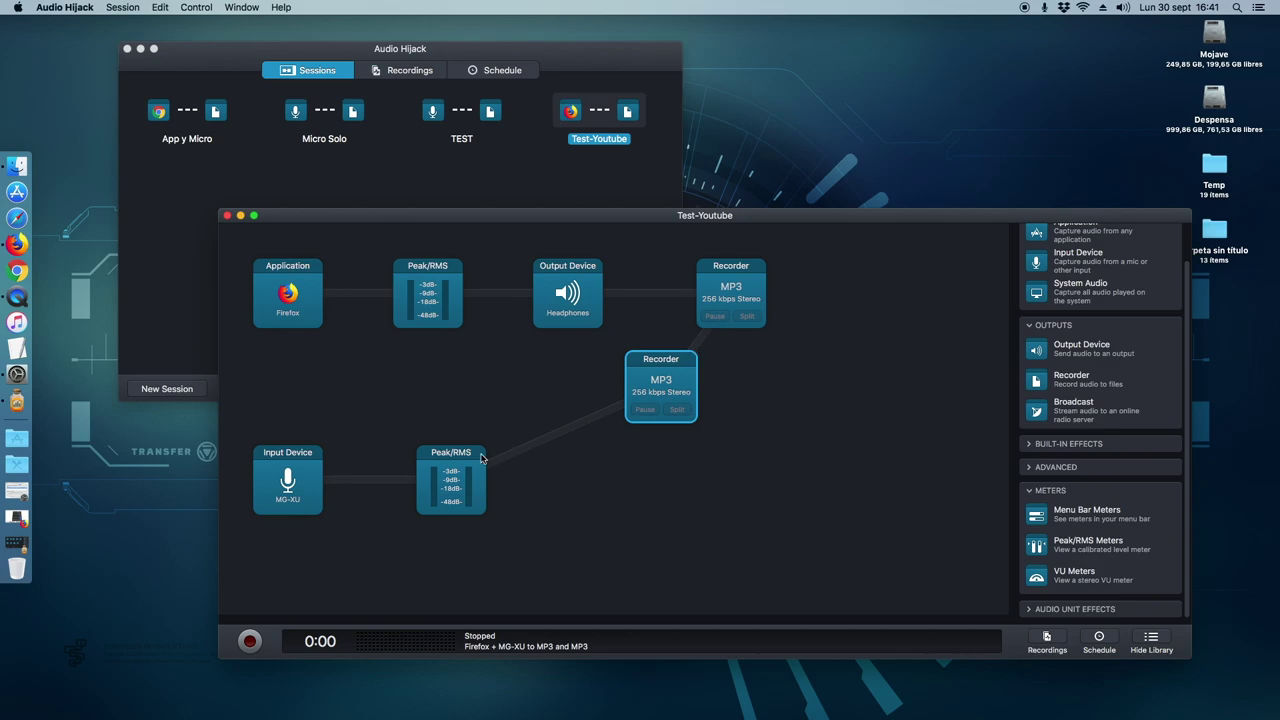
drag(667, 395, 620, 489)
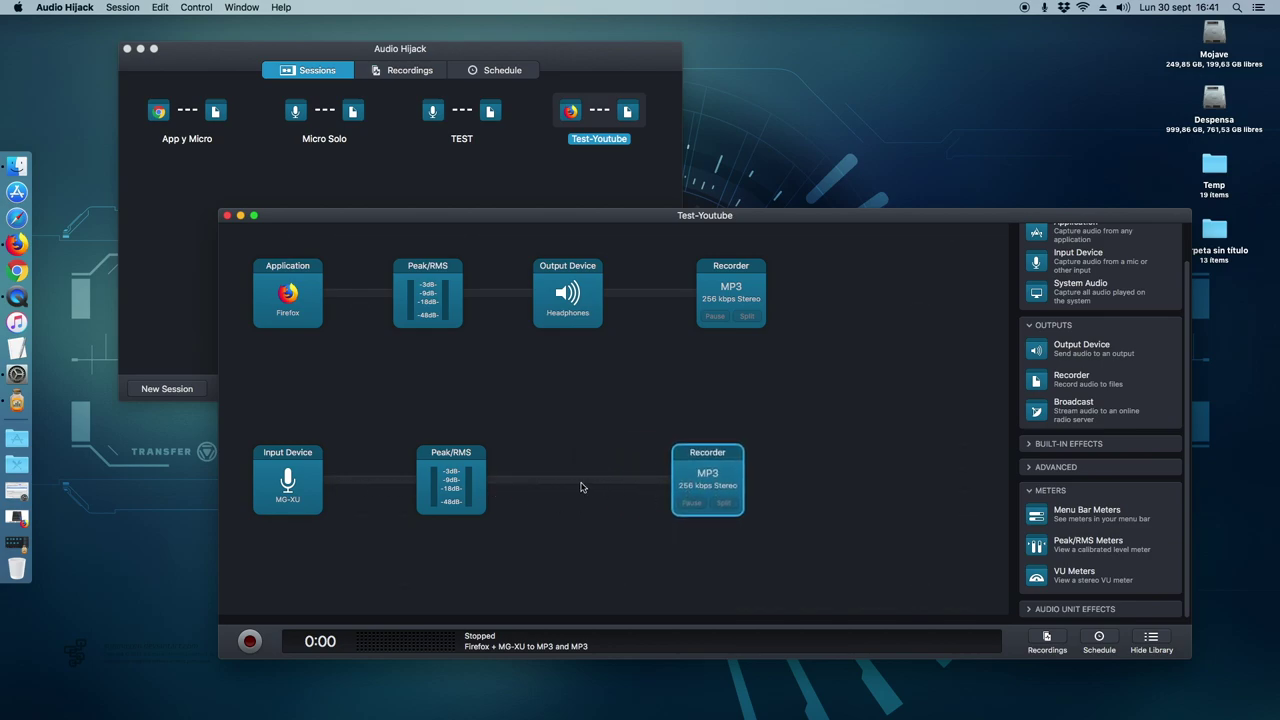
drag(688, 491, 597, 489)
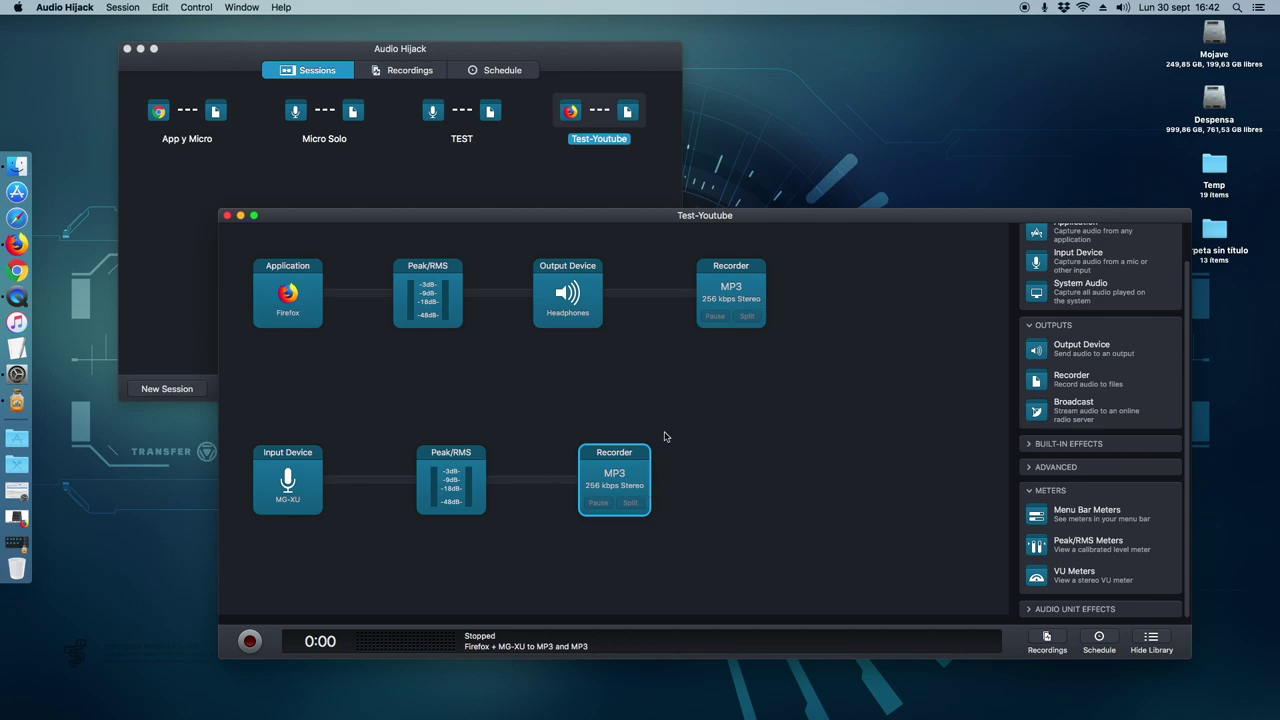
drag(620, 477, 668, 475)
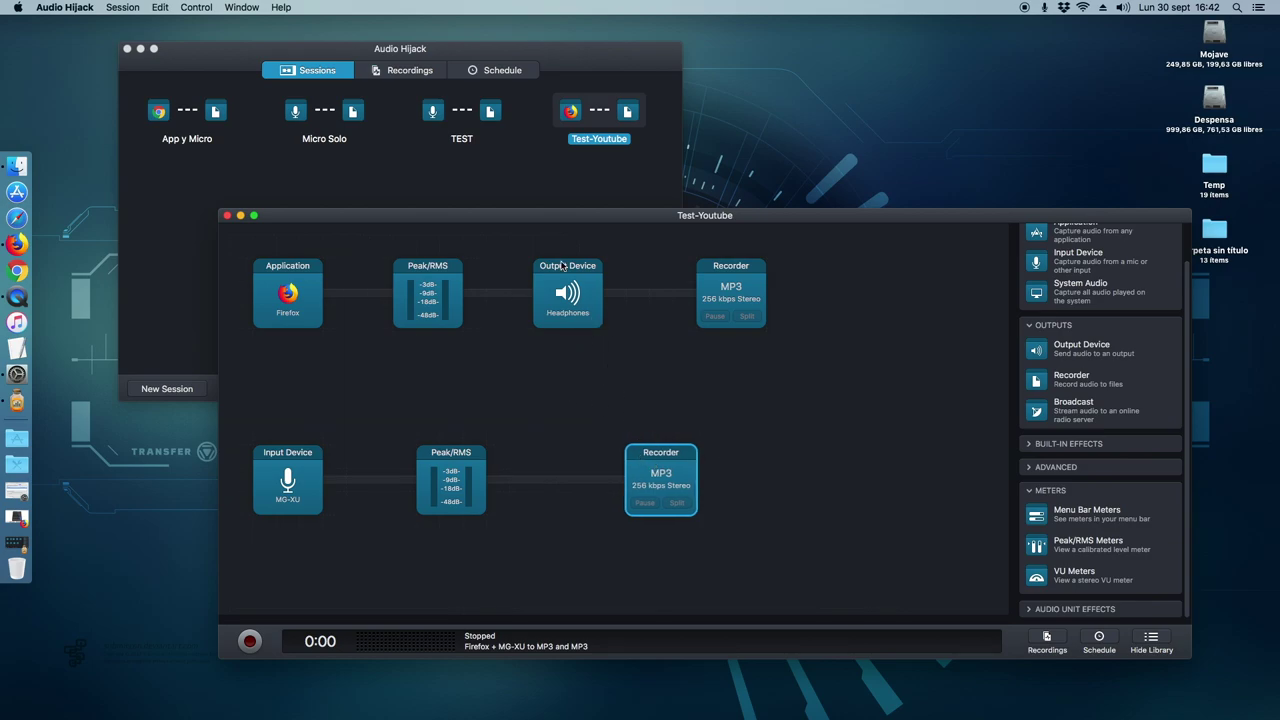
drag(668, 485, 574, 485)
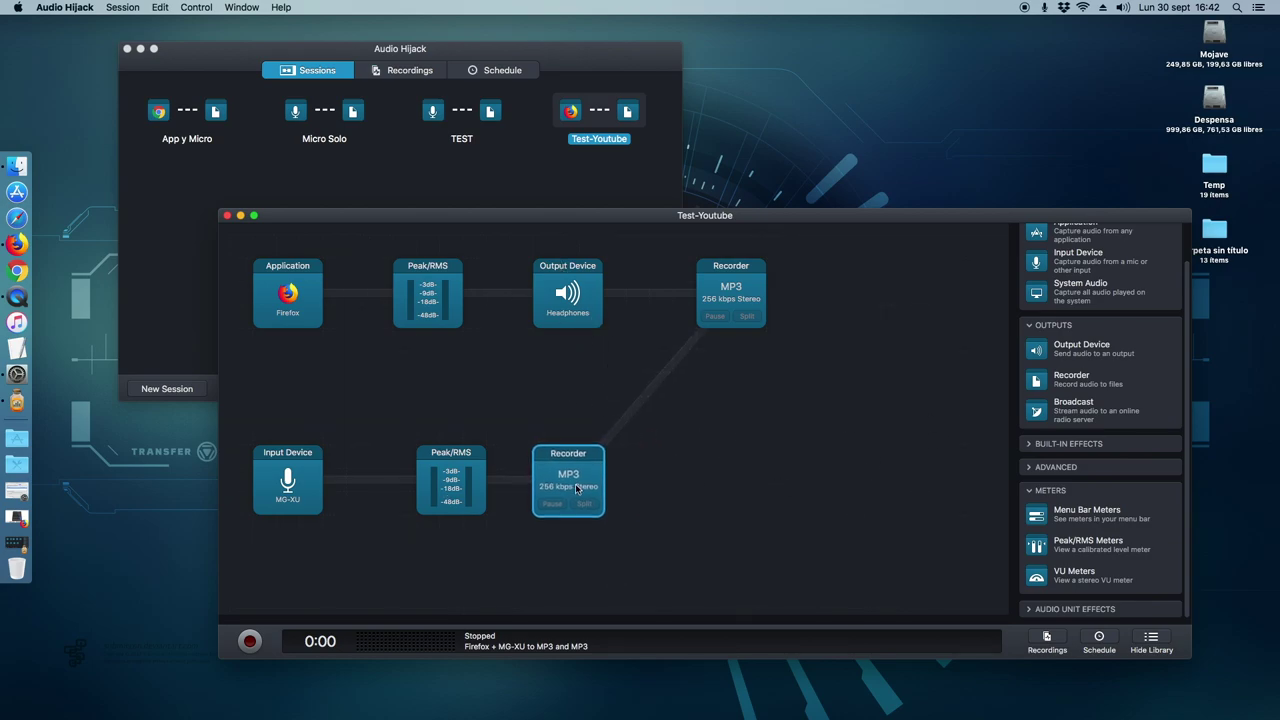
click(574, 485)
click(592, 396)
drag(571, 474, 656, 473)
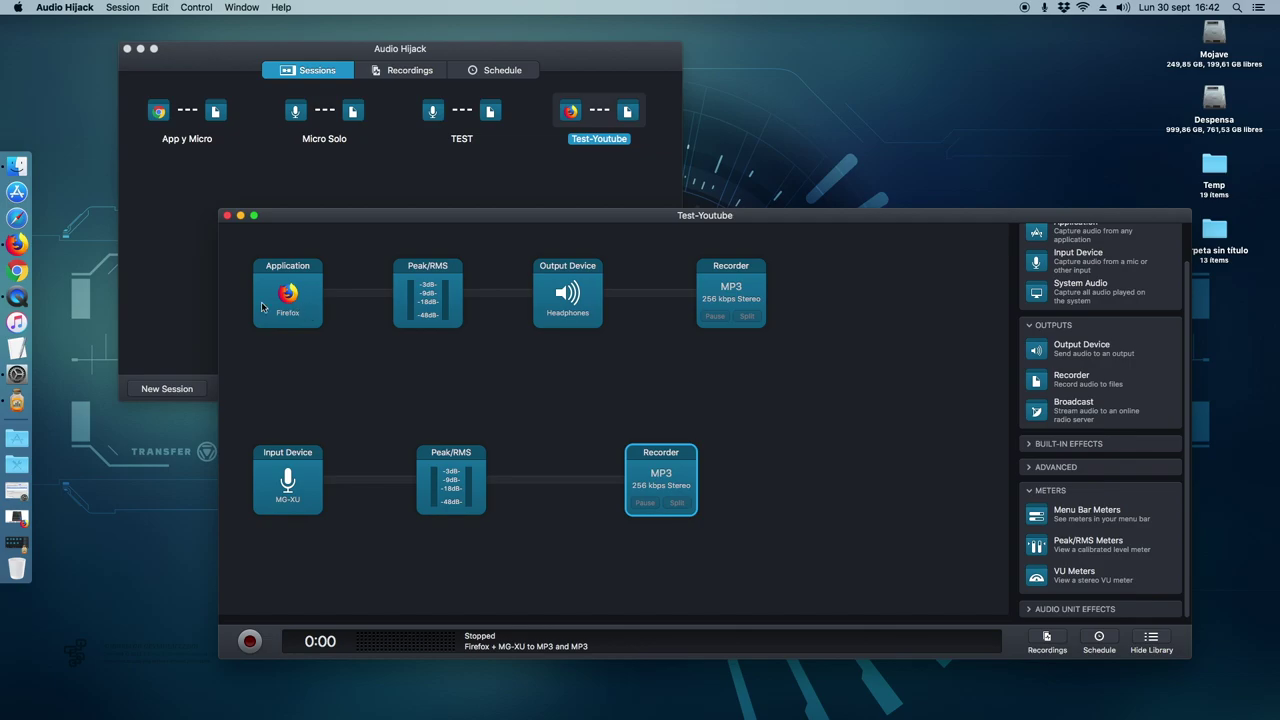
Step: View the Jitsi Meet call in Firefox and the App y Micro session's Google Chrome source settings, and minimise both windows
click(20, 244)
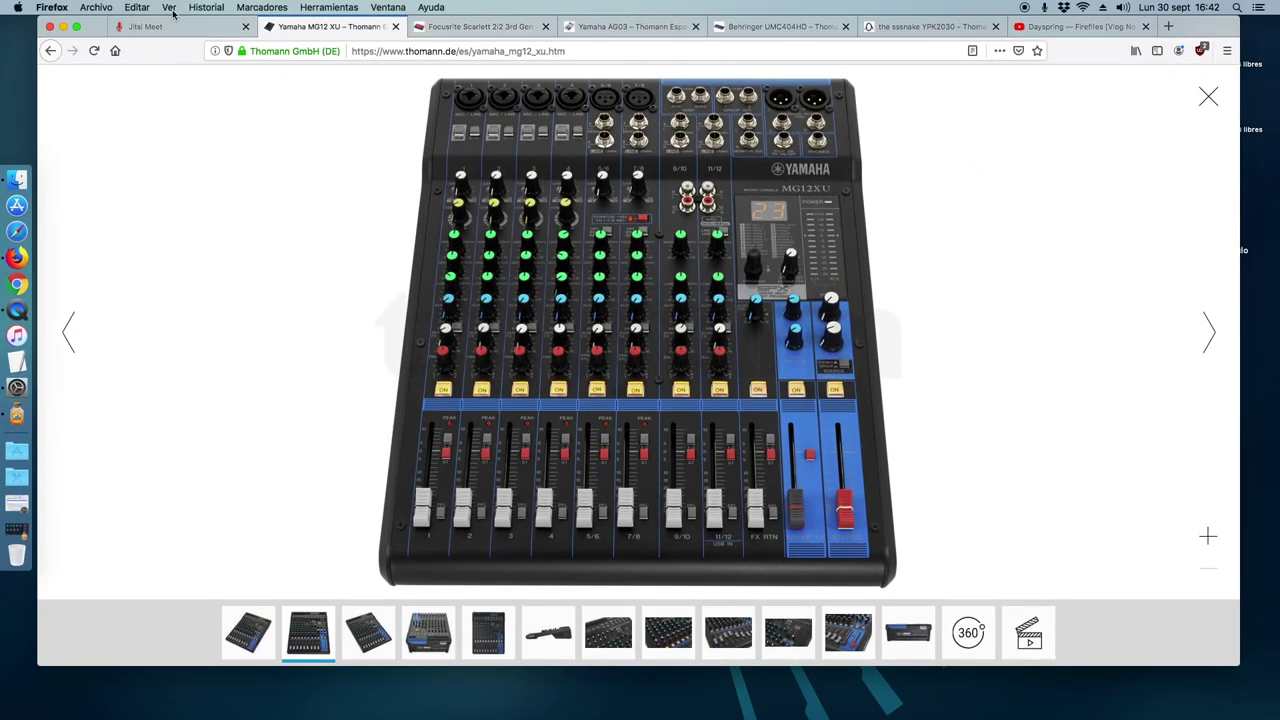
click(150, 28)
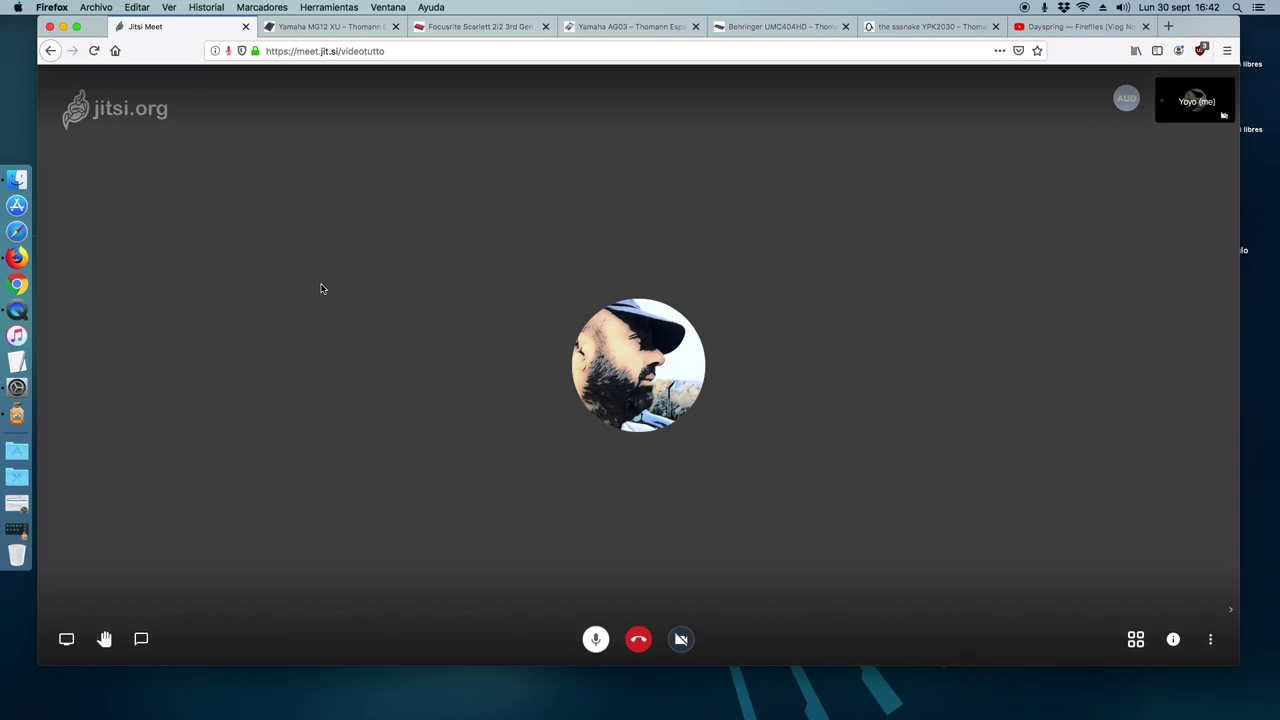
click(63, 26)
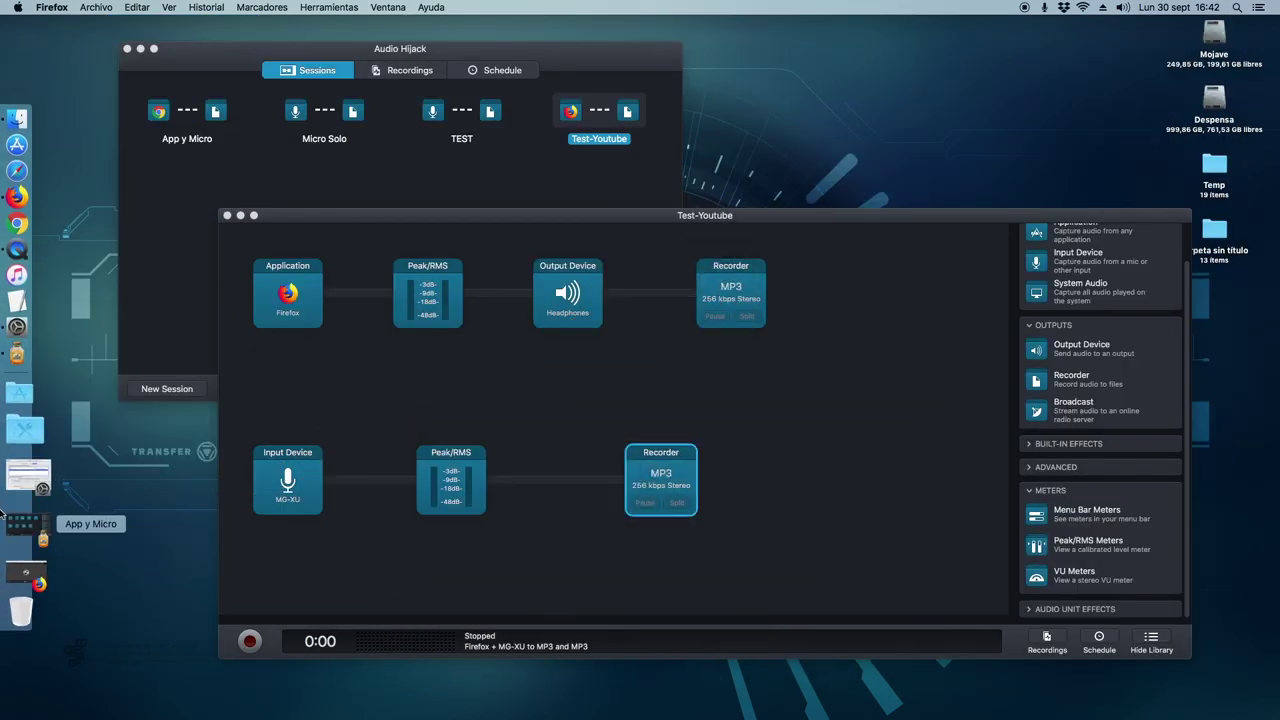
click(22, 522)
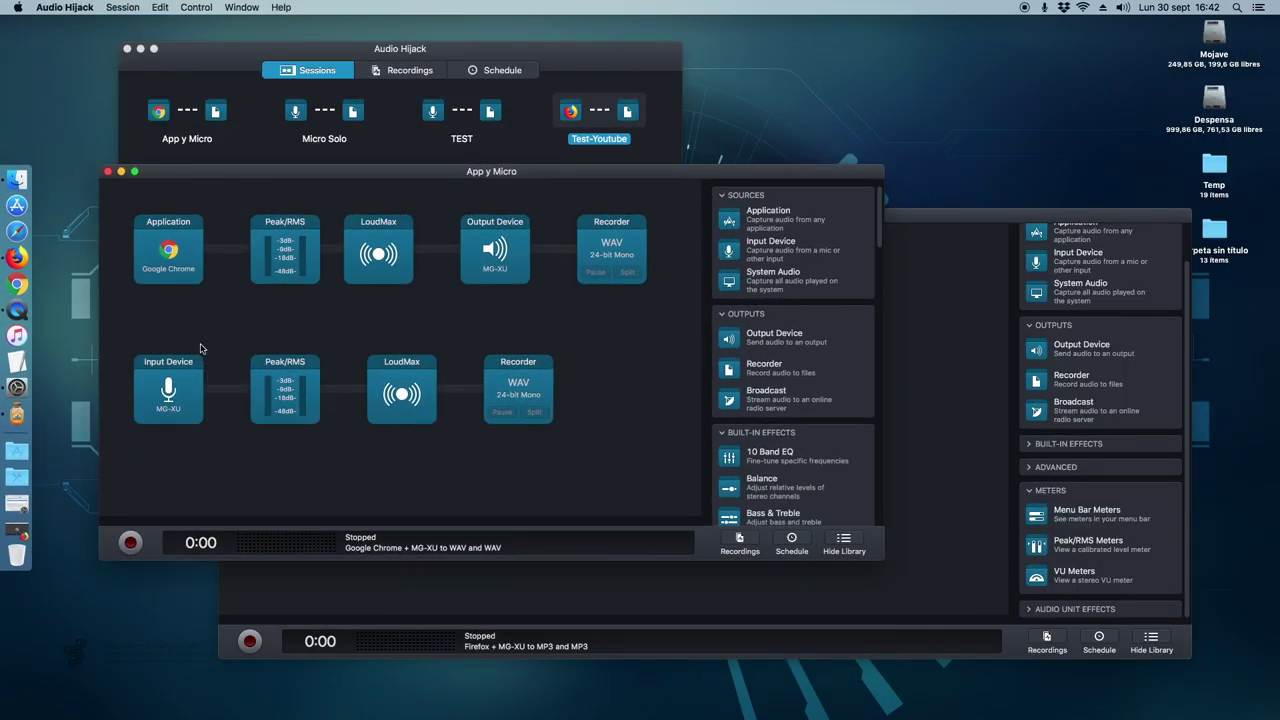
click(168, 268)
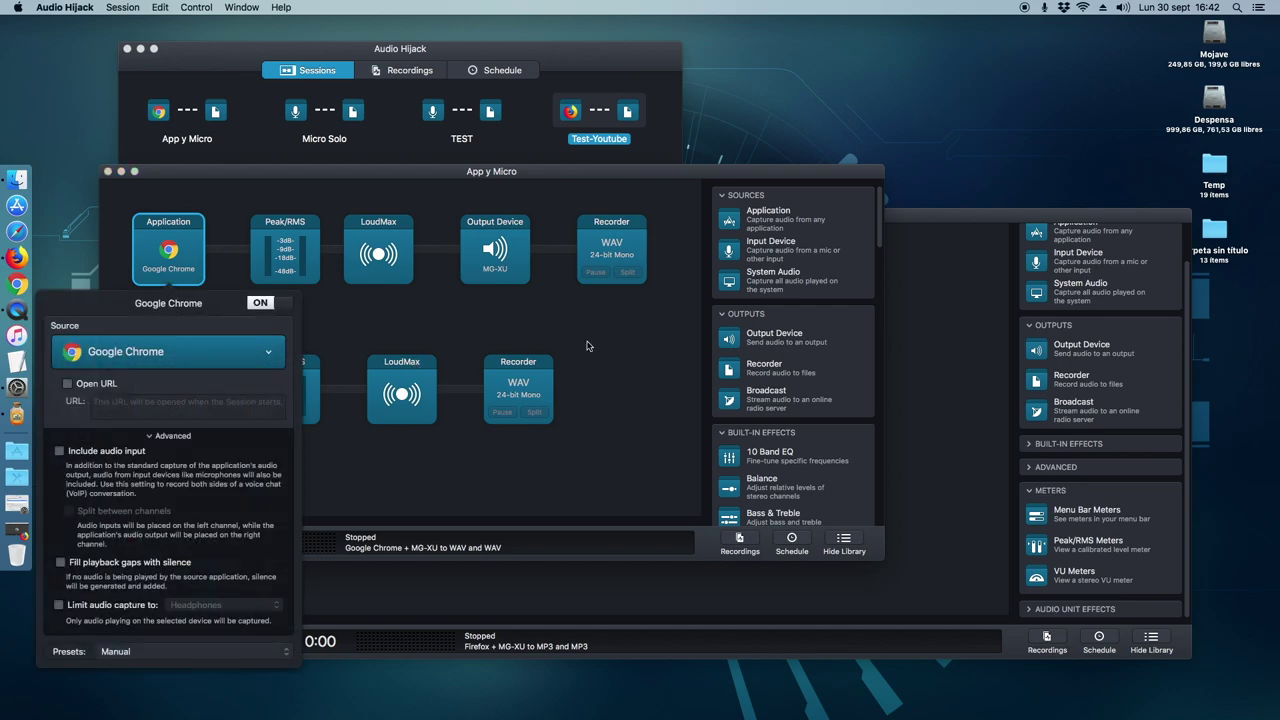
click(121, 171)
Step: Examine the advanced capture options of Test-Youtube's Firefox source and the level display of its Peak/RMS meter
click(297, 324)
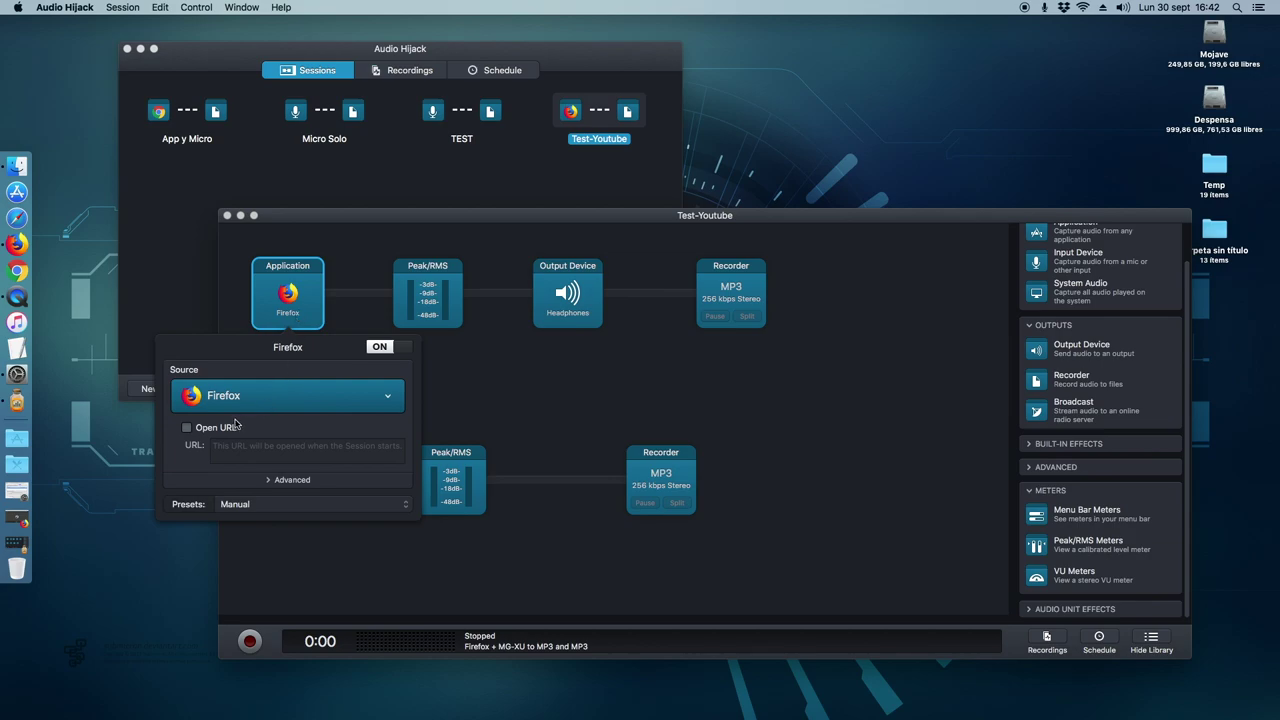
click(272, 481)
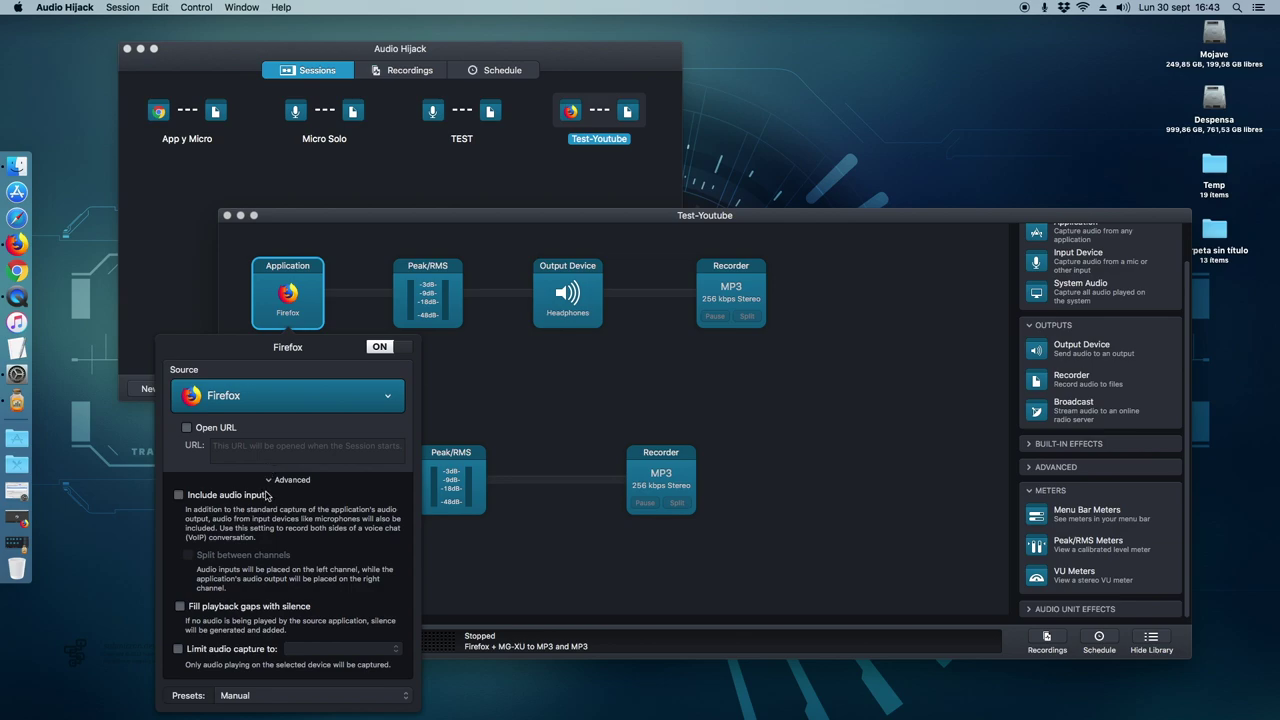
click(423, 369)
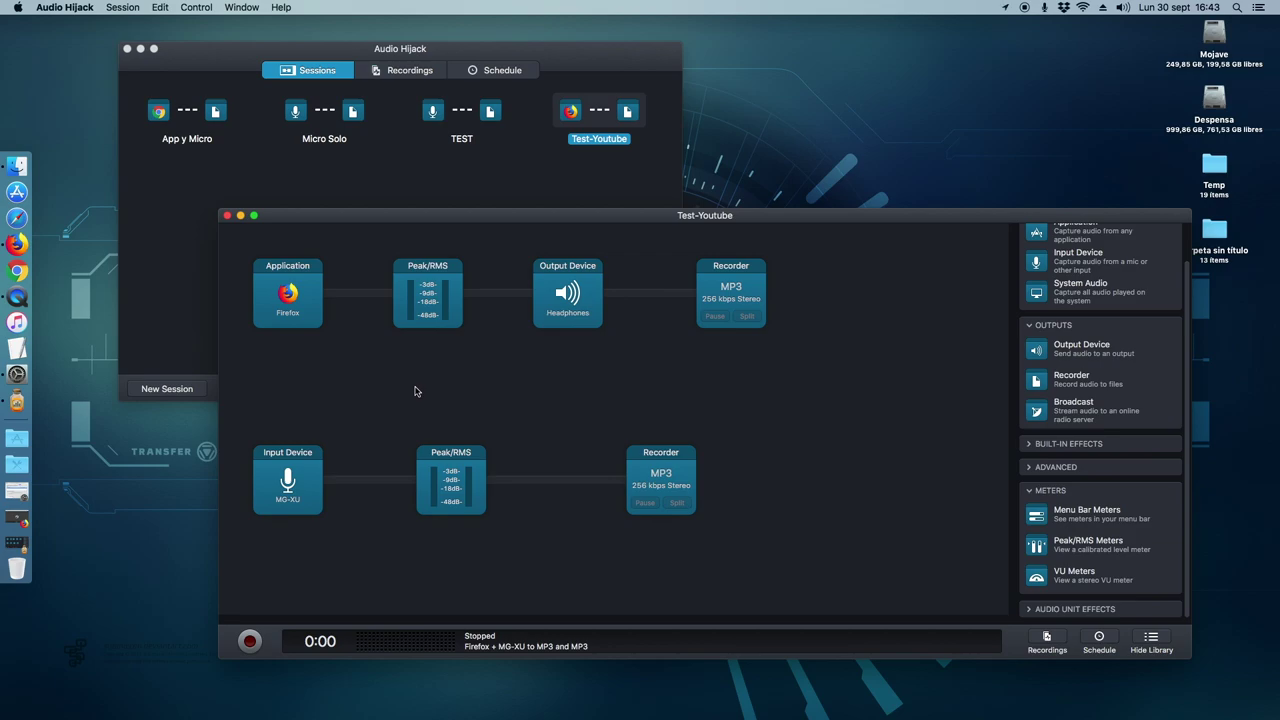
click(429, 298)
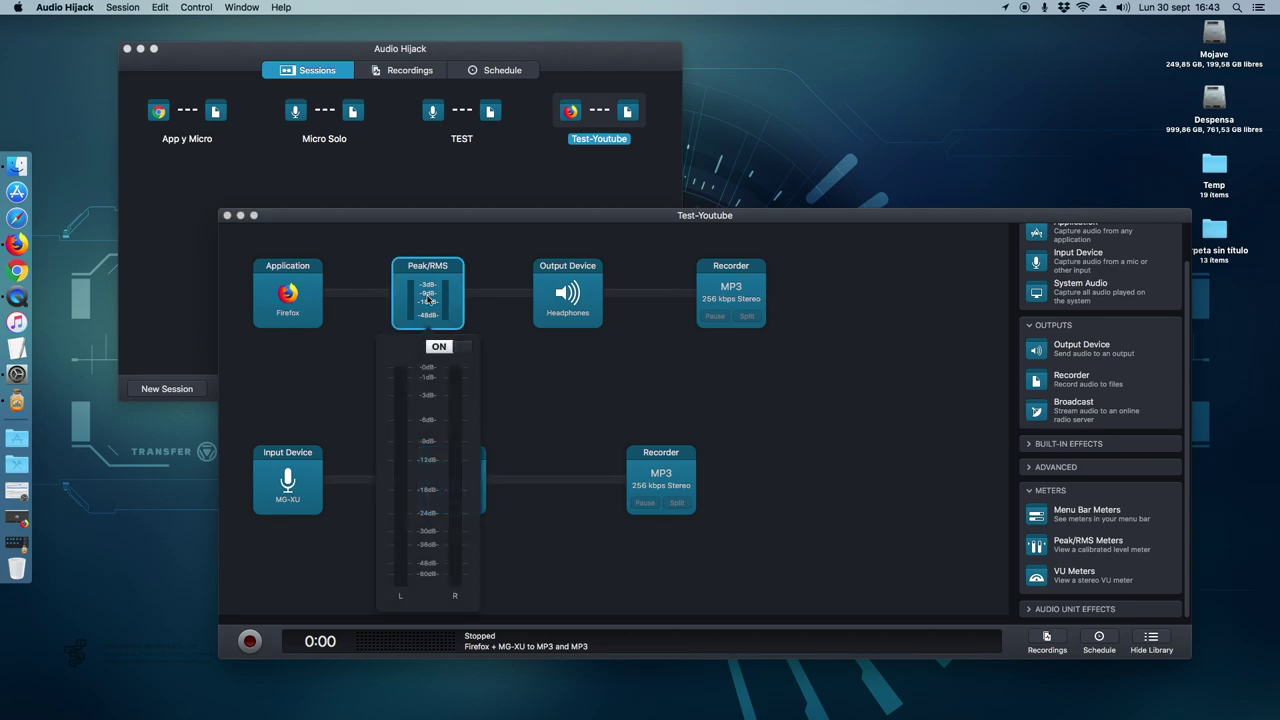
click(574, 362)
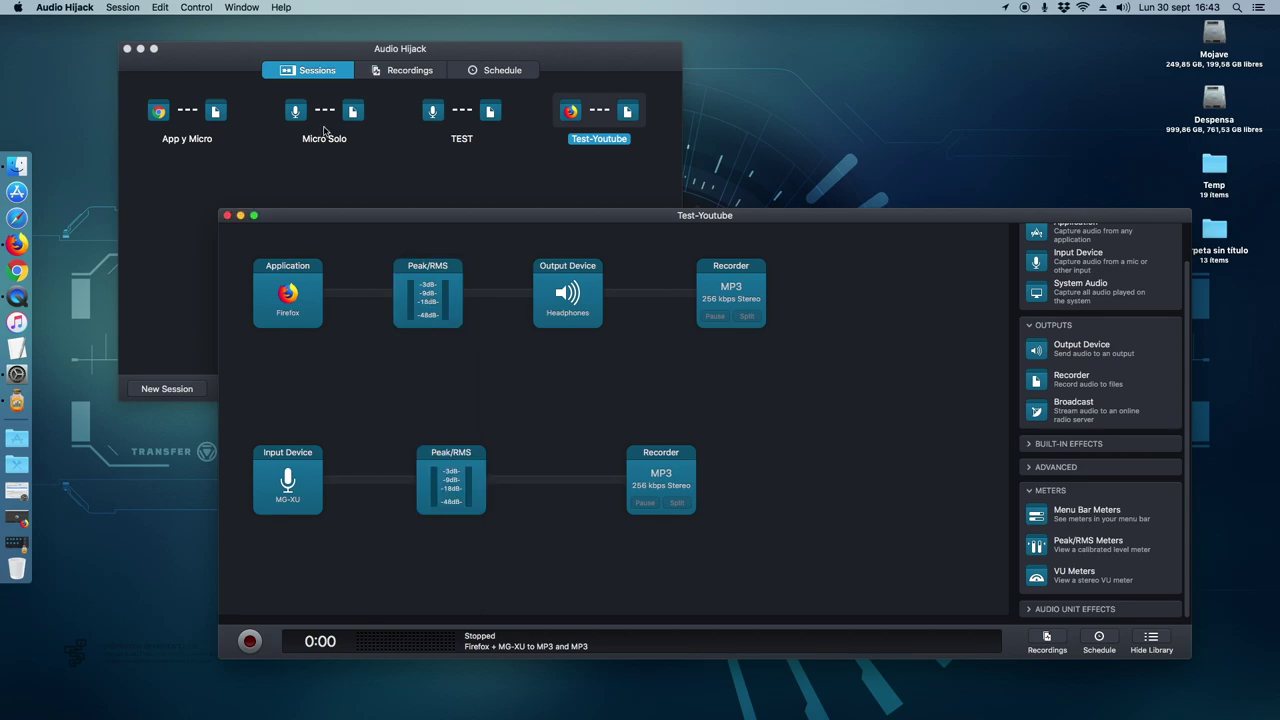
Step: Put away the session list, move the Test-Youtube window to the desktop's upper area and check its Output Device settings
click(127, 48)
drag(472, 223, 321, 54)
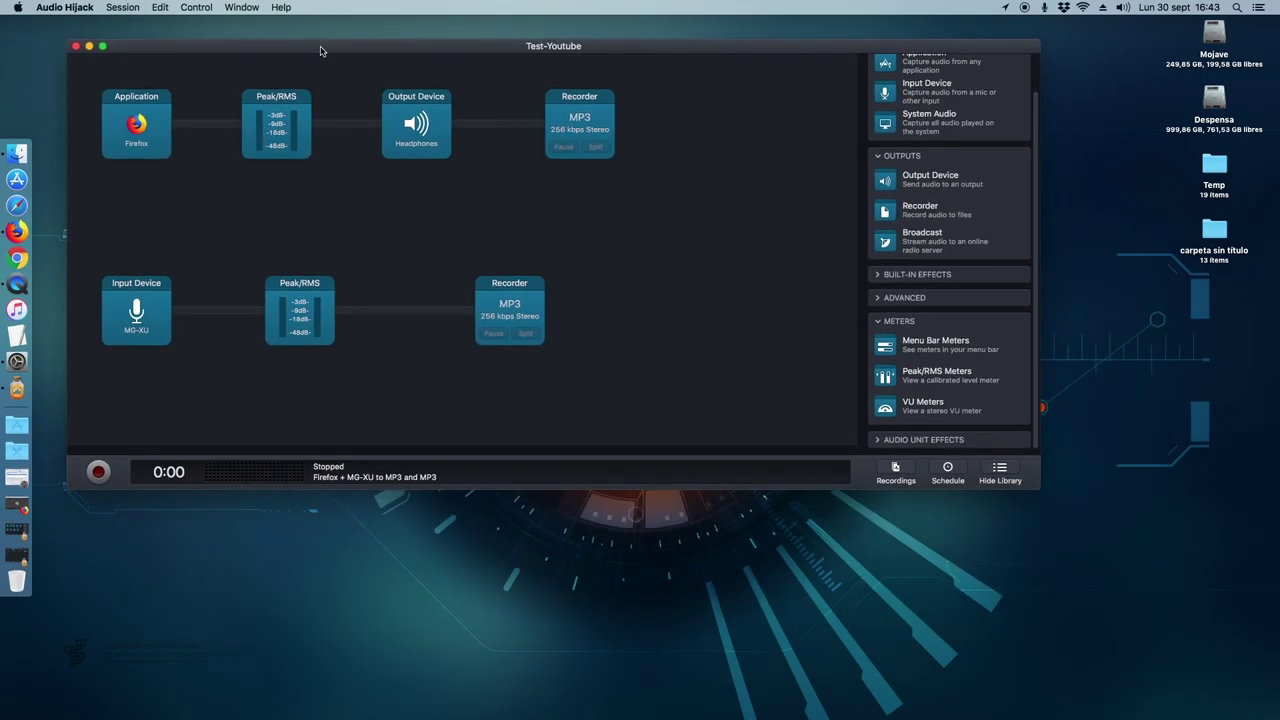
click(428, 144)
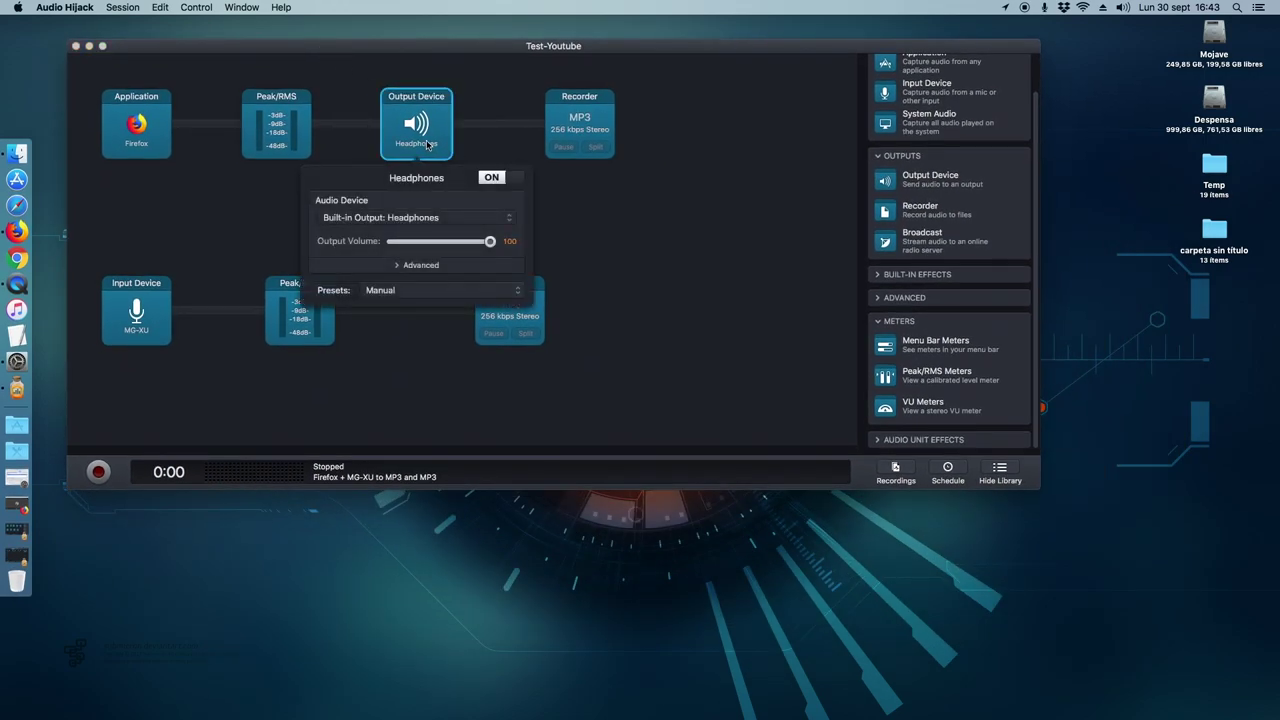
click(626, 280)
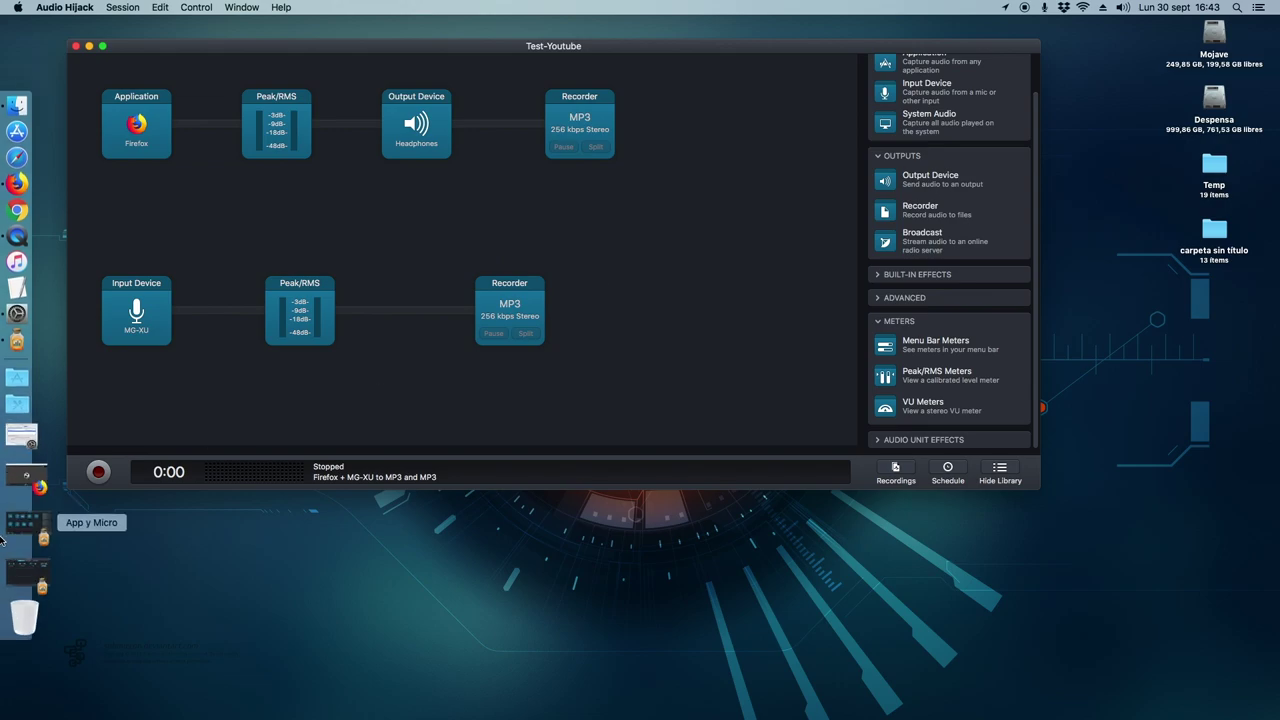
Step: Bring up the App y Micro session and check its Output Device block's audio device and channel assignments
click(25, 518)
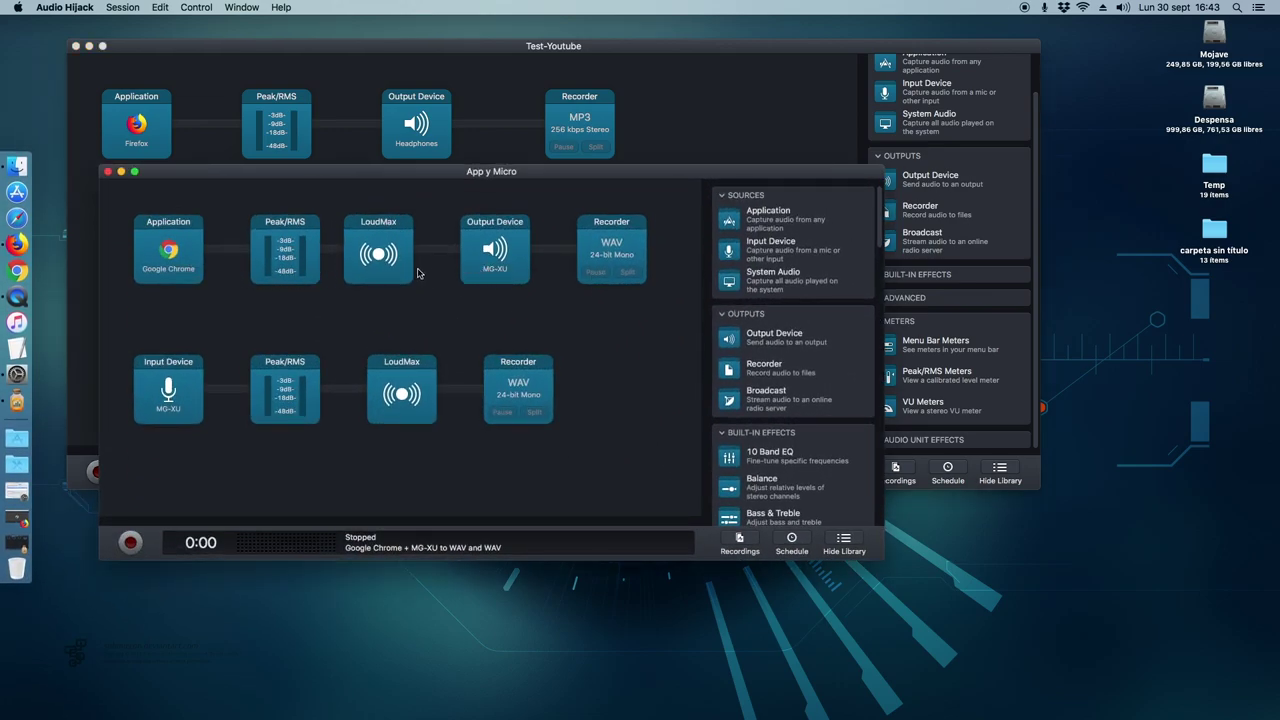
click(478, 283)
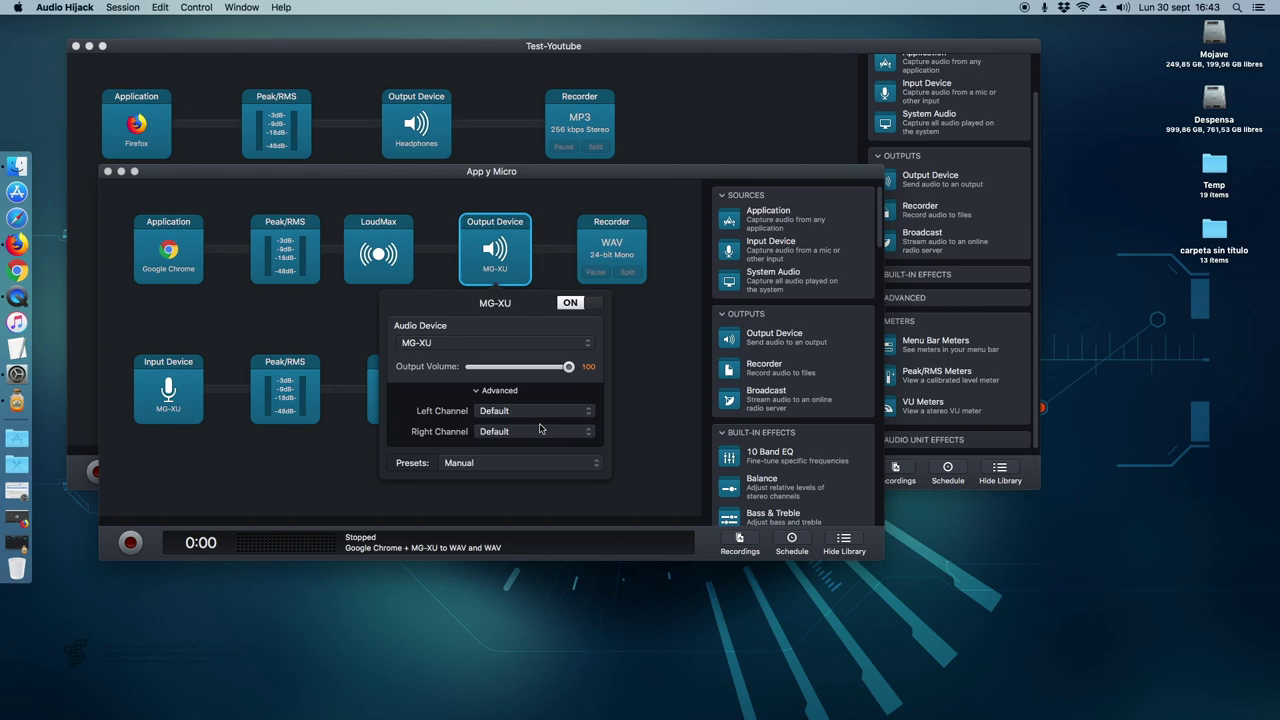
click(636, 369)
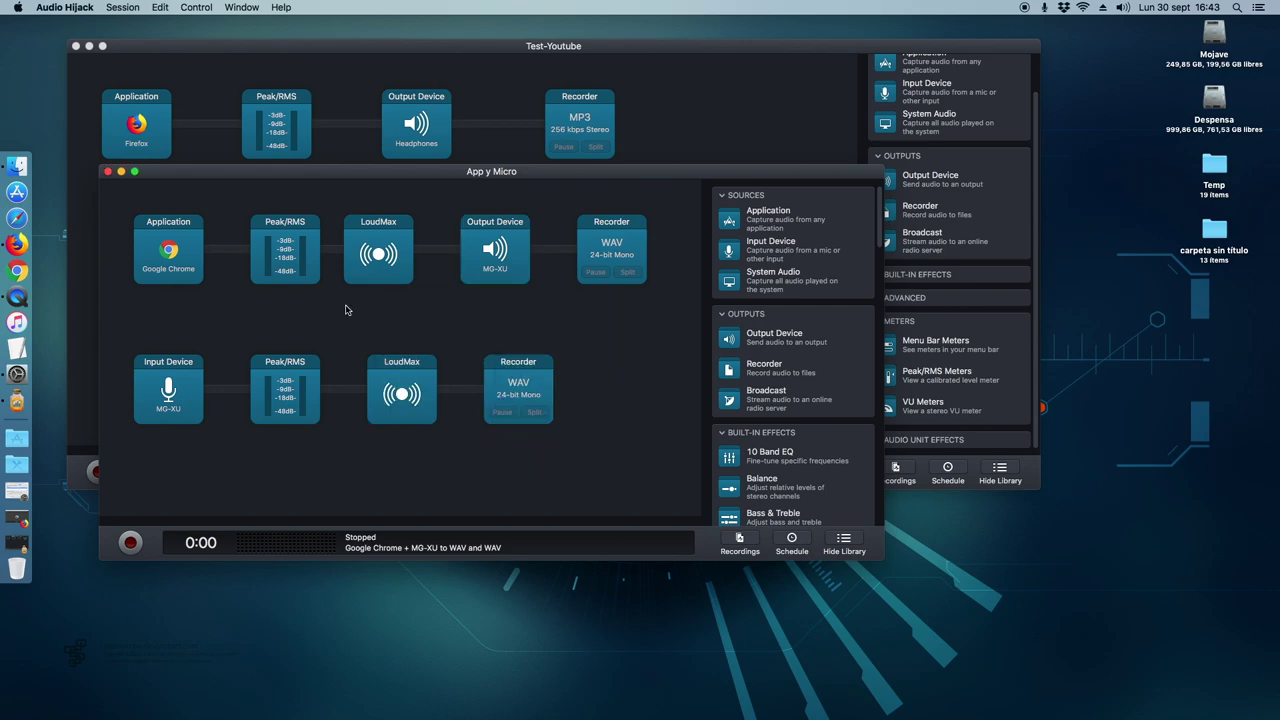
Step: Minimise the App y Micro session and check the audio device set in Test-Youtube's Output Device block
click(120, 173)
click(416, 123)
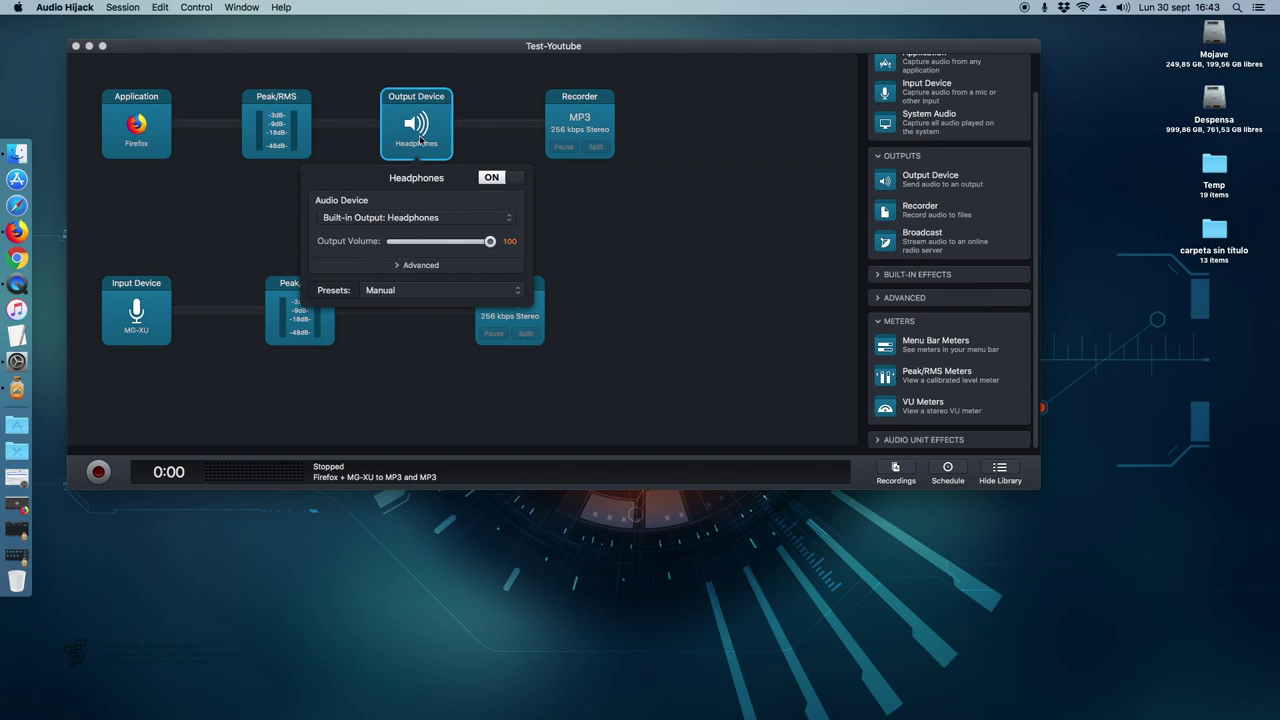
click(621, 220)
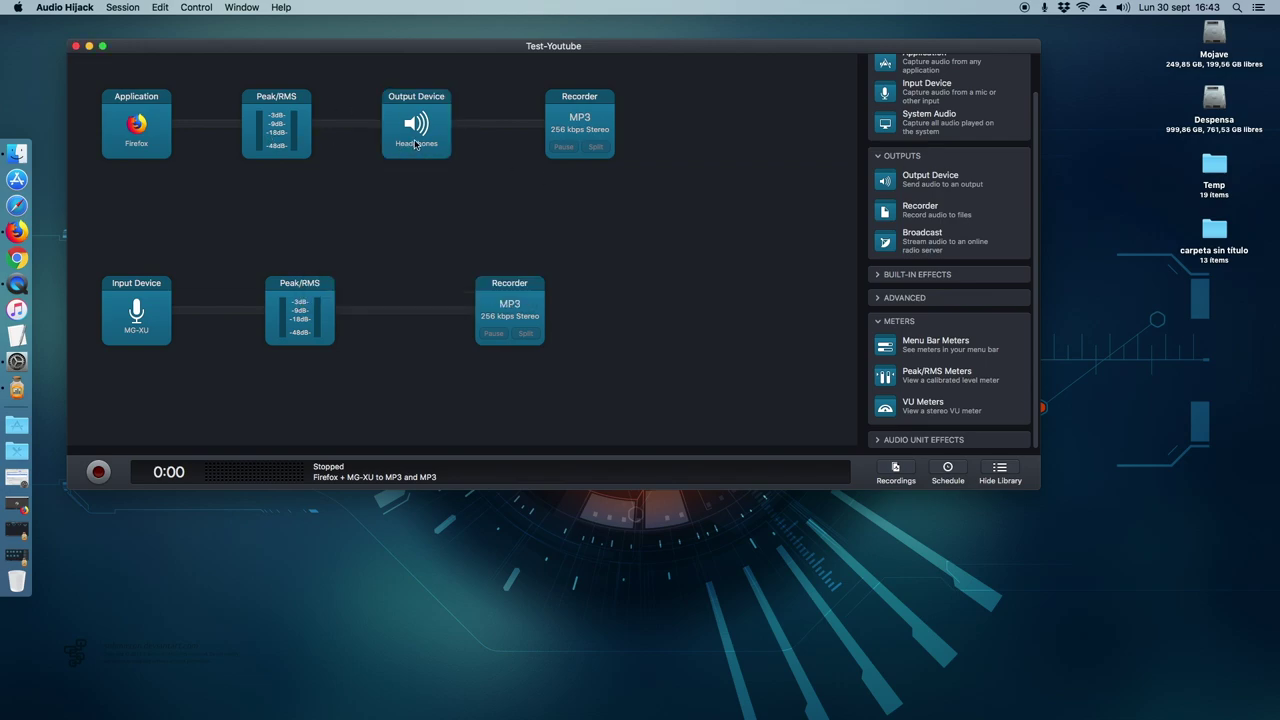
click(412, 153)
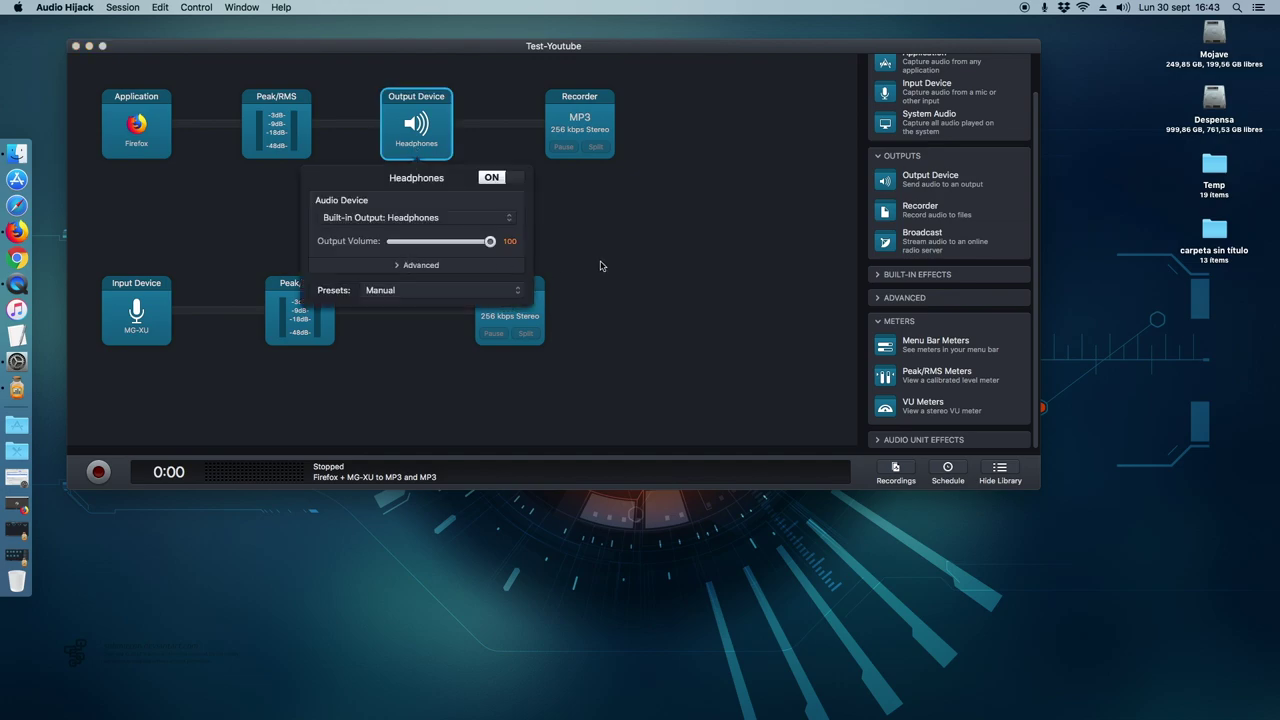
Step: In System Preferences, select Auriculares as the system's sound output device and minimise the window
click(17, 361)
click(562, 166)
click(385, 224)
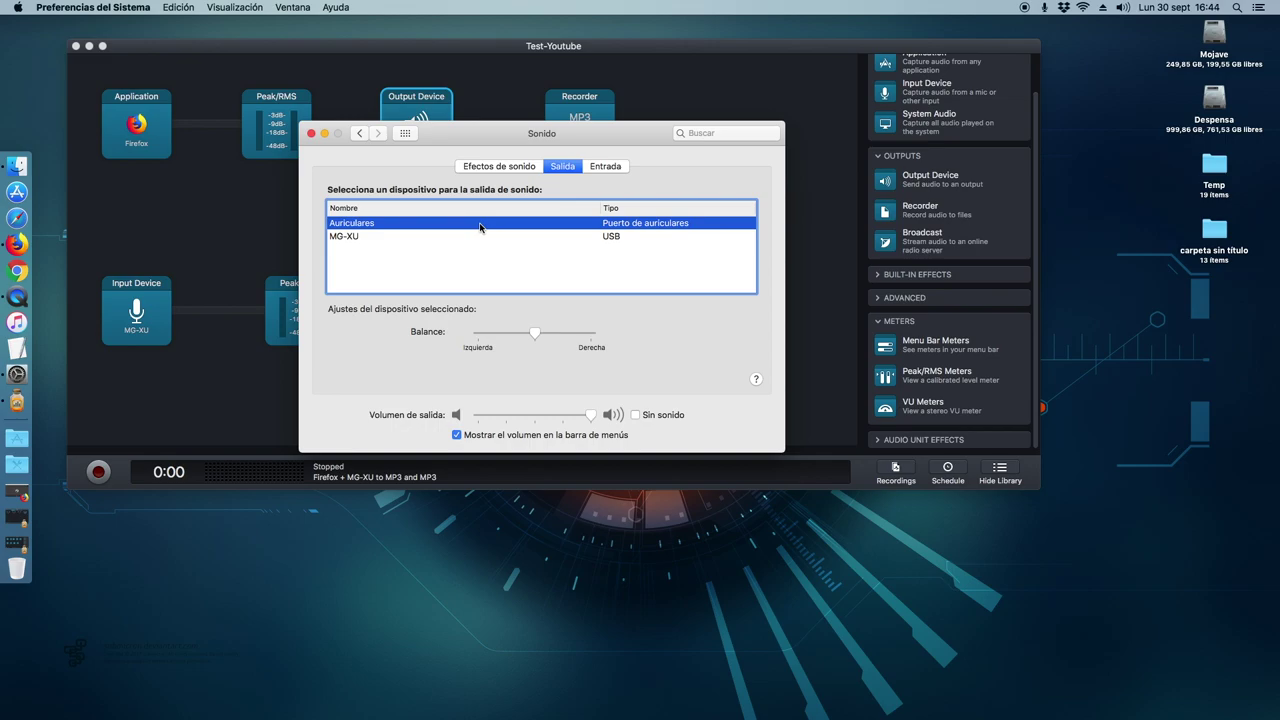
click(324, 134)
Step: In Firefox, view the sssnake YPK2030, Yamaha MG12 XU, Focusrite Scarlett 2i2, Yamaha AG03 and Behringer UMC404HD pages, and minimise the browser
click(16, 244)
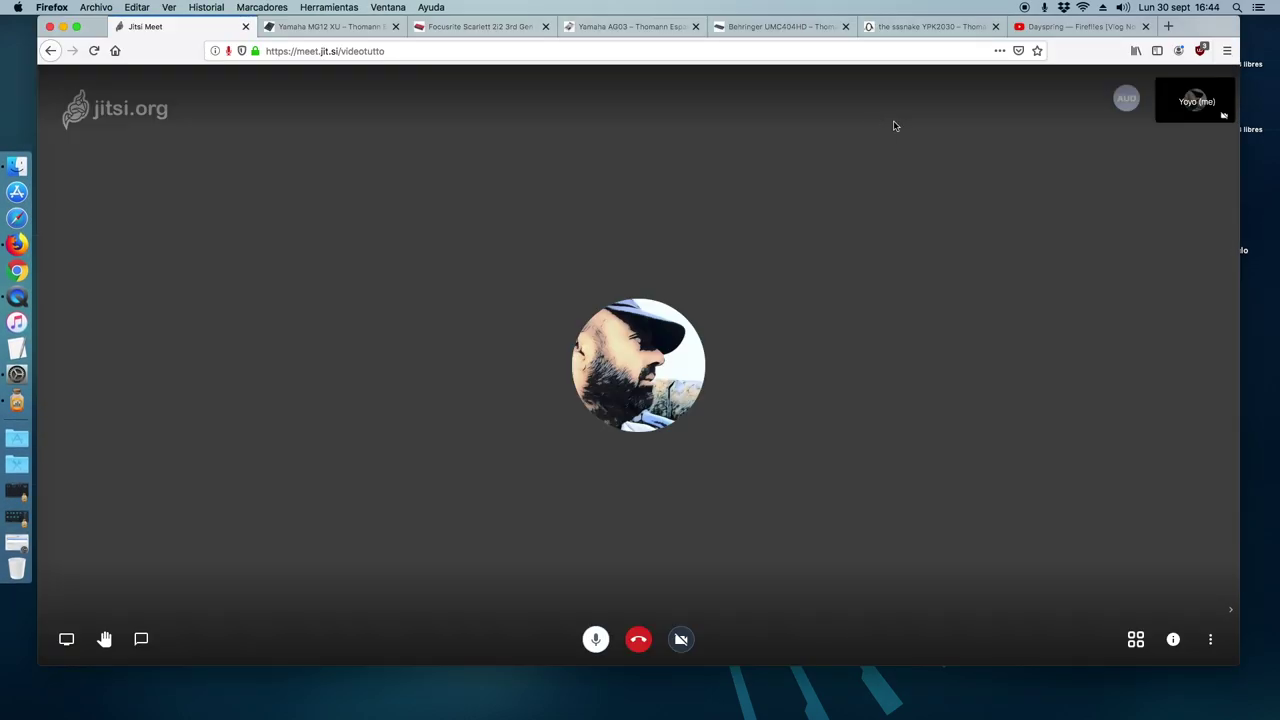
click(940, 27)
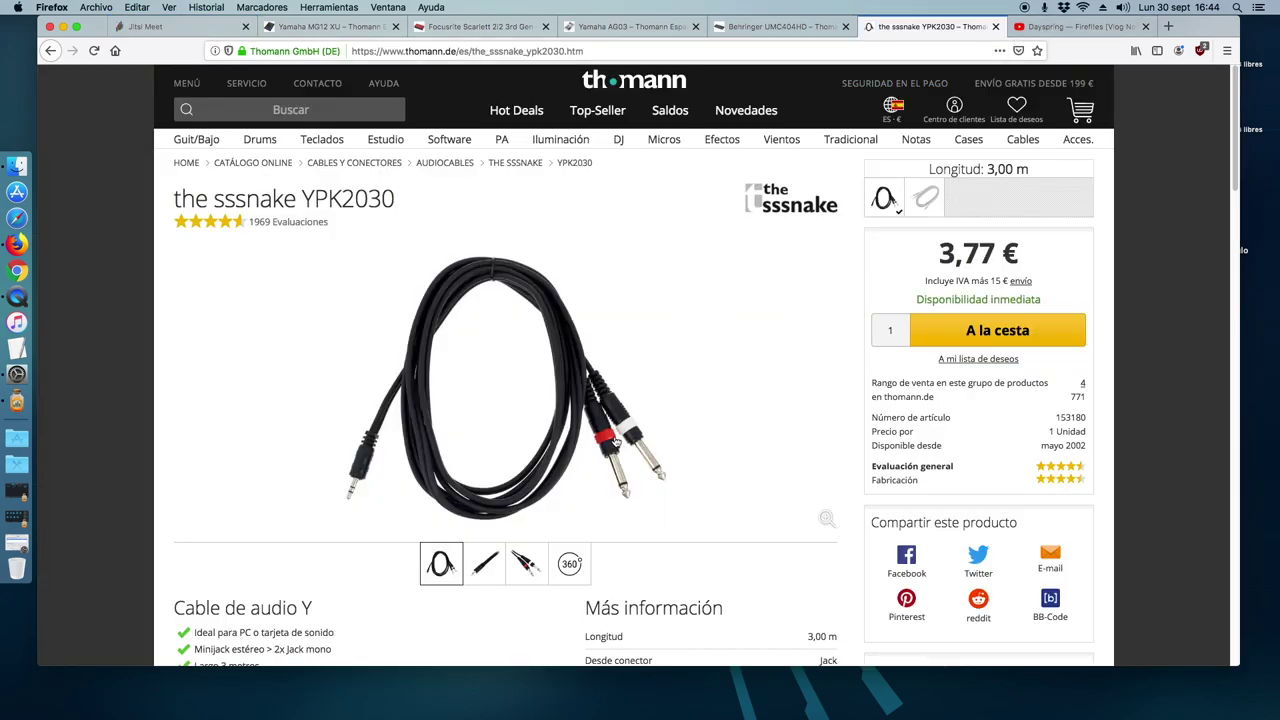
click(299, 33)
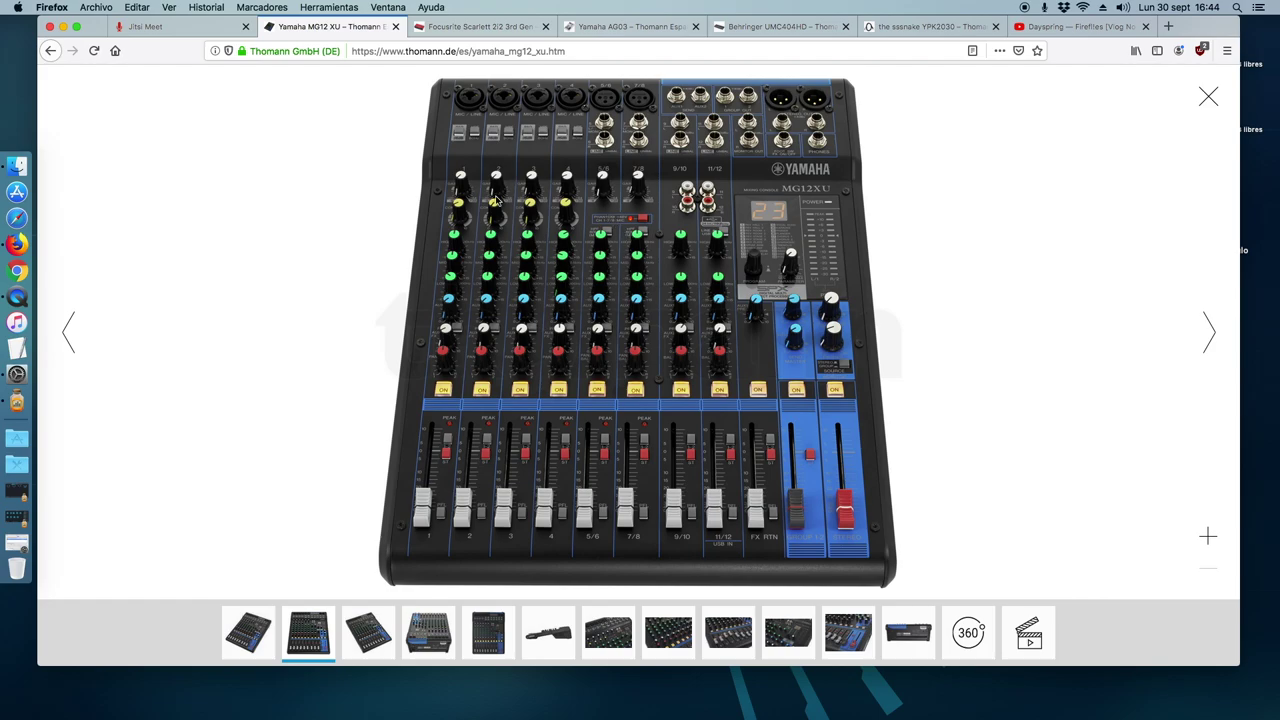
click(474, 28)
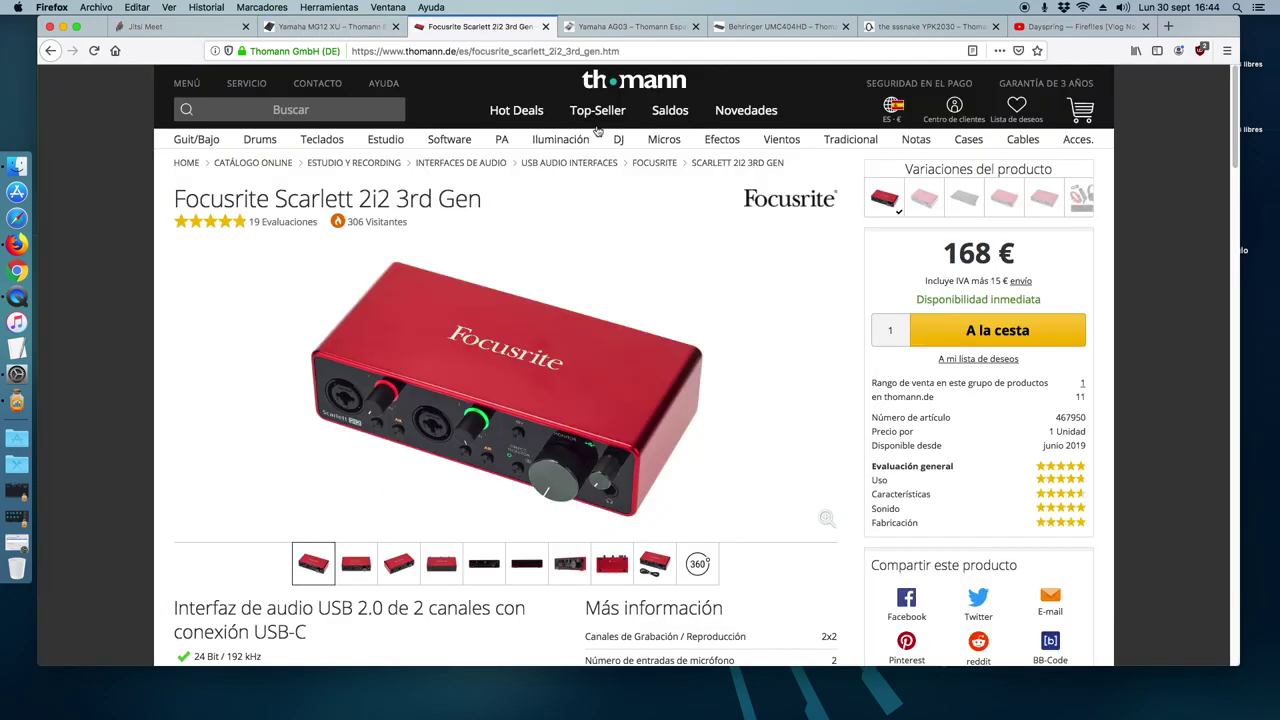
click(630, 27)
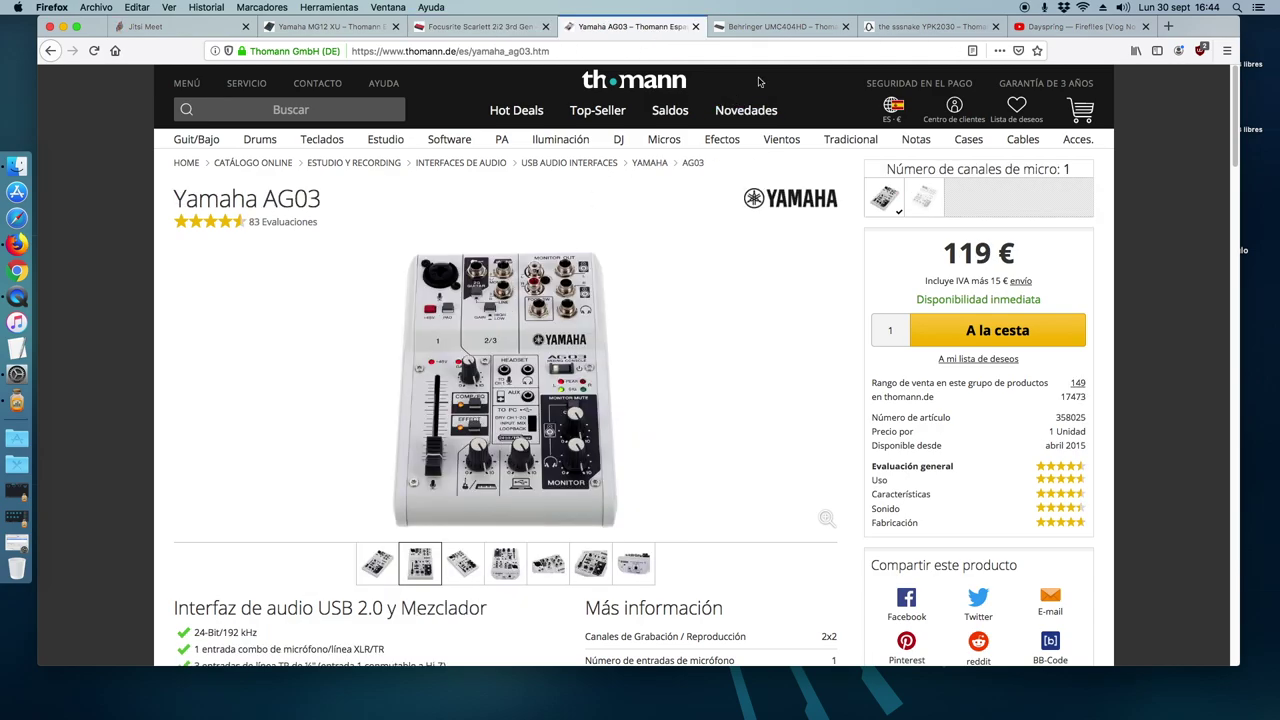
click(778, 30)
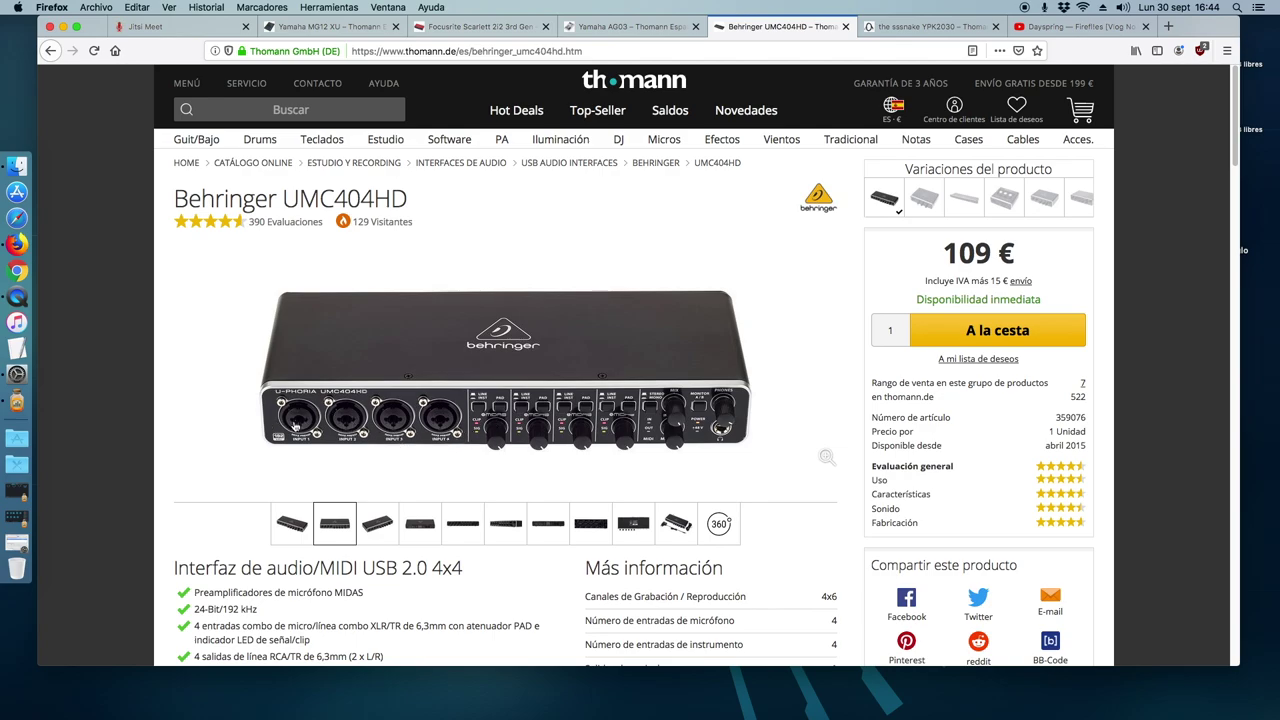
click(317, 30)
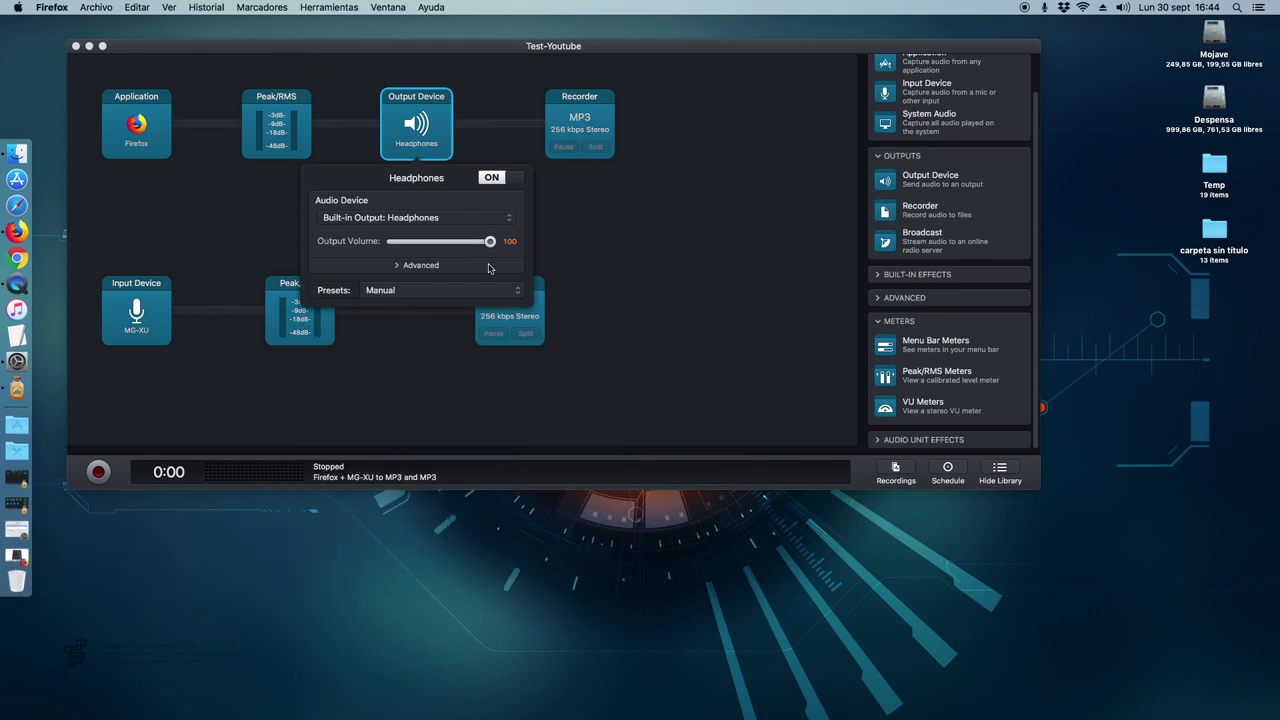
Step: In the advanced options of Test-Youtube's Headphones output, set both Left Channel and Right Channel to 2
click(400, 266)
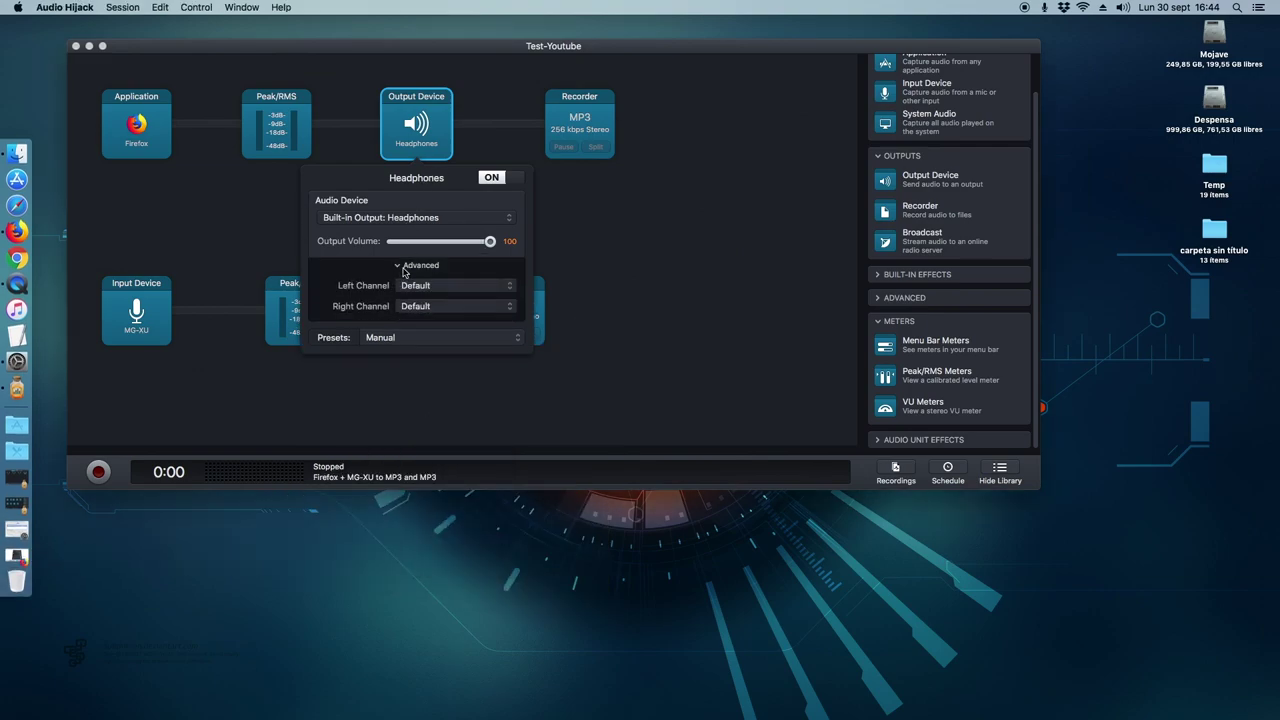
click(17, 361)
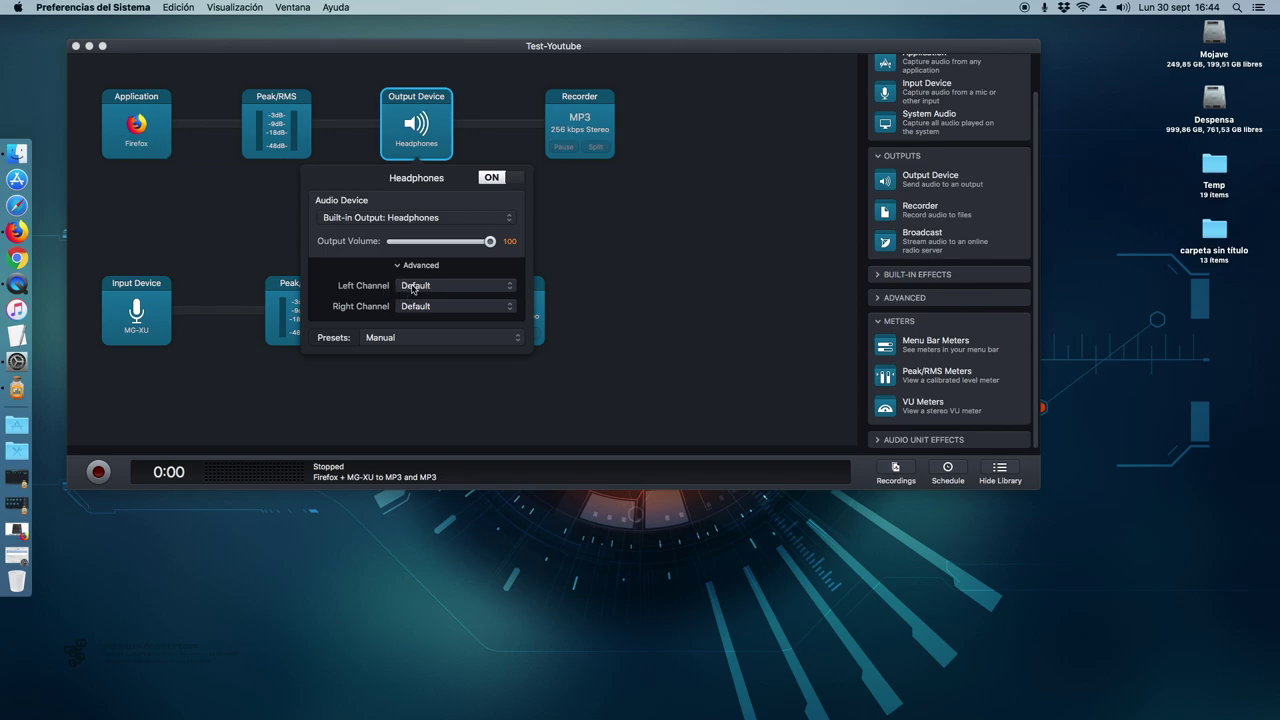
click(413, 287)
click(428, 309)
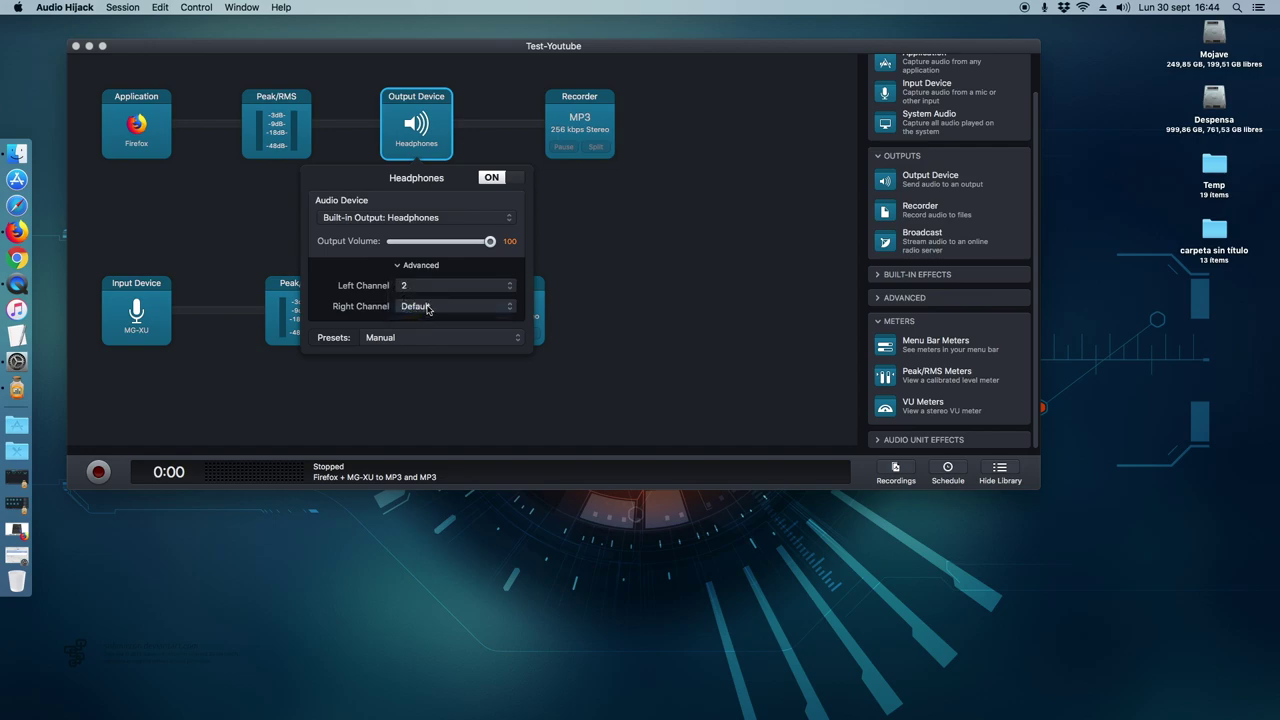
click(426, 309)
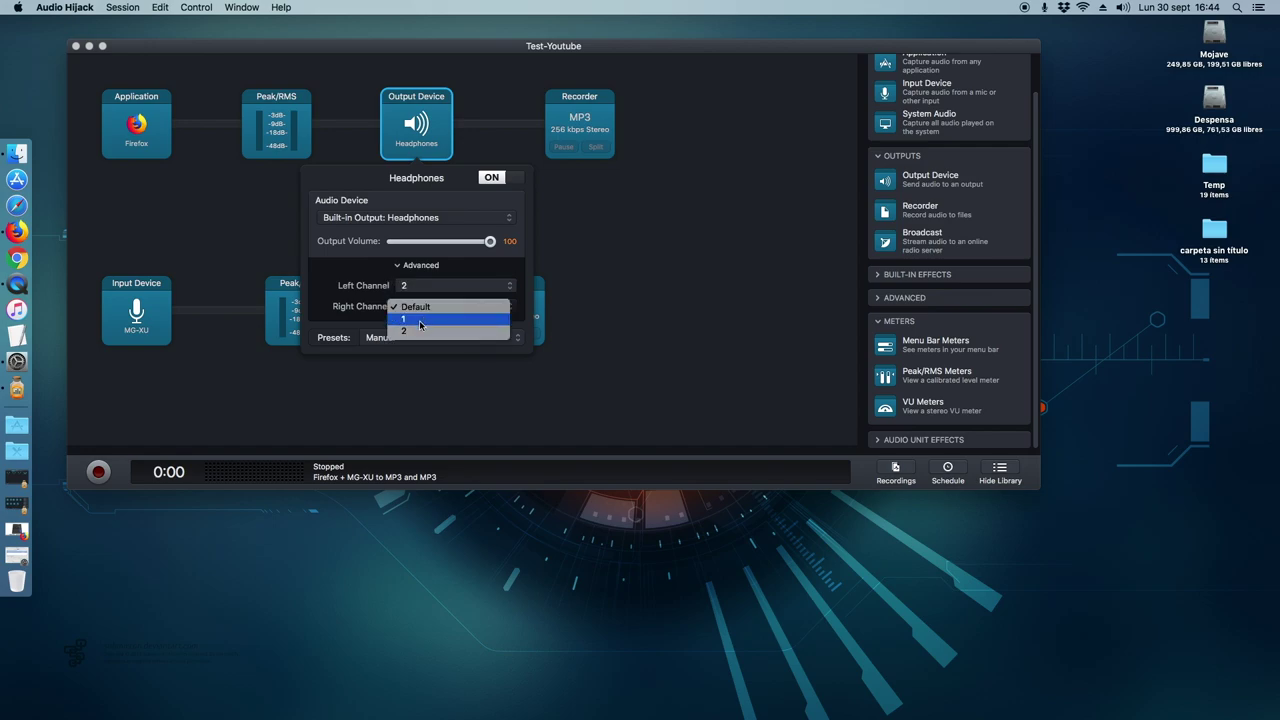
click(418, 334)
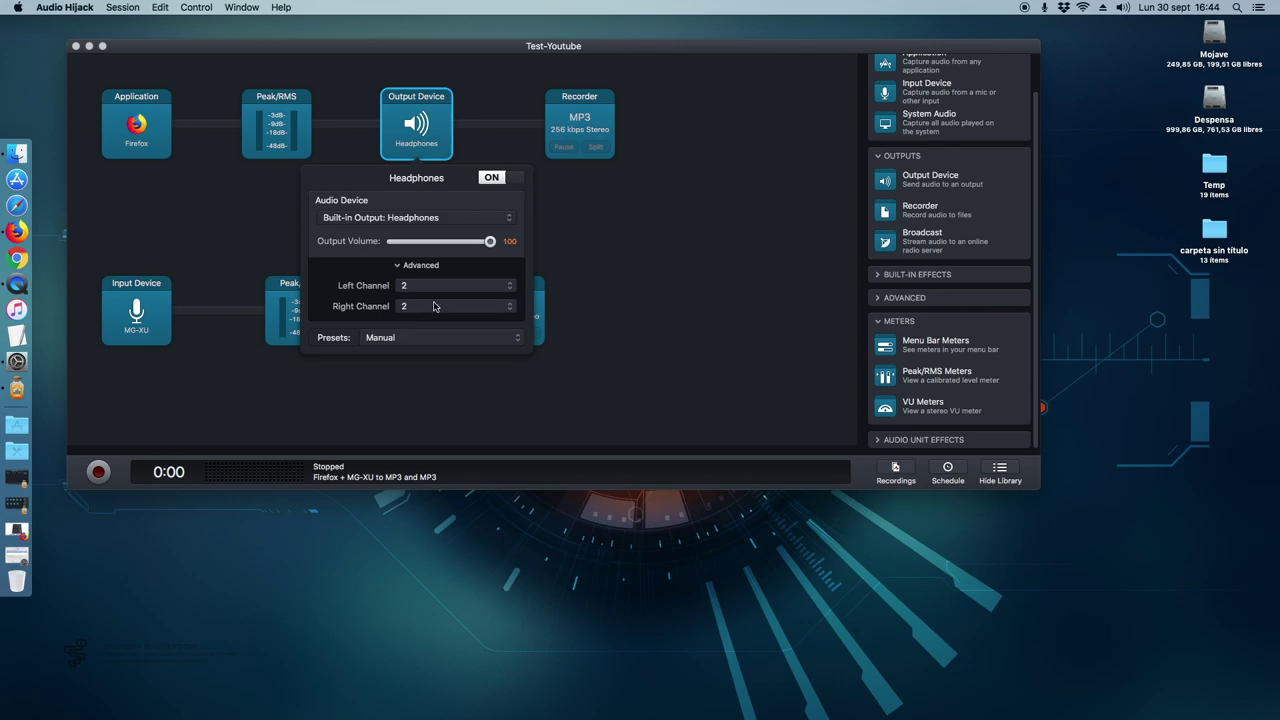
click(614, 329)
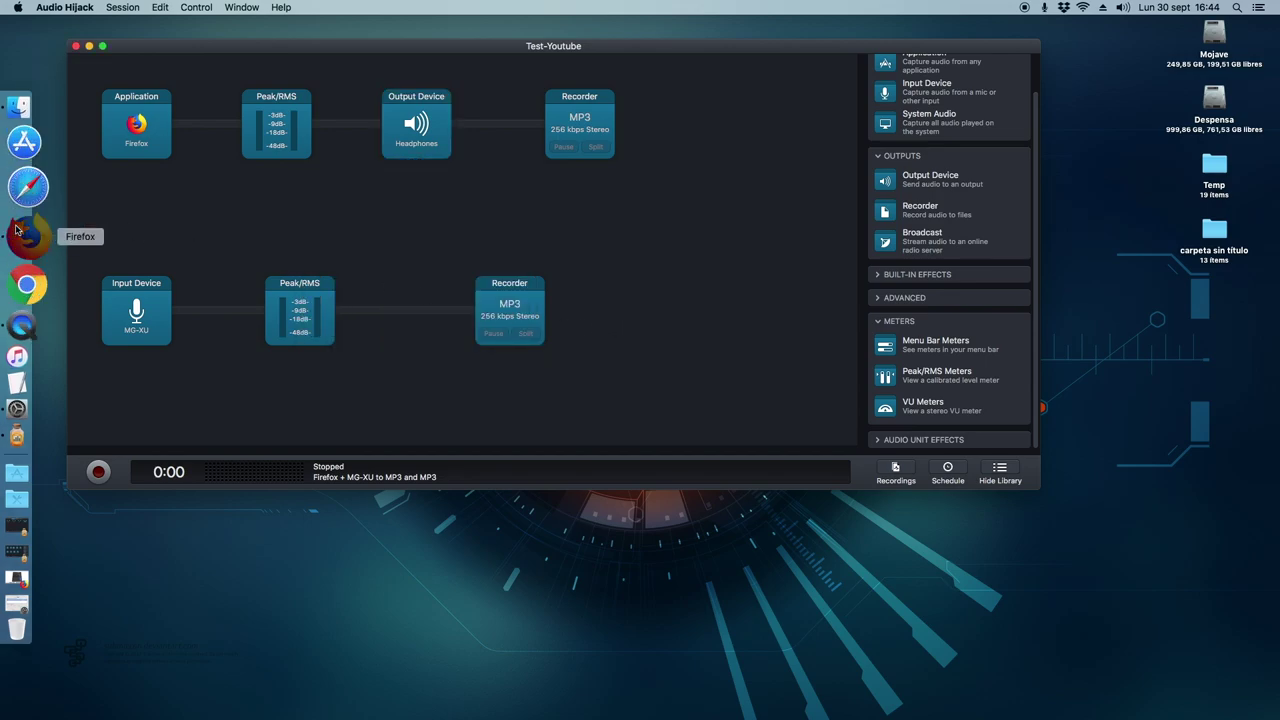
Step: Compare the recording/playback channel counts of the Focusrite, Yamaha AG03 and Behringer interfaces in Firefox, revisit the MG12 XU, and minimise the browser
click(17, 232)
click(452, 28)
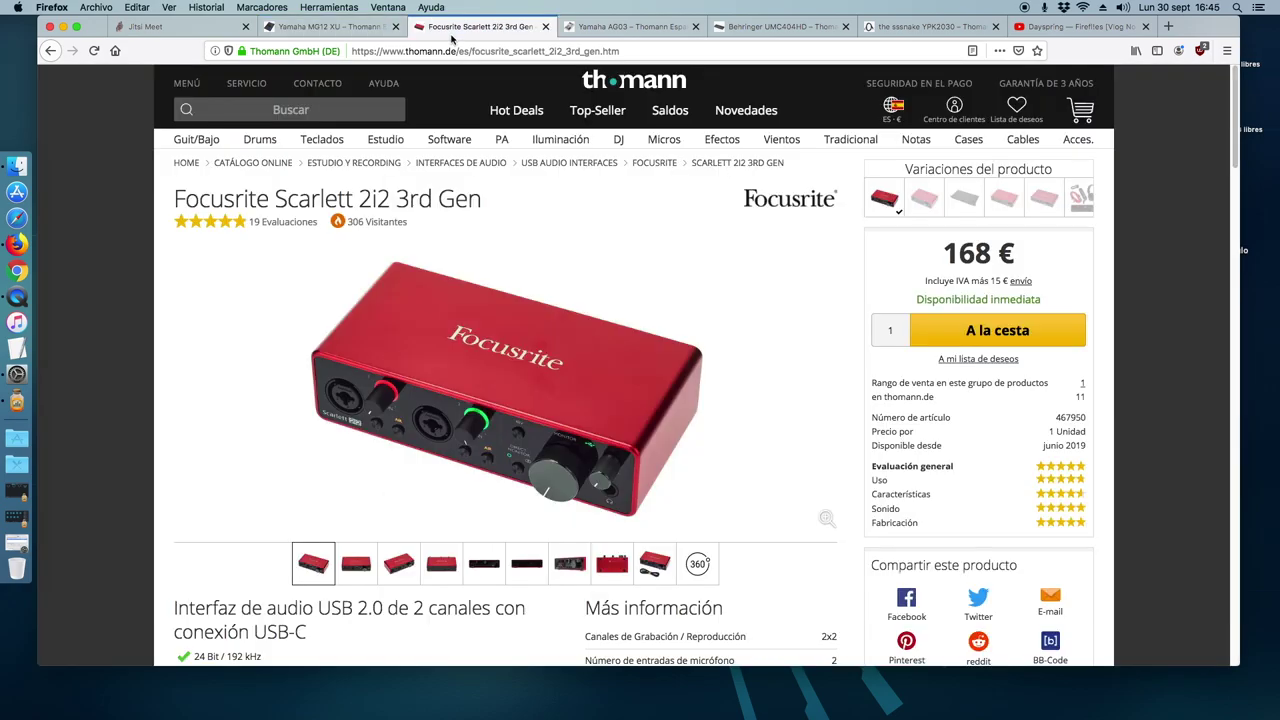
scroll(587, 543, down, 3)
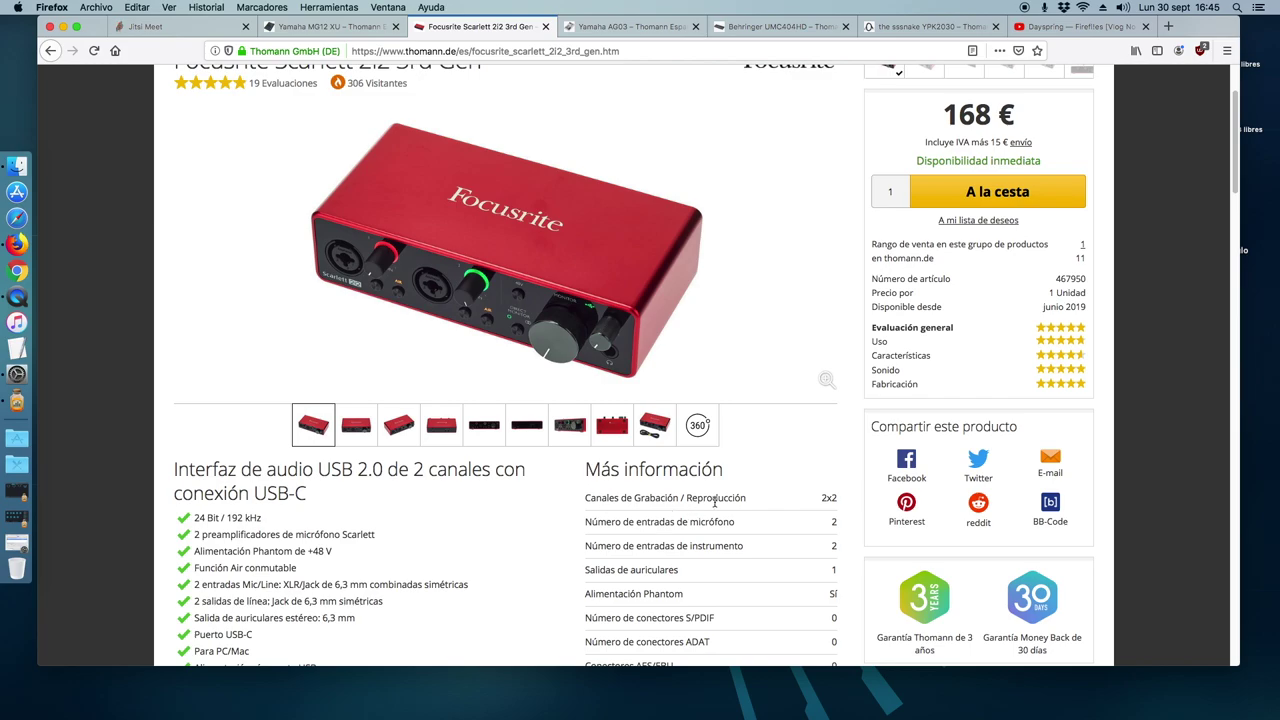
click(630, 26)
scroll(703, 361, down, 3)
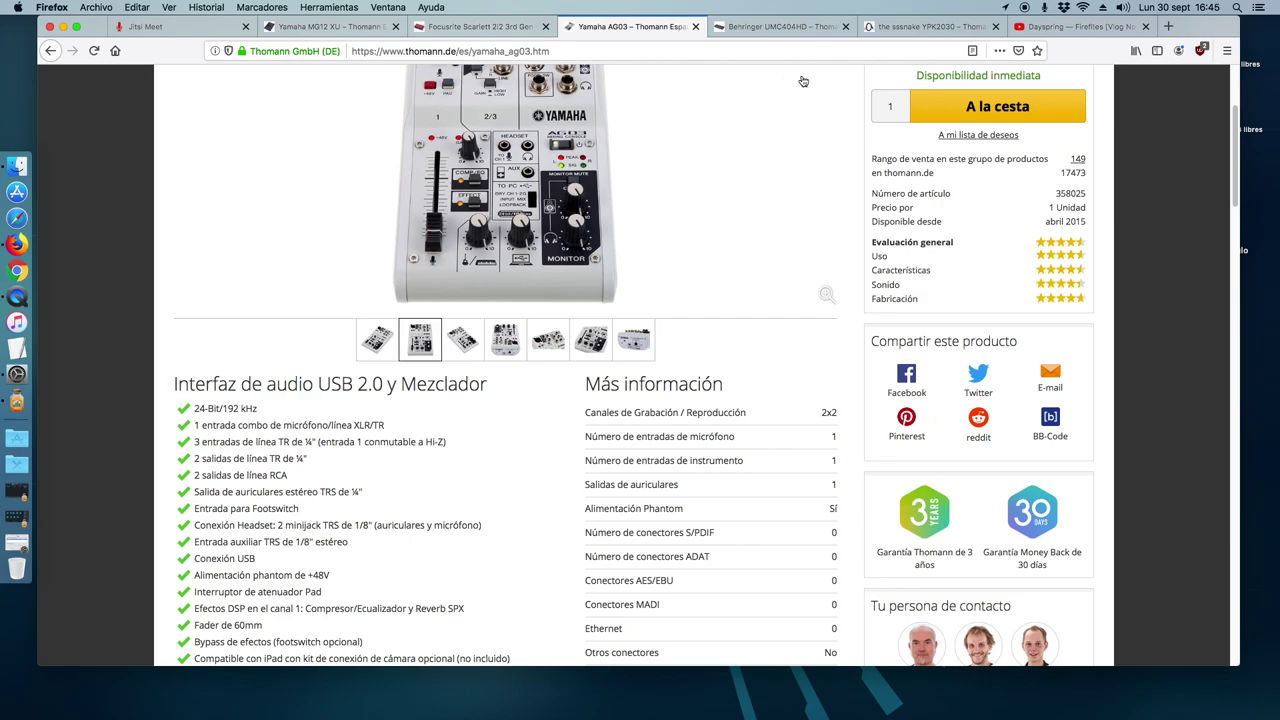
click(770, 28)
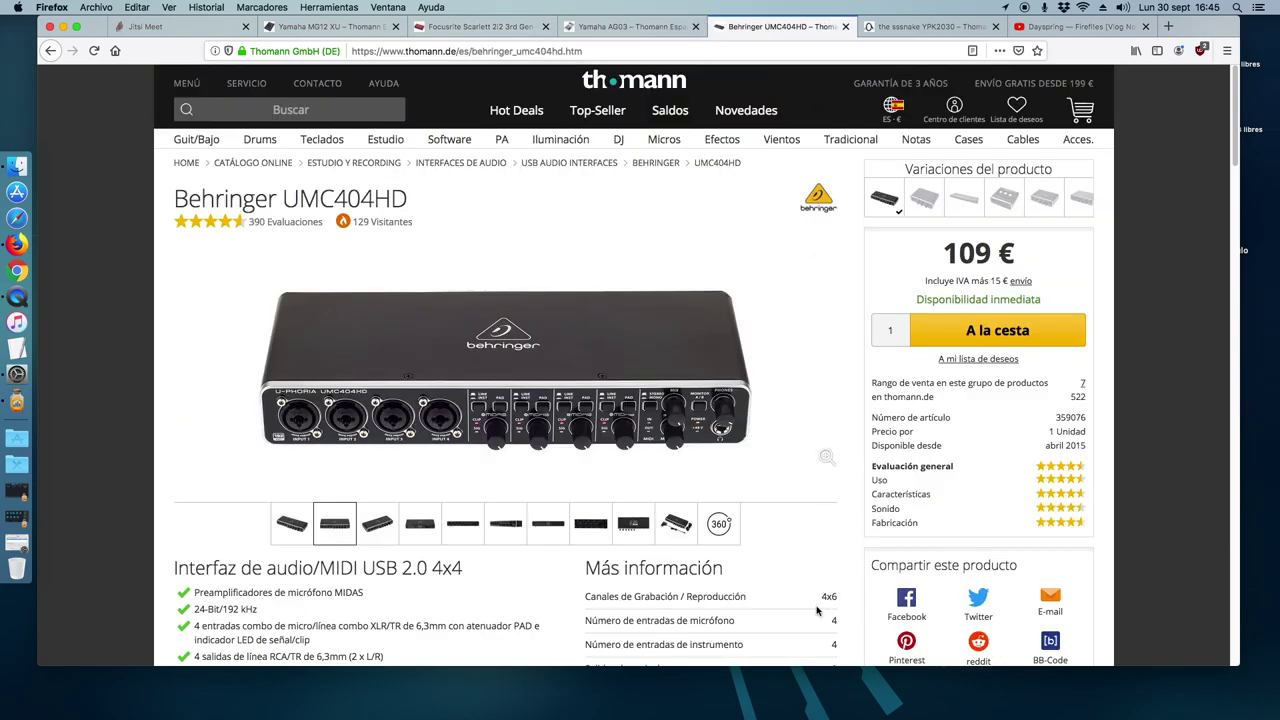
click(625, 27)
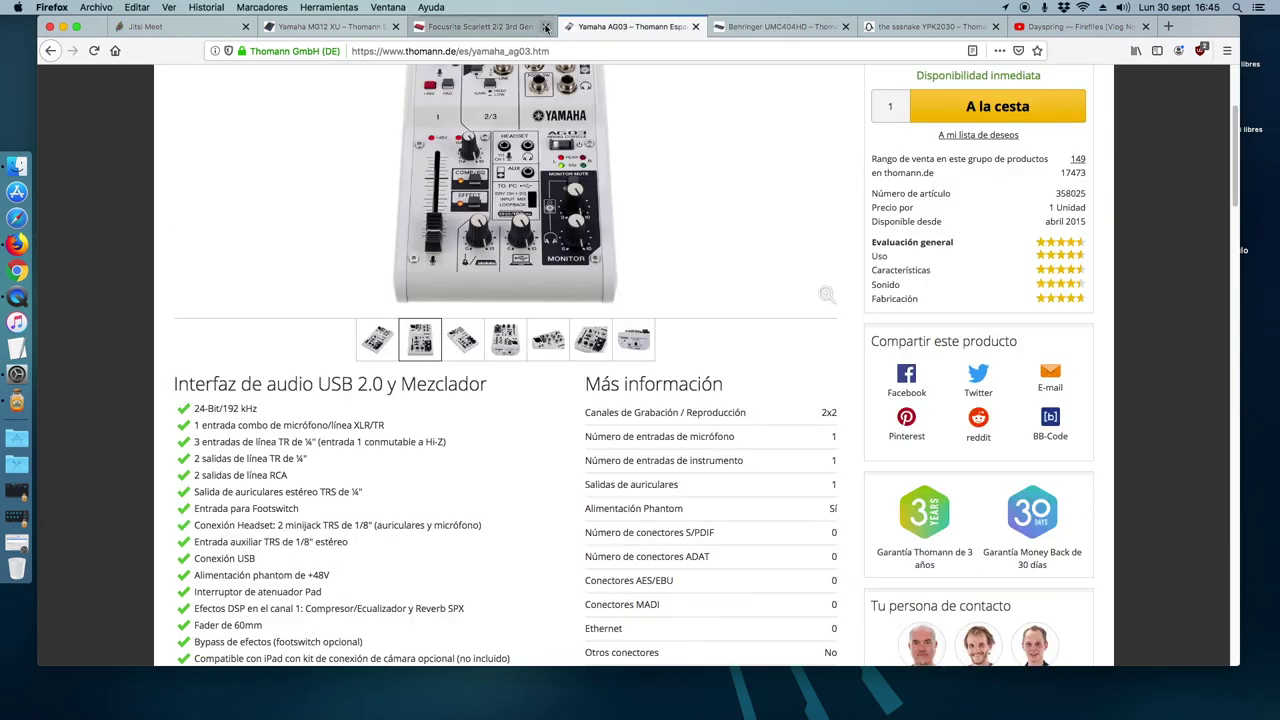
click(497, 28)
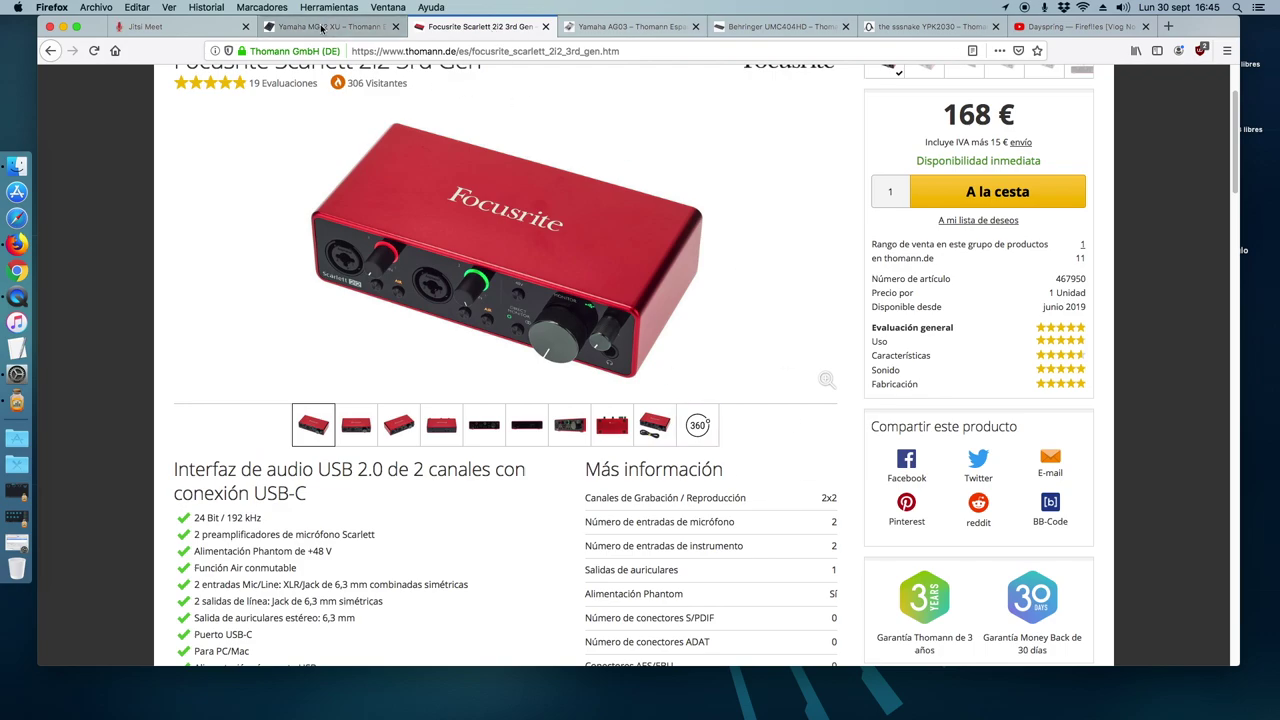
click(322, 28)
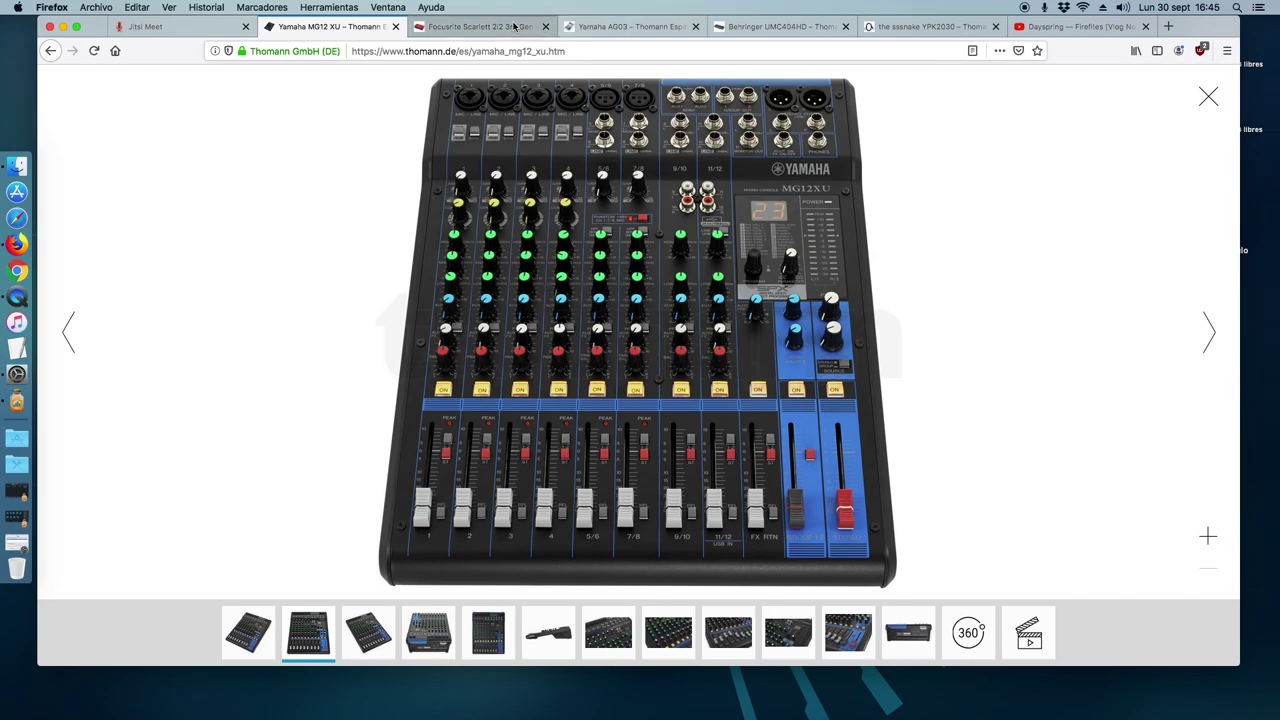
click(480, 27)
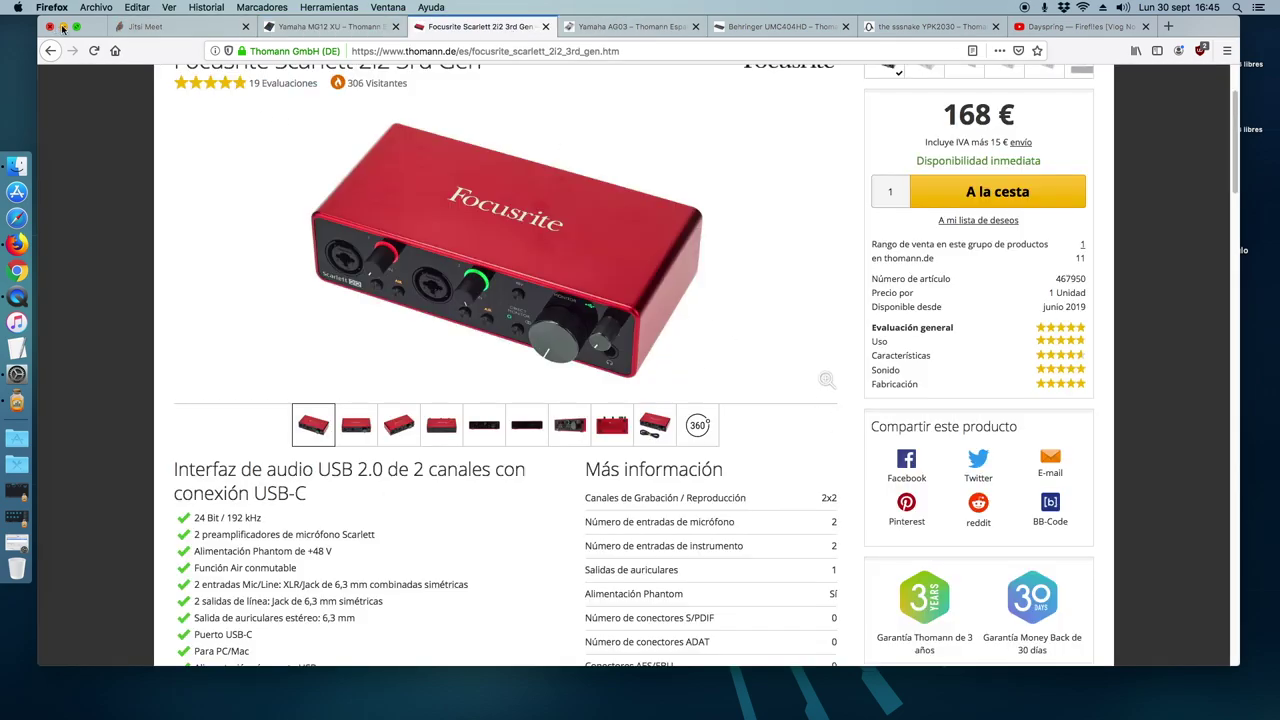
click(62, 28)
Step: Inspect the available Left Channel options in Test-Youtube's Headphones output settings and close them without choosing another
click(405, 151)
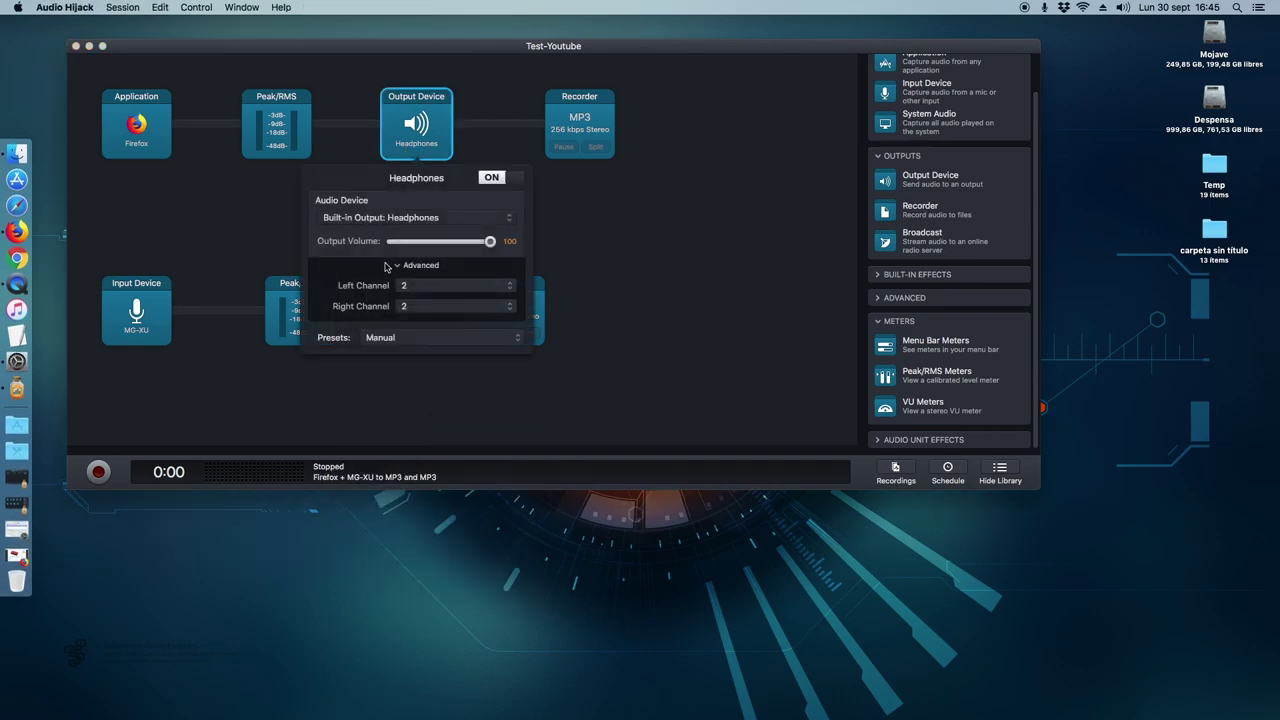
click(420, 287)
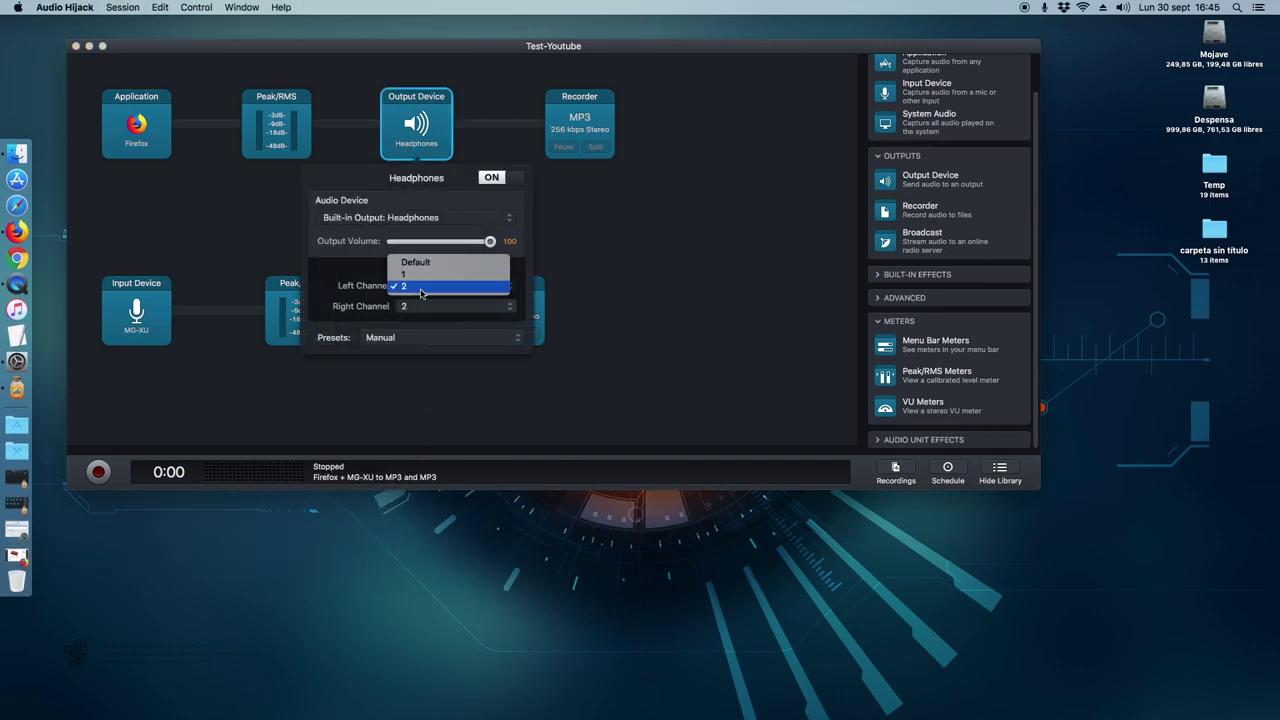
click(615, 287)
click(420, 287)
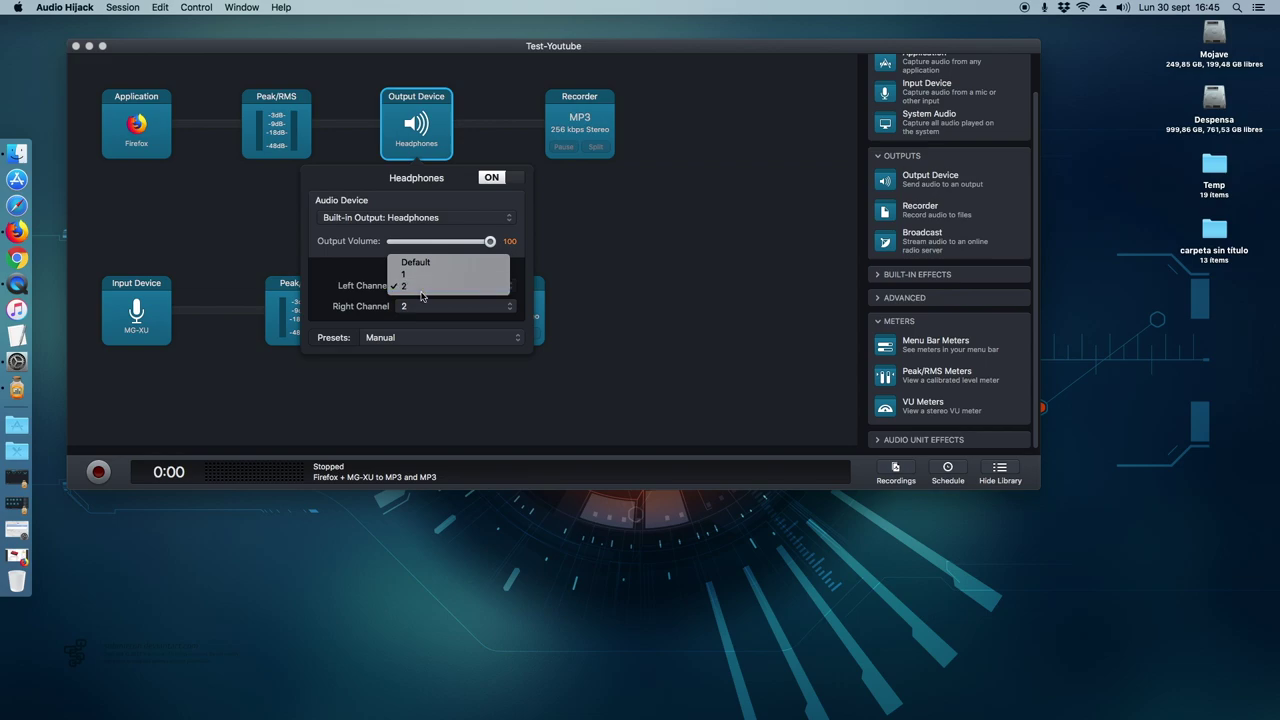
click(620, 268)
click(620, 268)
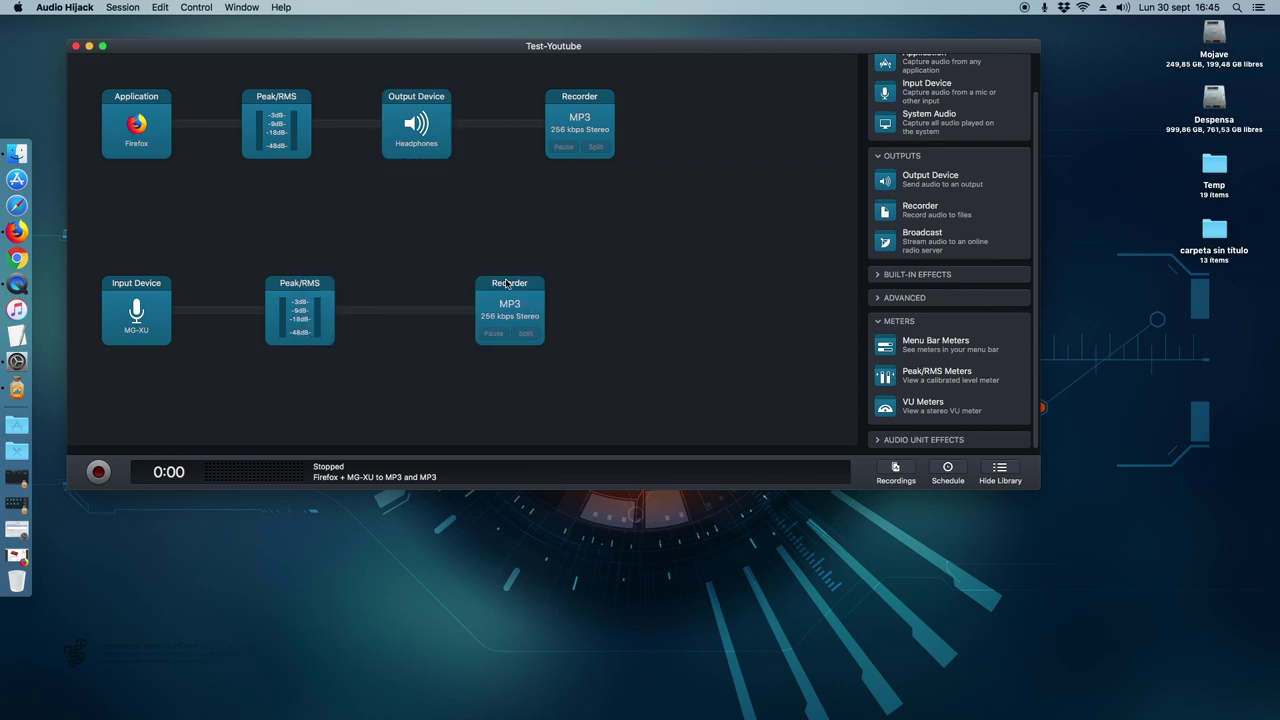
Step: Recheck the Left Channel and Right Channel assignments of Test-Youtube's Headphones output and close the block's settings
click(428, 148)
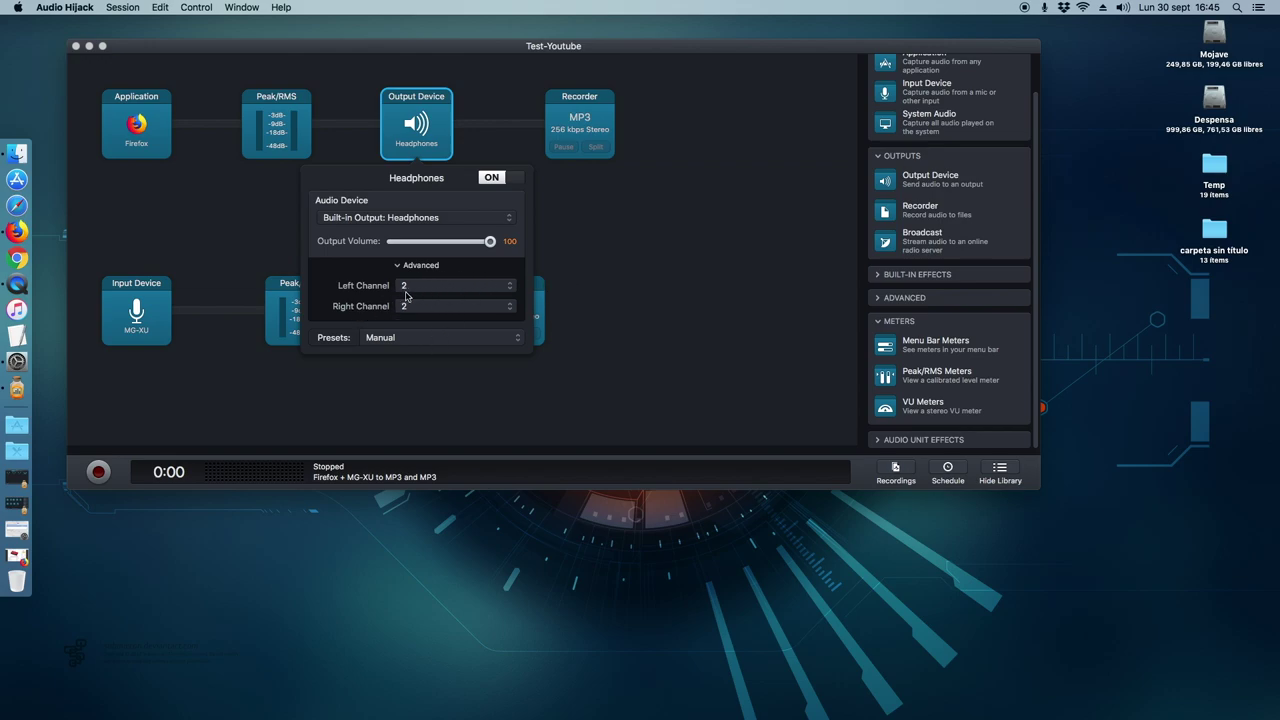
click(621, 257)
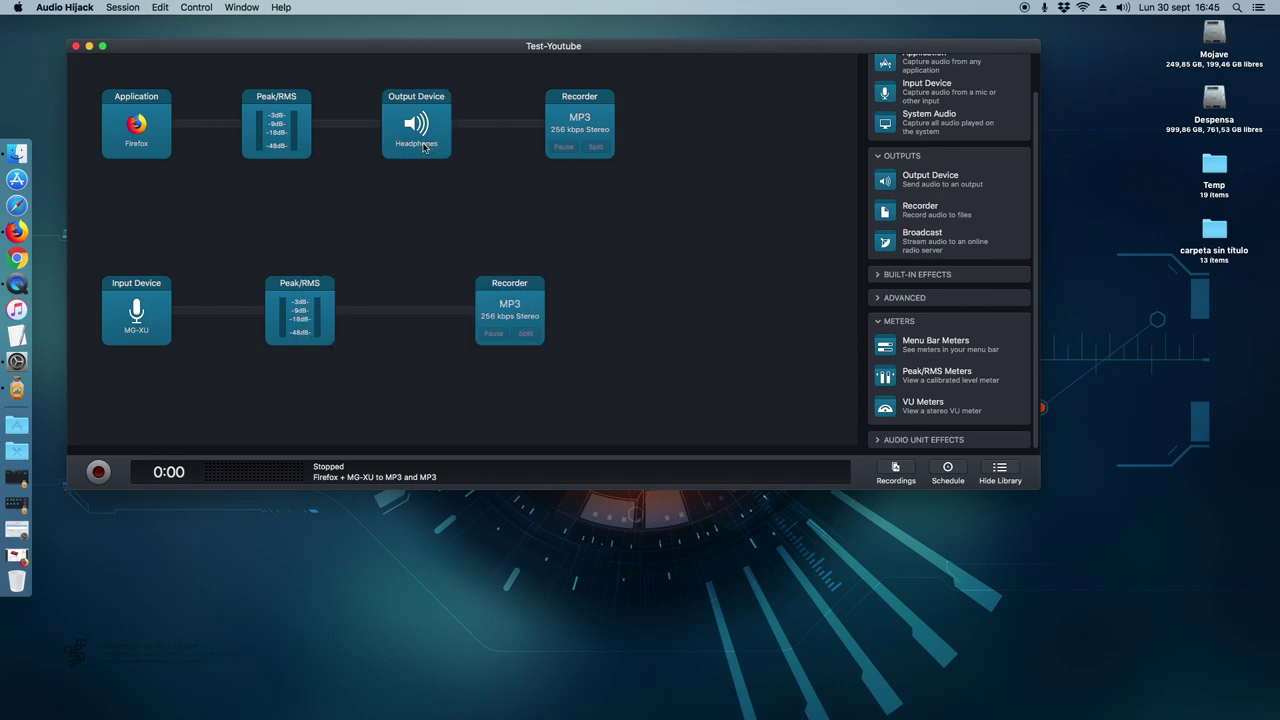
click(425, 146)
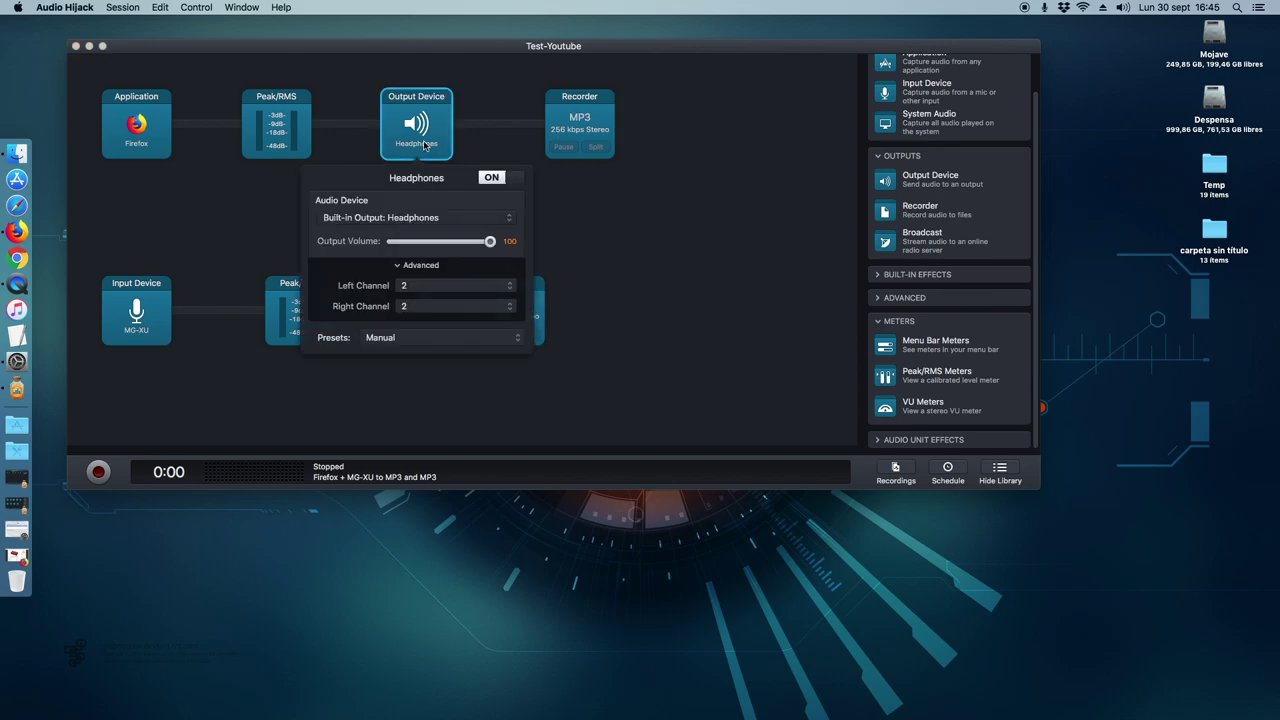
click(425, 289)
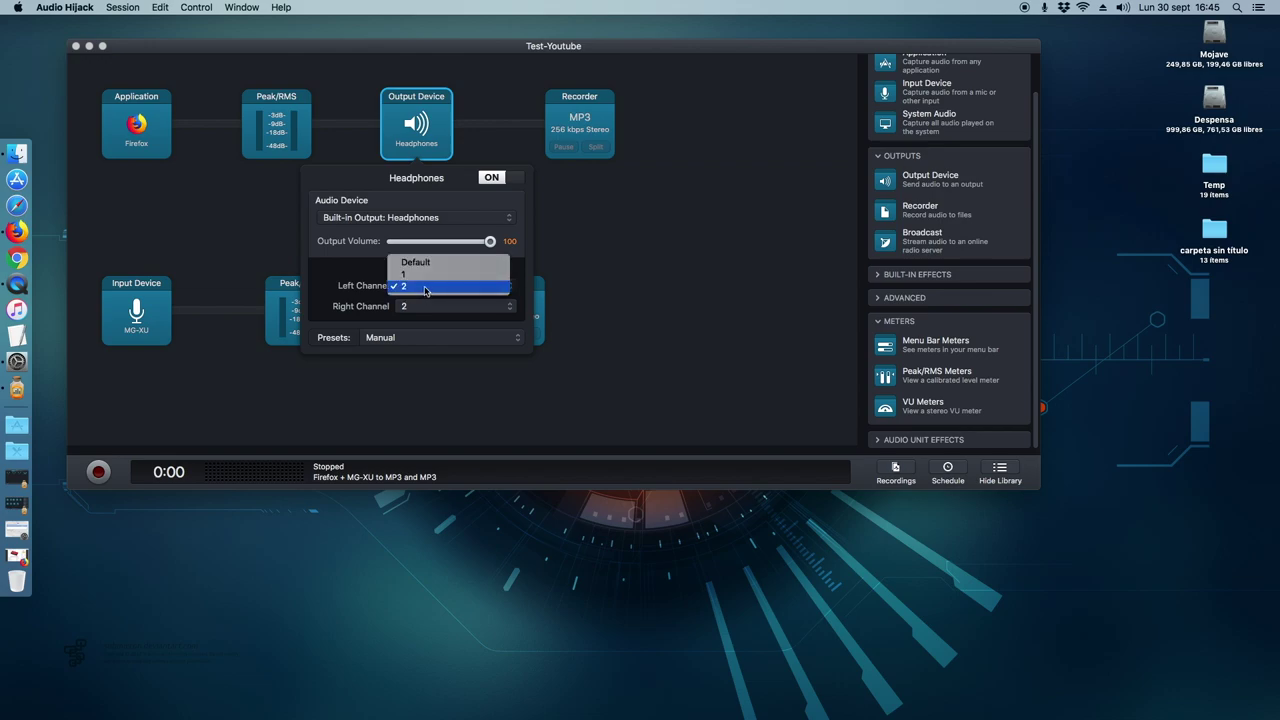
click(422, 292)
click(419, 308)
click(403, 311)
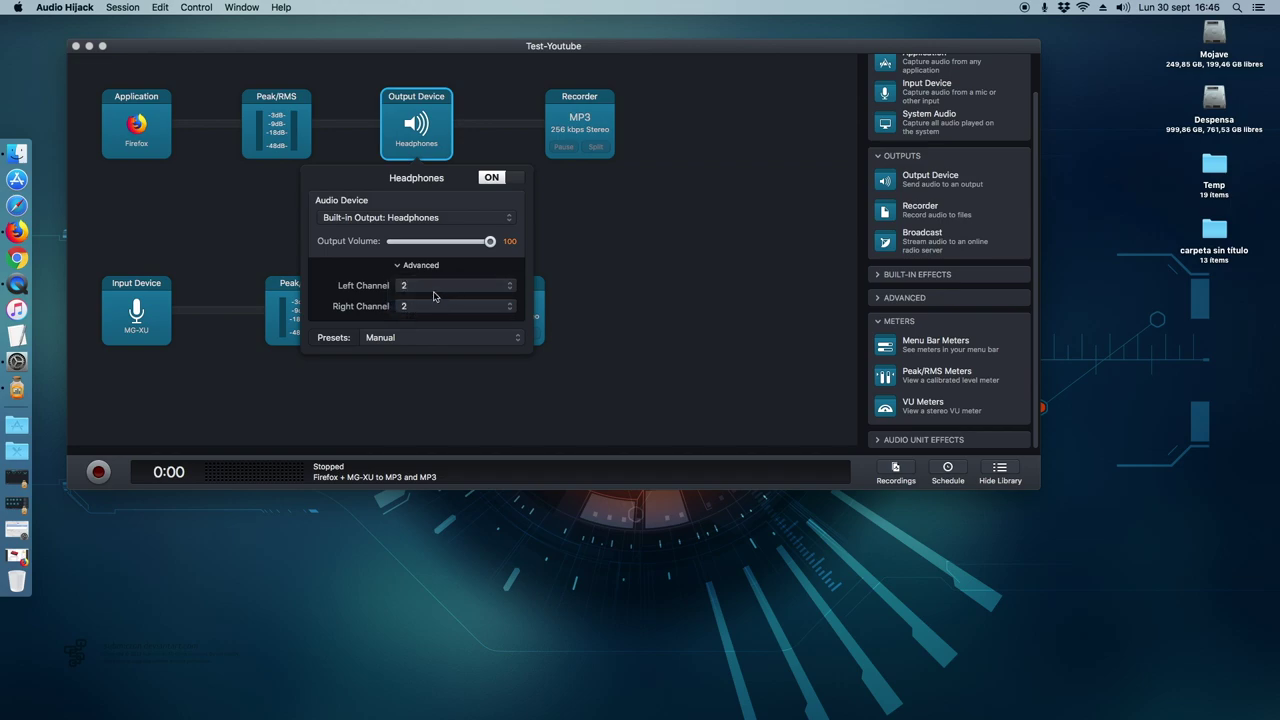
click(651, 257)
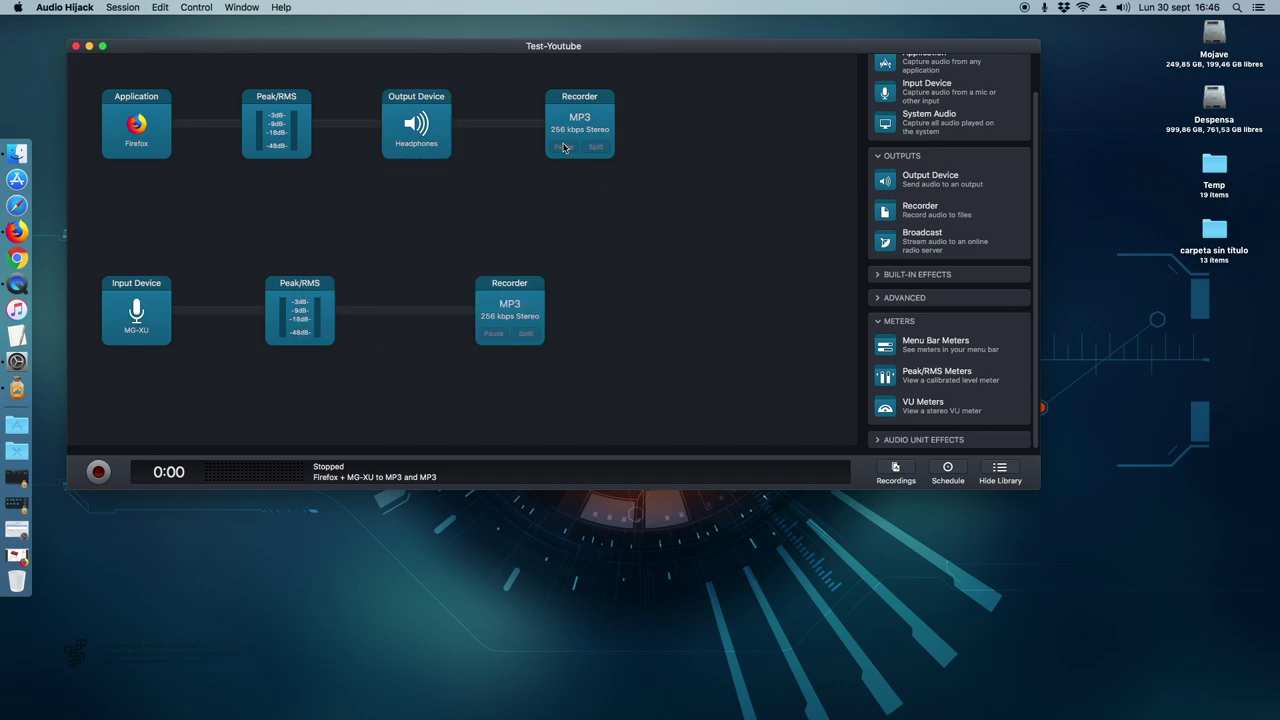
Step: In the Firefox chain's Recorder block, set the recording format to AIFF, 24 Bit, with a 48000 Hz sample rate
click(567, 128)
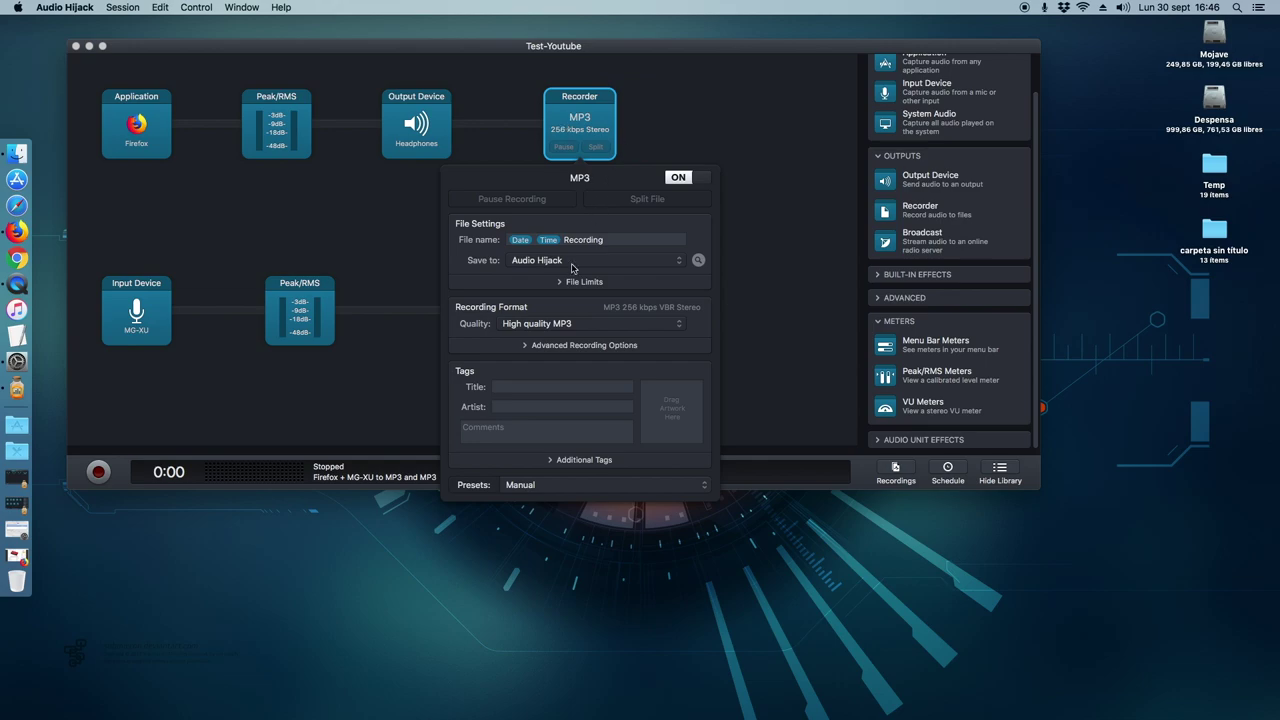
click(604, 242)
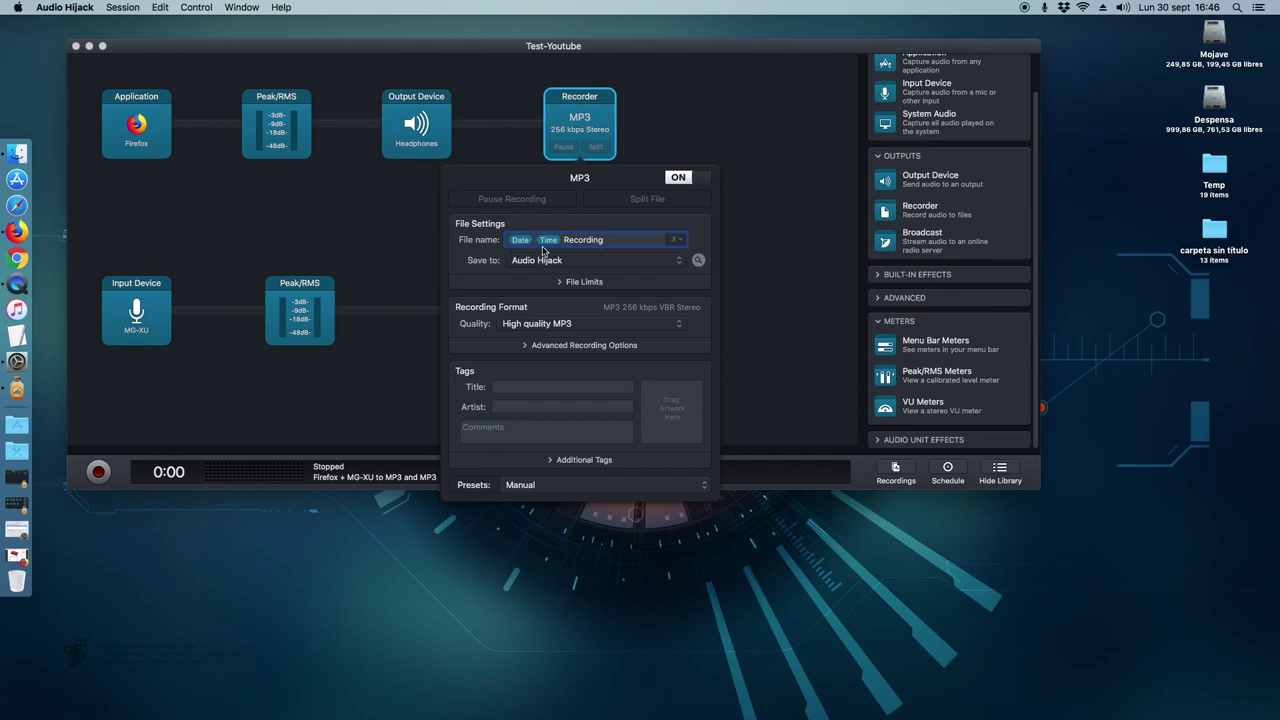
click(560, 345)
click(543, 369)
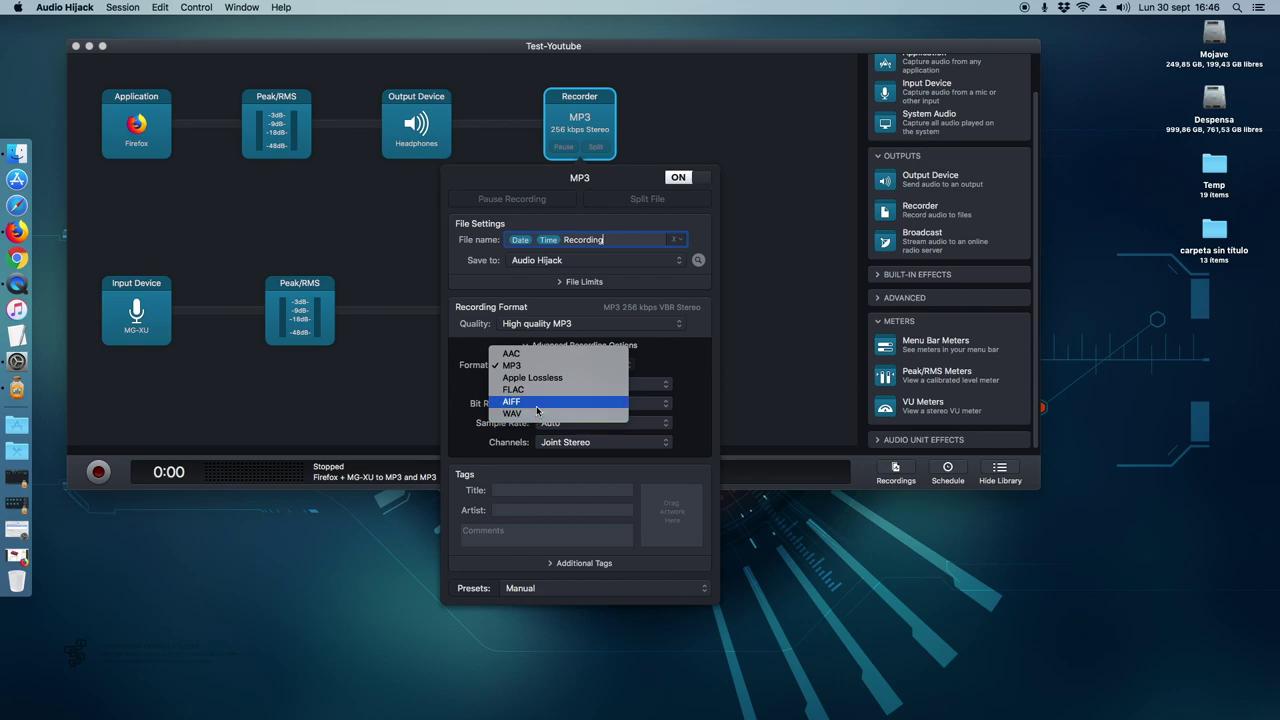
click(536, 401)
click(575, 390)
click(559, 410)
click(560, 412)
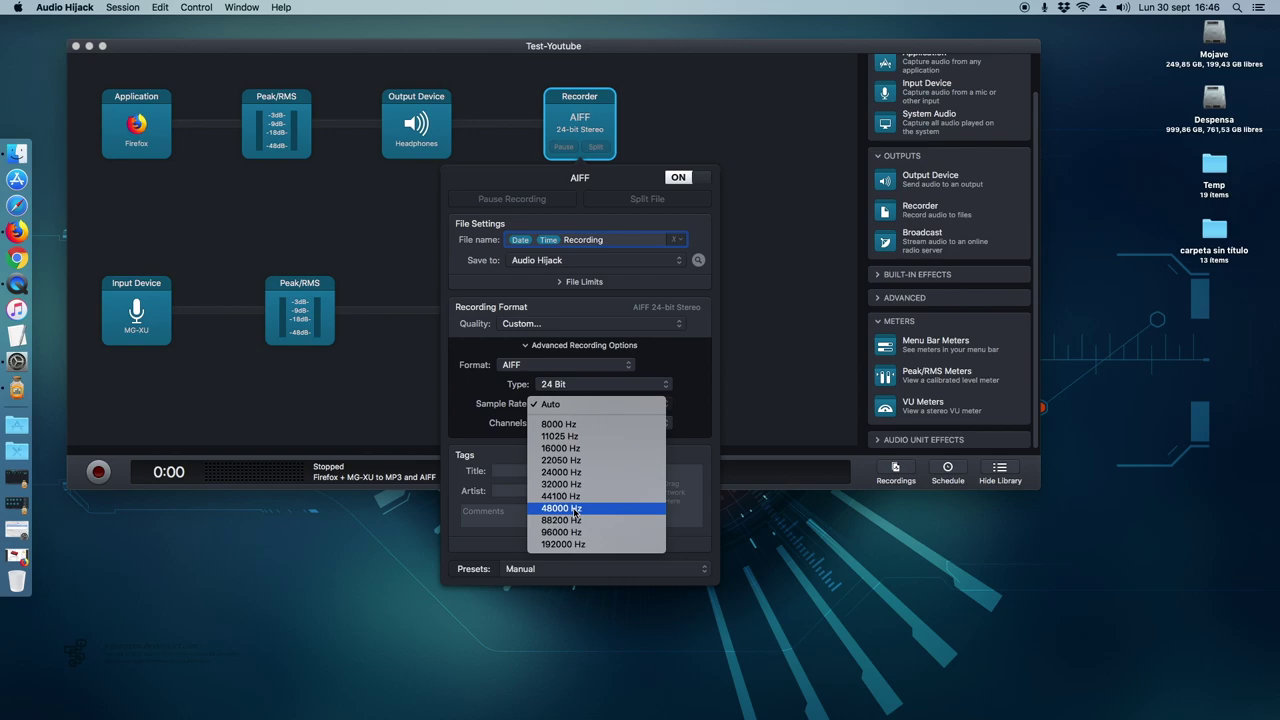
click(578, 508)
Step: Set the Firefox chain's Recorder channels to Mono, keep AIFF as its format and close the block's settings
click(559, 426)
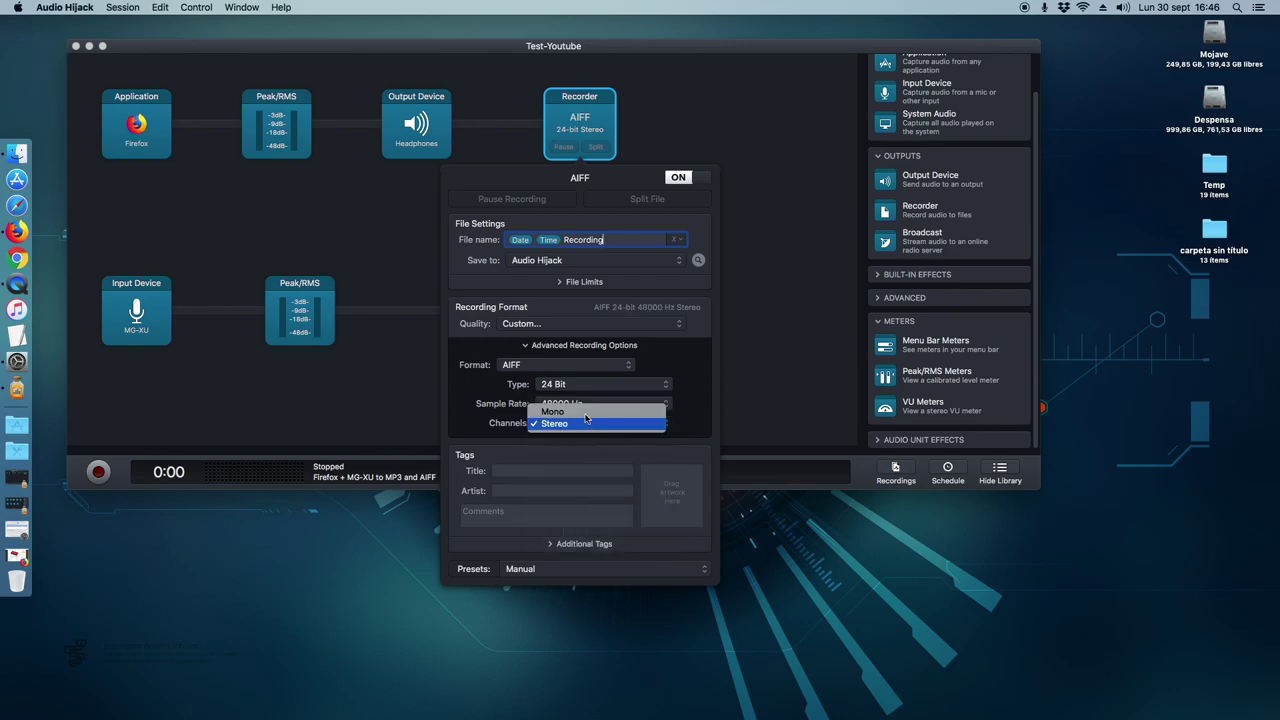
click(562, 412)
click(570, 425)
click(571, 424)
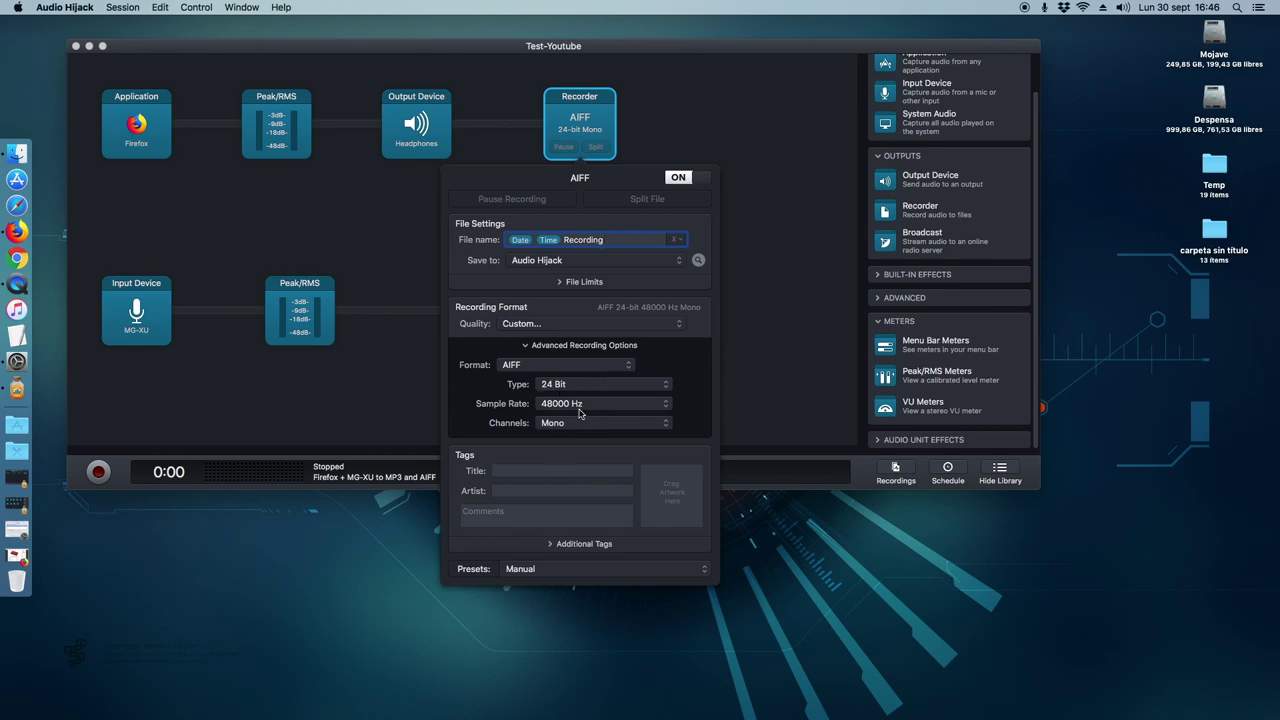
click(527, 367)
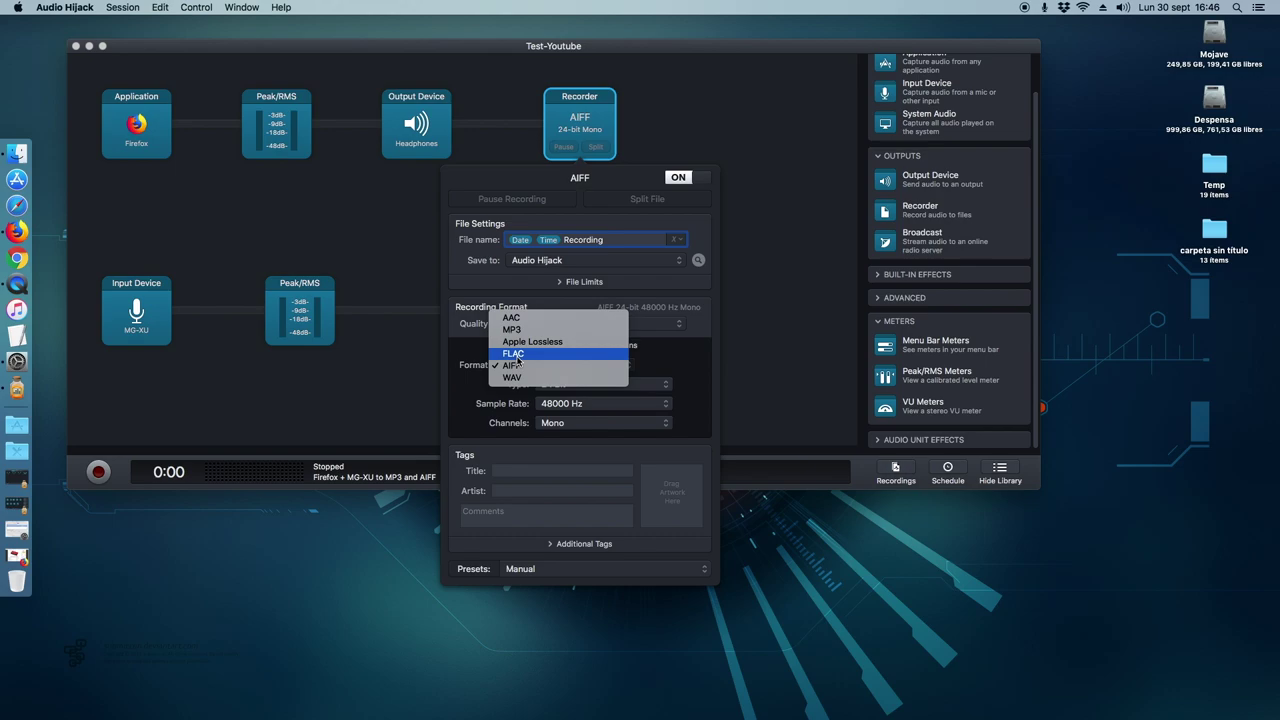
click(585, 369)
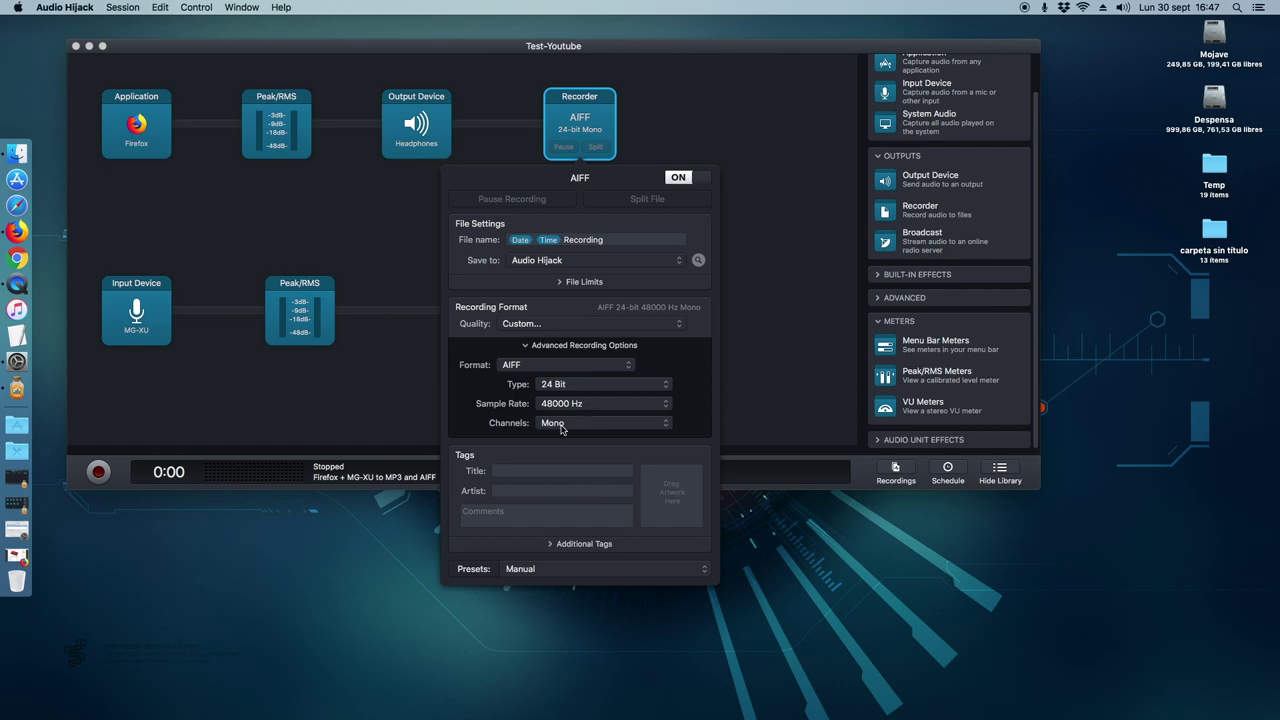
click(783, 360)
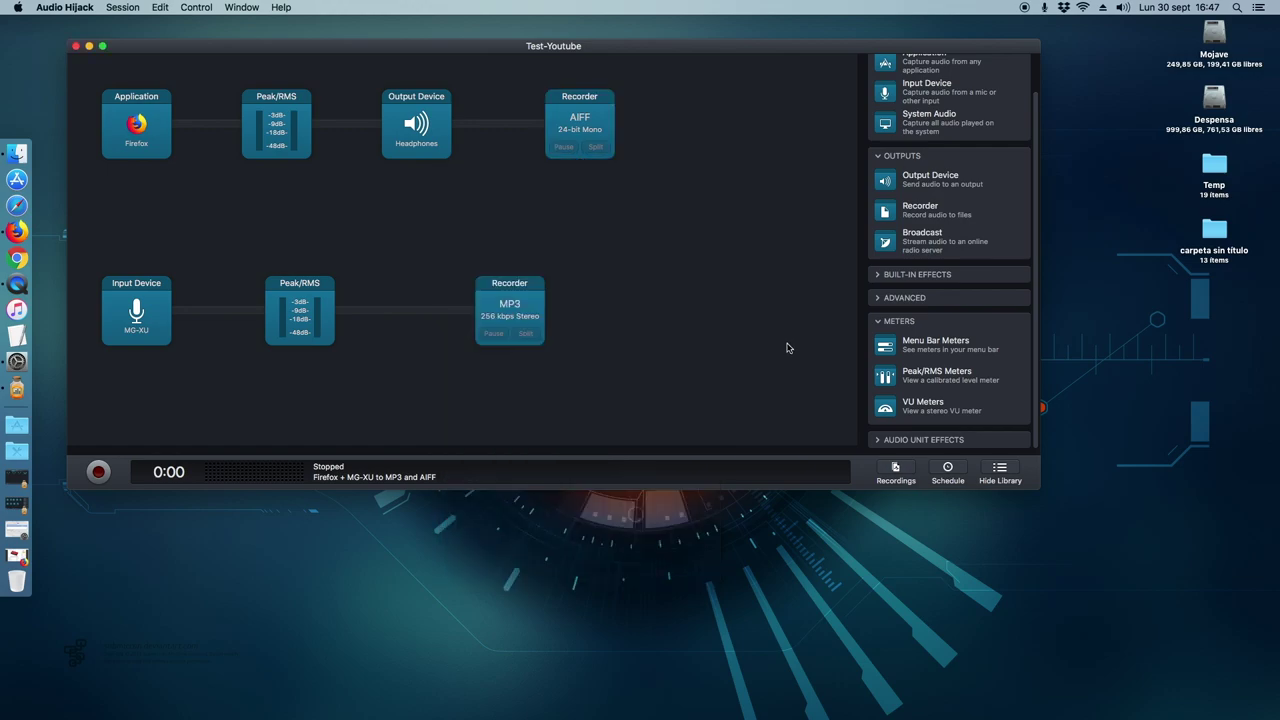
Step: Review the settings of the Firefox Application, Peak/RMS and Headphones output blocks in the Test-Youtube session
click(137, 133)
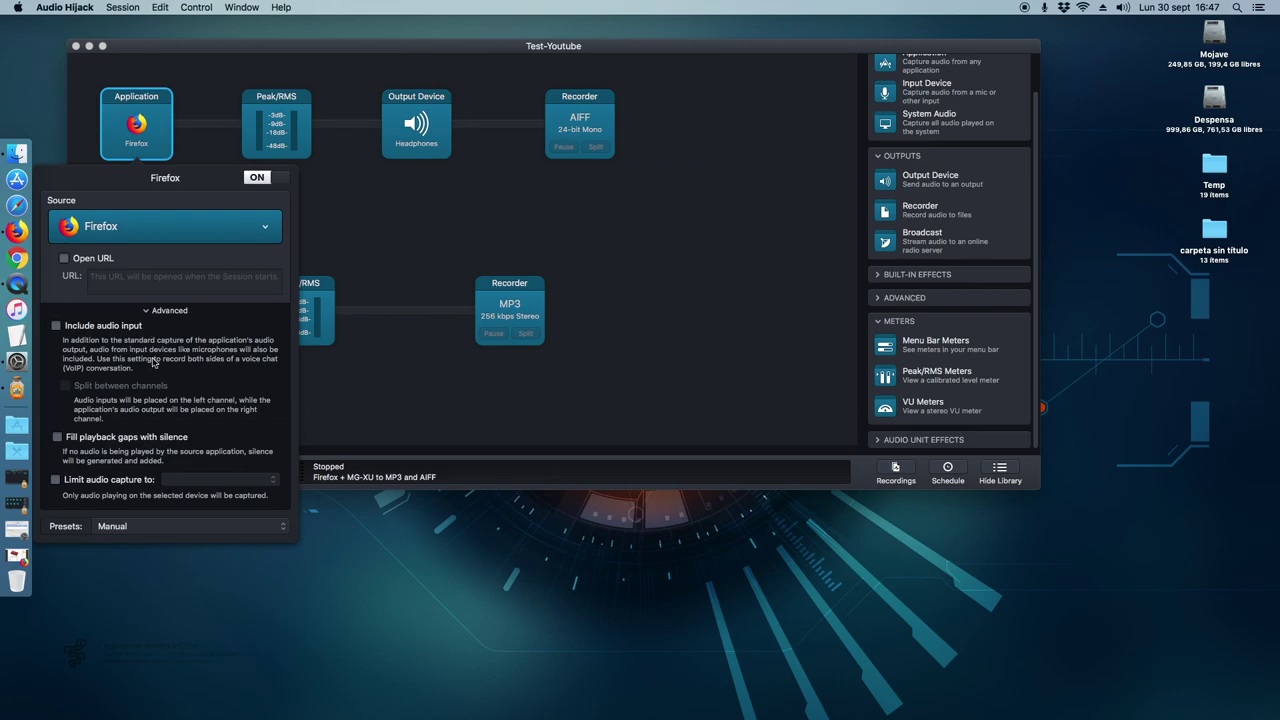
click(345, 244)
click(290, 145)
click(393, 196)
click(425, 137)
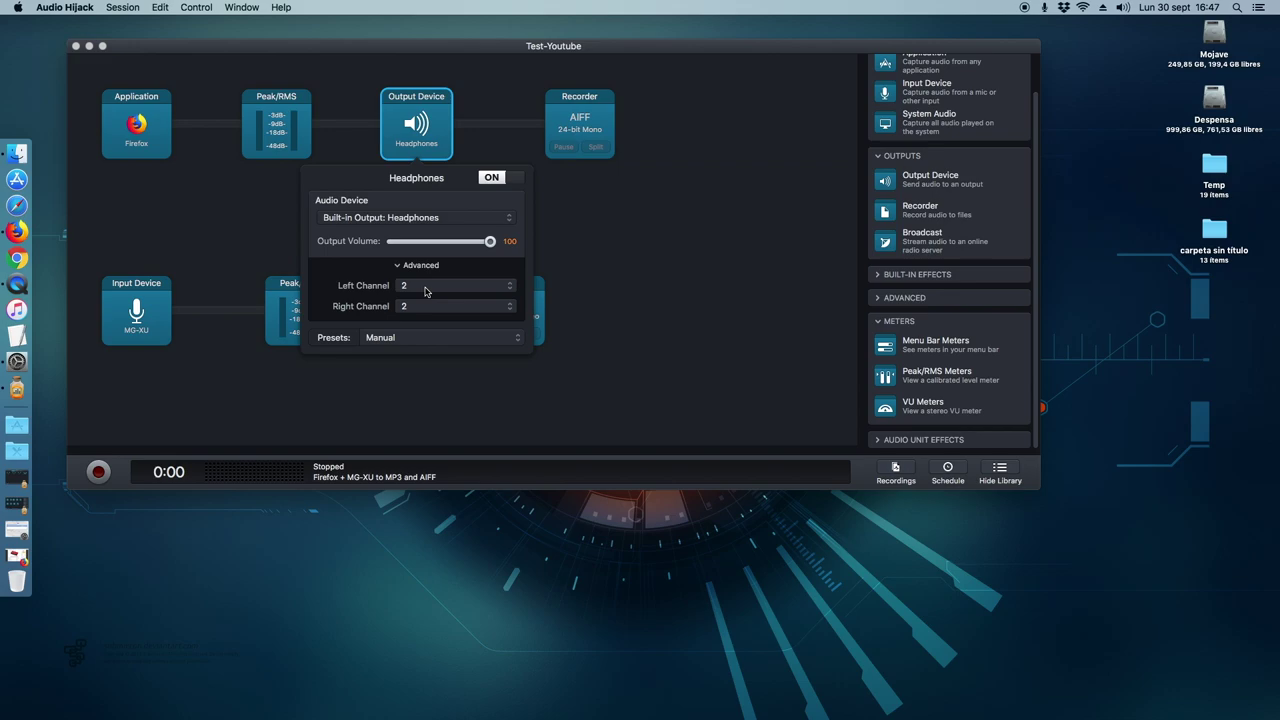
click(603, 255)
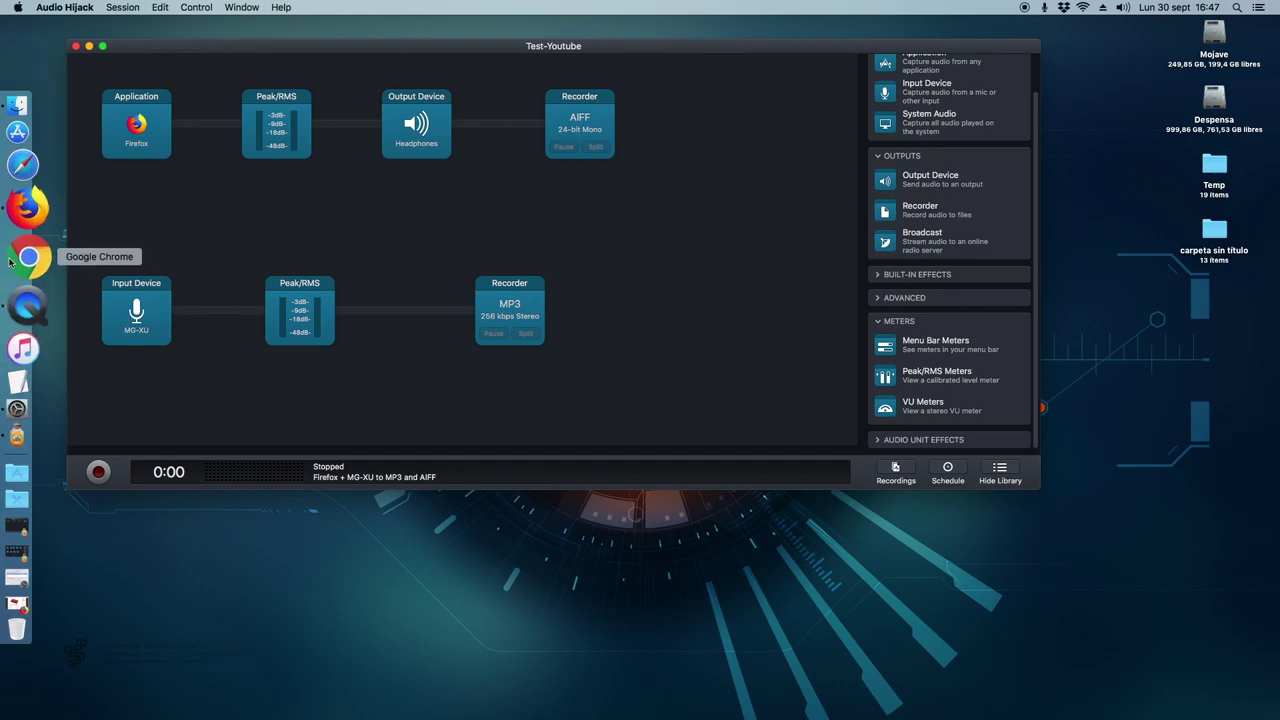
Step: Switch to Firefox, view the Yamaha MG12 XU mixer's product image and minimise the browser
click(17, 231)
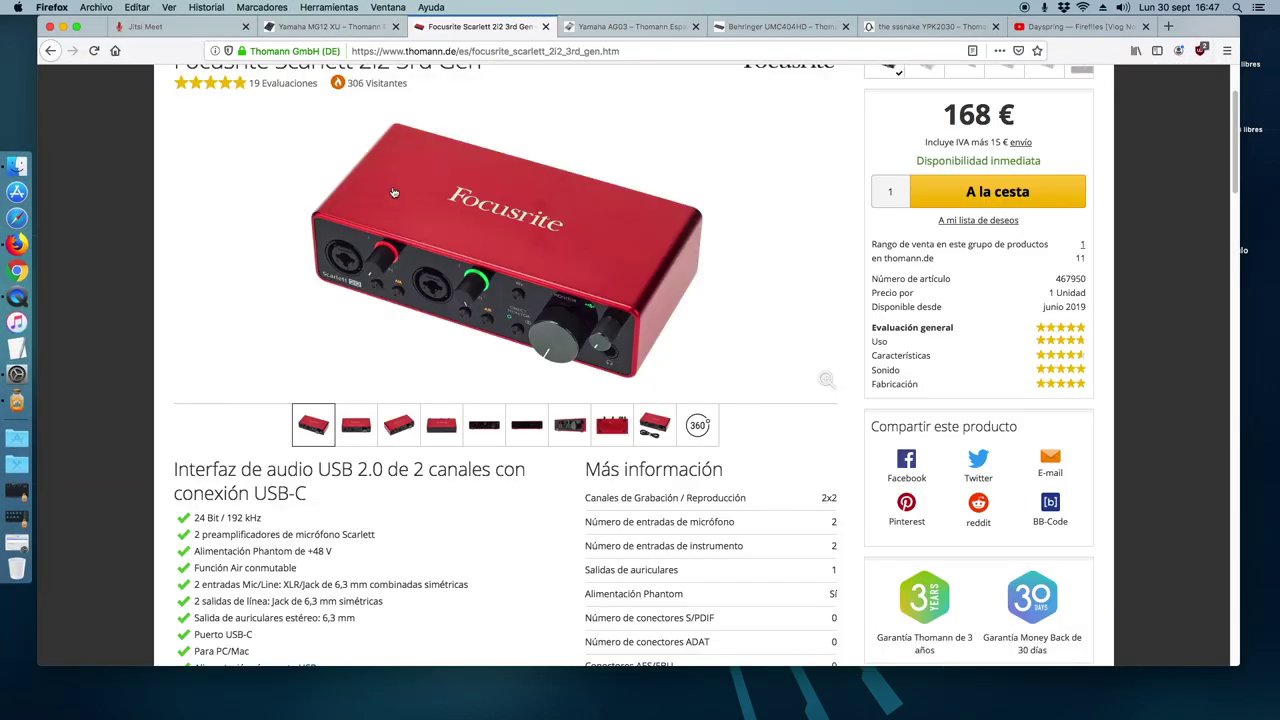
click(330, 26)
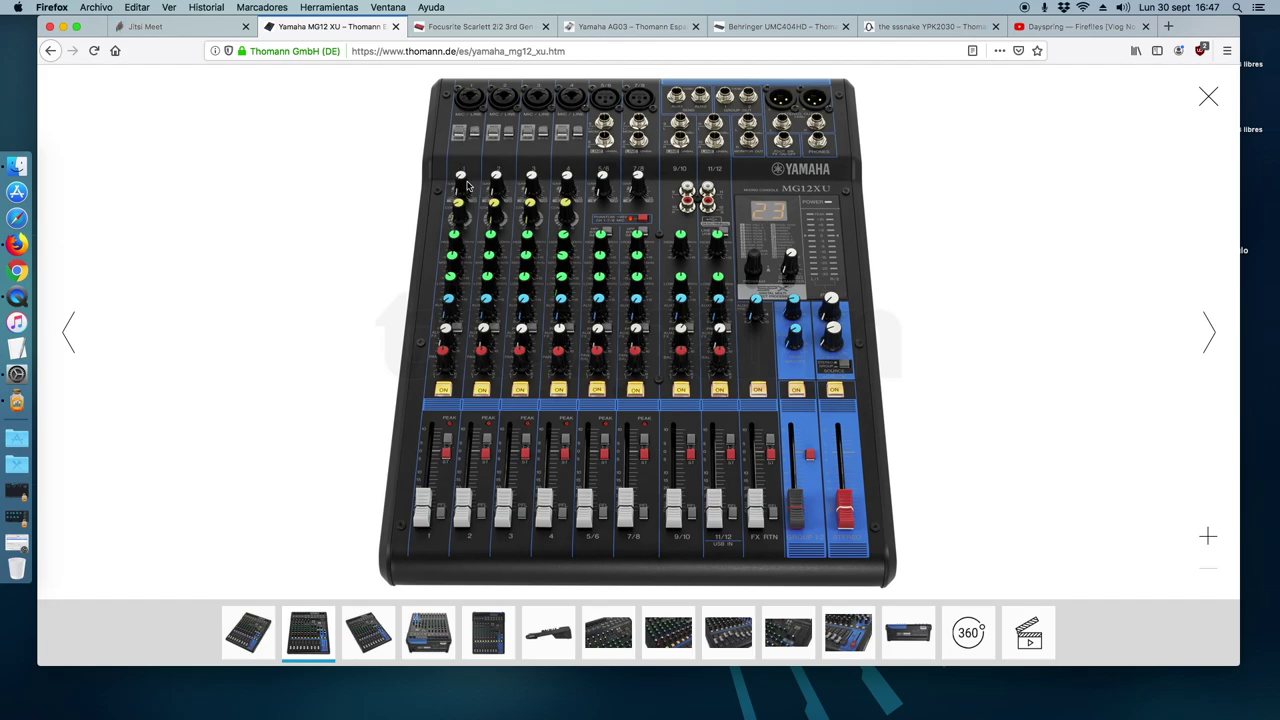
click(63, 27)
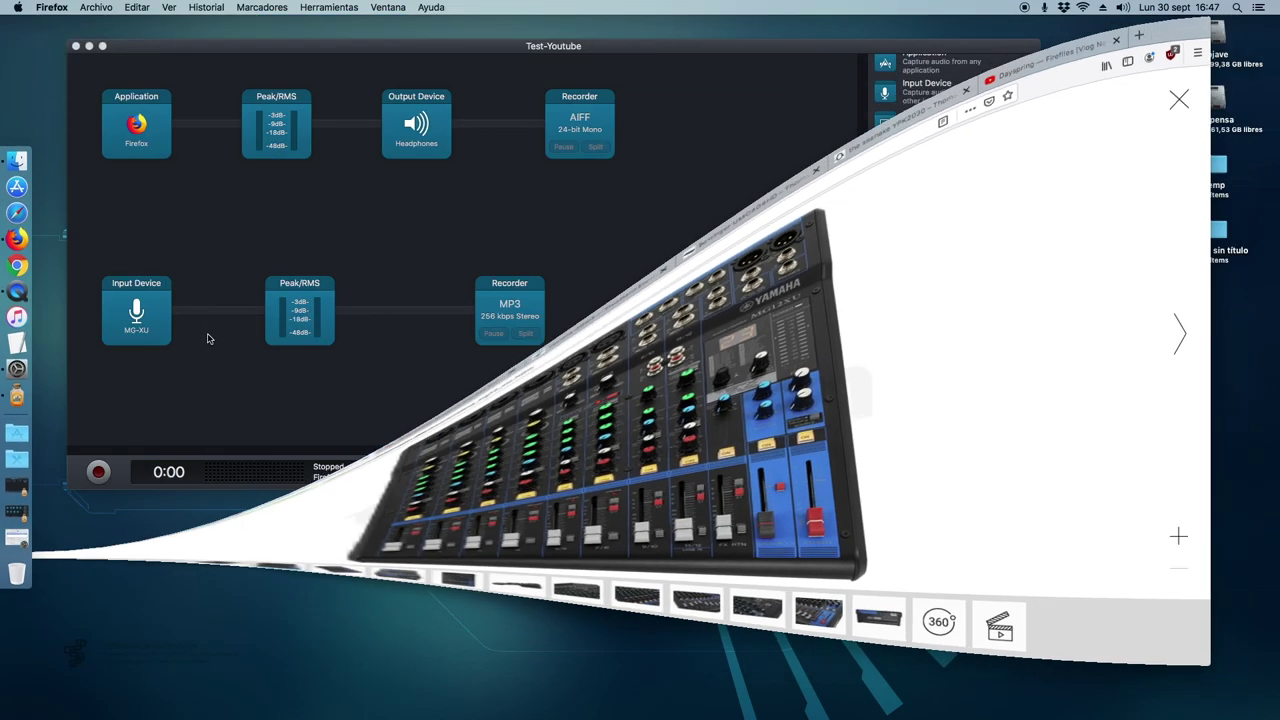
Step: Inspect the available Left Channel options in the MG-XU input's advanced settings and revisit the Headphones output block
click(149, 320)
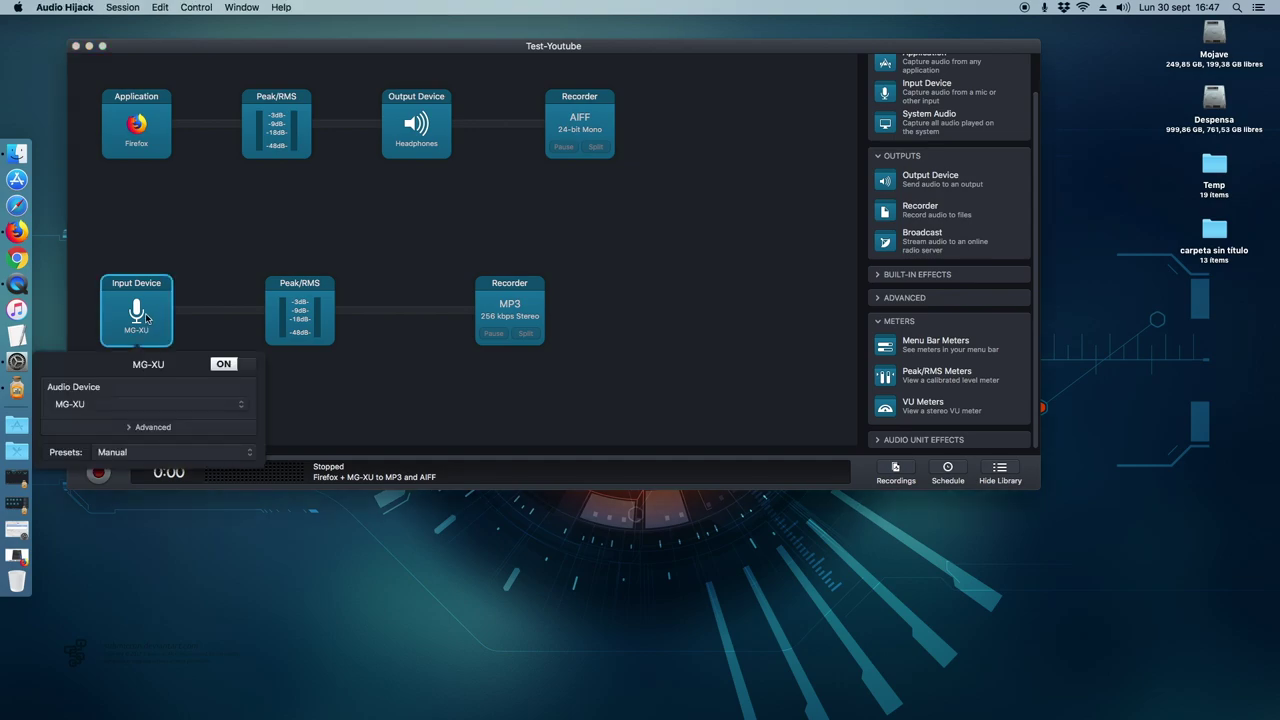
click(118, 430)
click(156, 448)
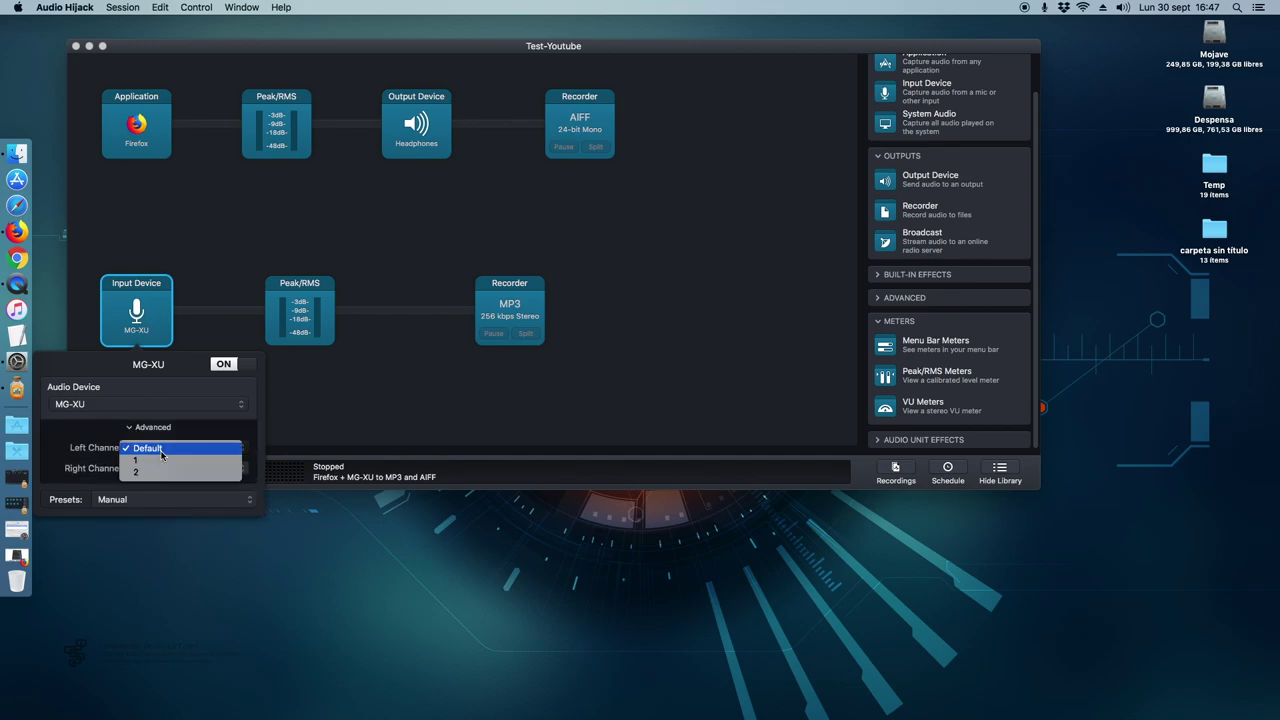
click(385, 265)
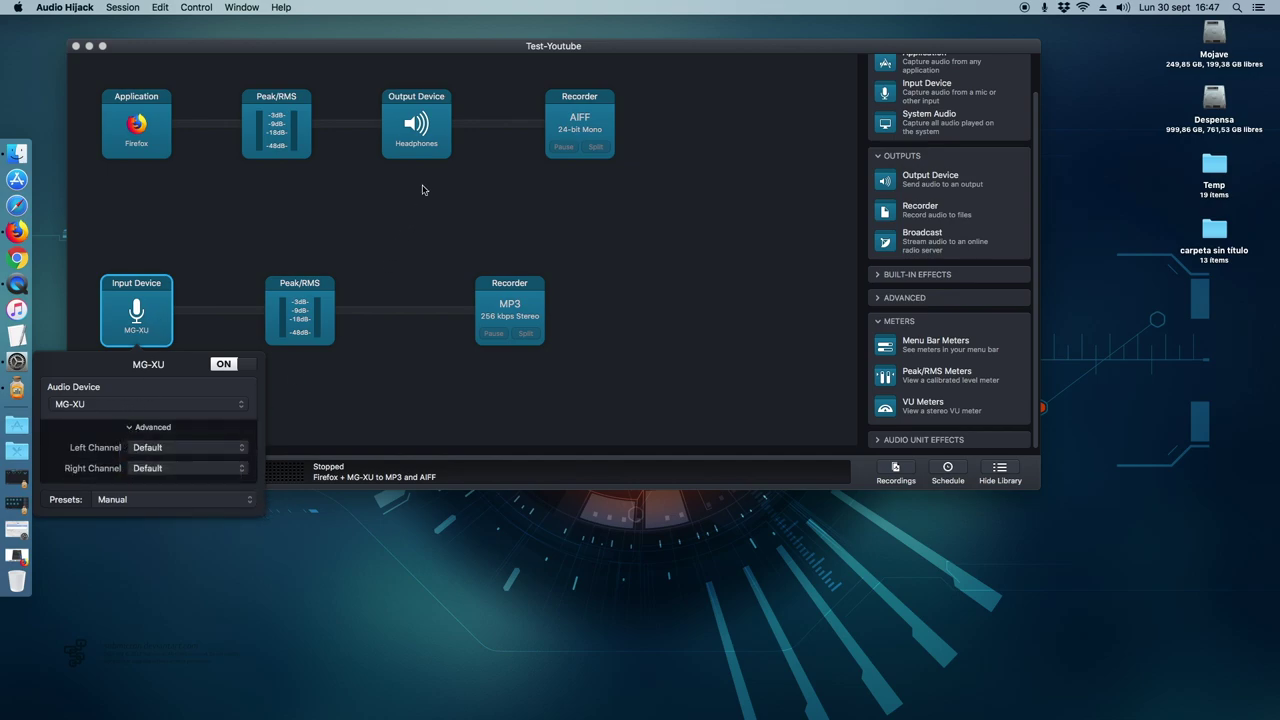
click(423, 157)
click(423, 157)
click(244, 213)
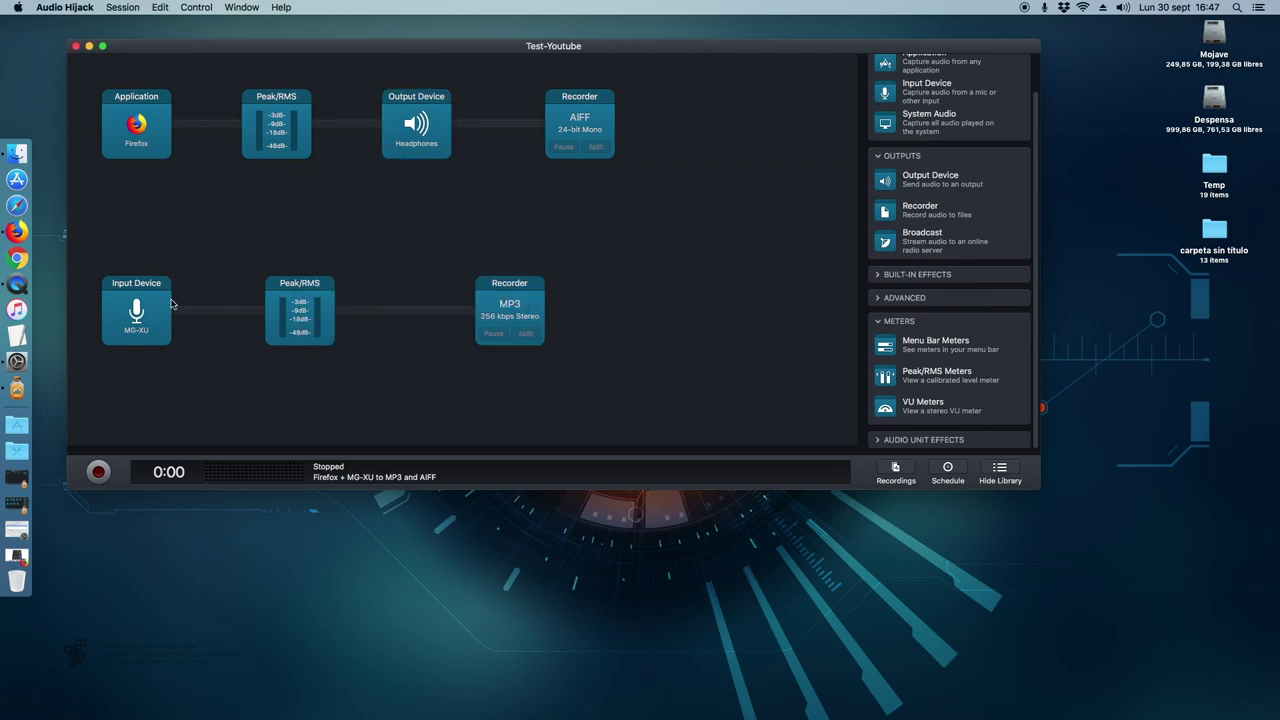
Step: In the MG-XU input's advanced options, set both Left Channel and Right Channel to 1 and close the settings
click(143, 326)
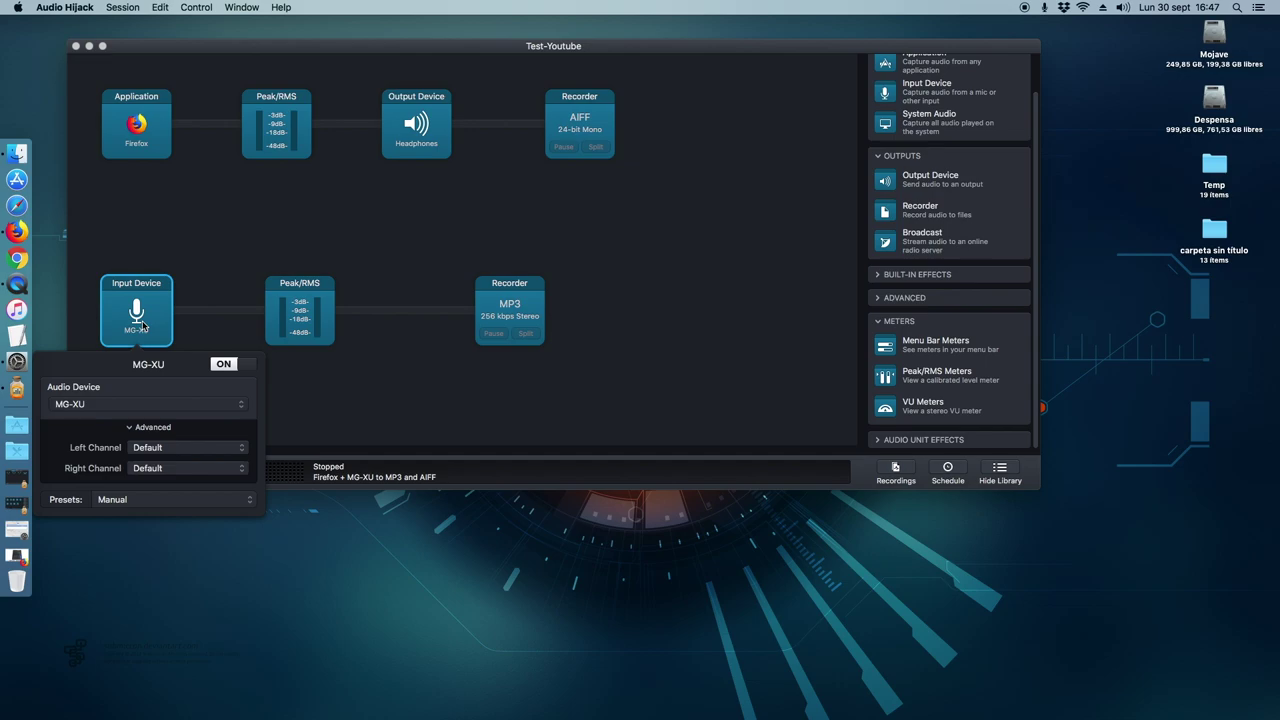
click(165, 449)
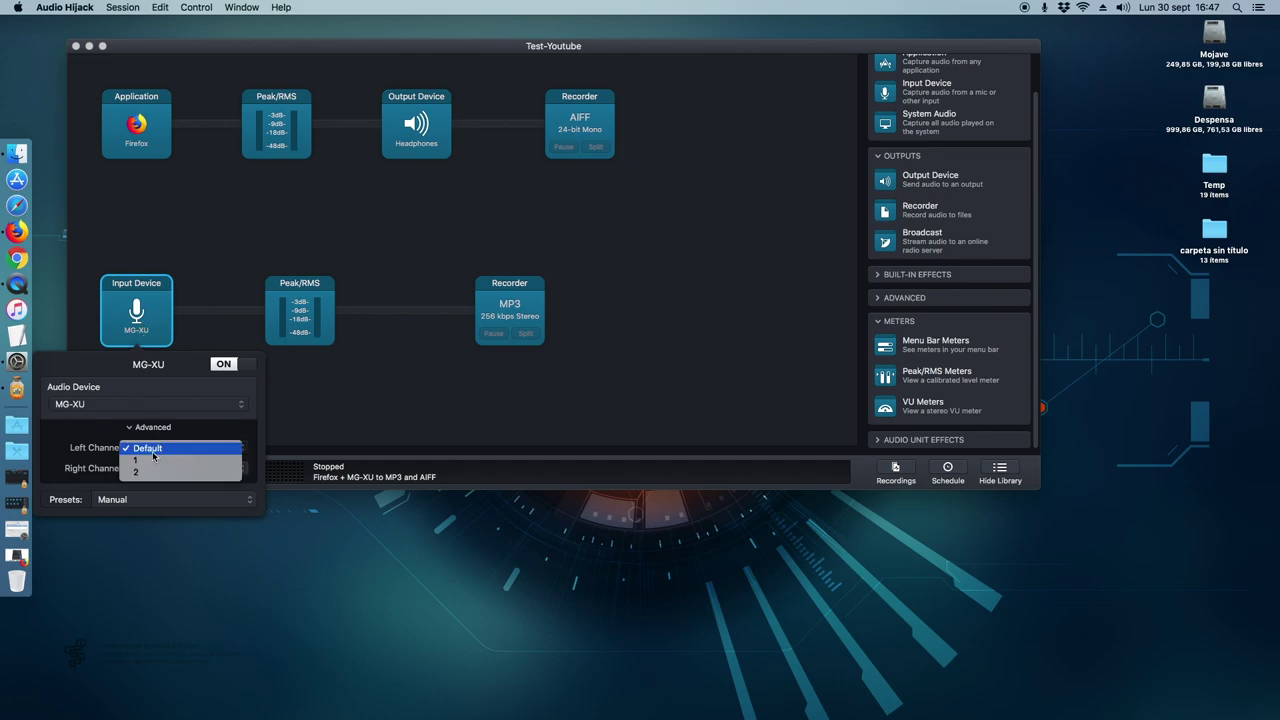
click(154, 460)
click(157, 469)
click(146, 492)
click(146, 476)
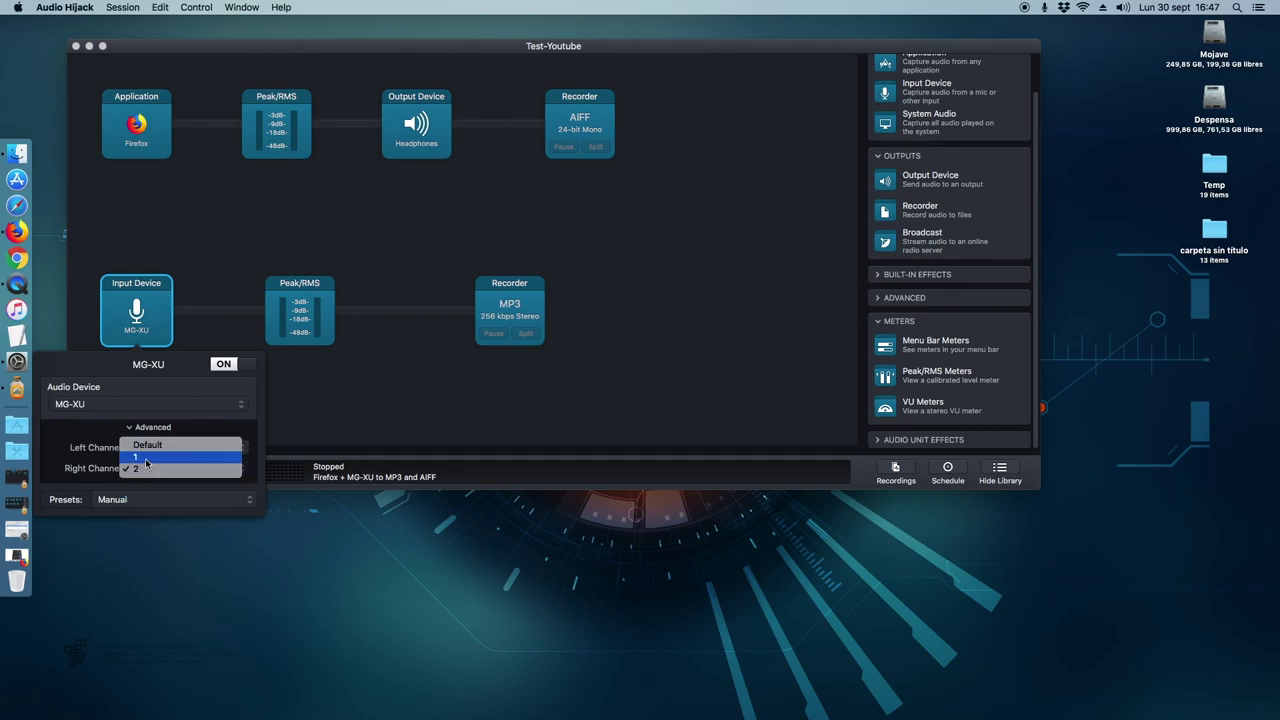
click(146, 457)
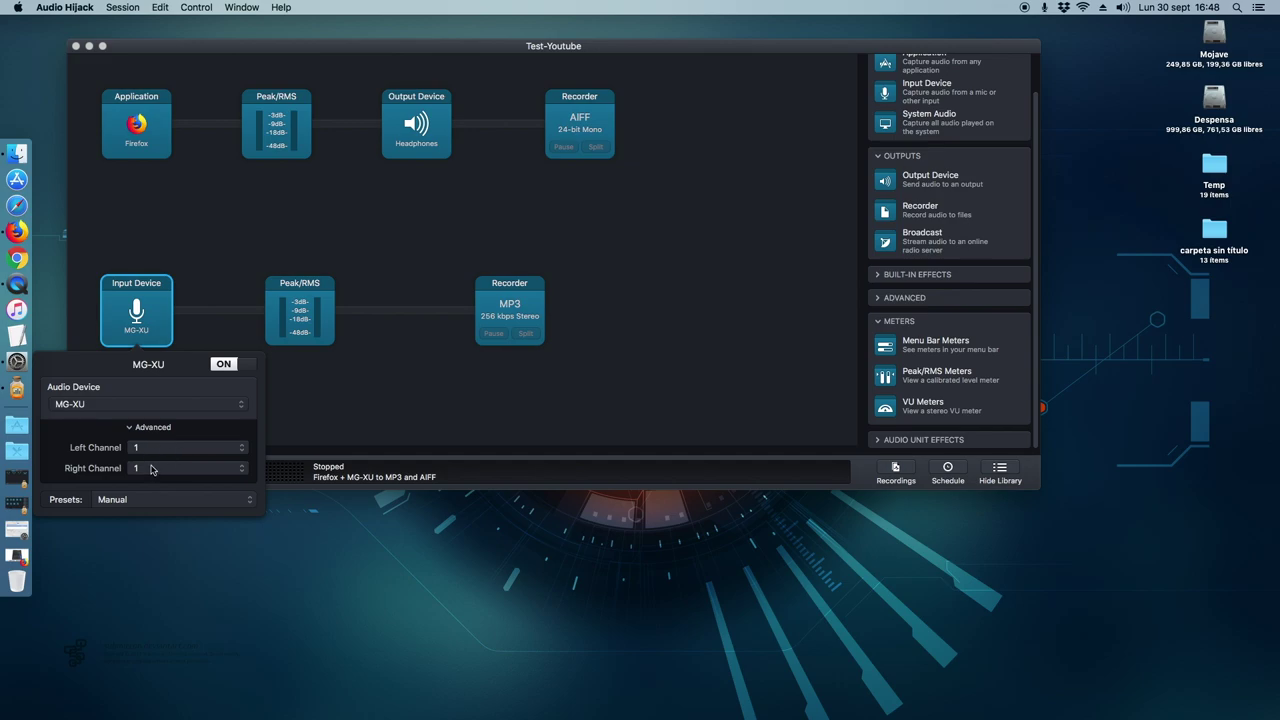
click(375, 380)
Step: Compare the channel assignments of the Headphones output and the MG-XU input, and revisit the Firefox Application block
click(415, 146)
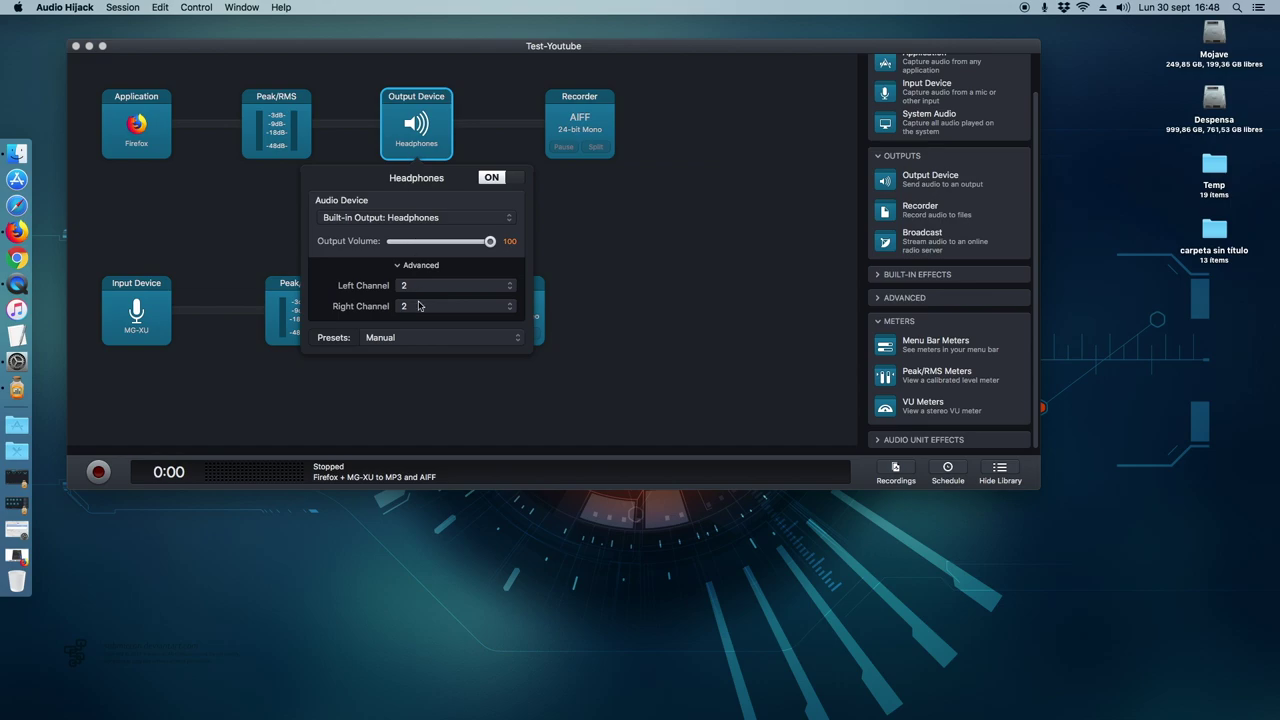
click(409, 364)
click(149, 318)
click(228, 218)
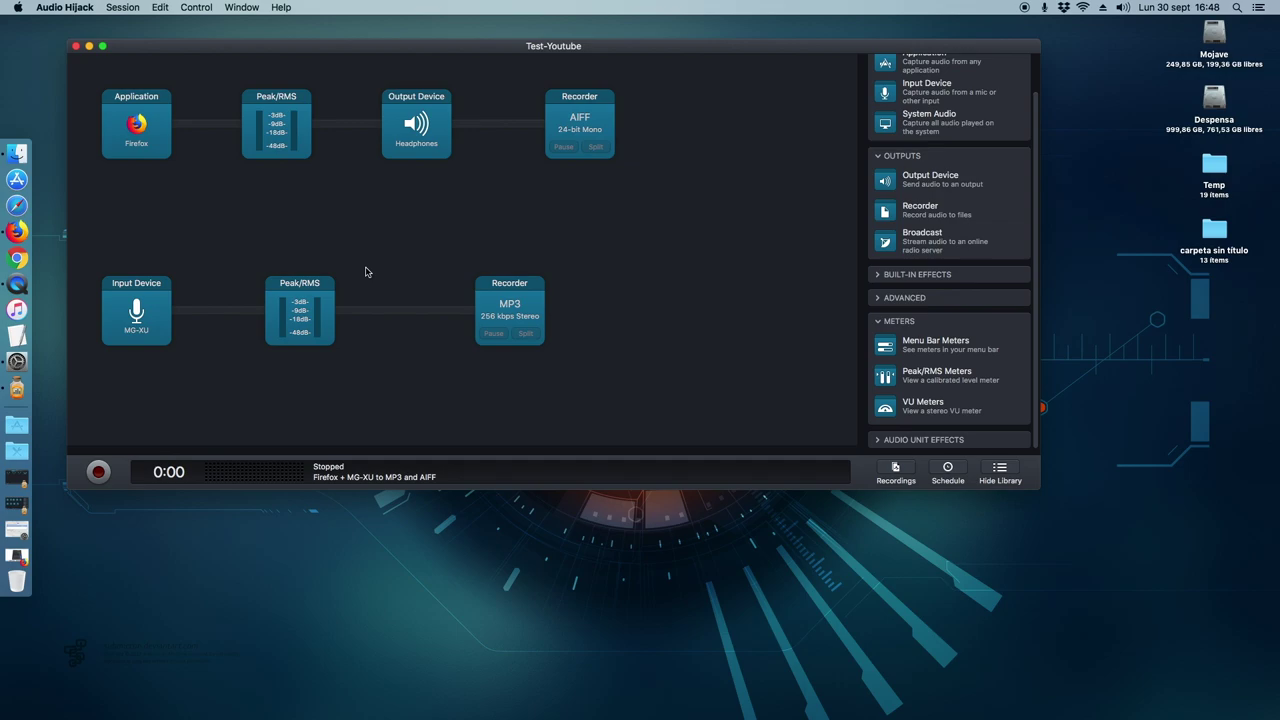
click(138, 322)
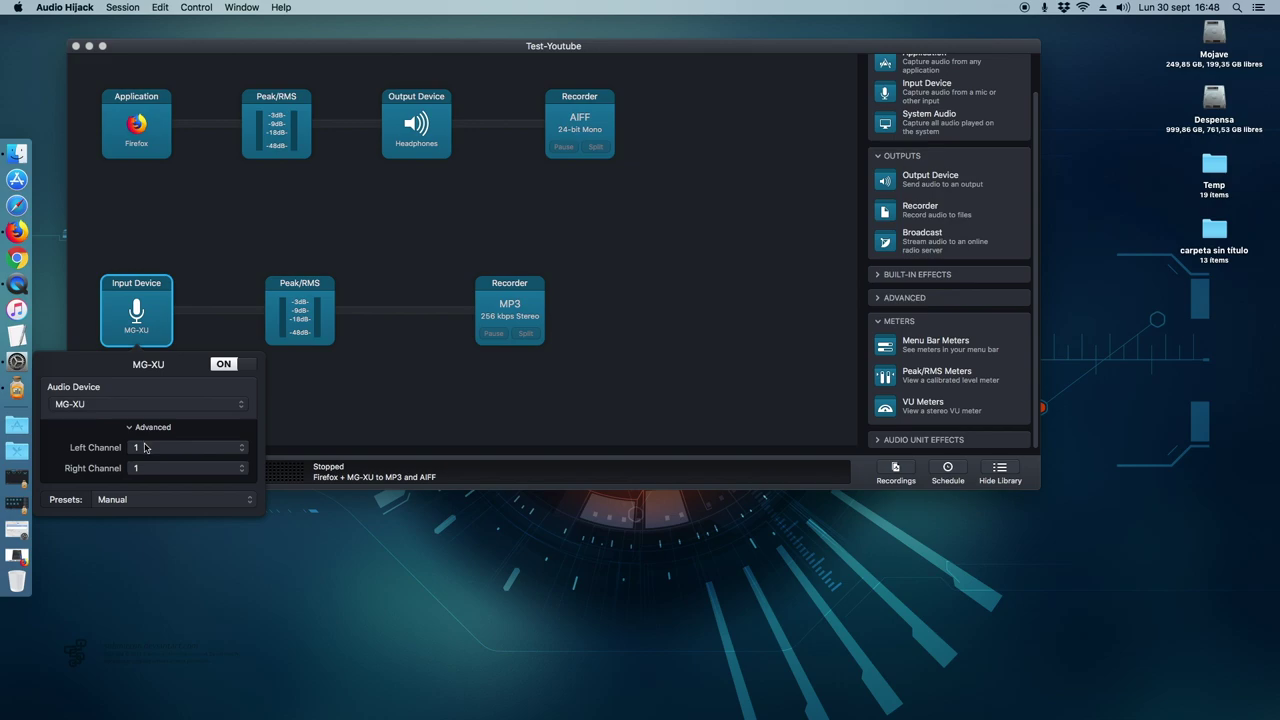
click(372, 262)
click(420, 125)
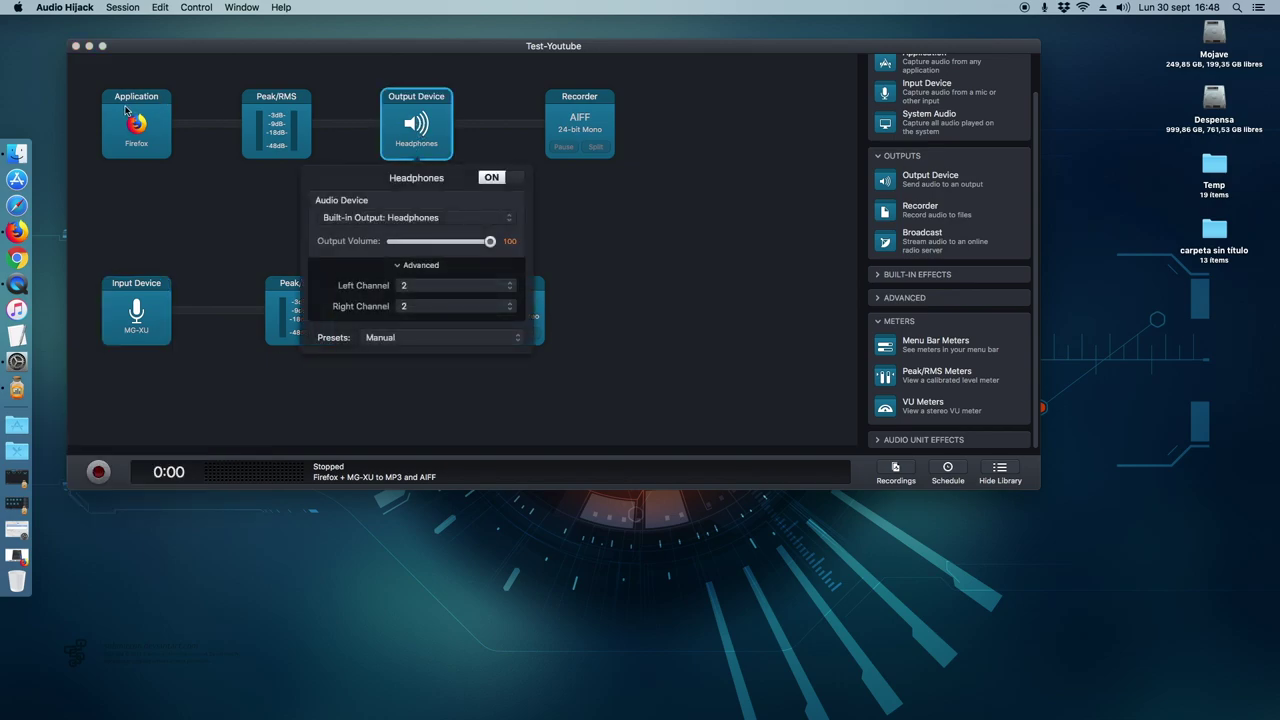
click(626, 256)
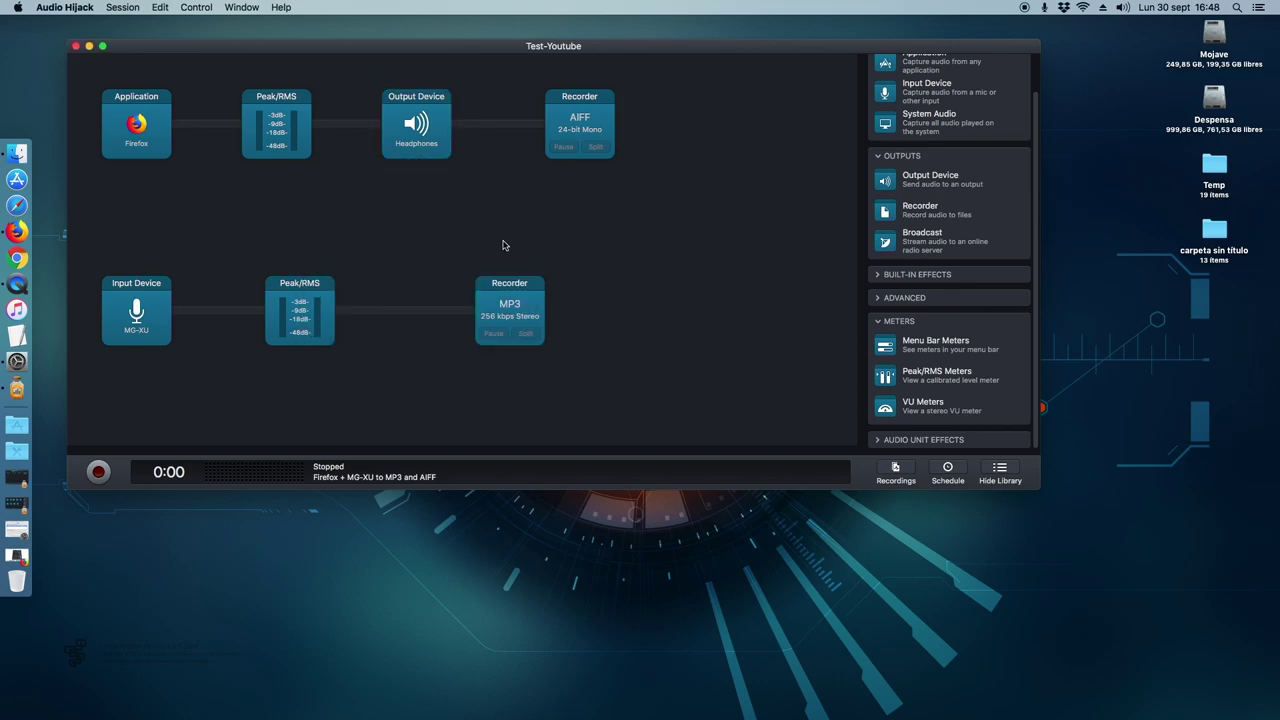
click(130, 338)
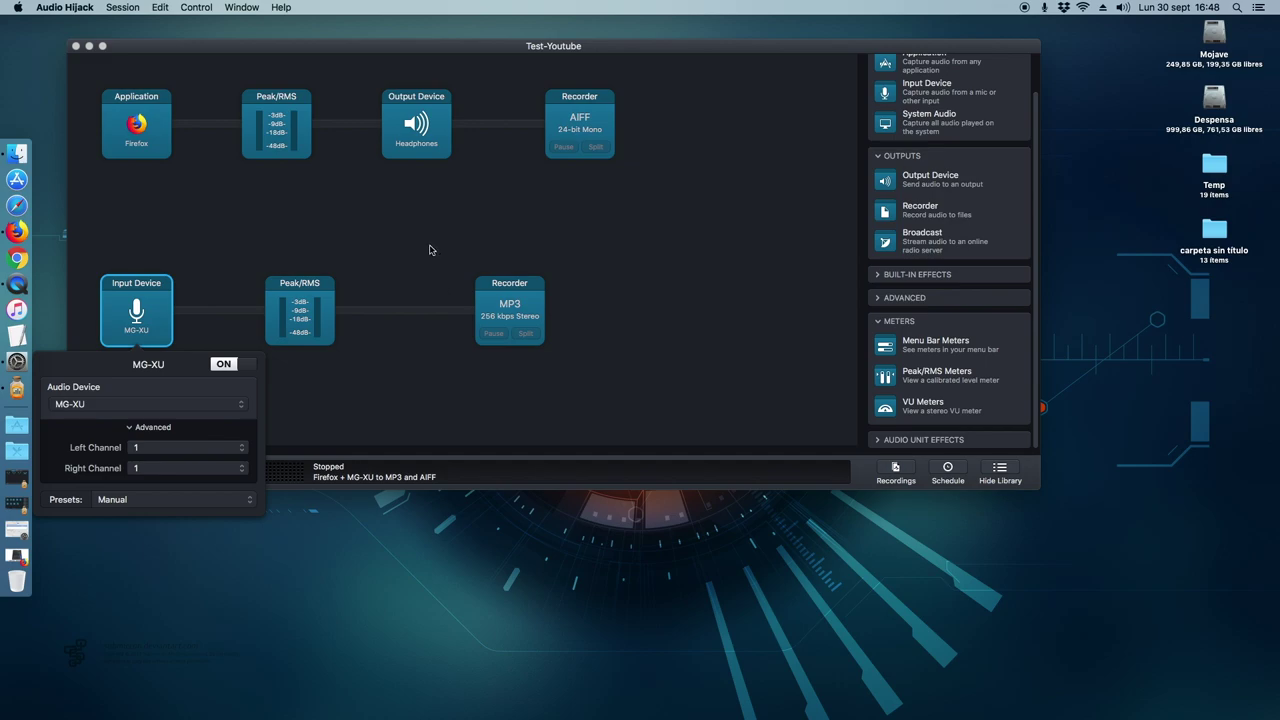
click(190, 163)
click(122, 149)
click(363, 203)
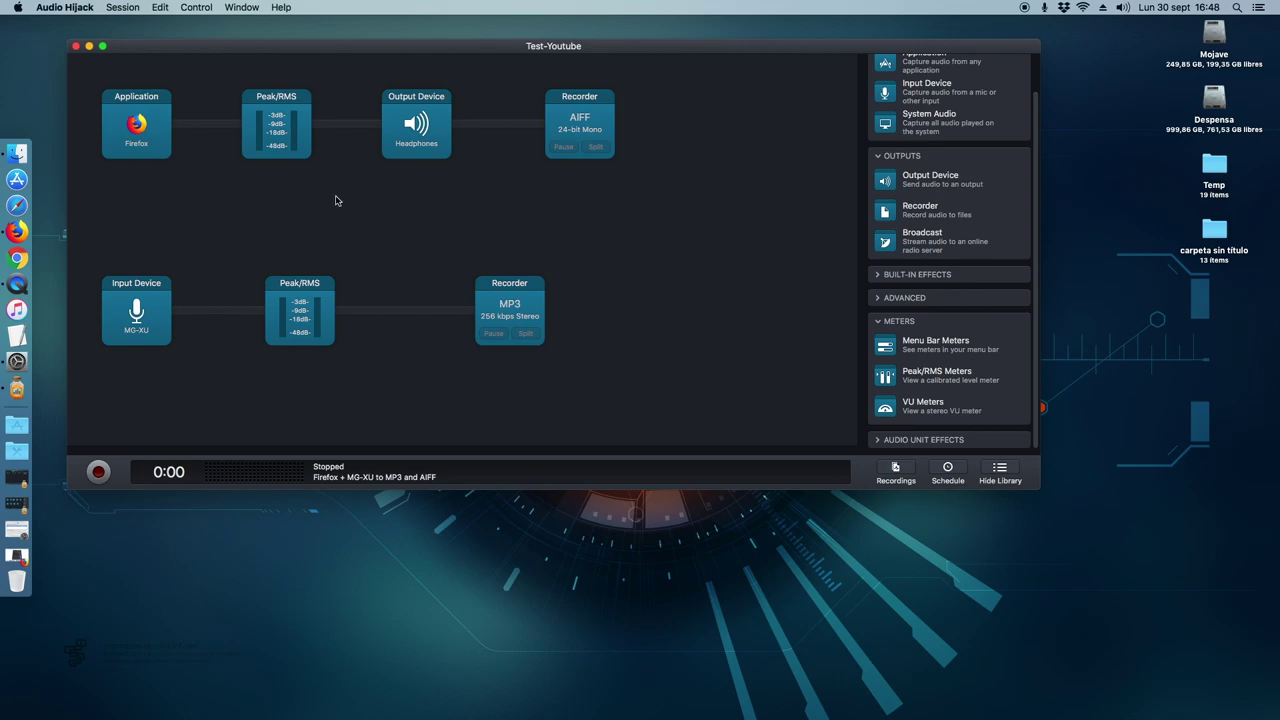
Step: Move the microphone chain's Recorder block closer to its Peak/RMS meter and briefly view the meter's levels
drag(520, 300, 451, 306)
click(320, 315)
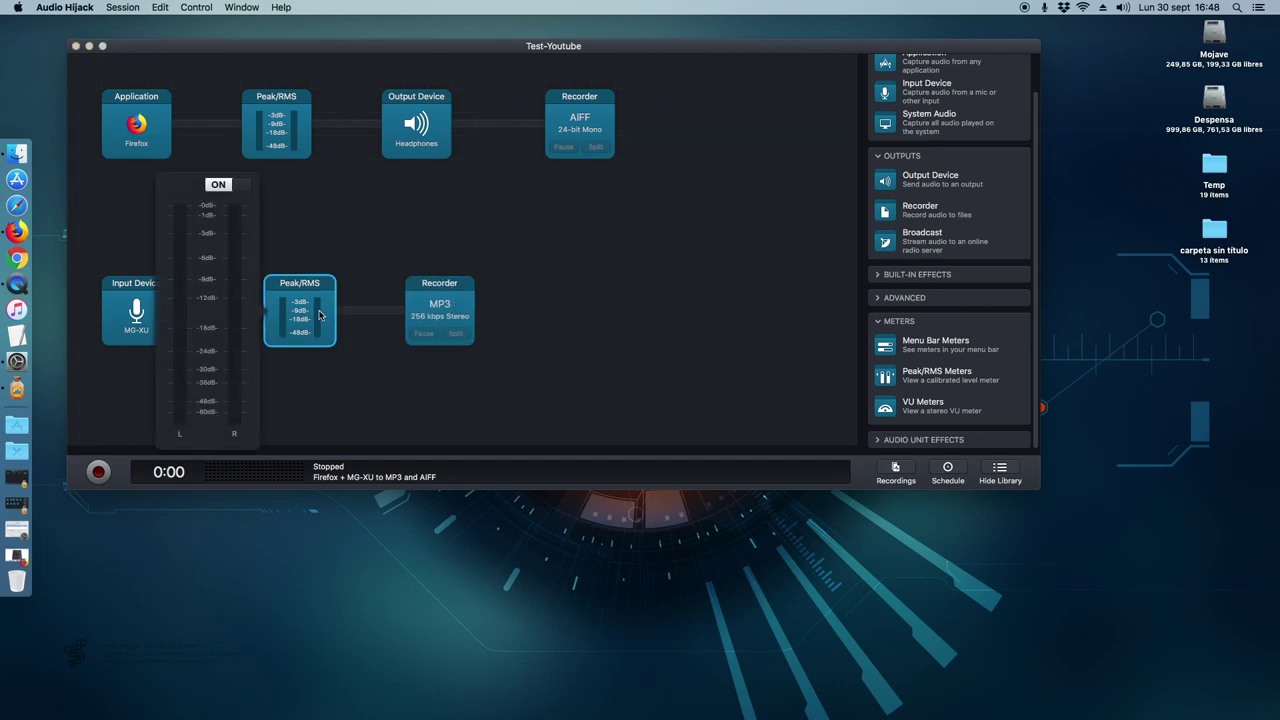
click(332, 368)
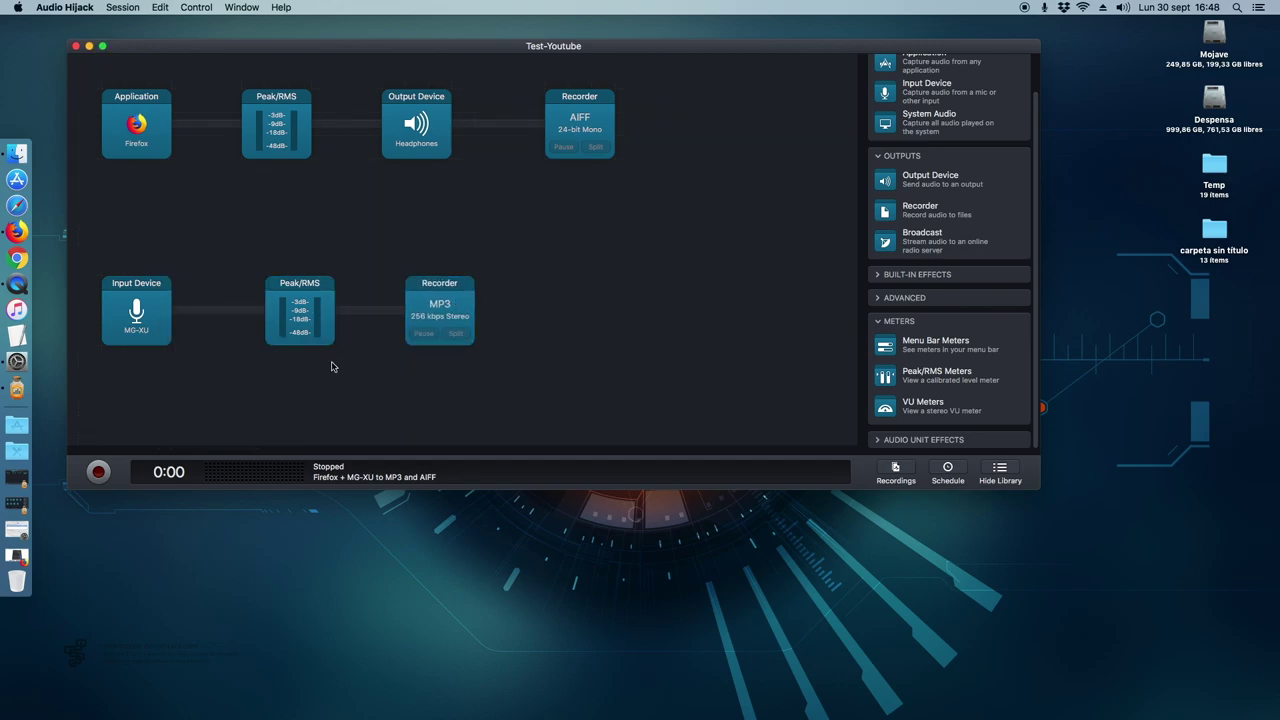
Step: Inspect the recording Quality options of the microphone chain's Recorder block without choosing another
click(444, 321)
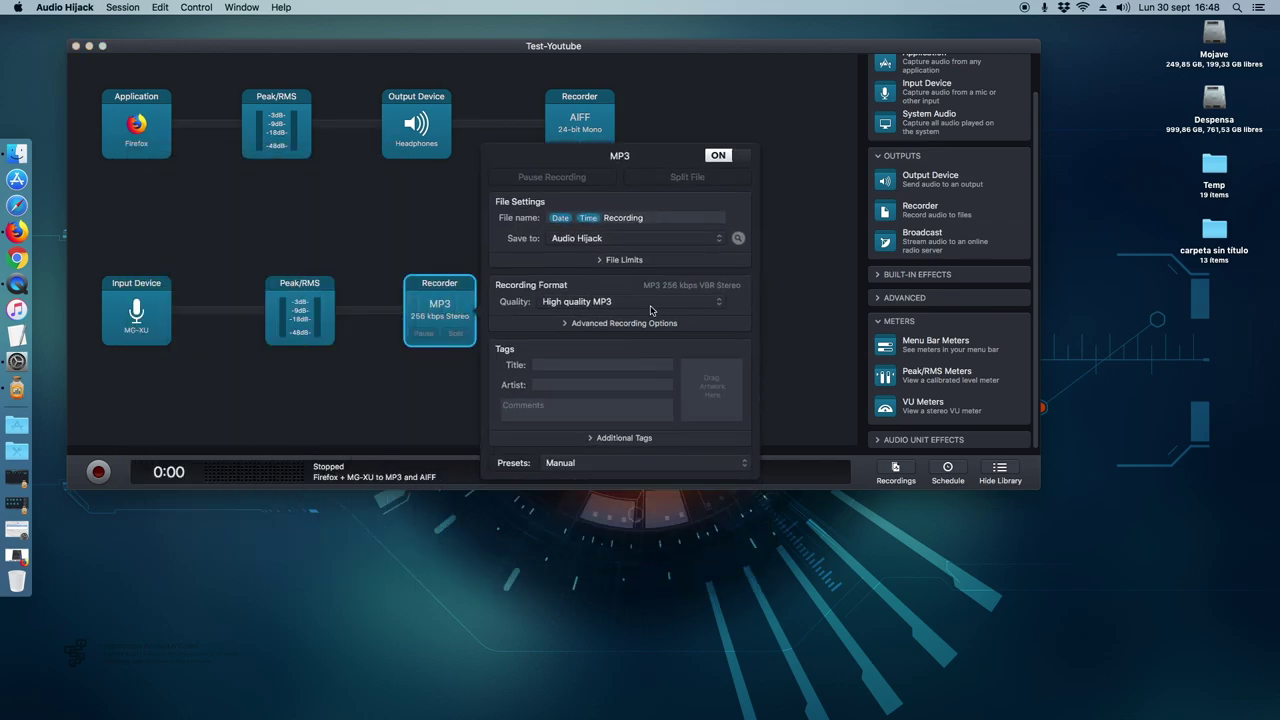
click(572, 302)
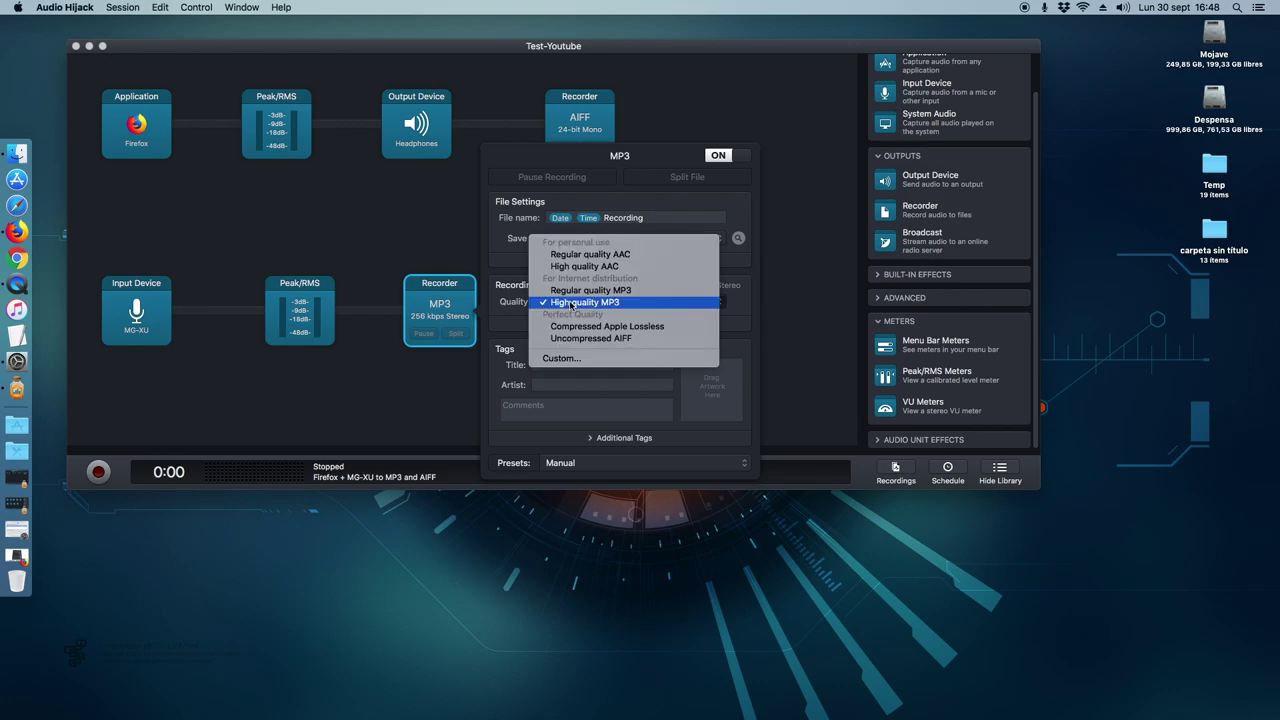
click(775, 347)
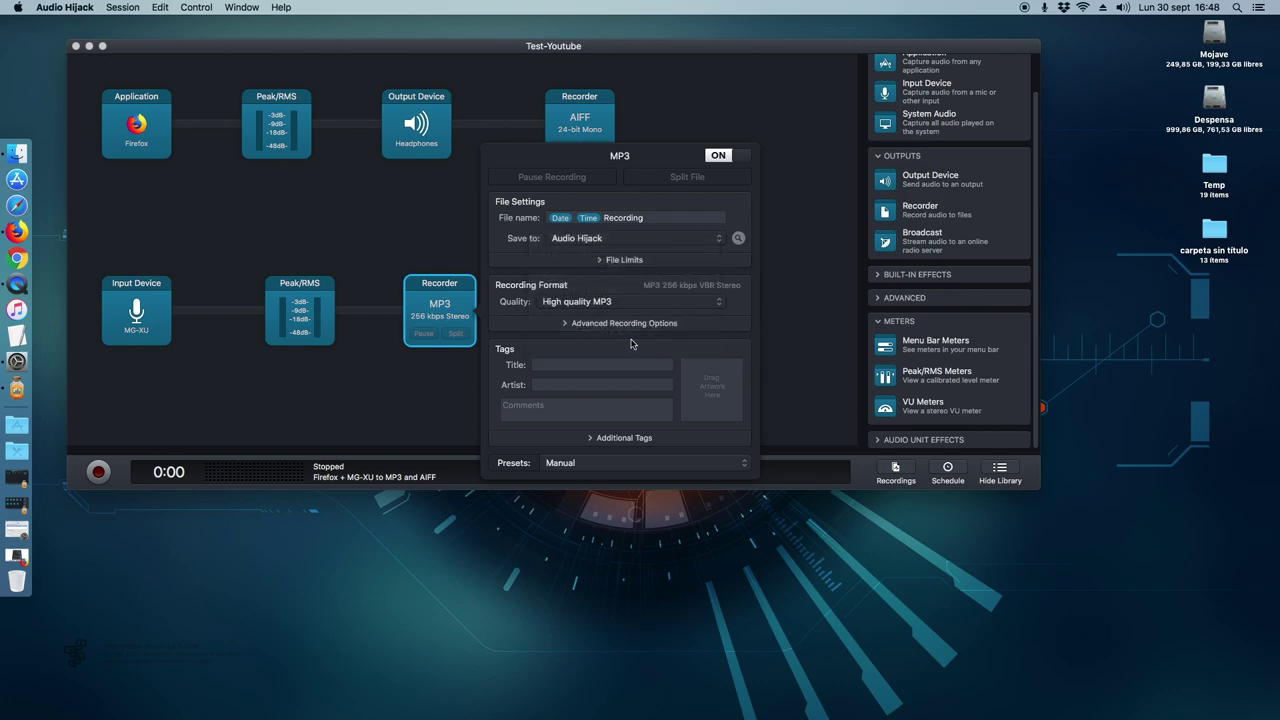
Step: Set the microphone chain's Recorder to Uncompressed AIFF with a sample rate of 48000 Hz in its advanced recording options
click(610, 323)
click(600, 290)
click(572, 332)
click(607, 341)
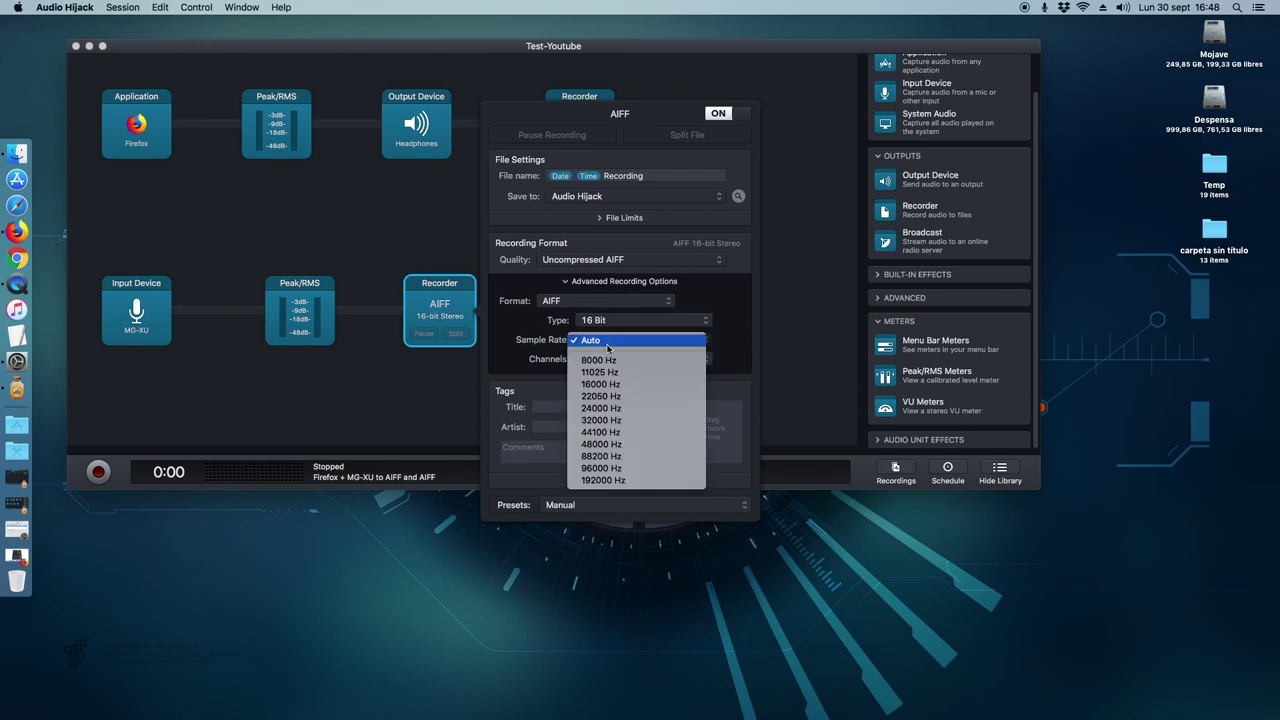
click(601, 444)
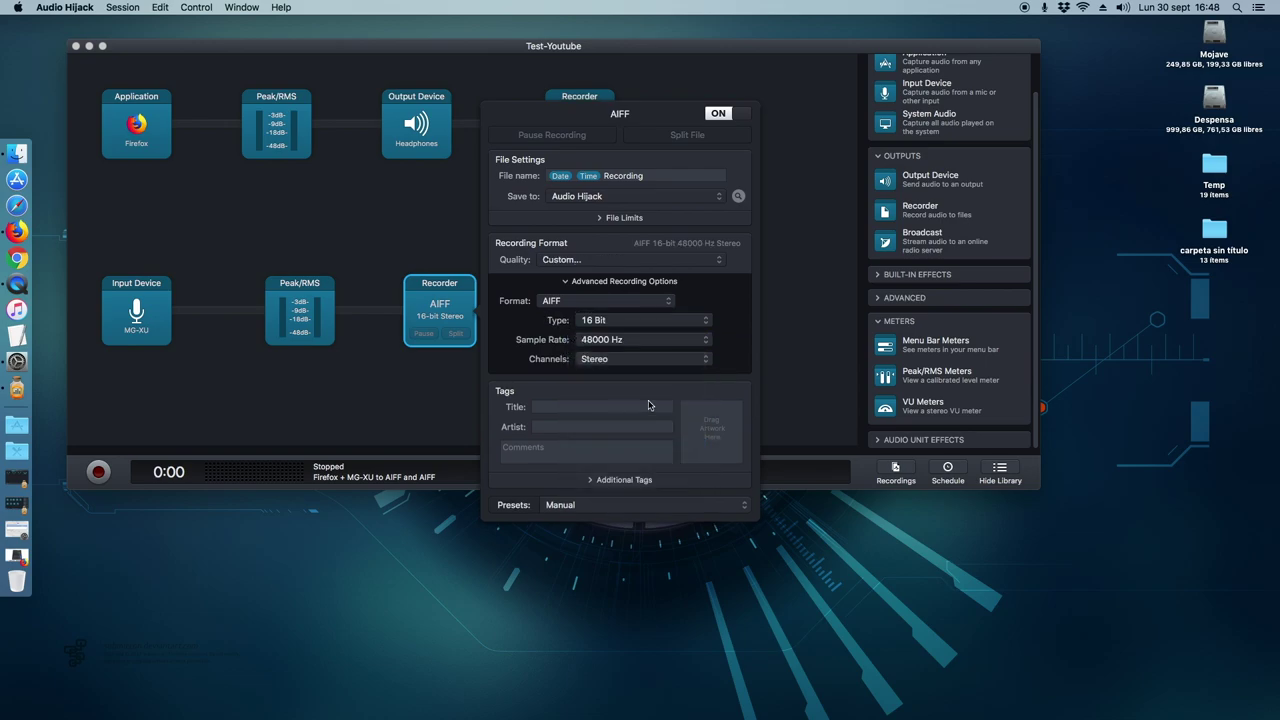
Step: Switch the microphone Recorder's sample rate to 44100 Hz and back to 48000 Hz
click(621, 343)
click(620, 329)
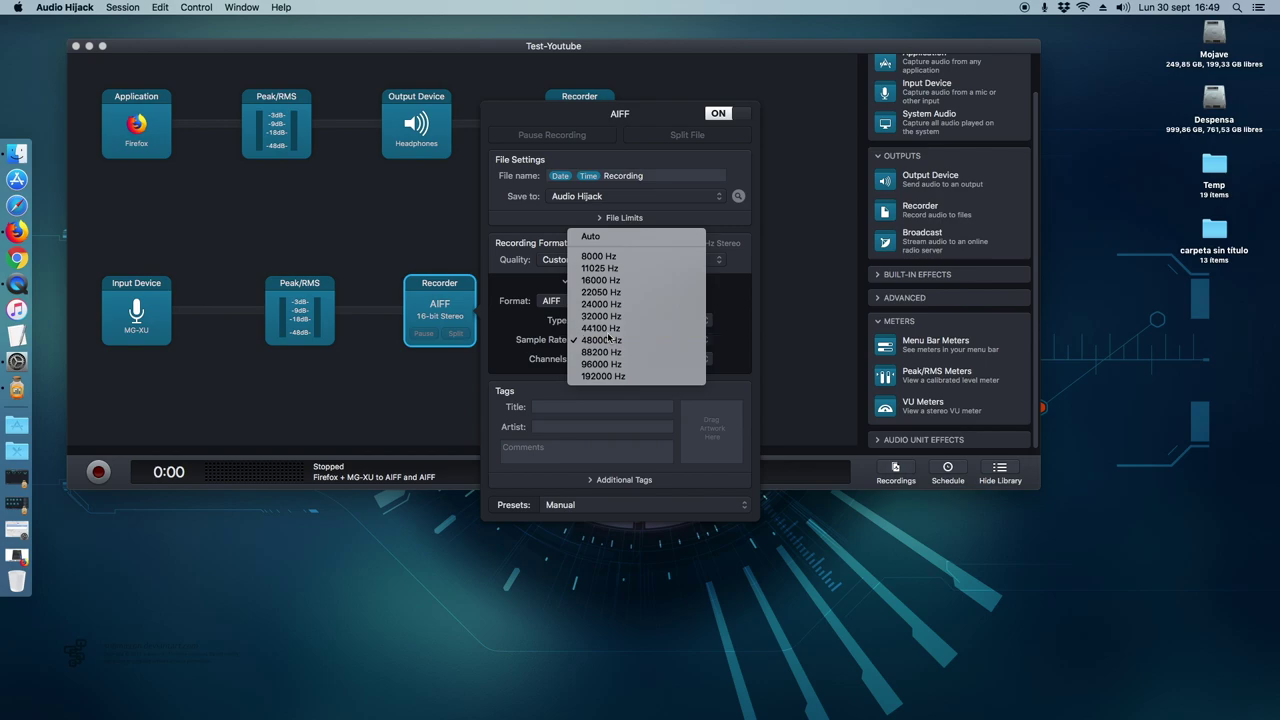
click(617, 343)
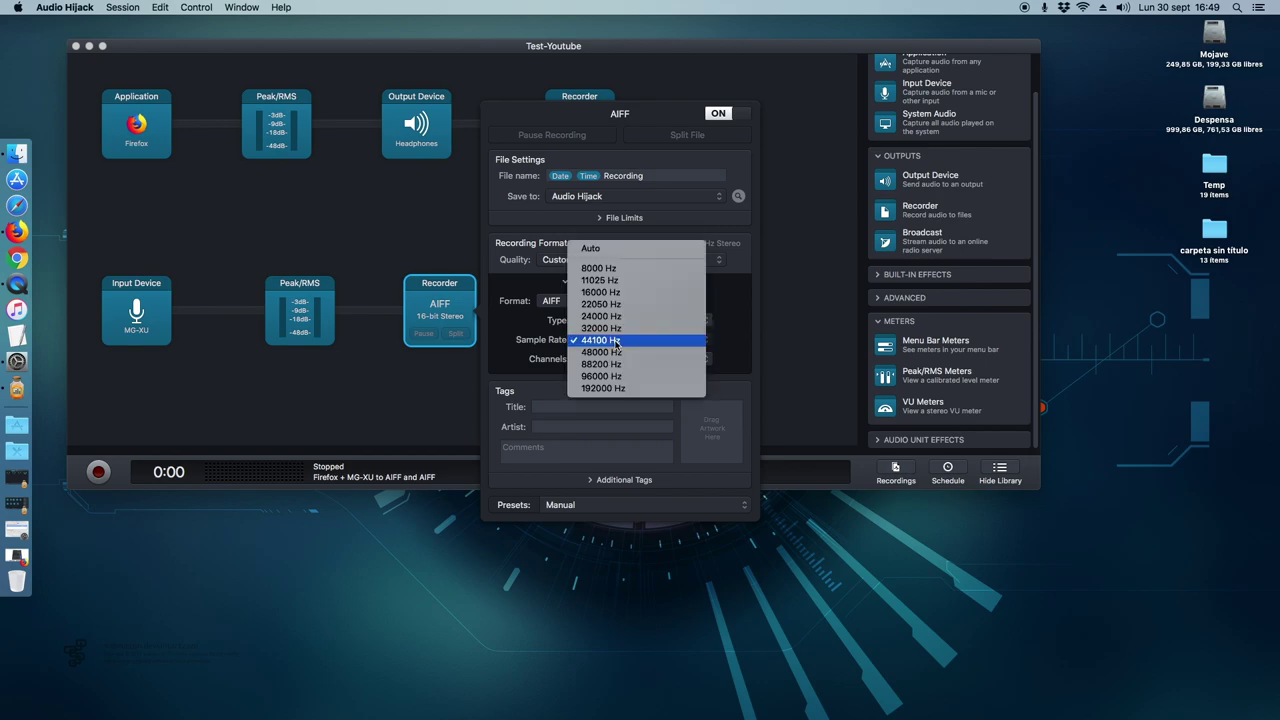
click(690, 352)
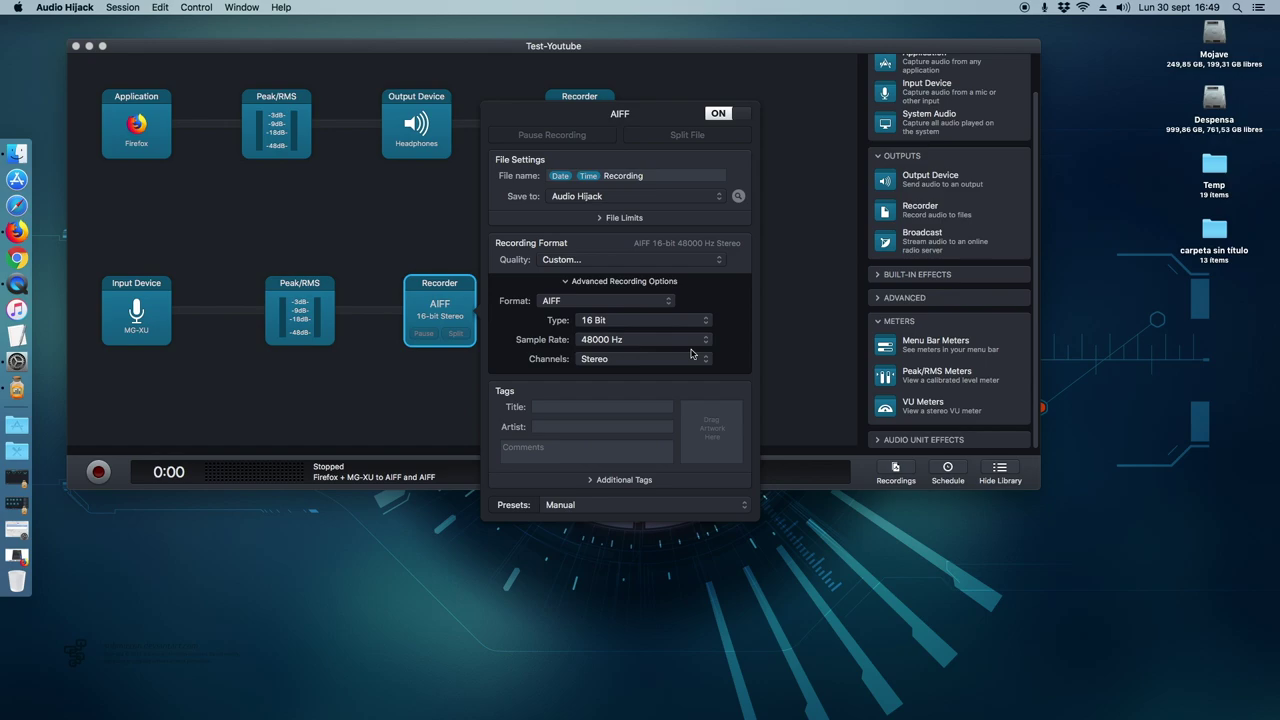
Step: Set the microphone Recorder's channels to Mono and its type to 24 Bit, and close the settings
click(628, 360)
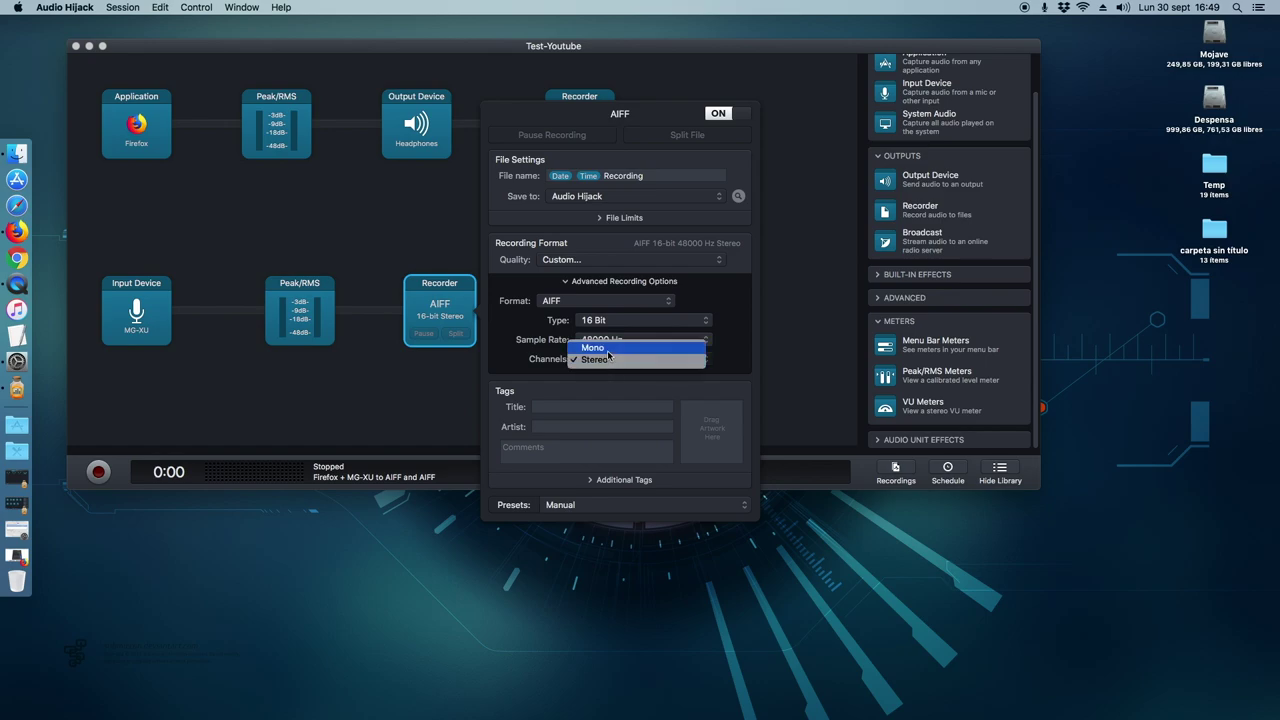
click(636, 349)
click(643, 320)
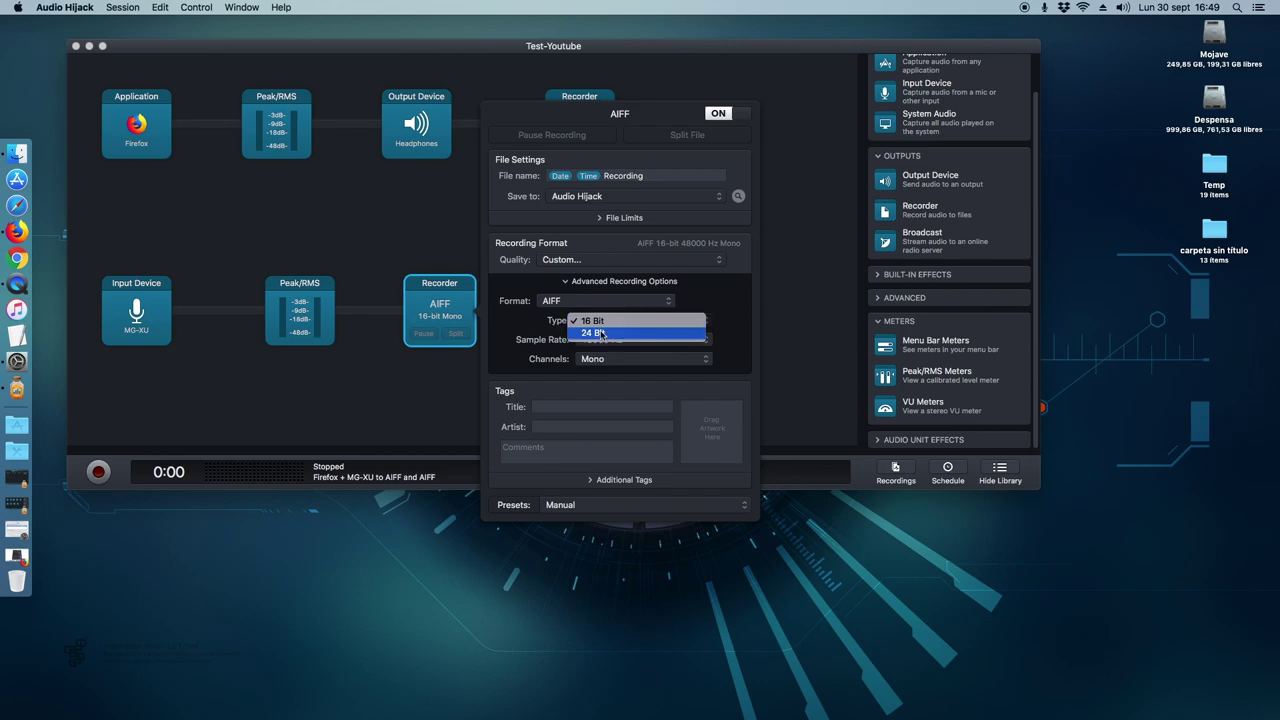
click(643, 331)
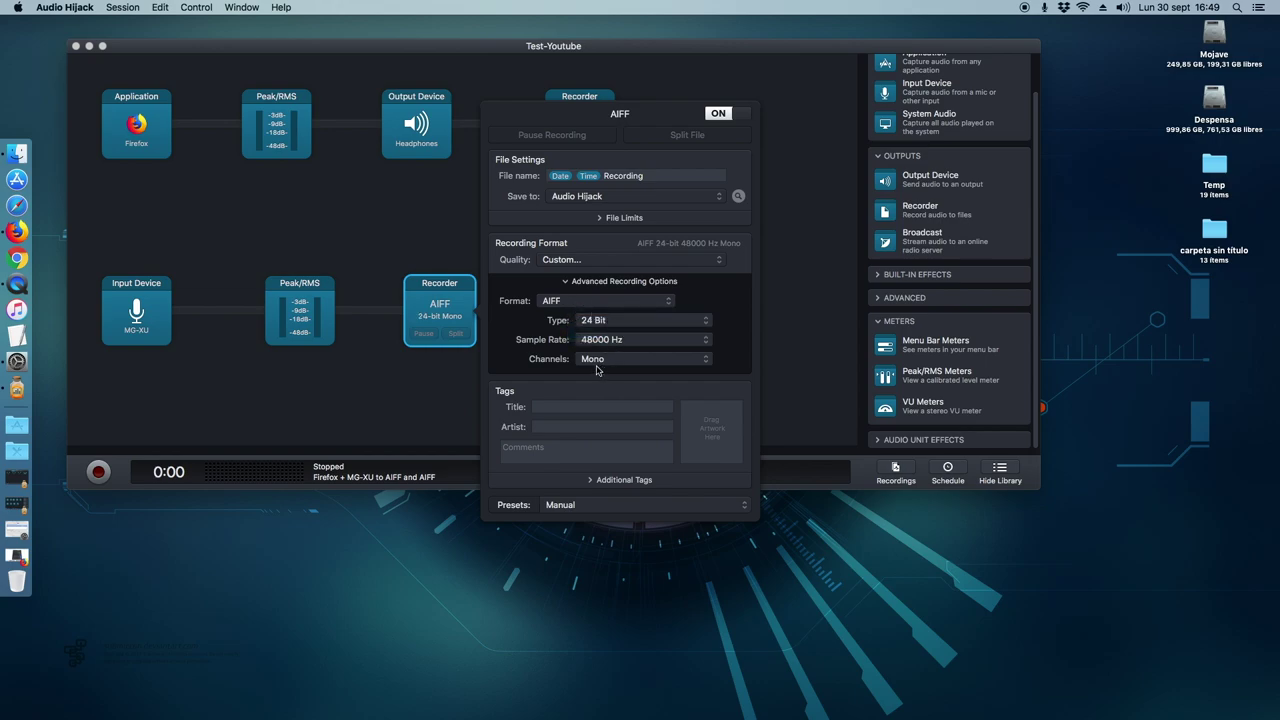
click(784, 333)
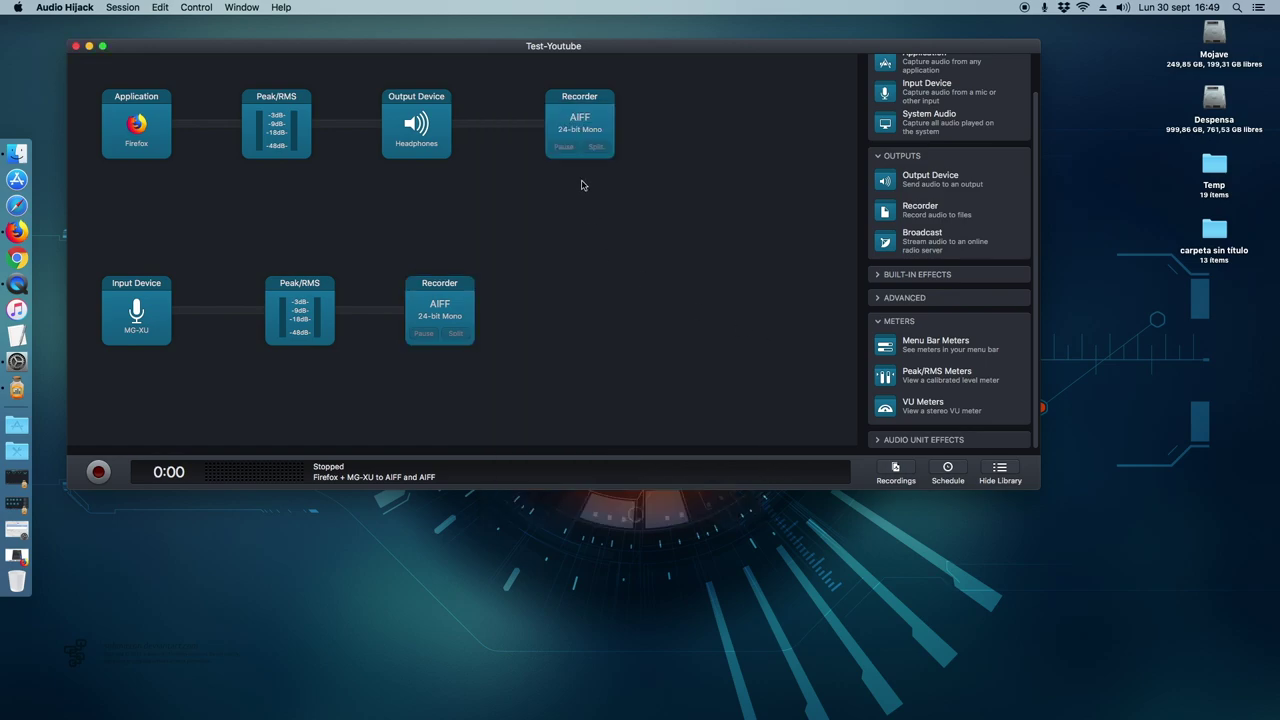
Step: Review the Recorder blocks and the left and right channel assignments of the Headphones output
click(573, 120)
click(395, 352)
click(431, 298)
click(393, 212)
click(425, 137)
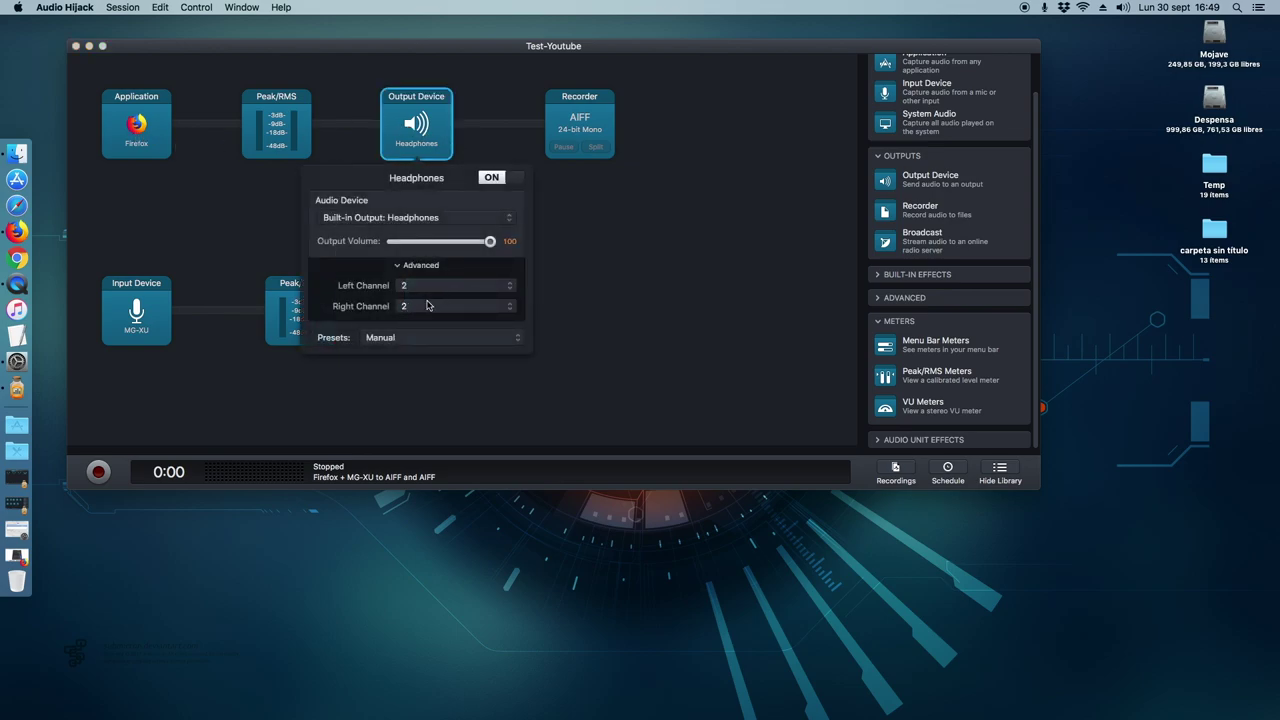
click(672, 273)
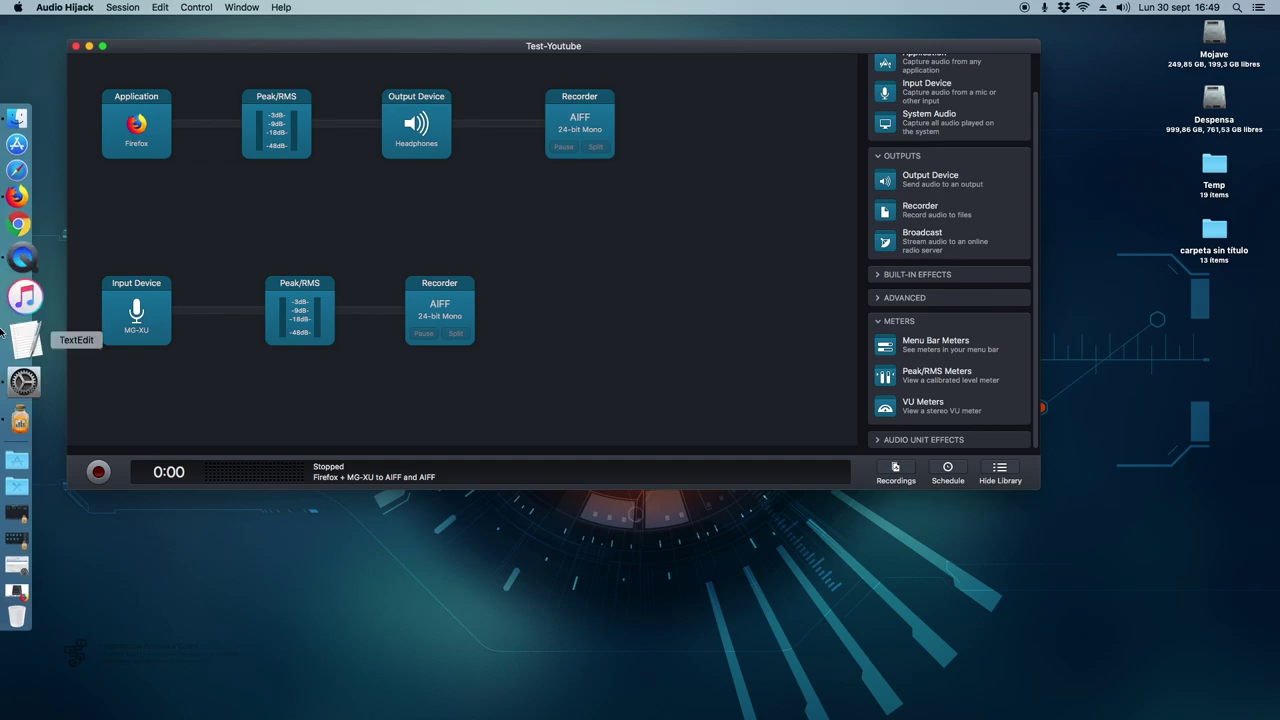
Step: Check the output device in the system sound preferences and view the MG12XU mixer picture in Firefox, minimizing both windows
click(17, 361)
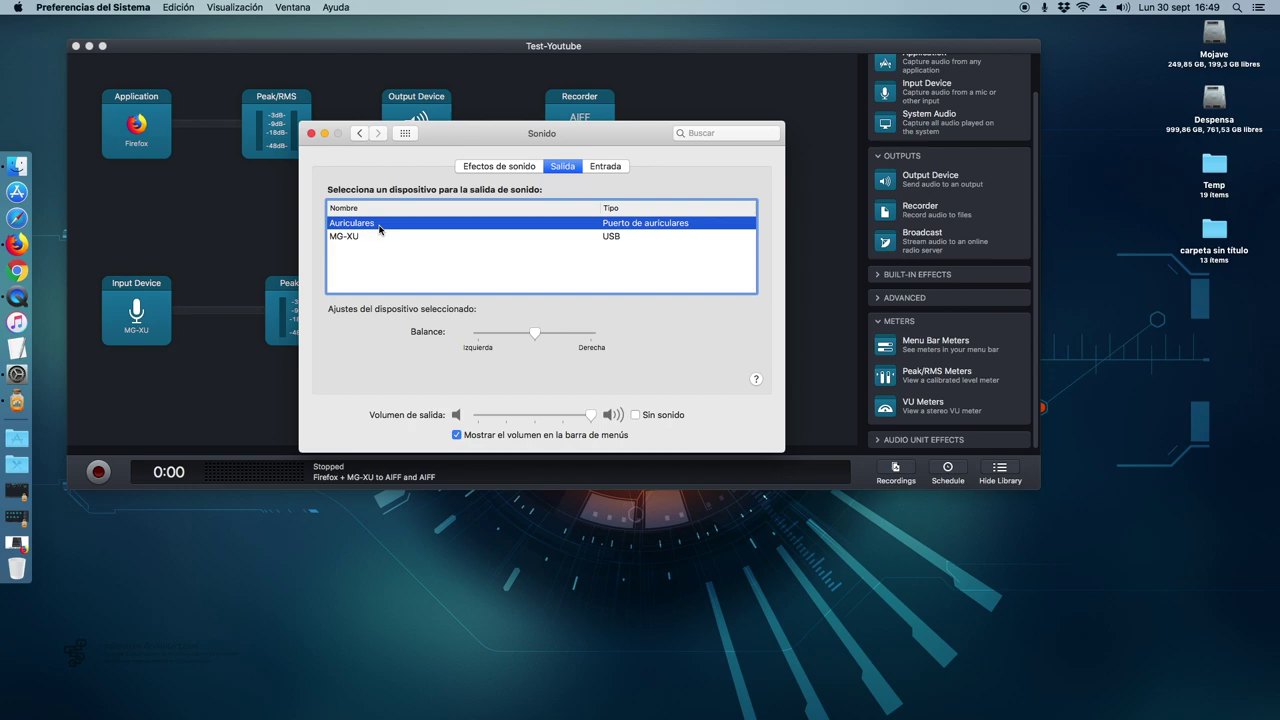
click(324, 133)
click(17, 239)
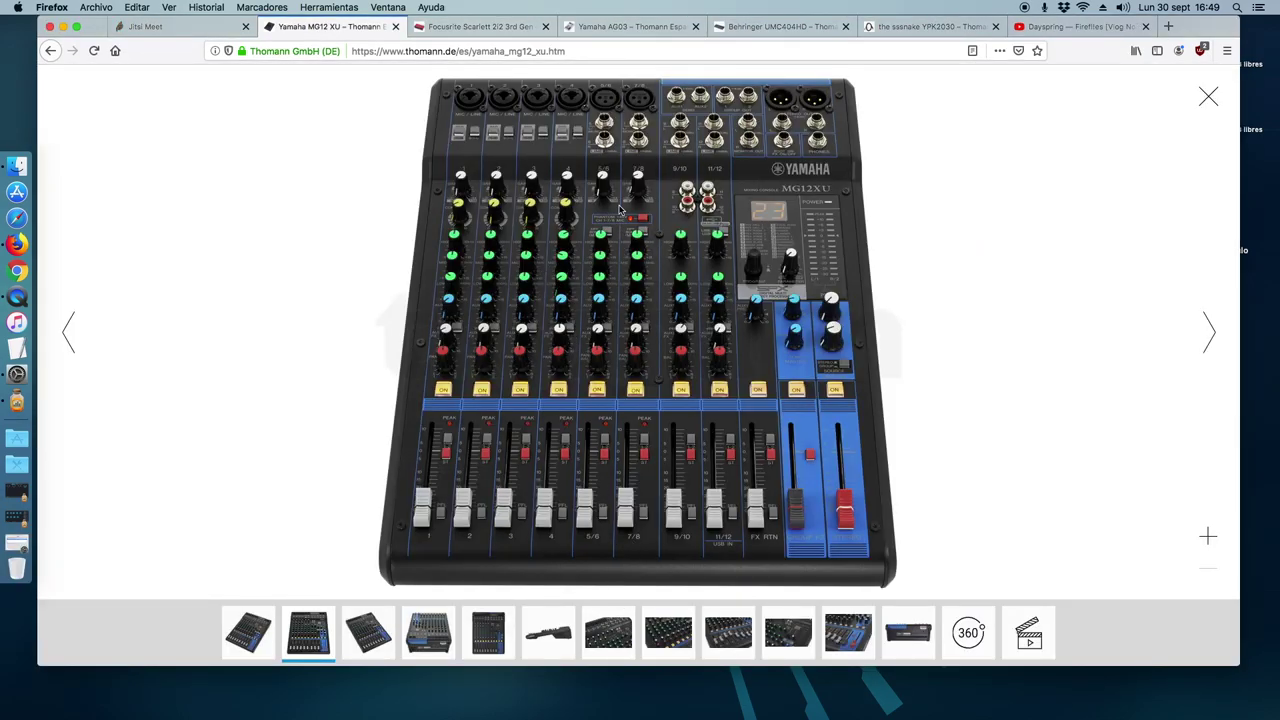
click(63, 27)
Step: Review the MG-XU input's channel assignments and the microphone chain's Peak/RMS and Recorder blocks
click(145, 306)
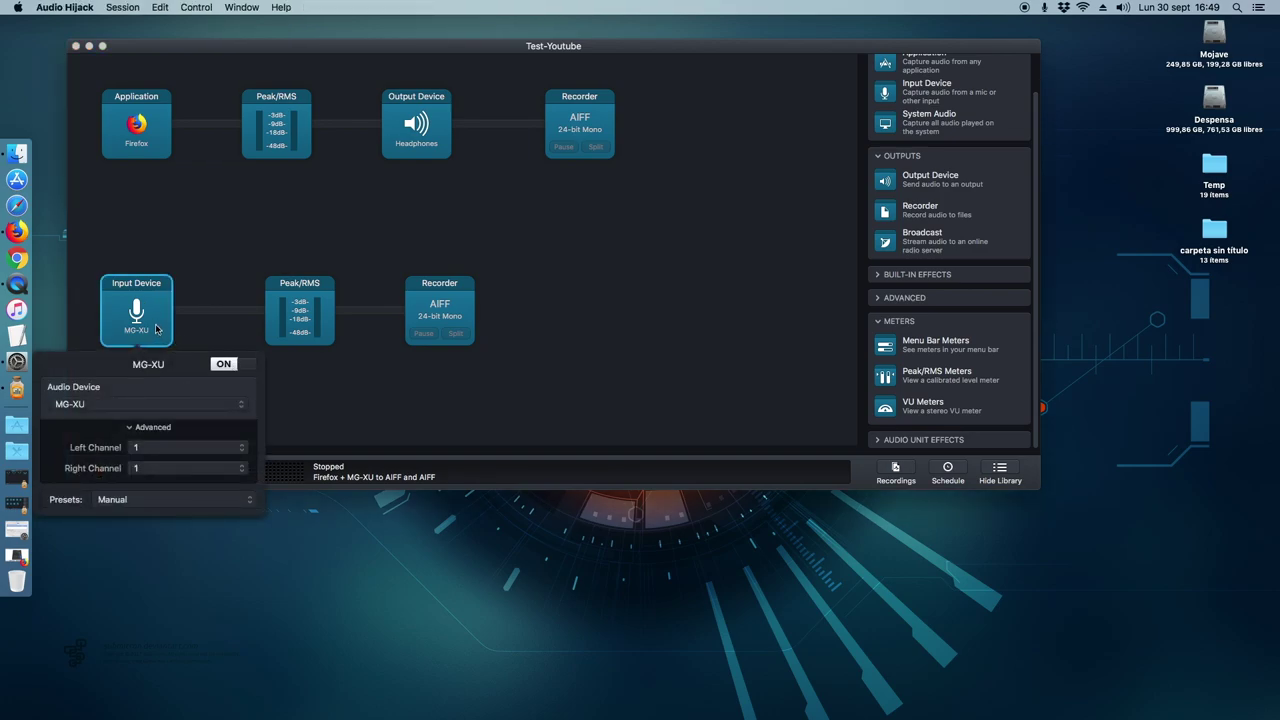
click(331, 379)
click(310, 332)
click(618, 315)
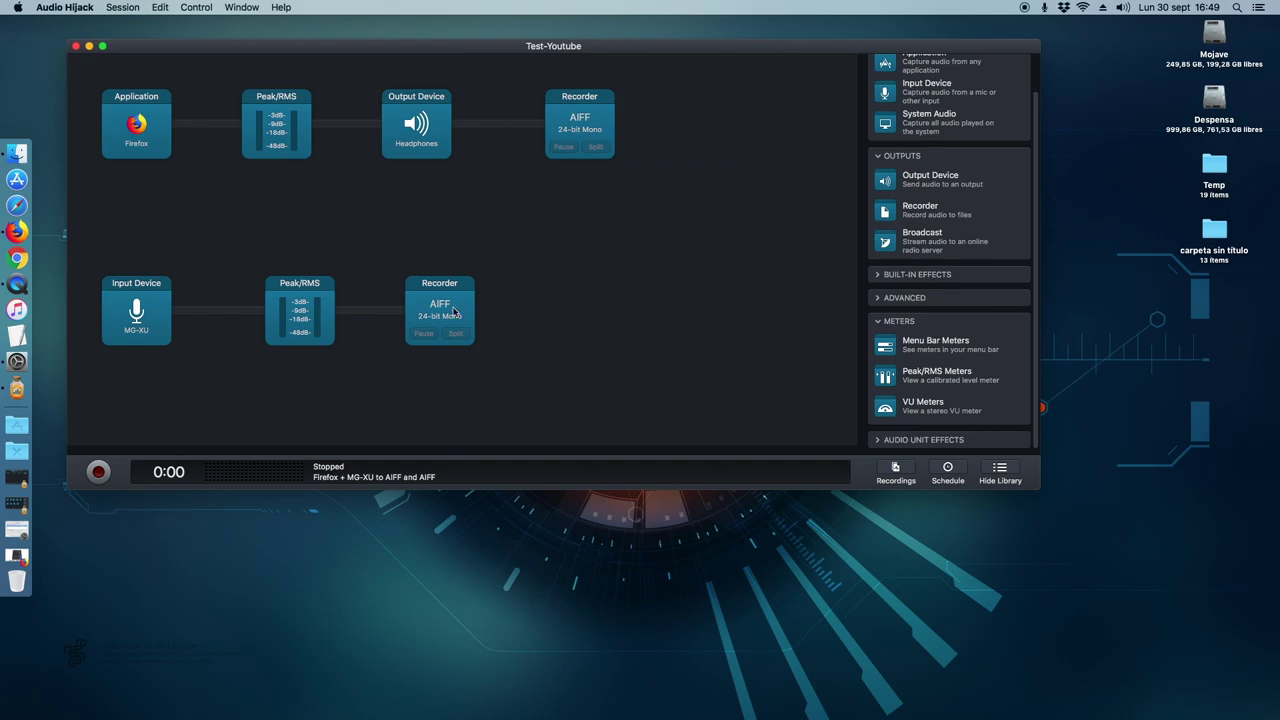
click(451, 312)
click(261, 424)
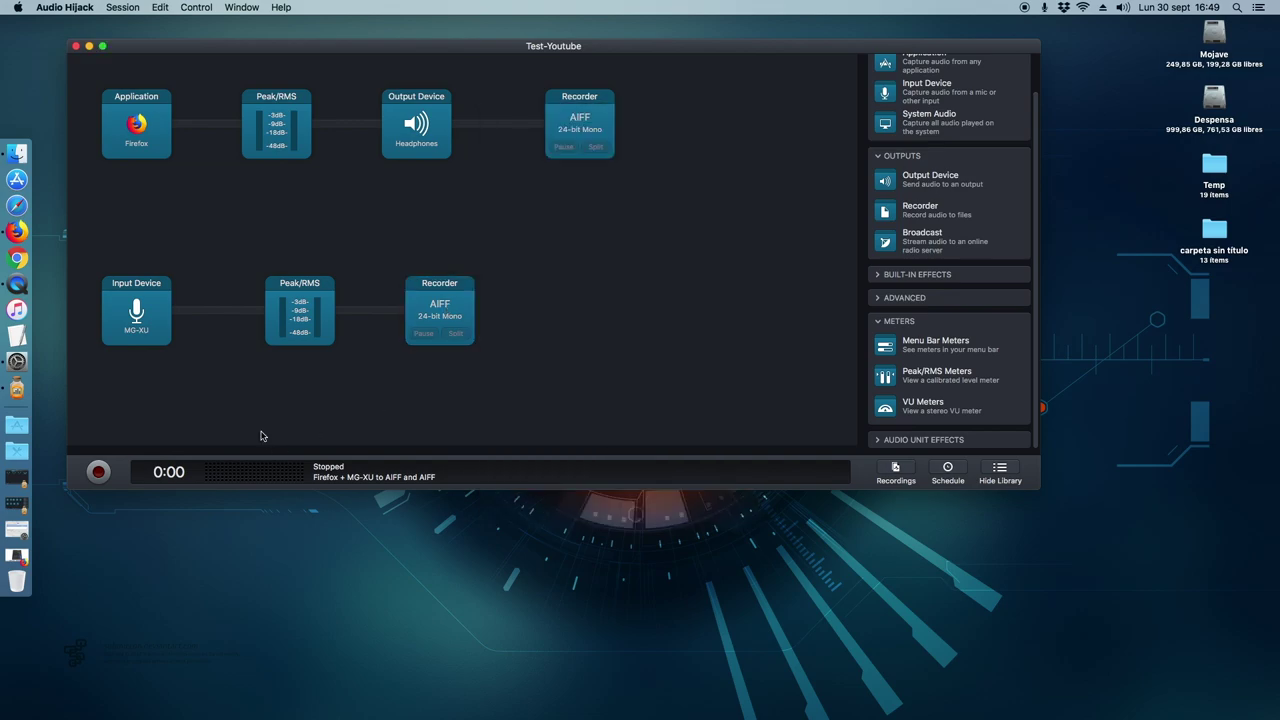
Step: Detach the Peak/RMS meters of both chains and place them side by side next to the session window, shifting that window aside
click(276, 146)
drag(285, 439, 1210, 288)
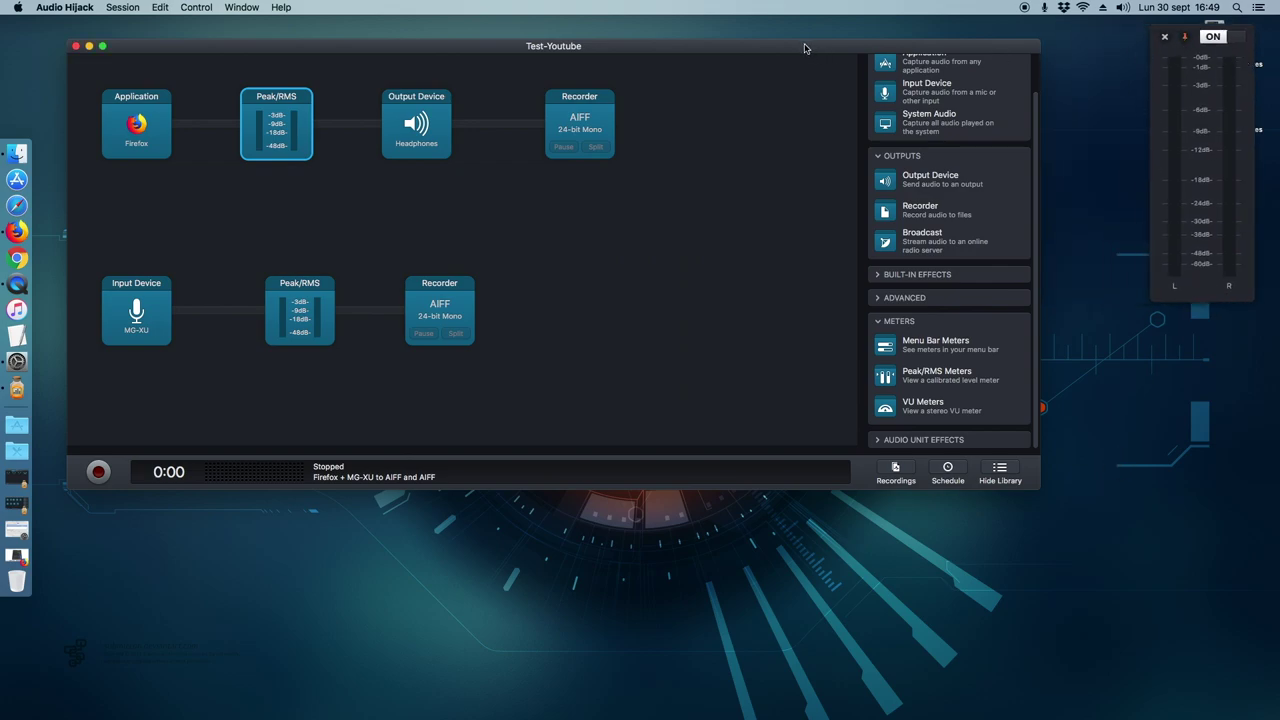
drag(807, 49, 772, 28)
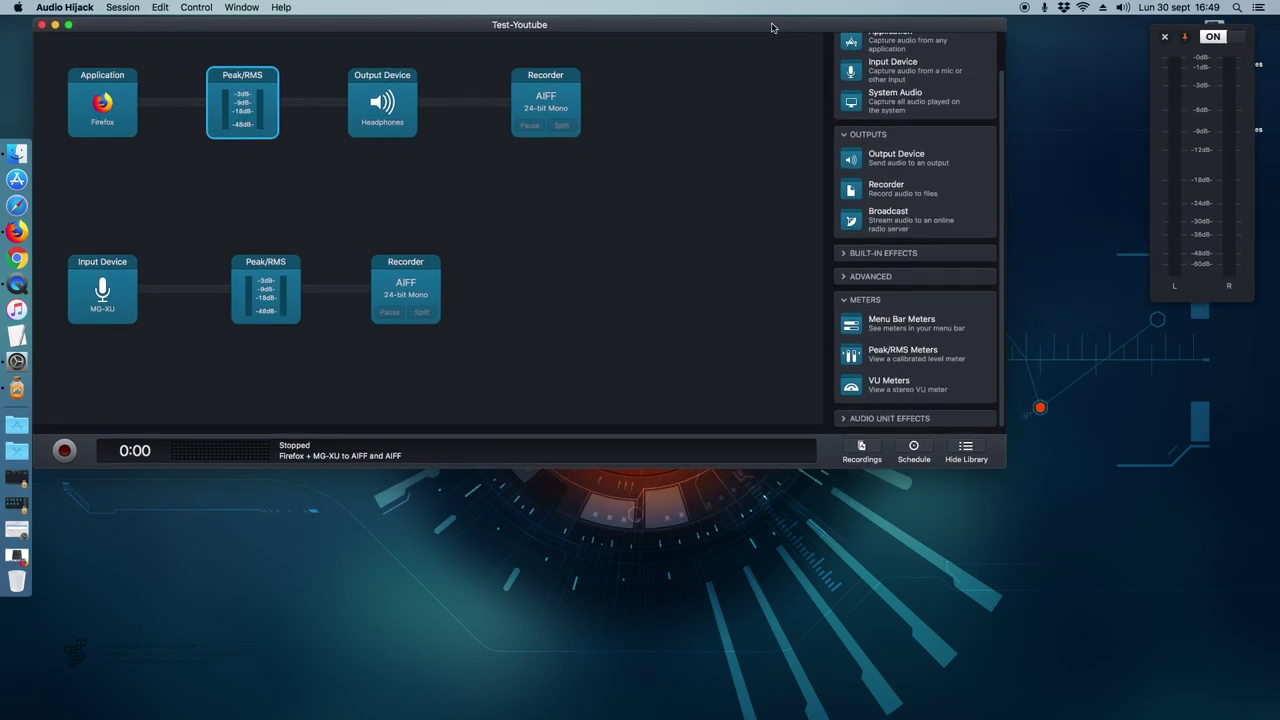
click(278, 286)
drag(183, 411, 1081, 288)
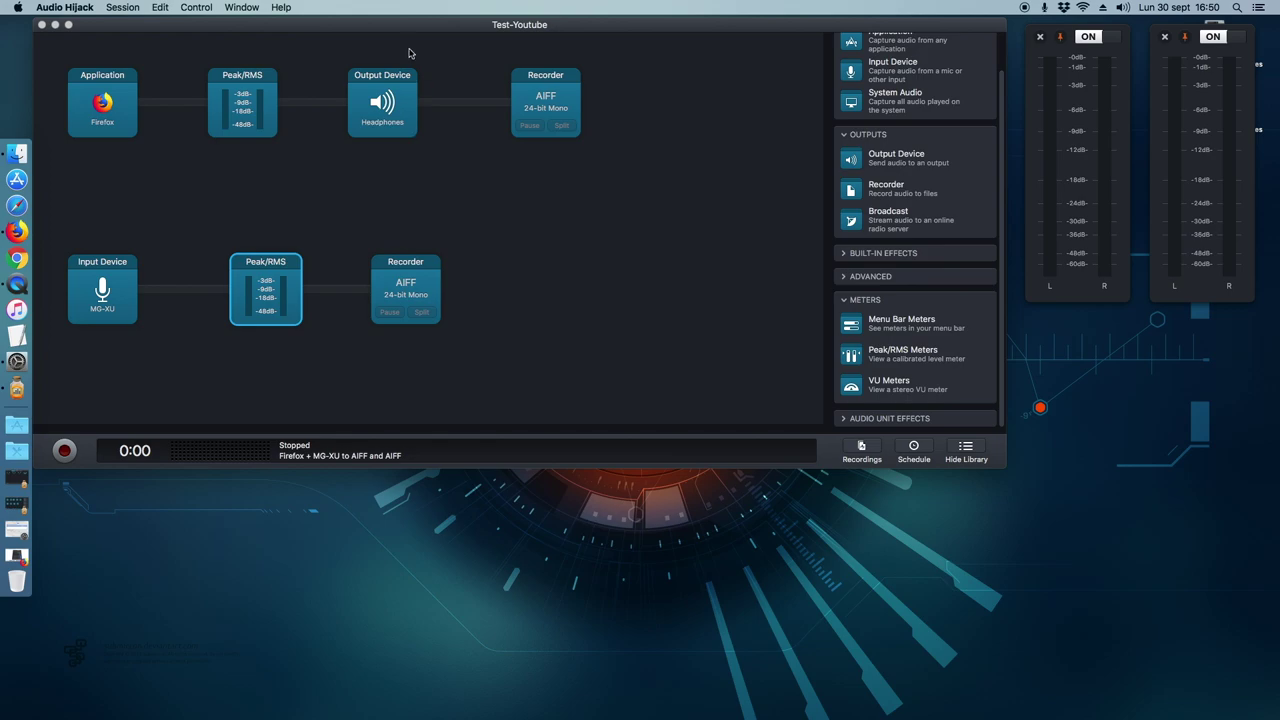
drag(392, 32, 394, 30)
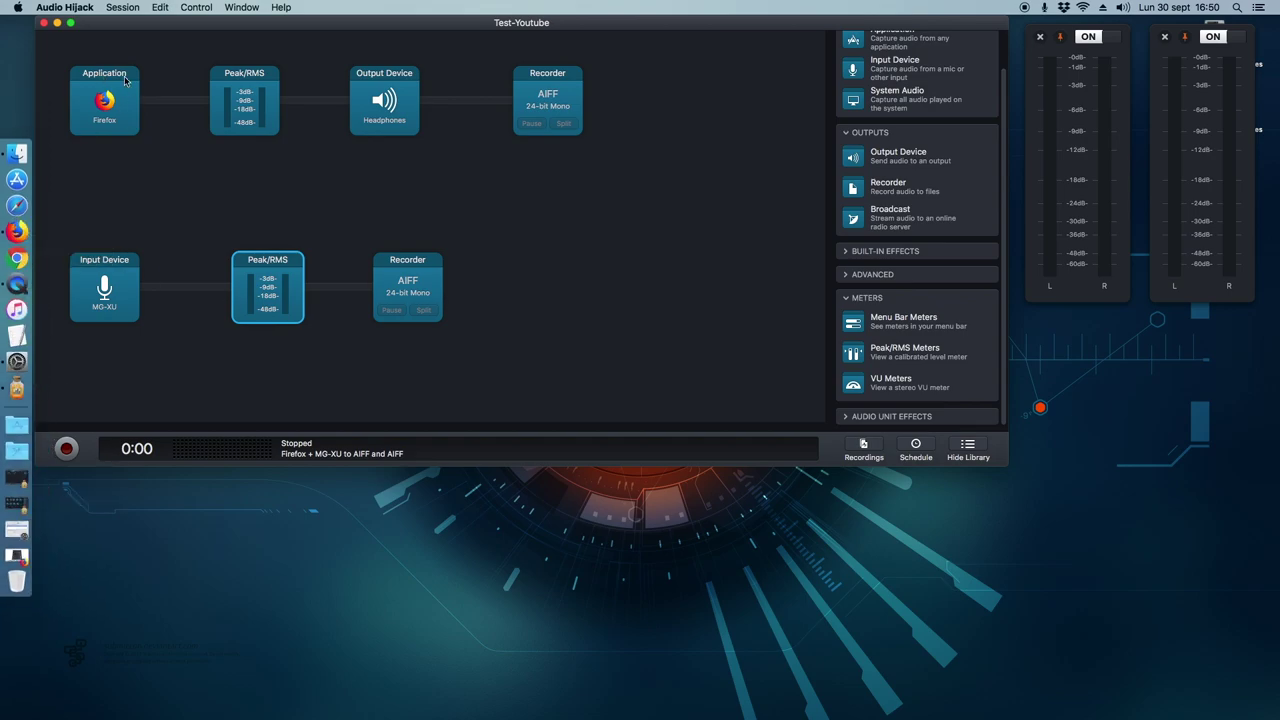
Step: Open the Audio Hijack folder inside the Música folder in Finder
click(25, 160)
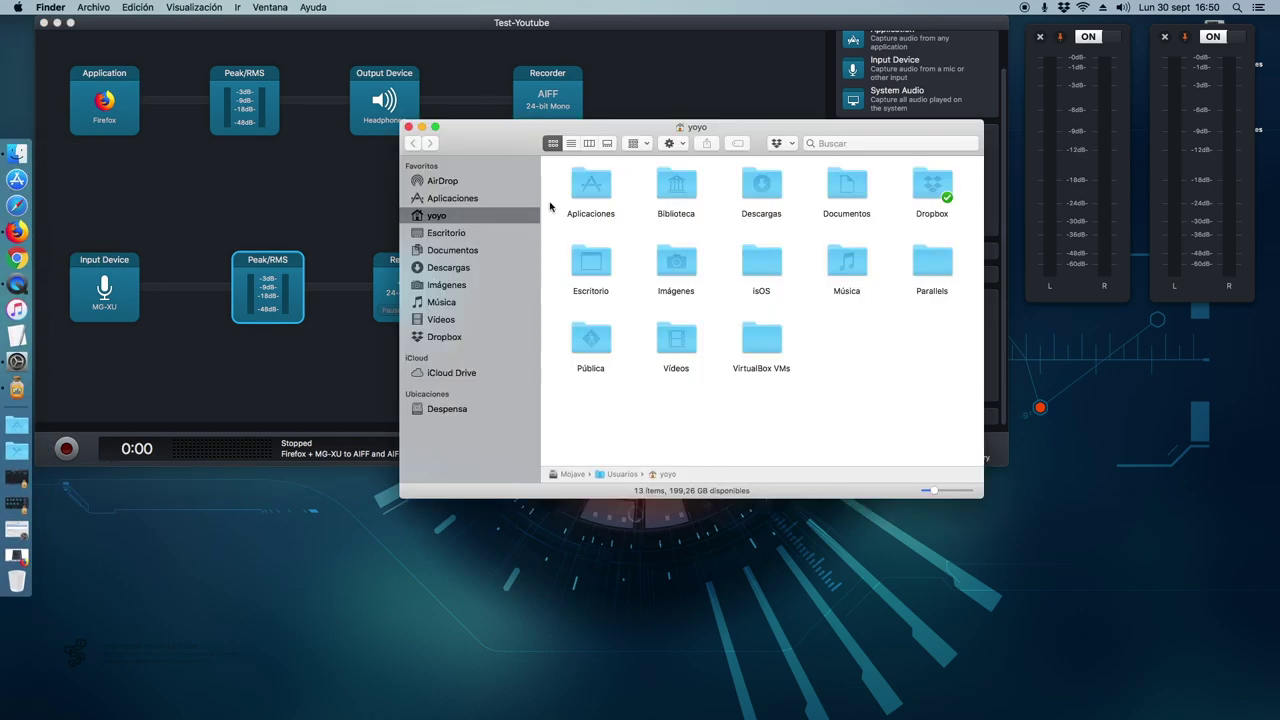
double_click(846, 262)
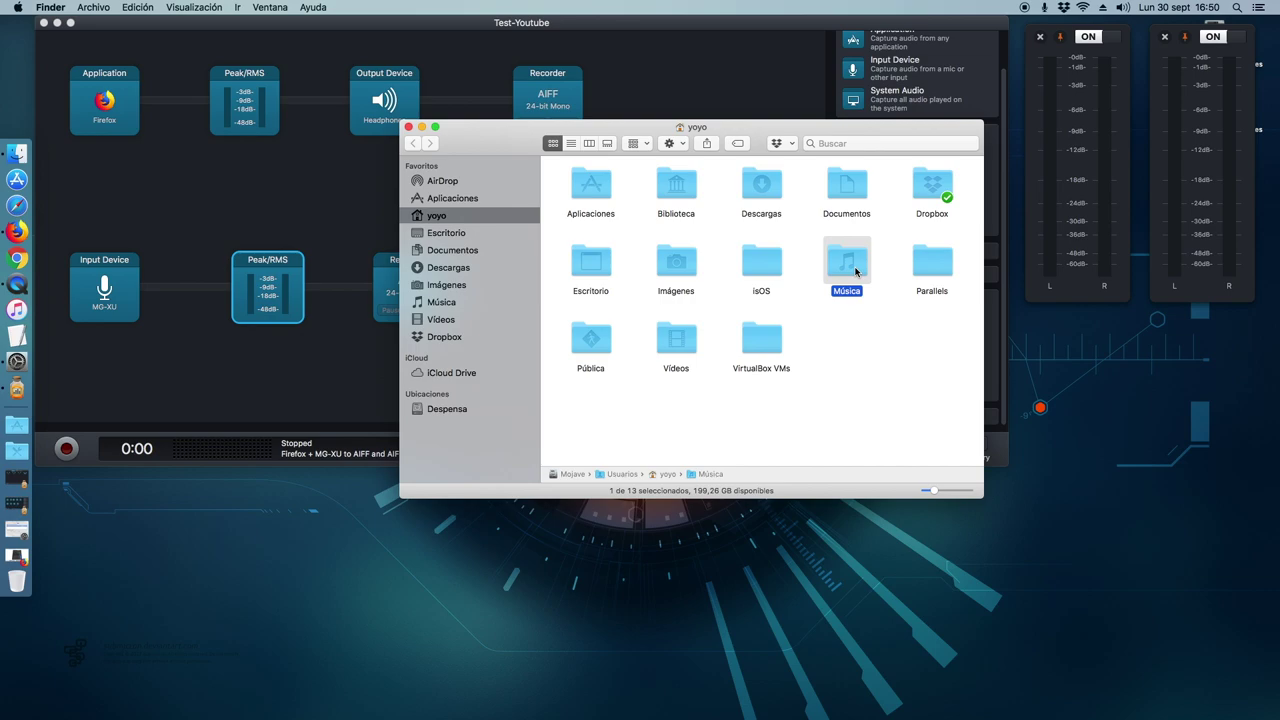
click(585, 193)
double_click(585, 193)
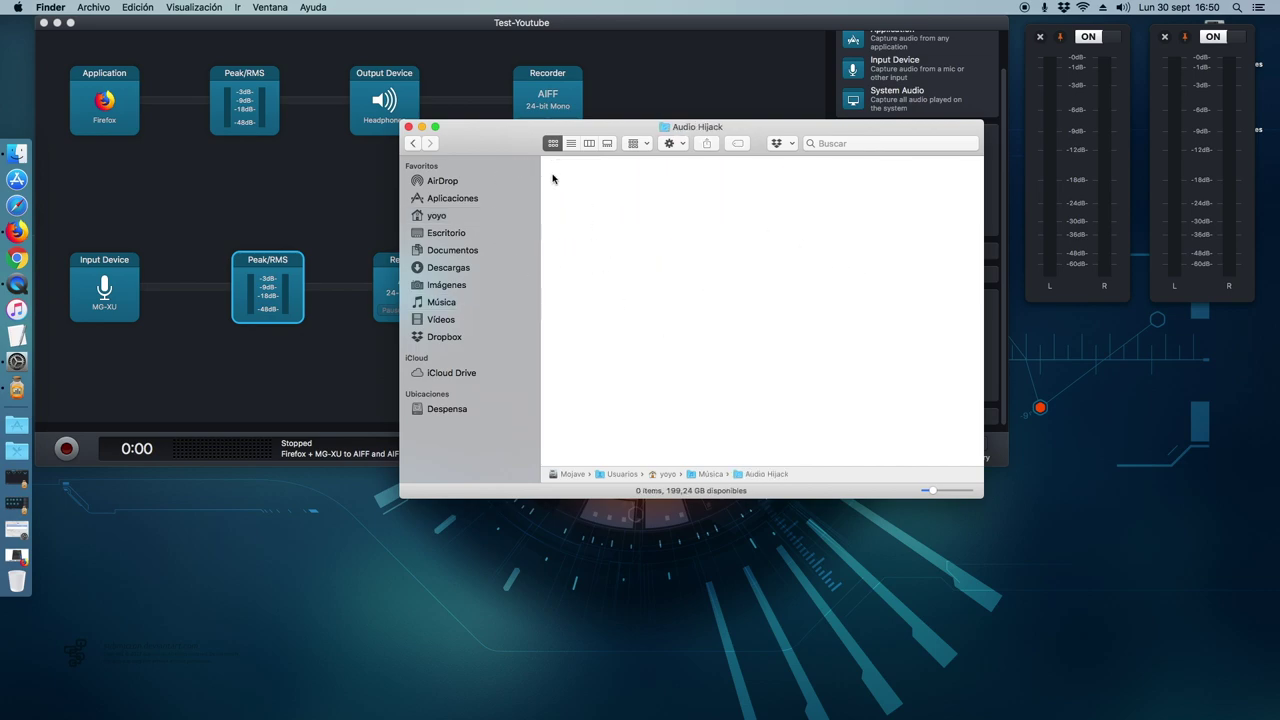
Step: Resize the Audio Hijack folder window and place it below the session window
drag(529, 122, 358, 342)
drag(803, 716, 942, 614)
drag(322, 363, 200, 519)
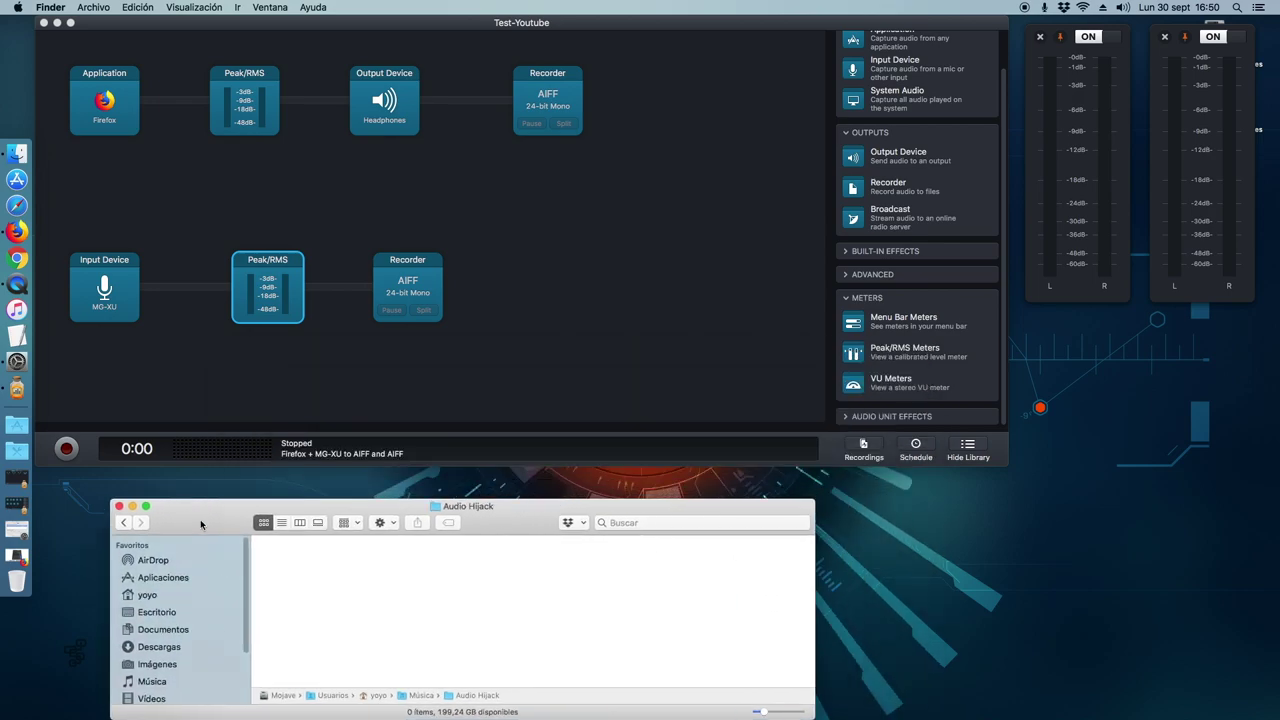
Step: Return to the Audio Hijack session and run a test recording of both chains for about 34 seconds
click(130, 390)
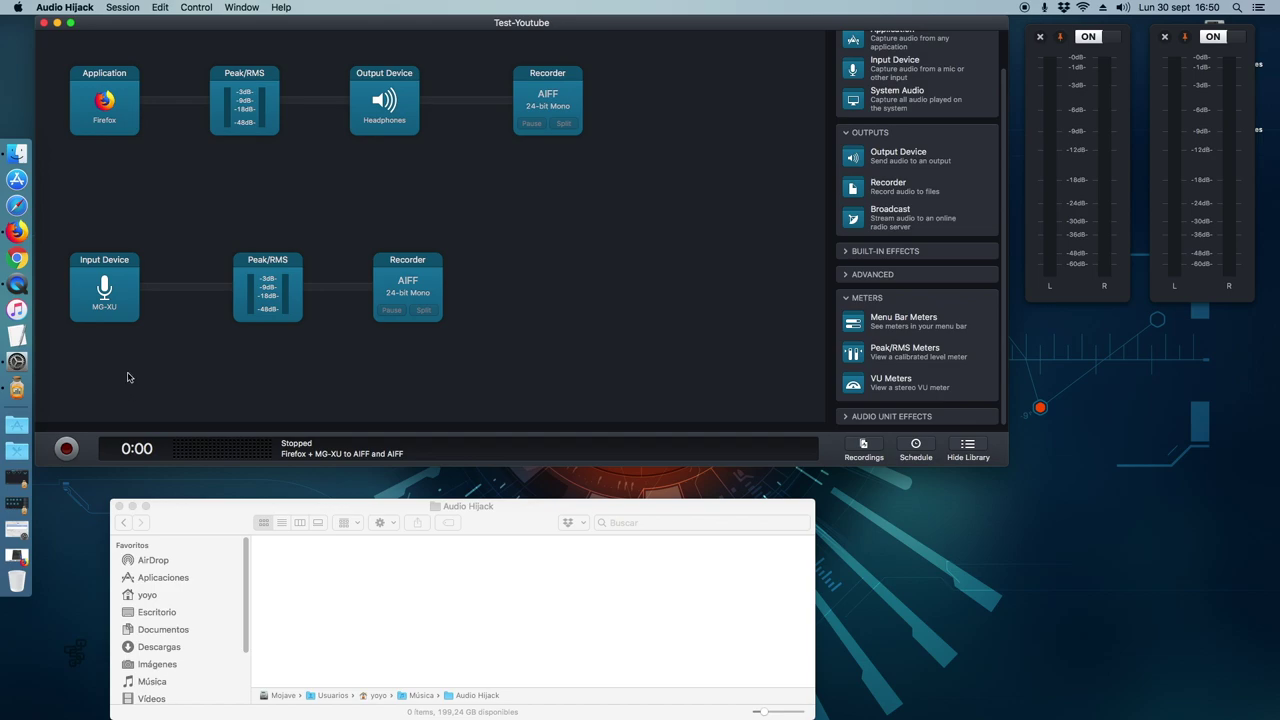
click(66, 450)
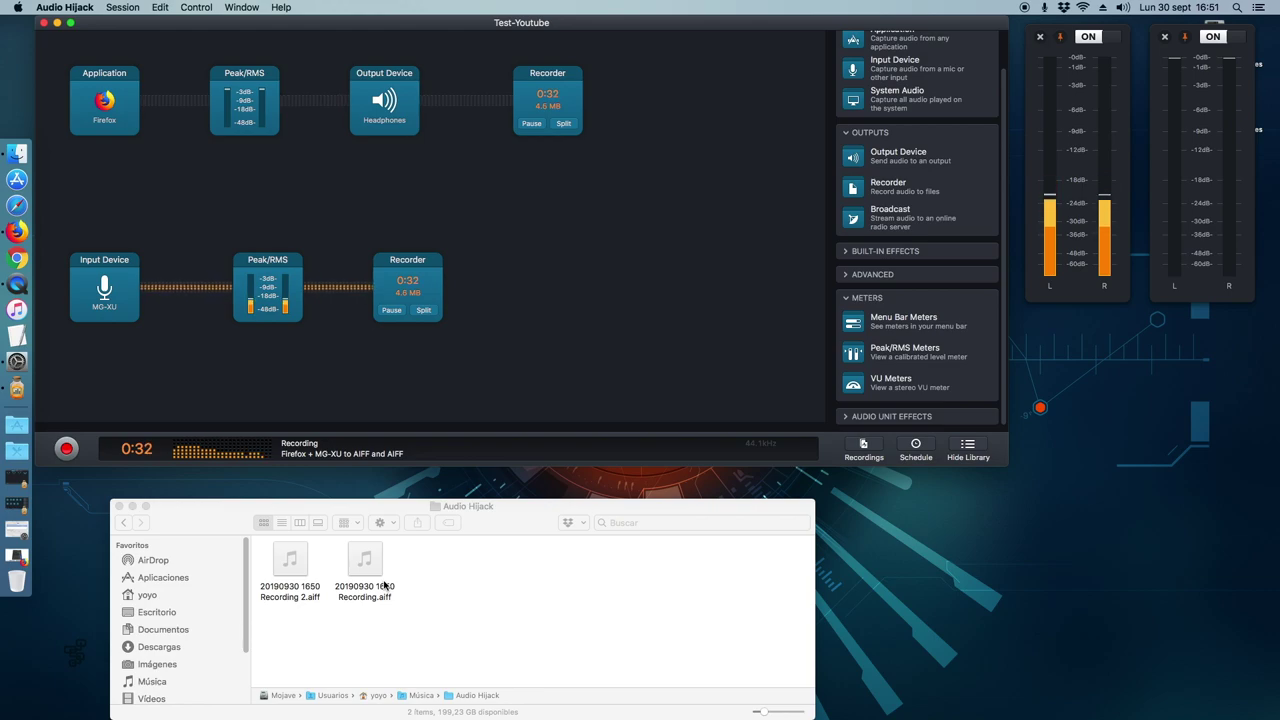
click(66, 448)
click(523, 623)
click(297, 571)
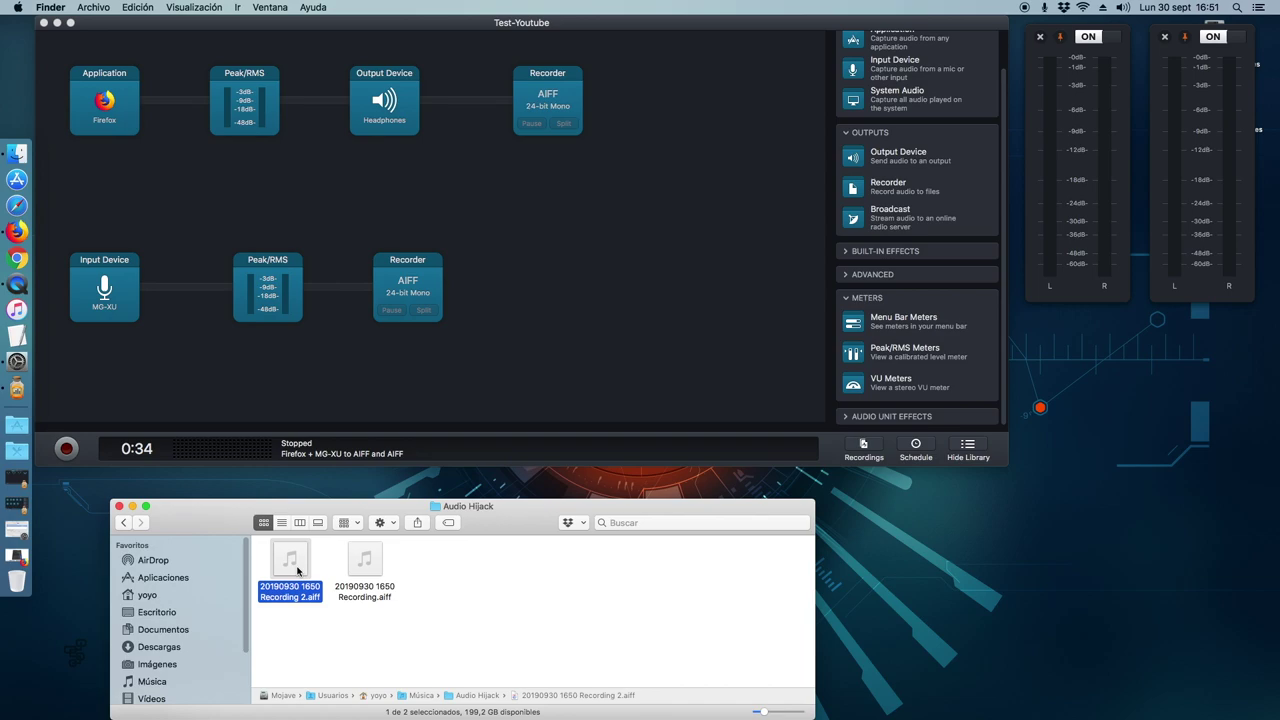
click(424, 603)
click(287, 568)
key(space)
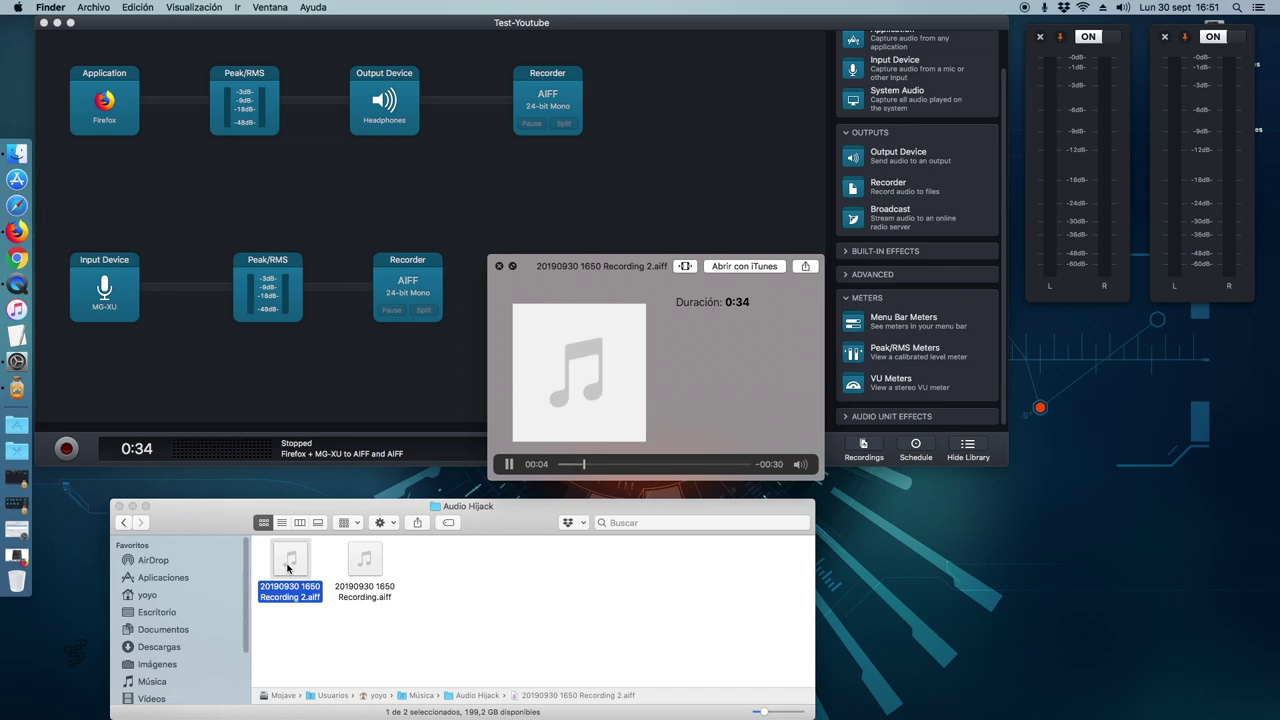
key(space)
click(367, 572)
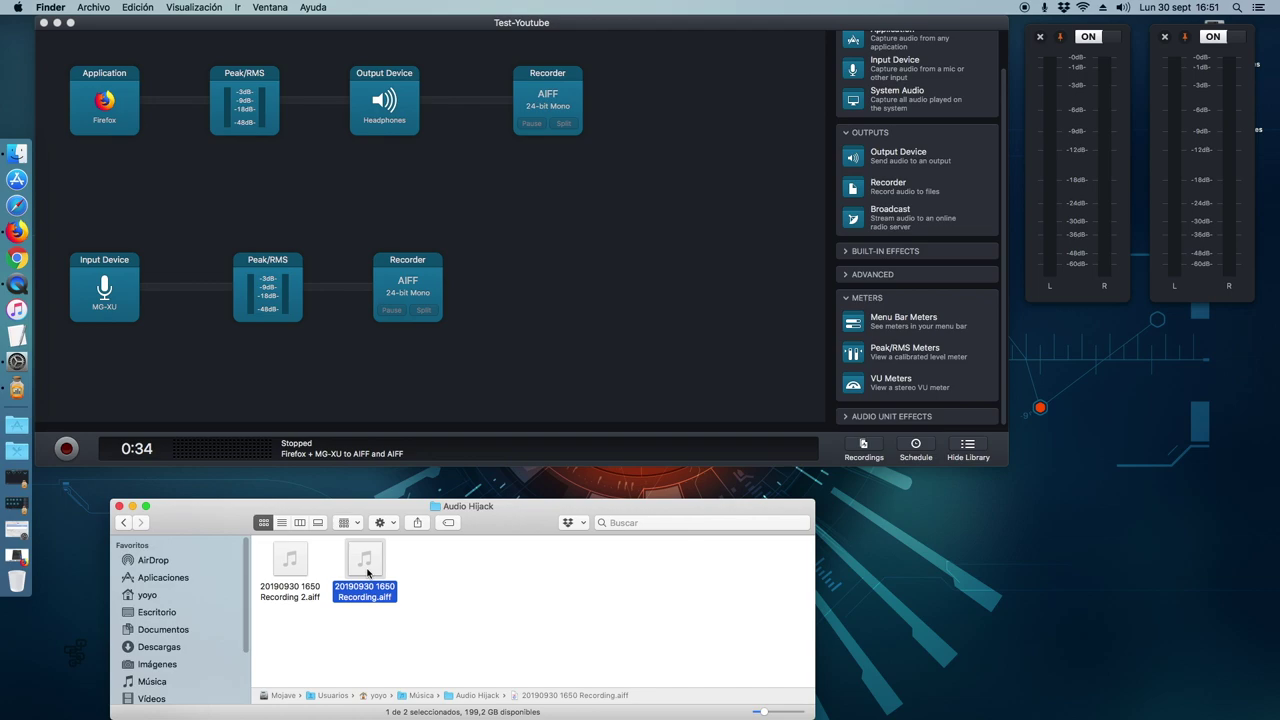
key(space)
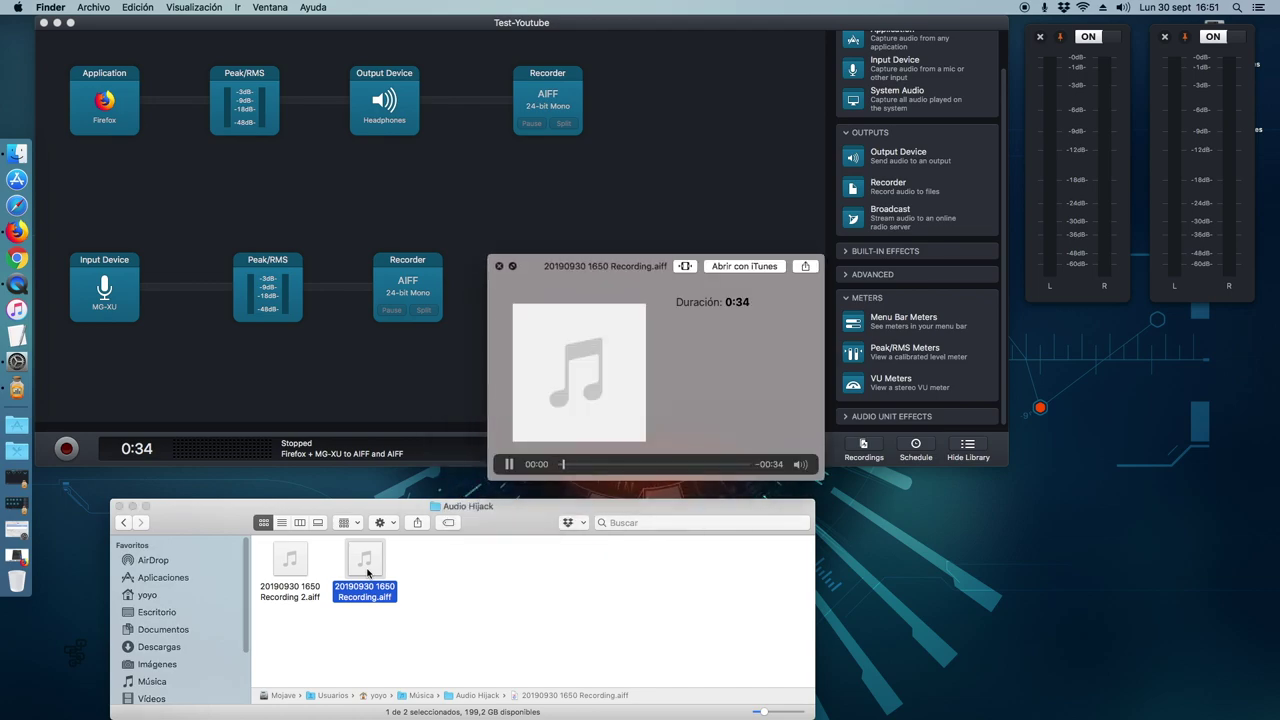
key(space)
Step: Move both test recordings from the Audio Hijack folder to the trash
drag(424, 616, 286, 580)
right_click(286, 580)
click(340, 421)
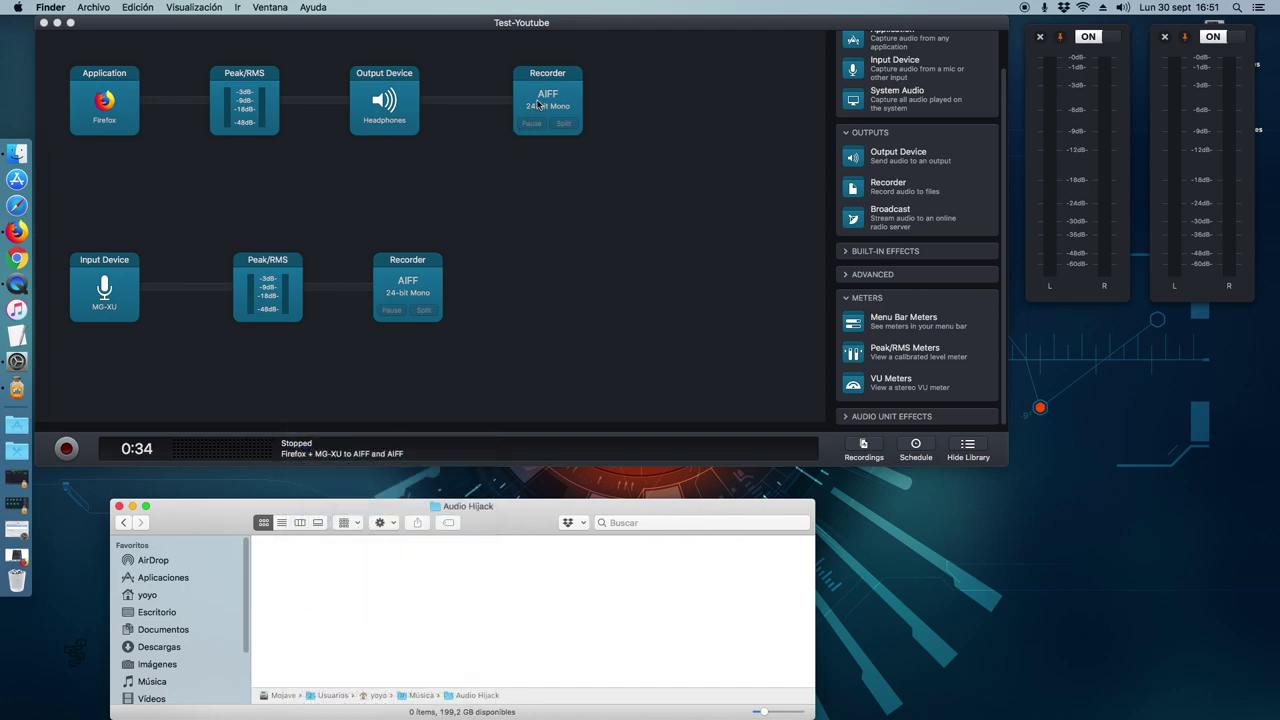
Step: In the Firefox chain's Recorder, replace the text after Date and Time in the file name with Firefox
click(538, 104)
click(578, 219)
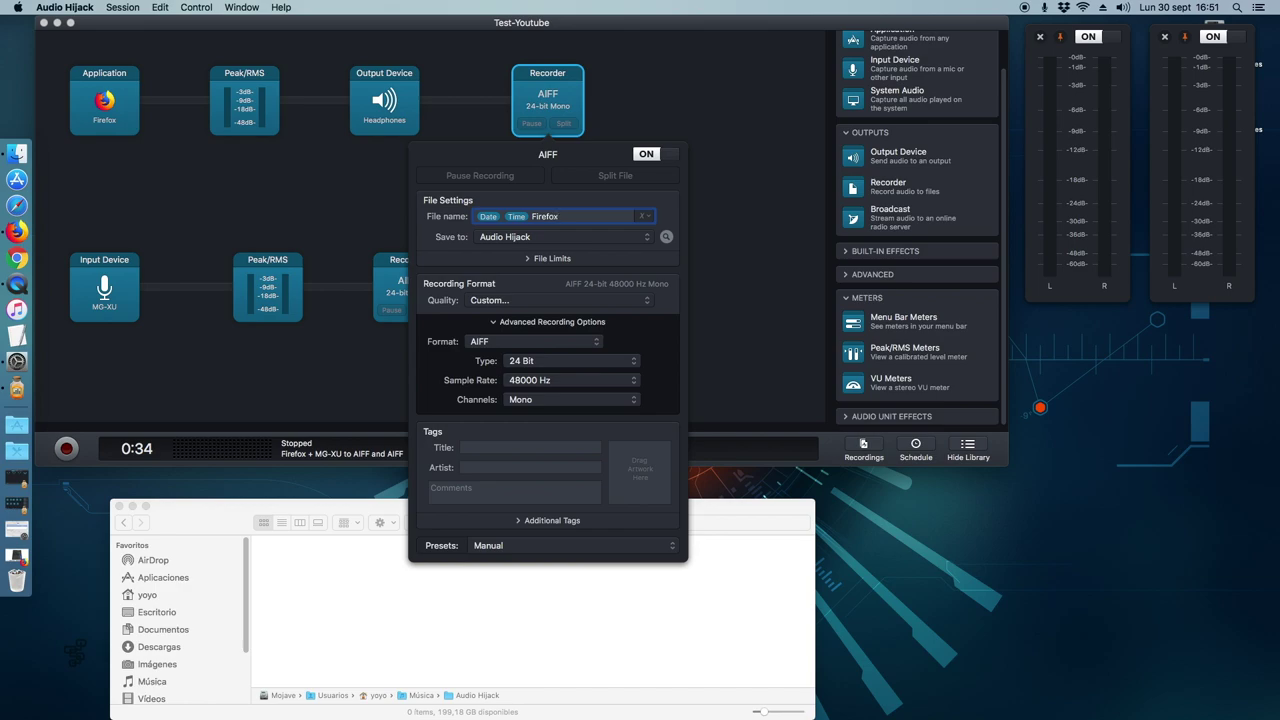
click(741, 306)
Step: In the microphone chain's Recorder, replace the text after Date and Time in the file name with Micro
click(402, 313)
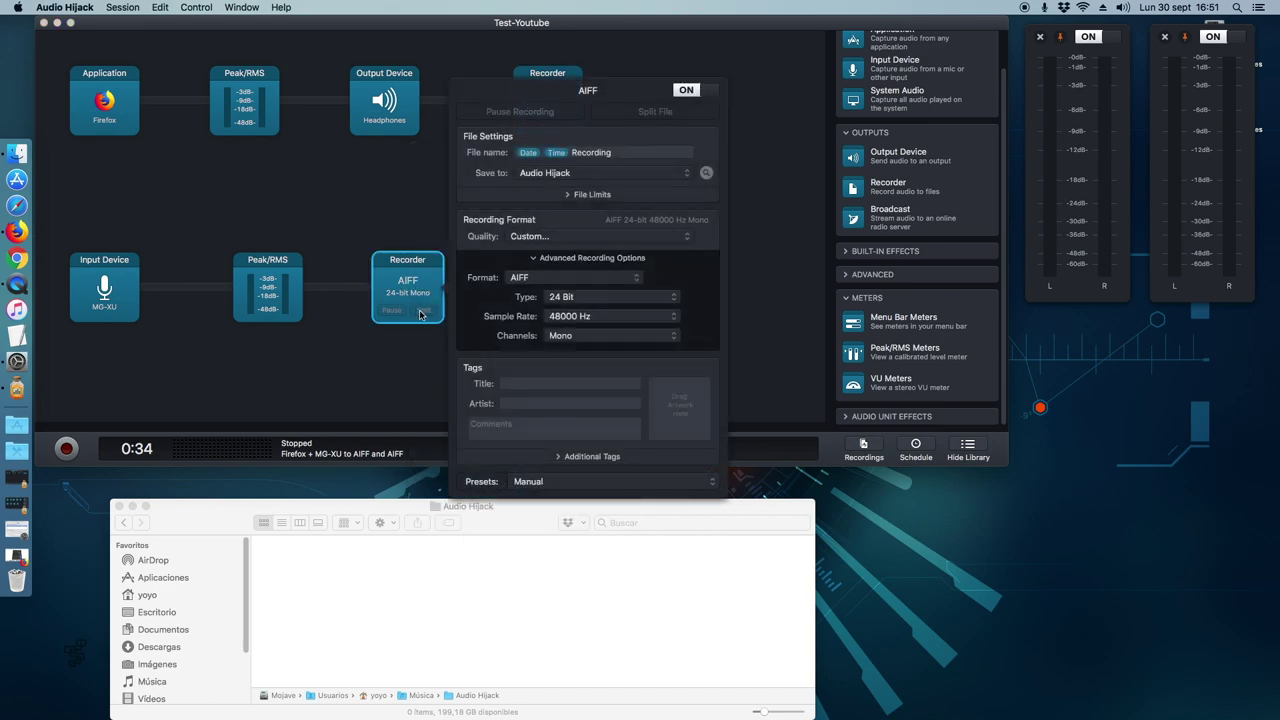
click(628, 153)
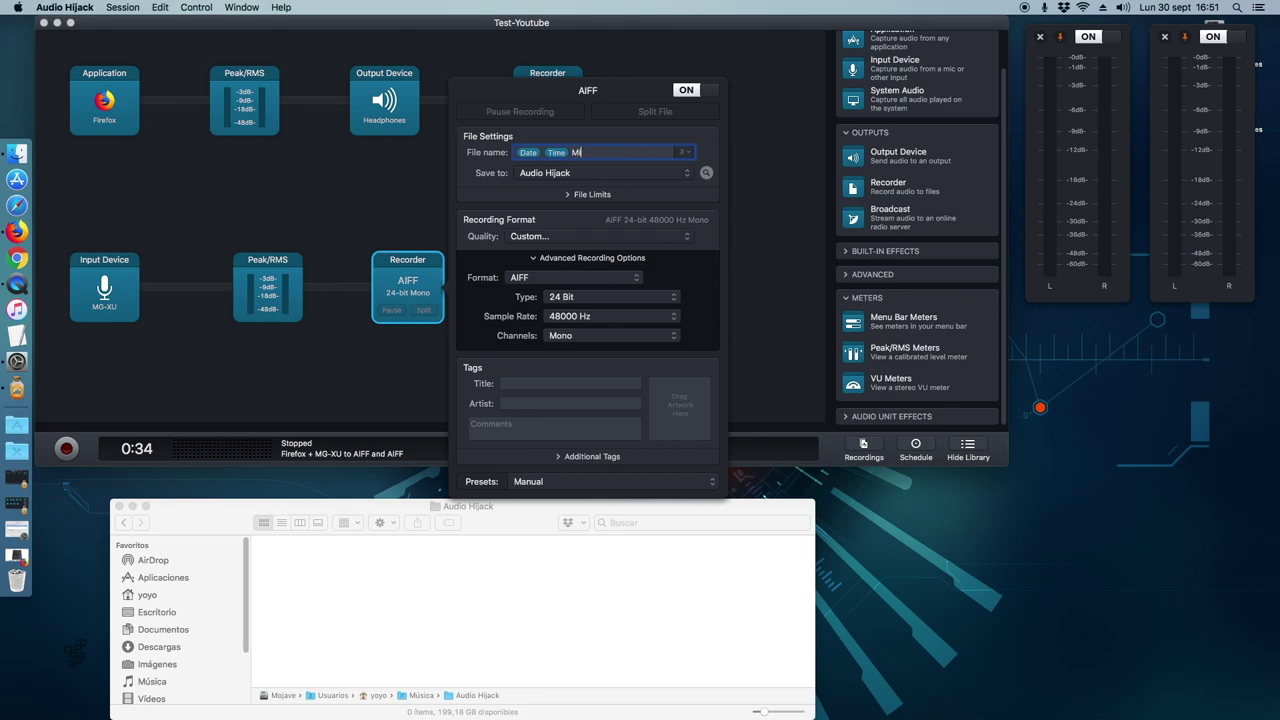
key(Return)
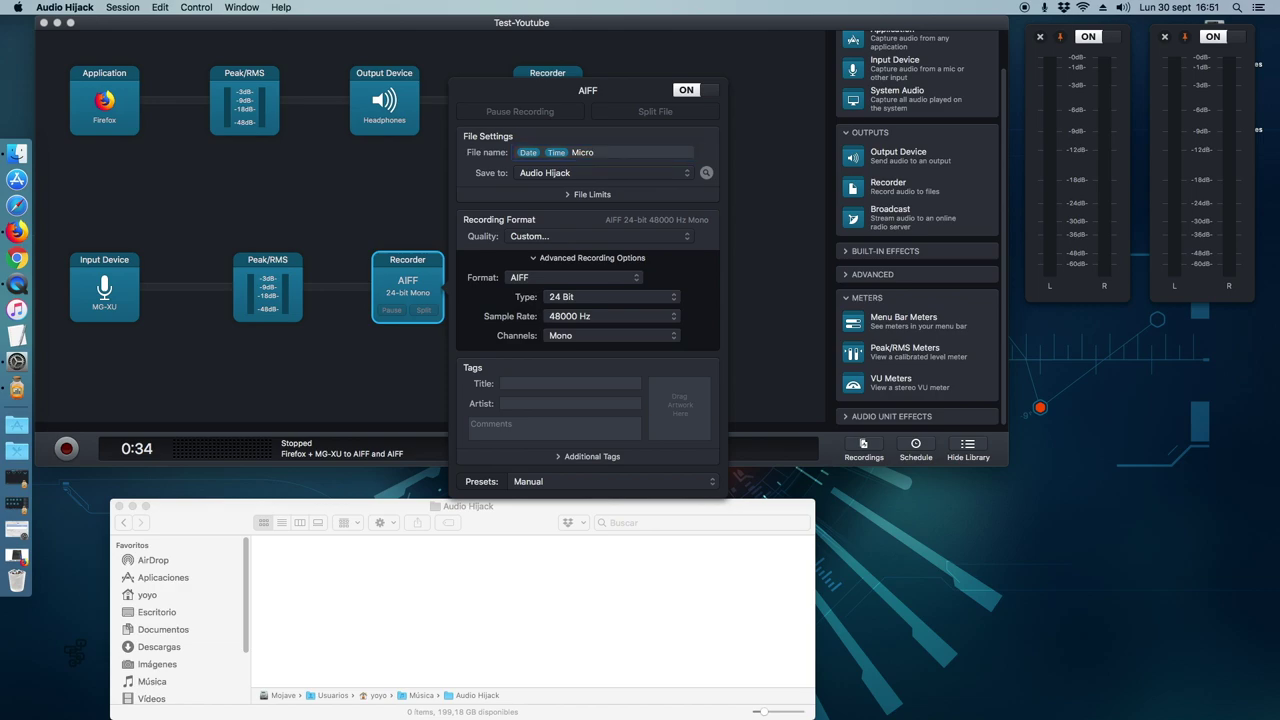
Step: Close the microphone Recorder's settings and move the Finder window up and to the left beneath the Audio Hijack session window
click(779, 218)
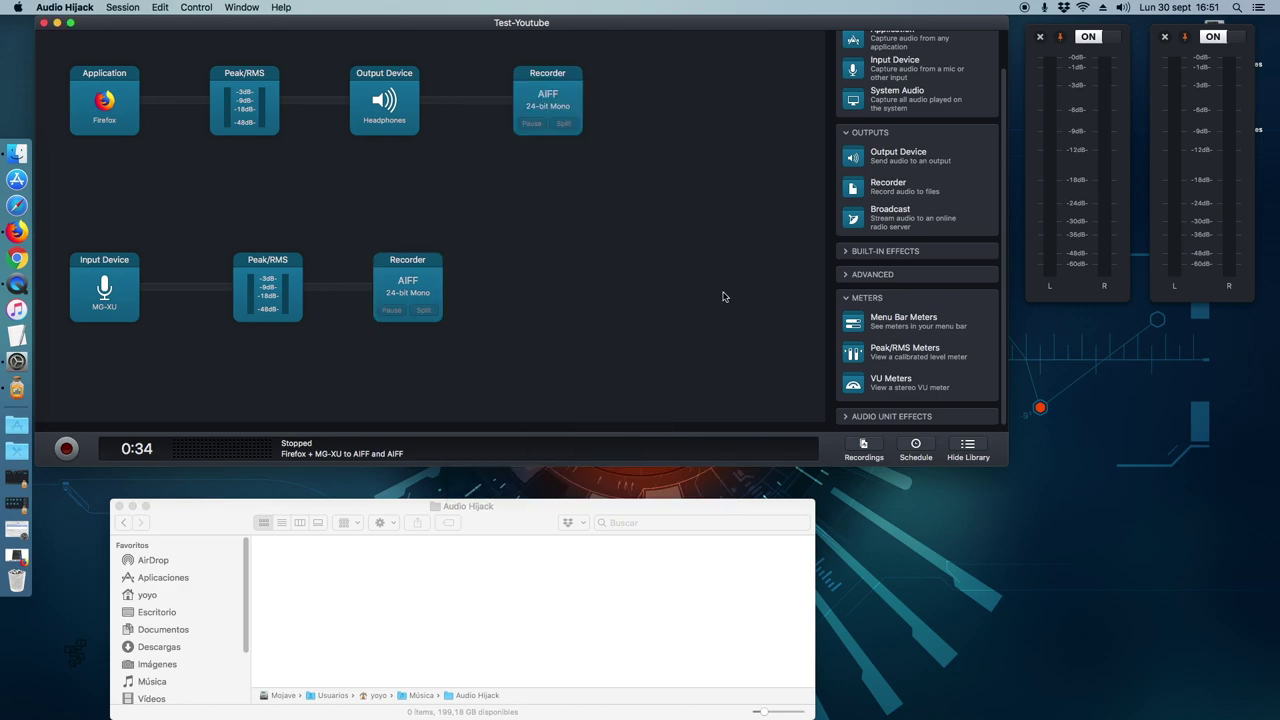
click(352, 612)
drag(227, 513, 213, 495)
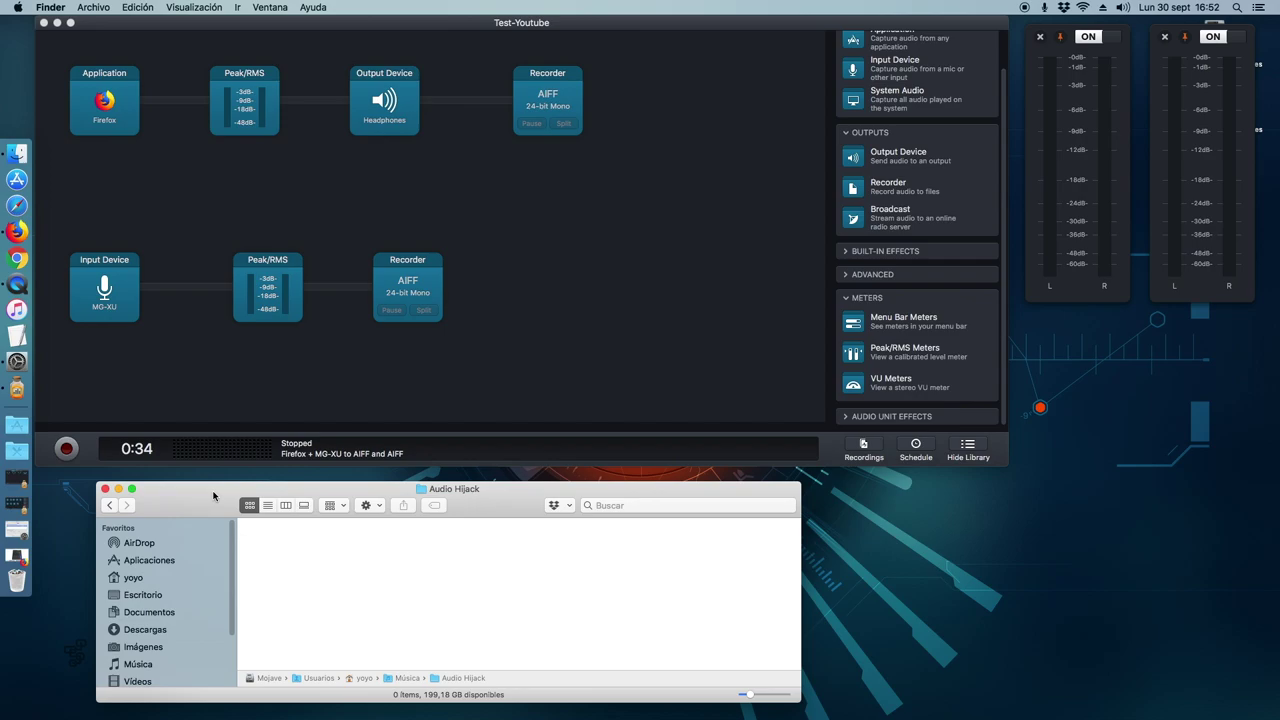
Step: Unpin both floating Peak/RMS meters, shrinking the Firefox window to reach them and enlarging it again to about its original size
click(18, 210)
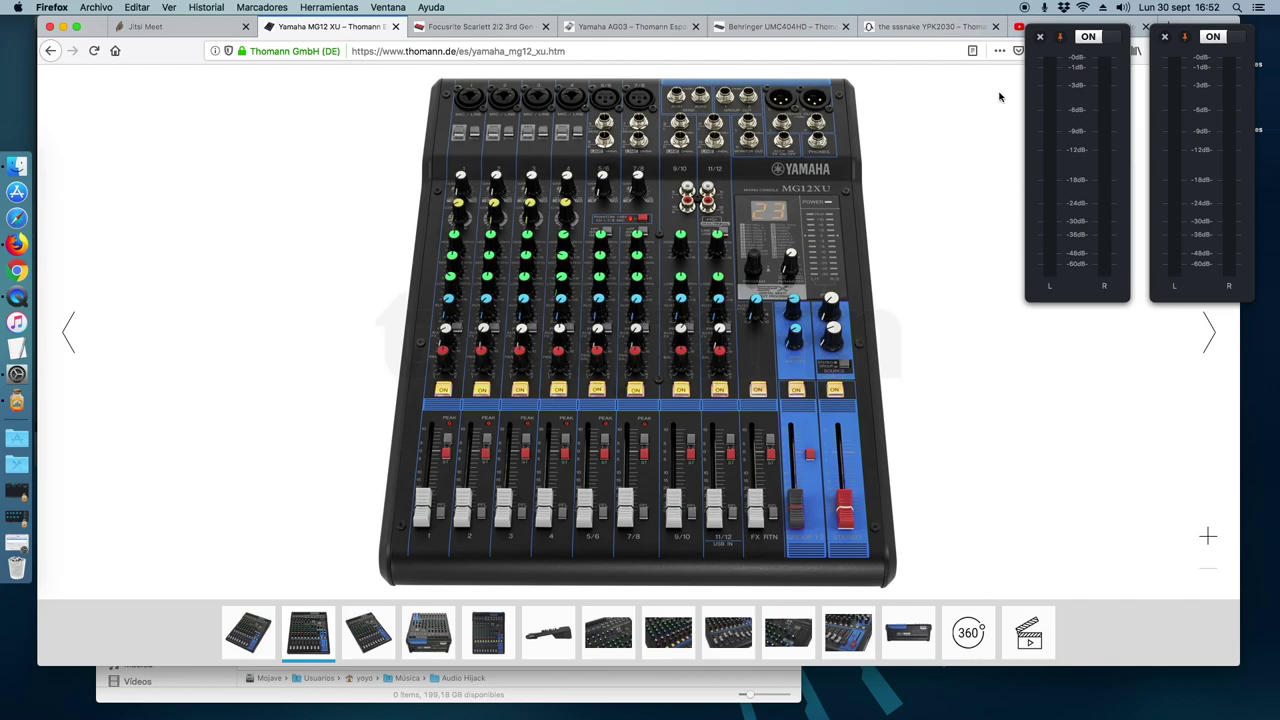
drag(1241, 666, 1013, 621)
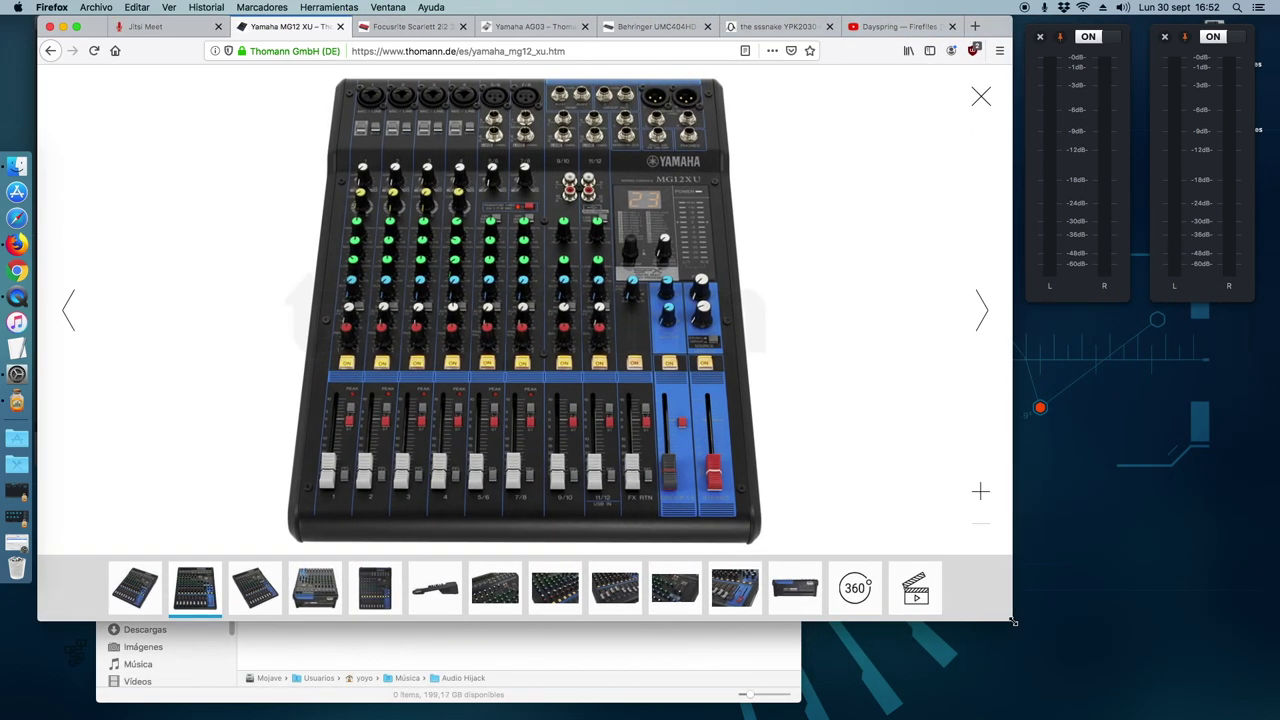
click(1060, 52)
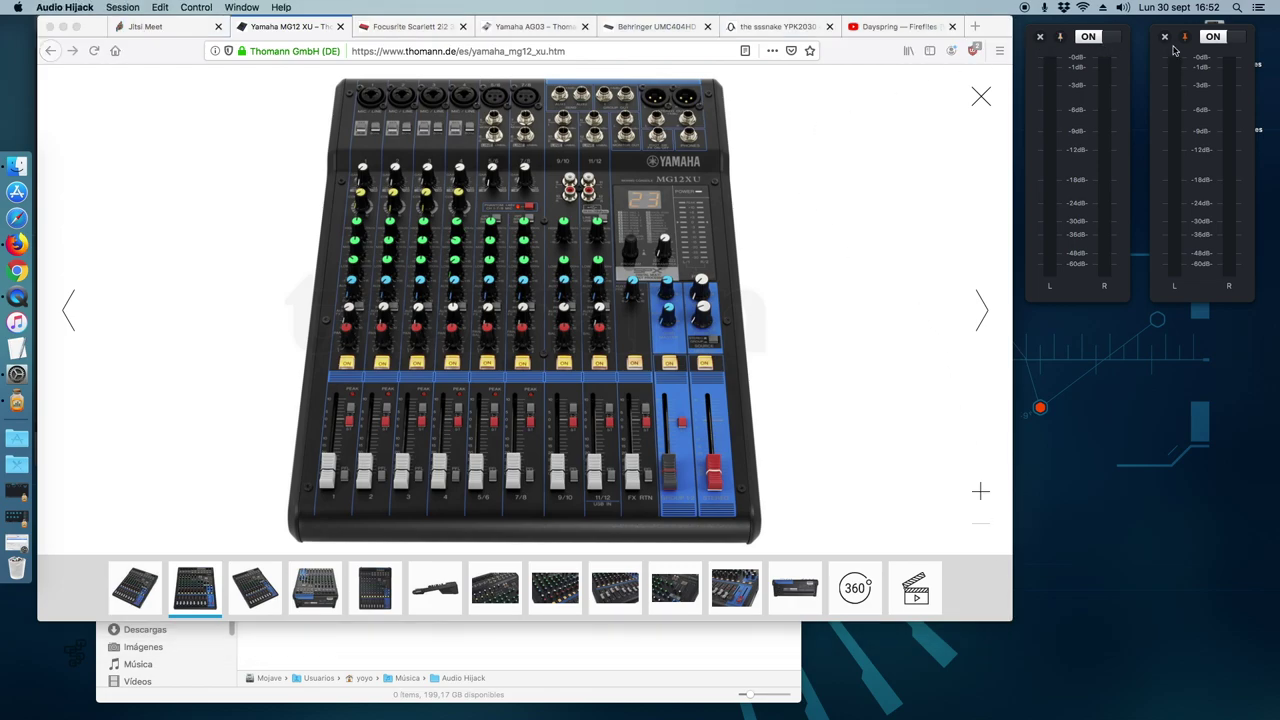
drag(1006, 622, 1242, 676)
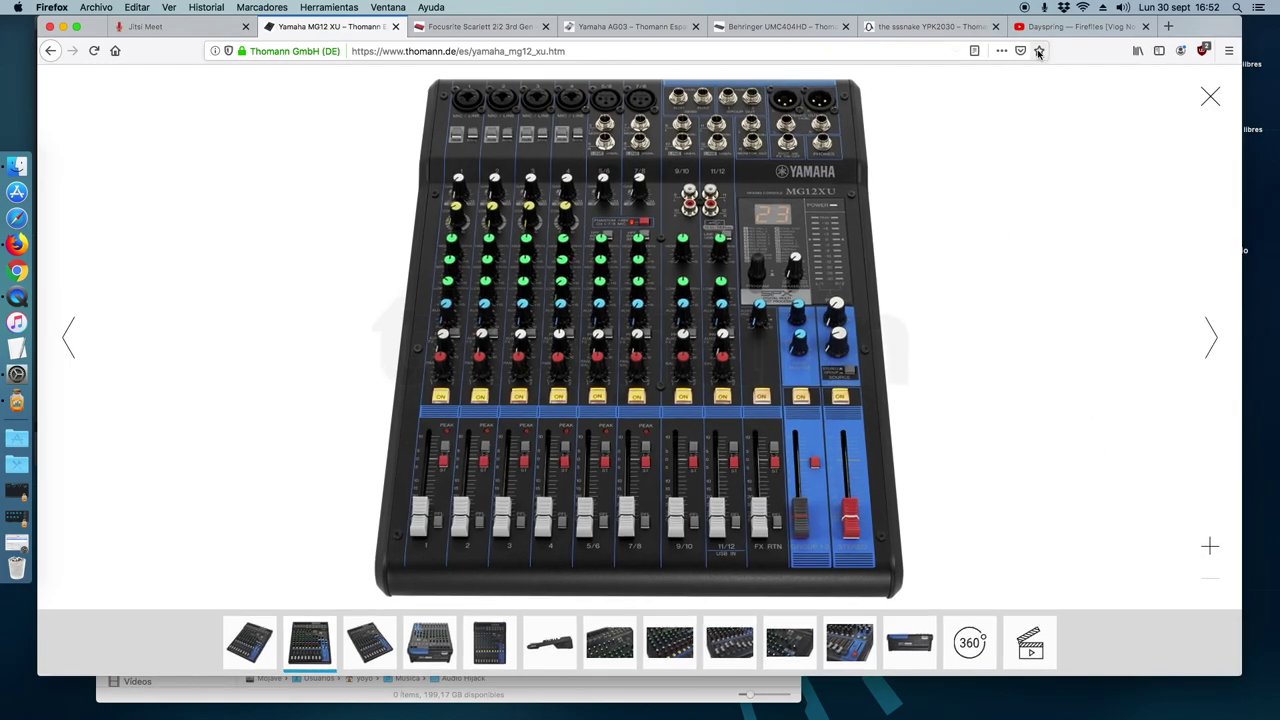
Step: Check the Jitsi Meet call in Firefox and play the Dayspring — Fireflies track on YouTube
click(1045, 26)
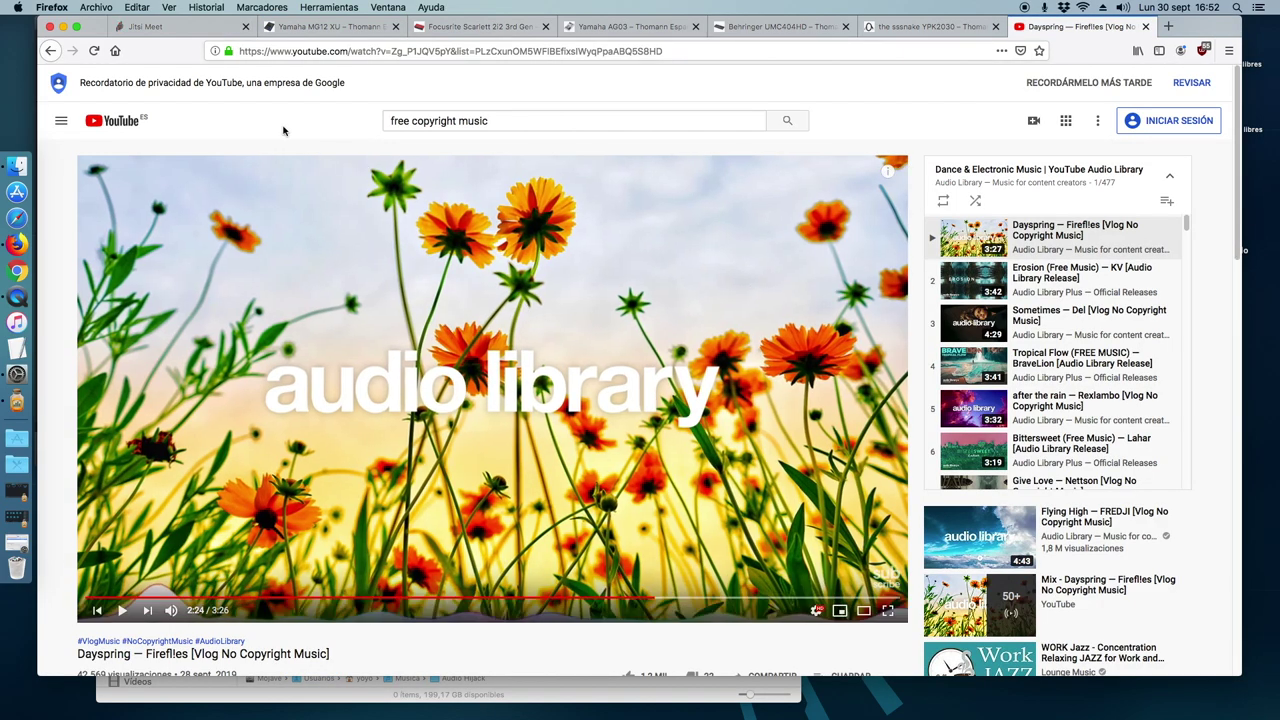
click(124, 611)
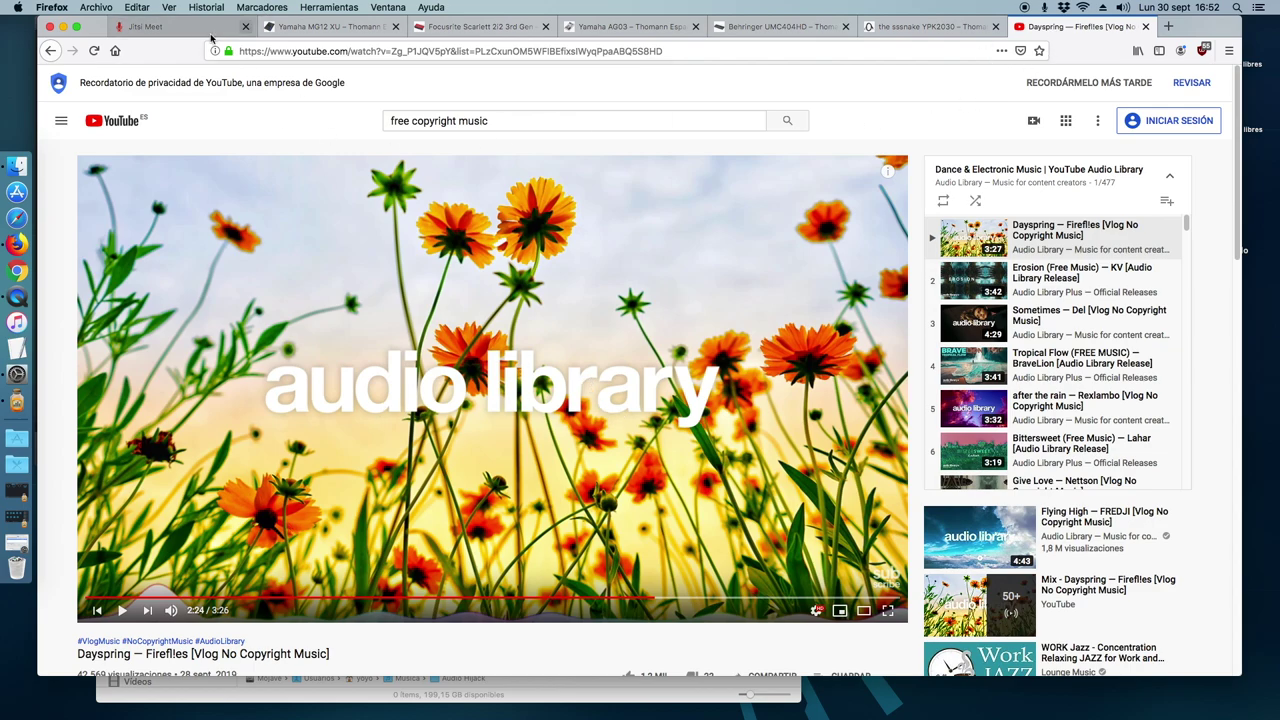
click(180, 30)
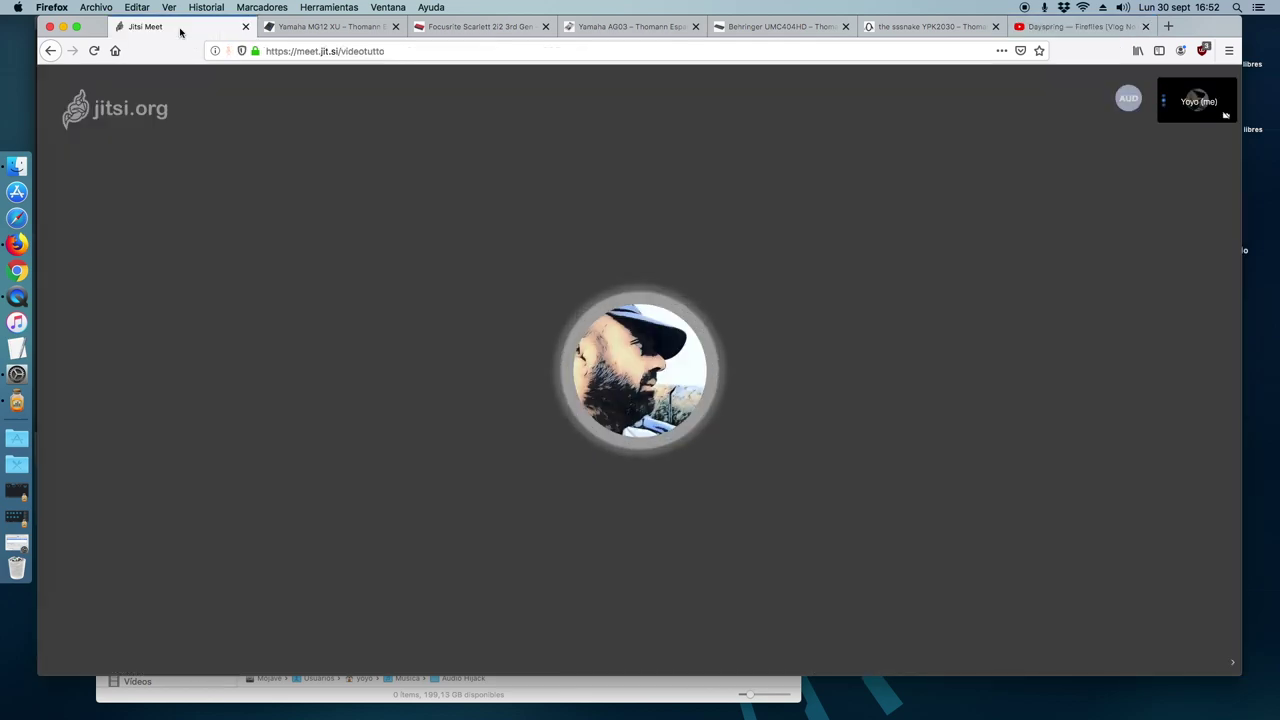
click(1072, 27)
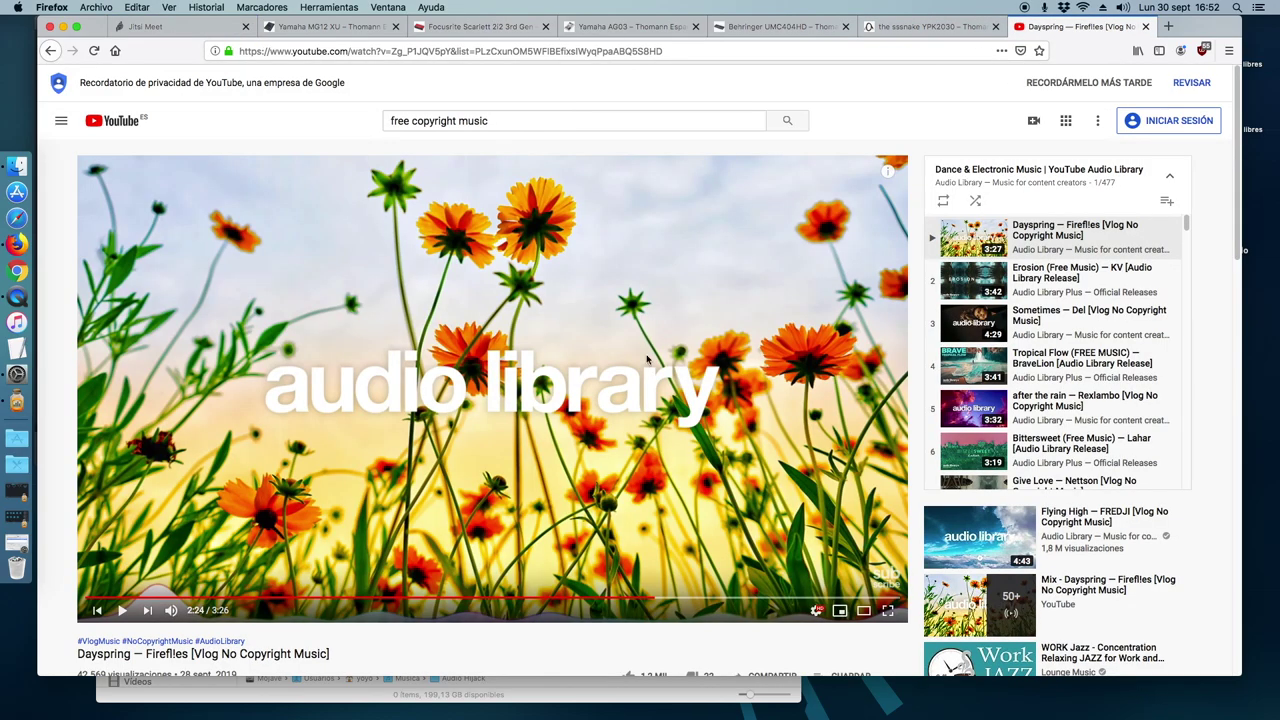
click(127, 613)
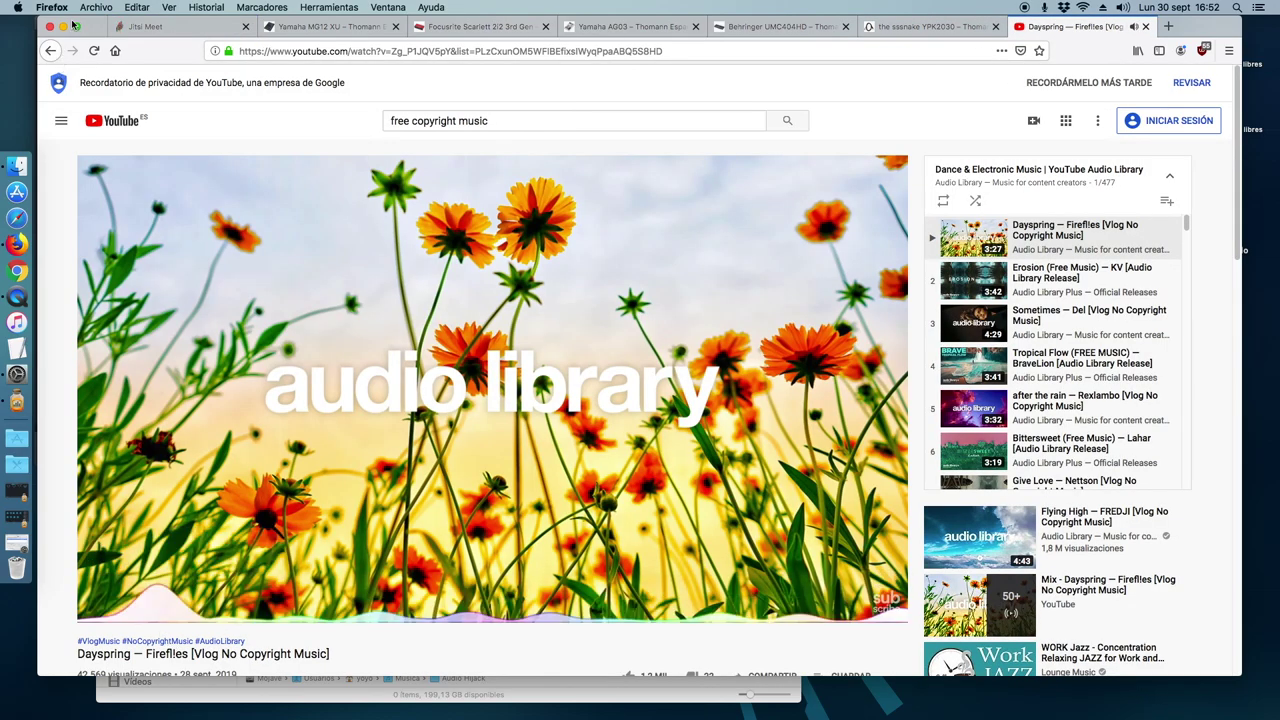
Step: Record about 42 seconds with the Test-Youtube session in Audio Hijack, stopping the recording and pausing the YouTube track at the end
key(super+m)
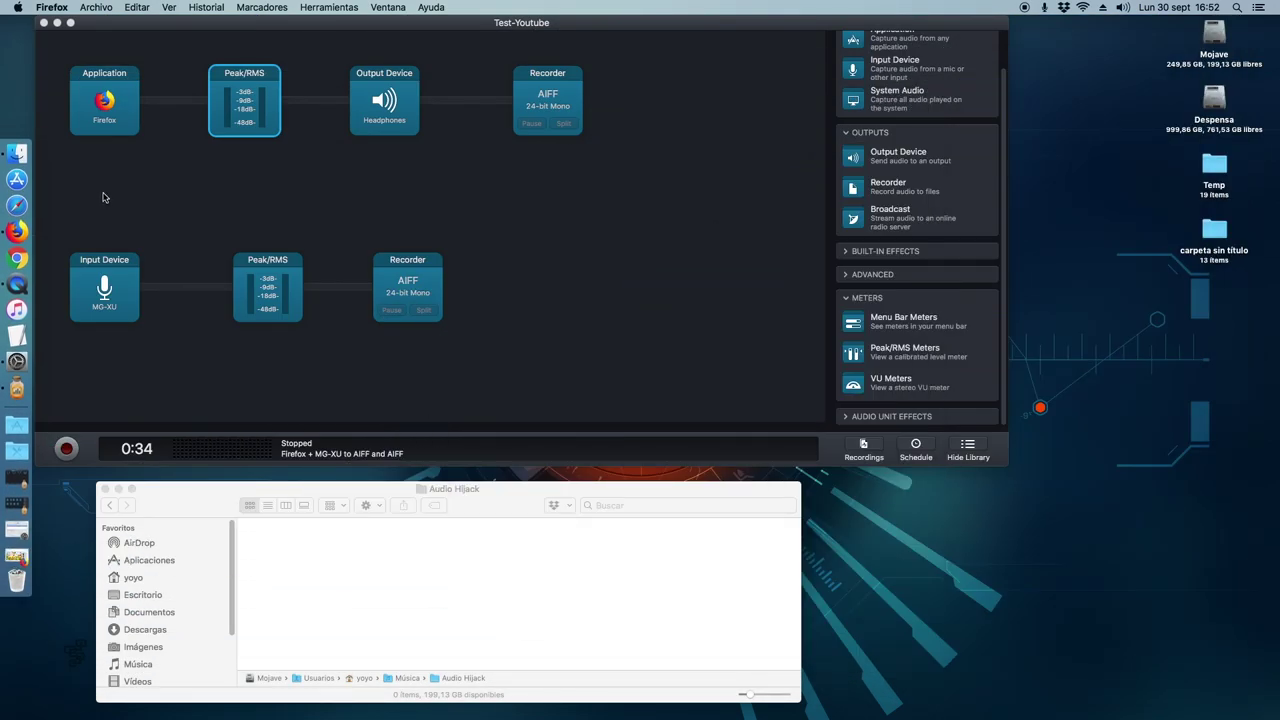
click(193, 360)
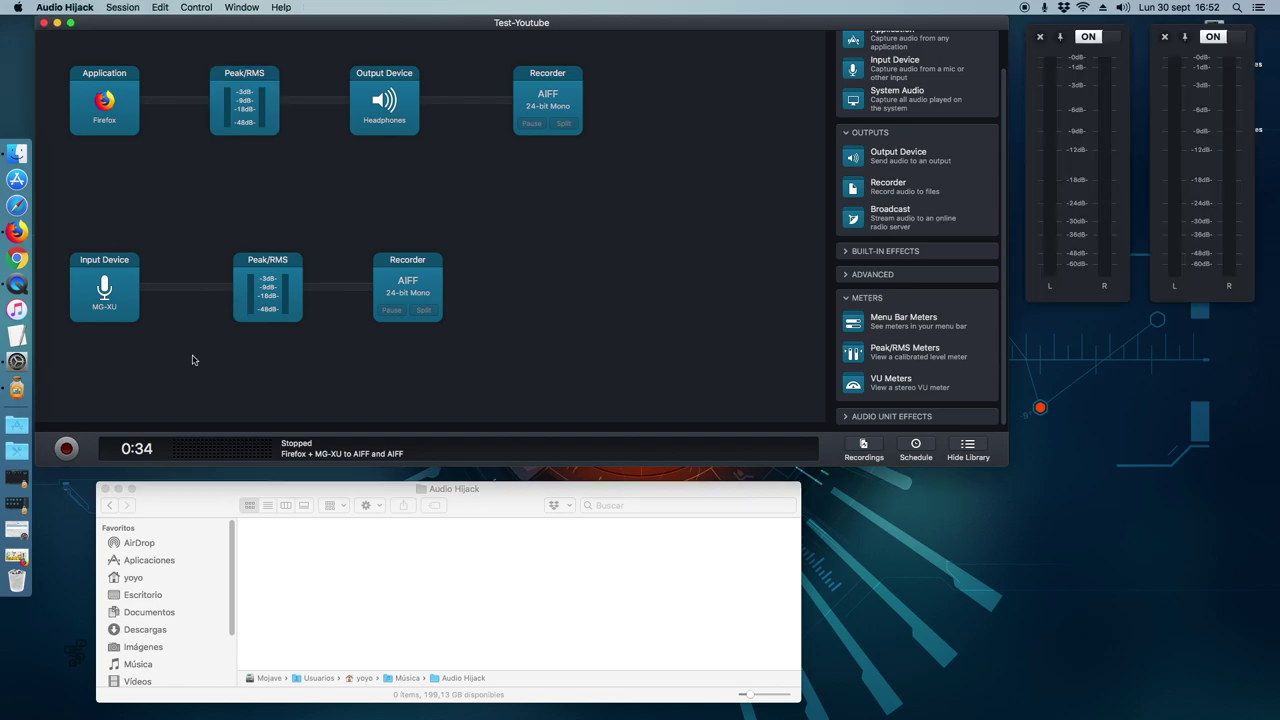
click(67, 449)
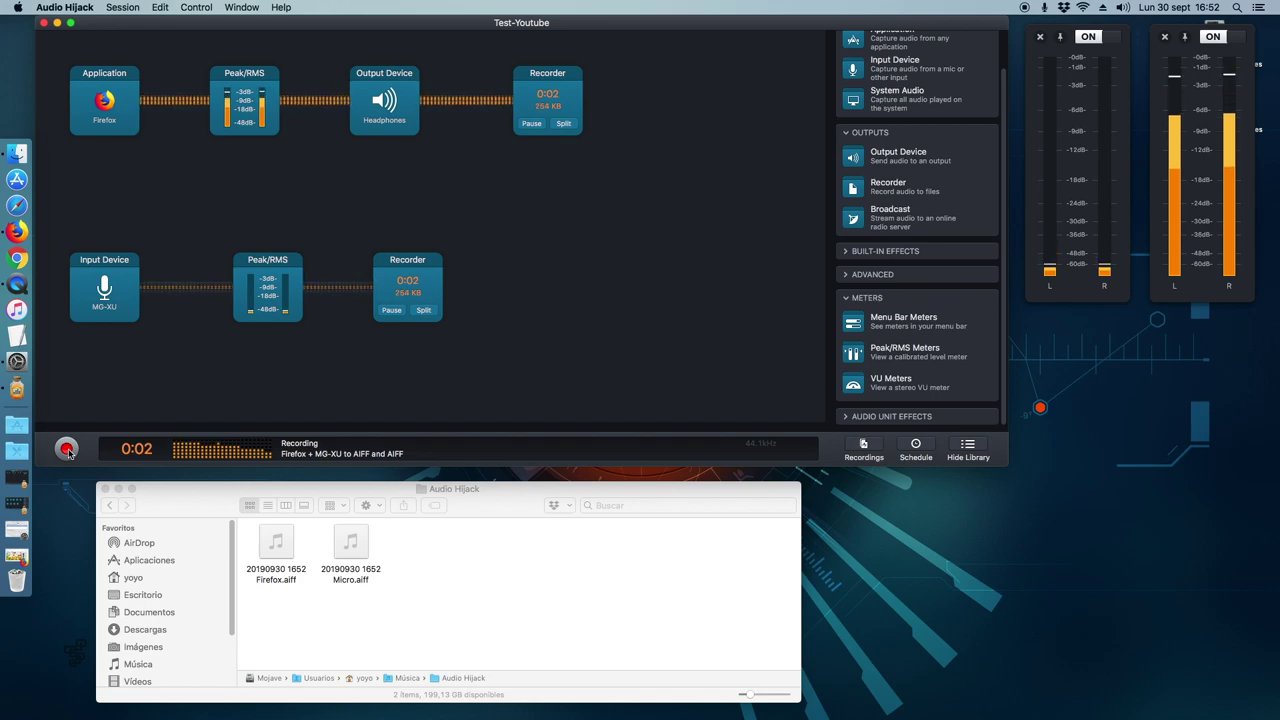
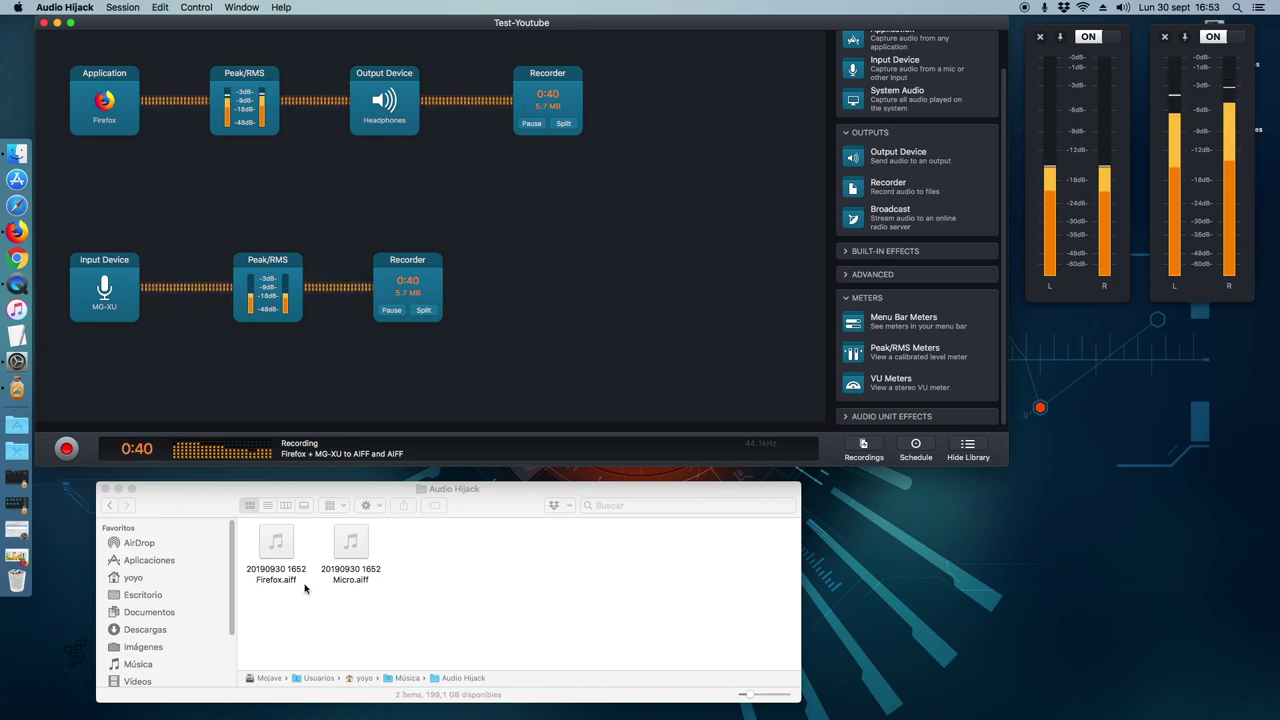
click(16, 231)
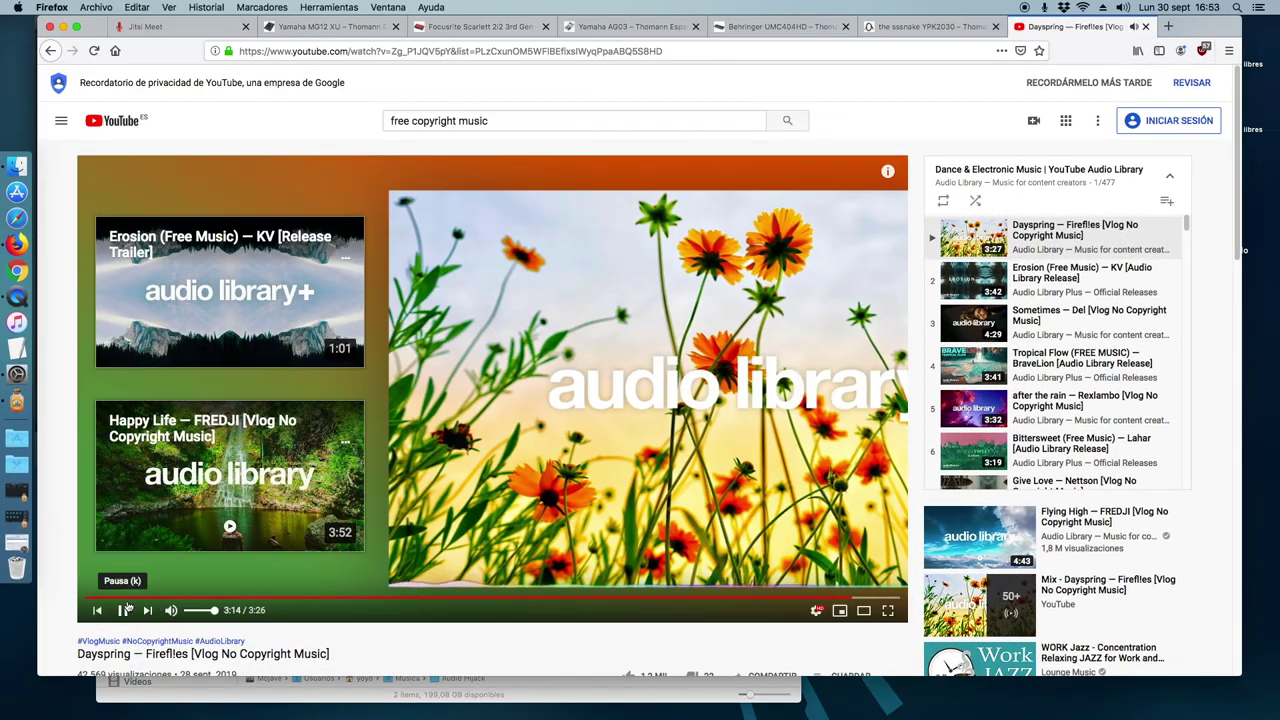
click(63, 27)
click(372, 572)
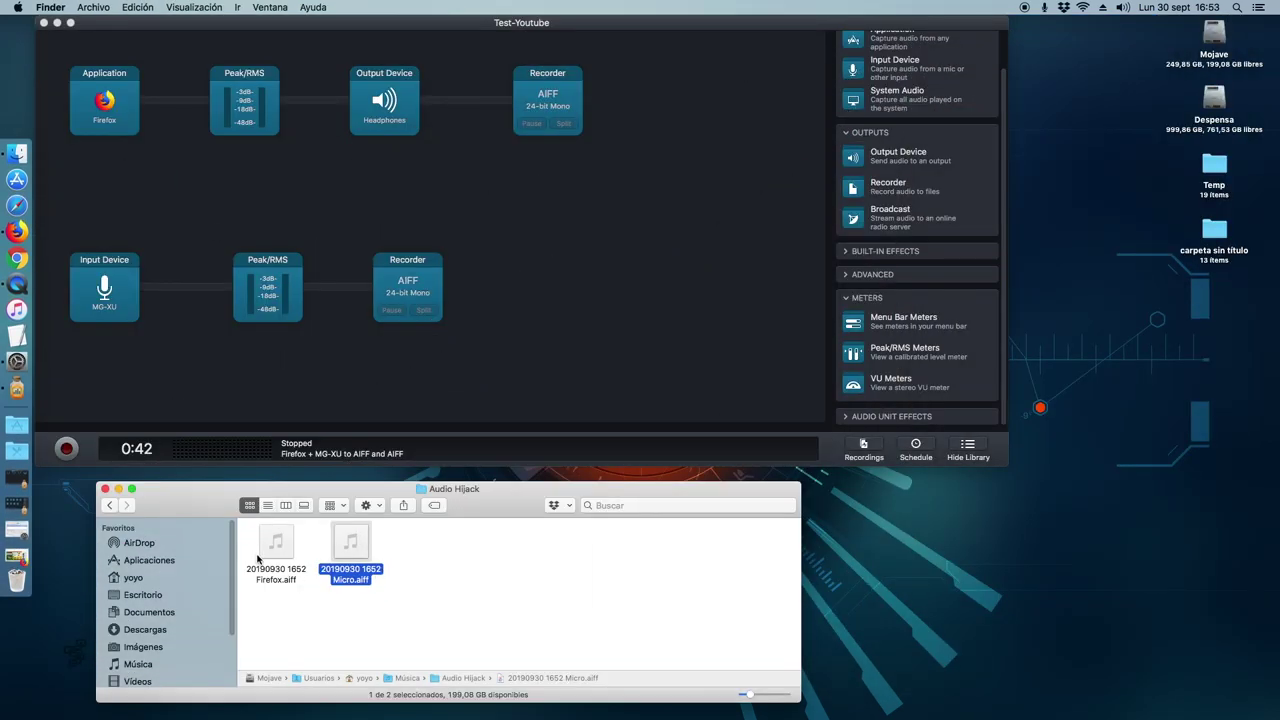
click(286, 560)
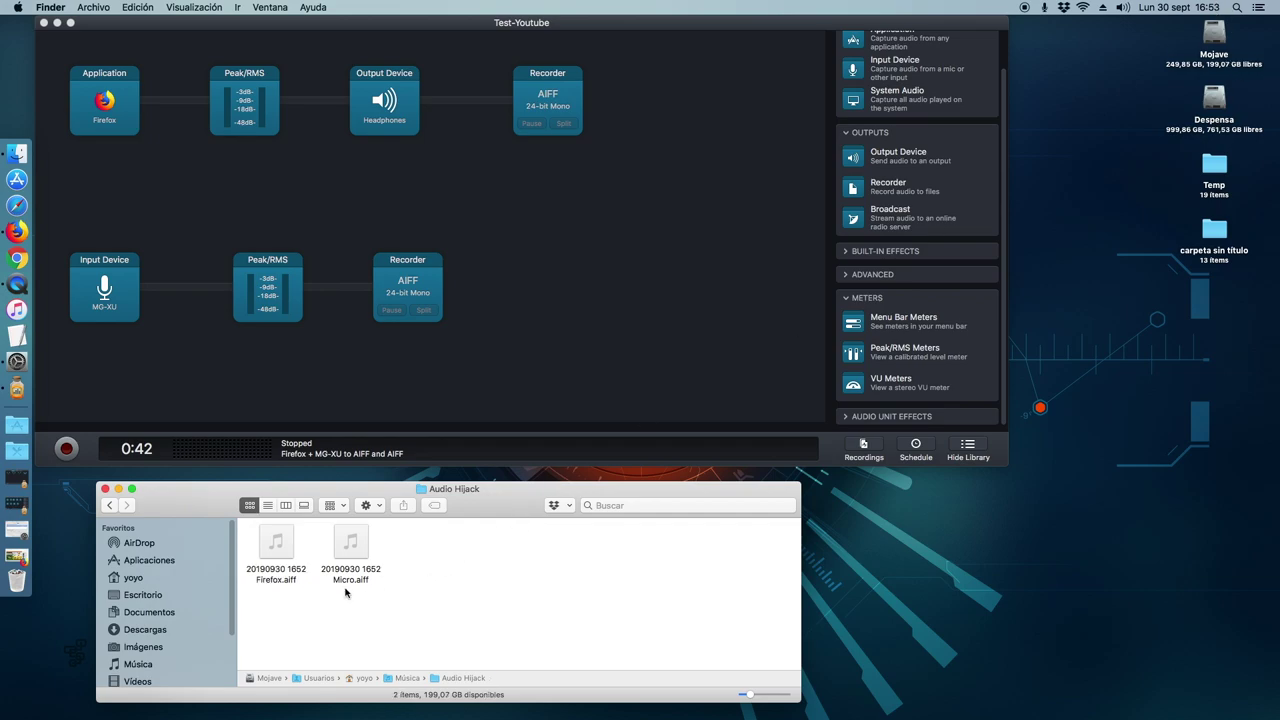
key(space)
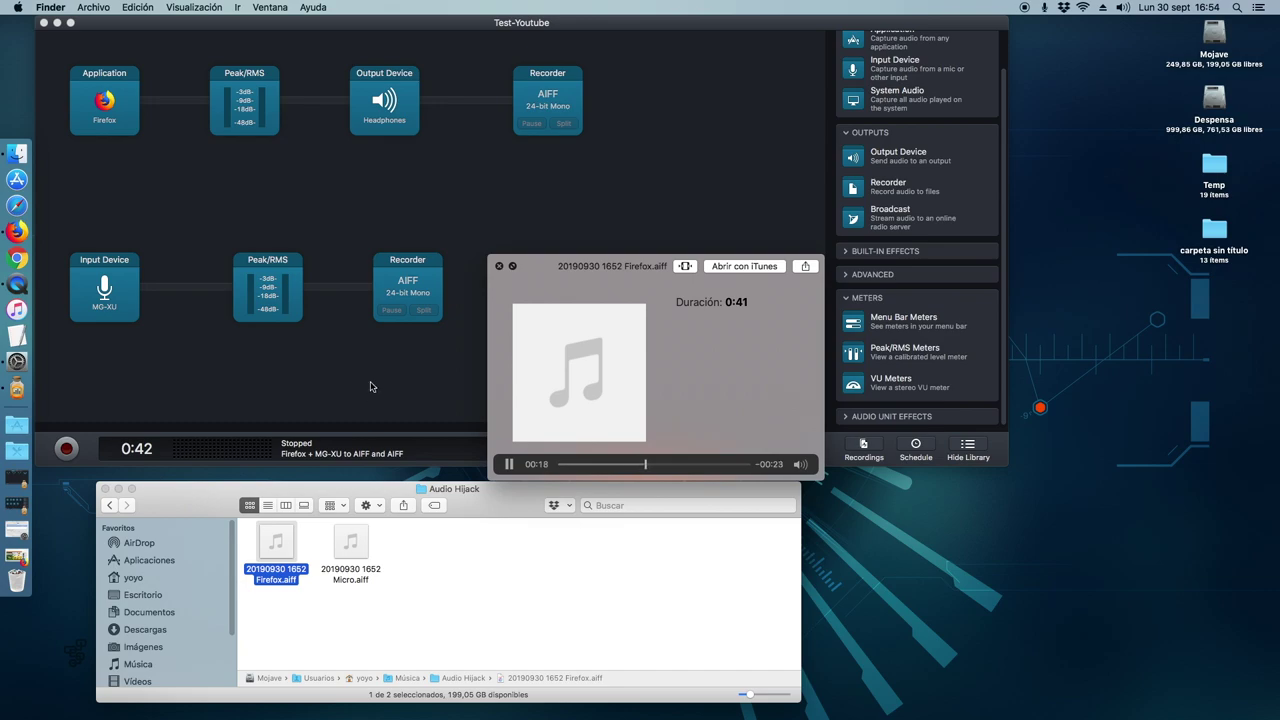
click(501, 266)
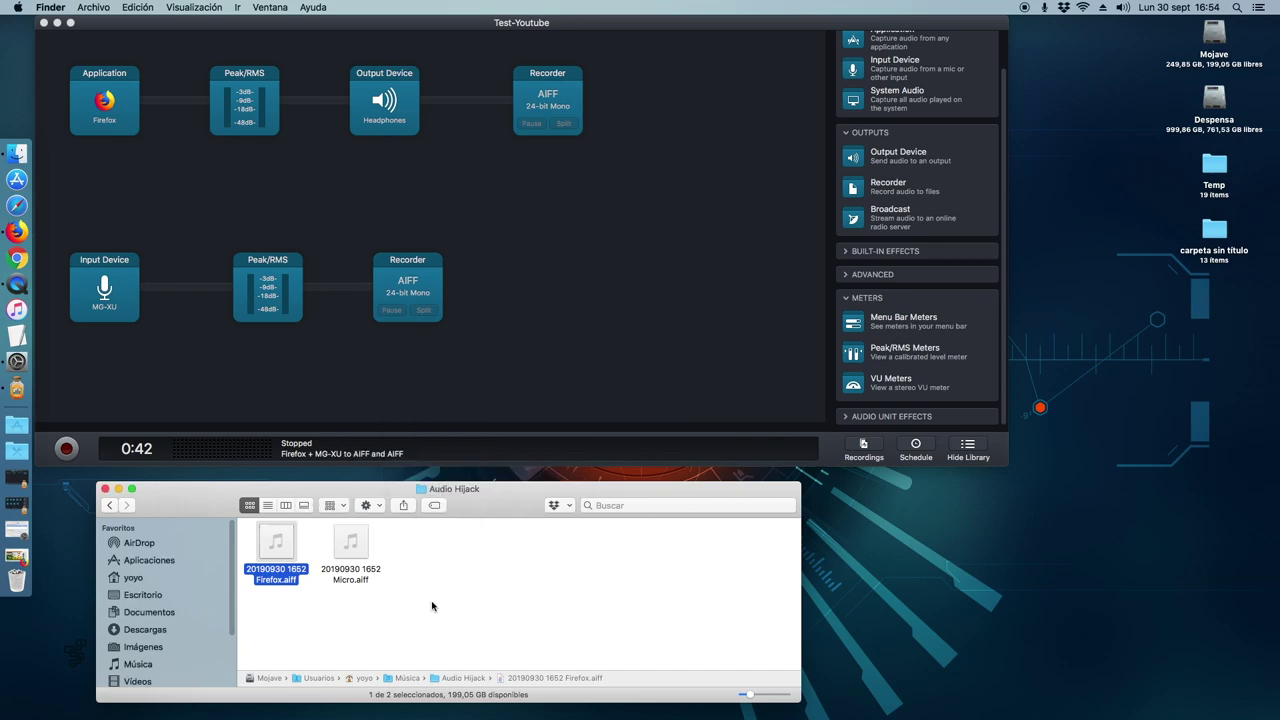
click(390, 587)
click(363, 560)
click(355, 590)
click(357, 574)
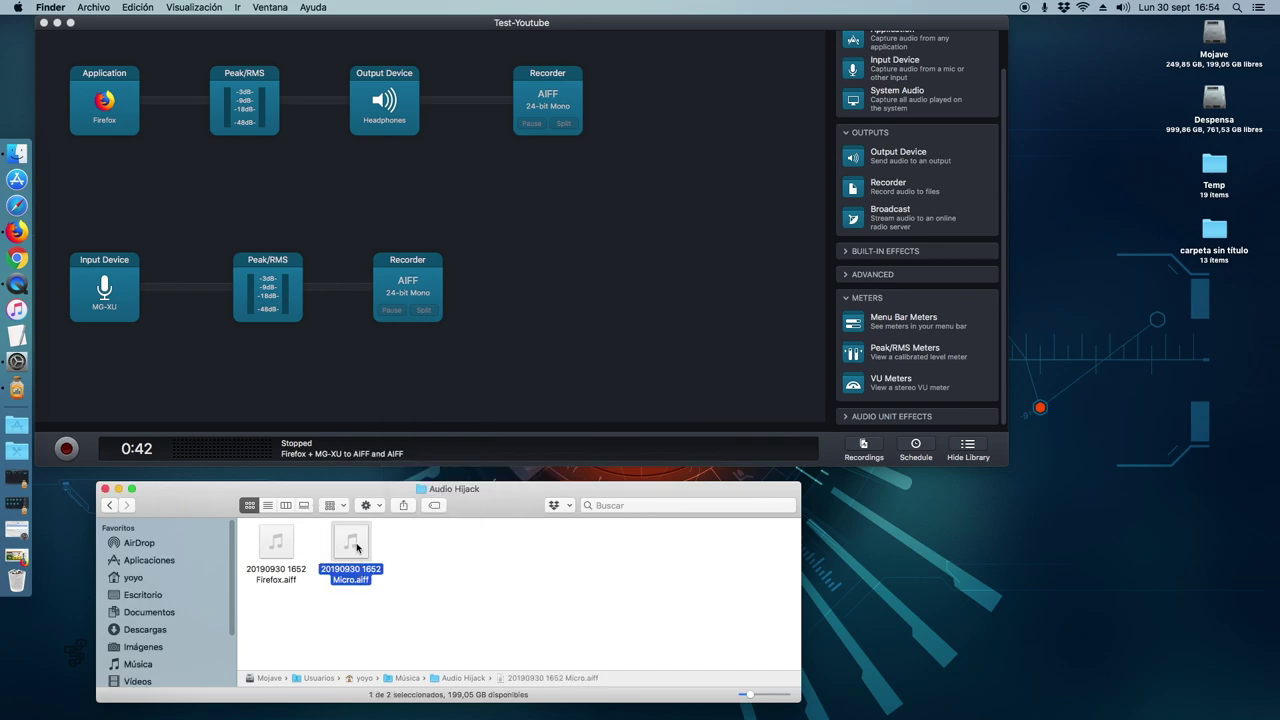
key(space)
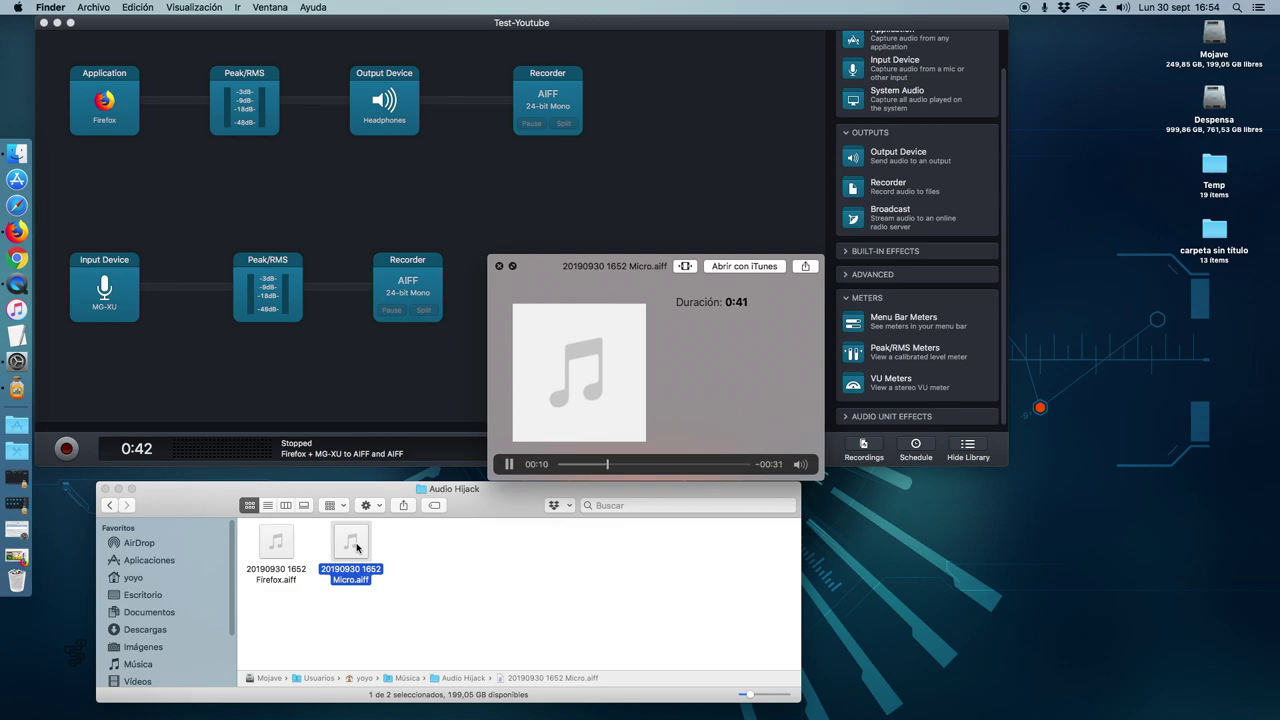
click(500, 267)
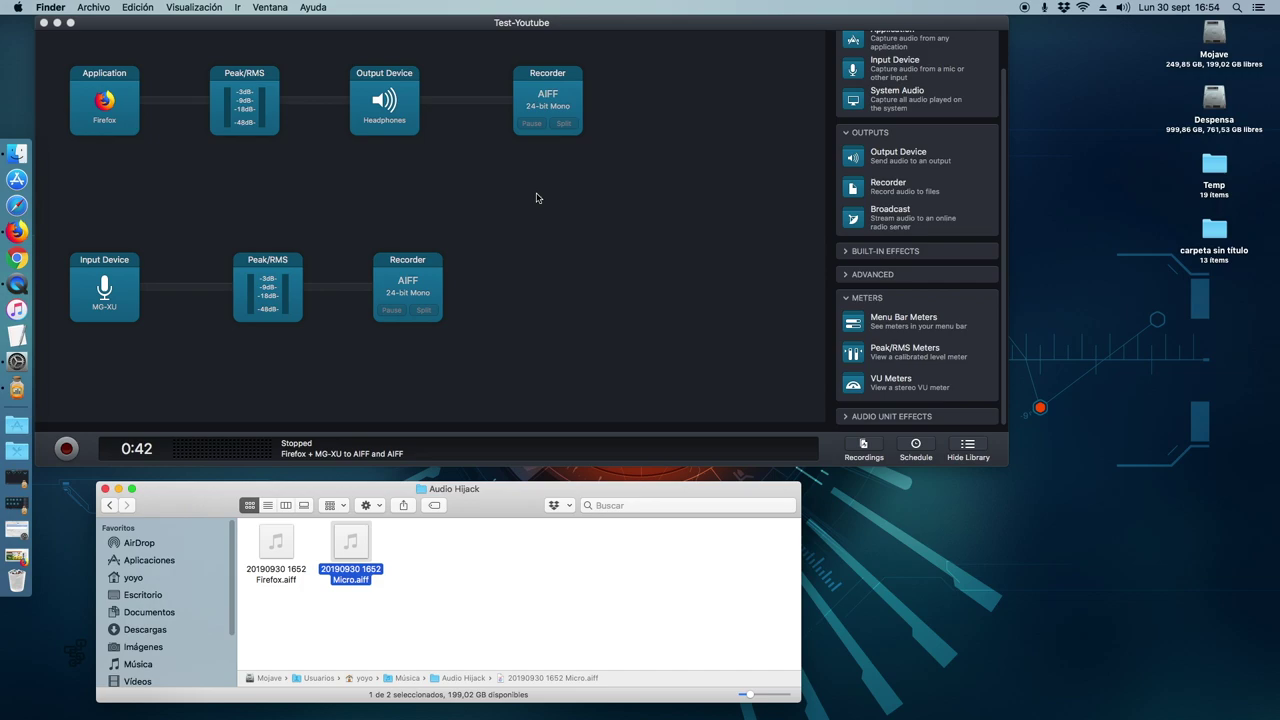
Step: Review the Firefox Application block's source settings in Audio Hijack and the Jitsi Meet tab in Firefox
click(94, 123)
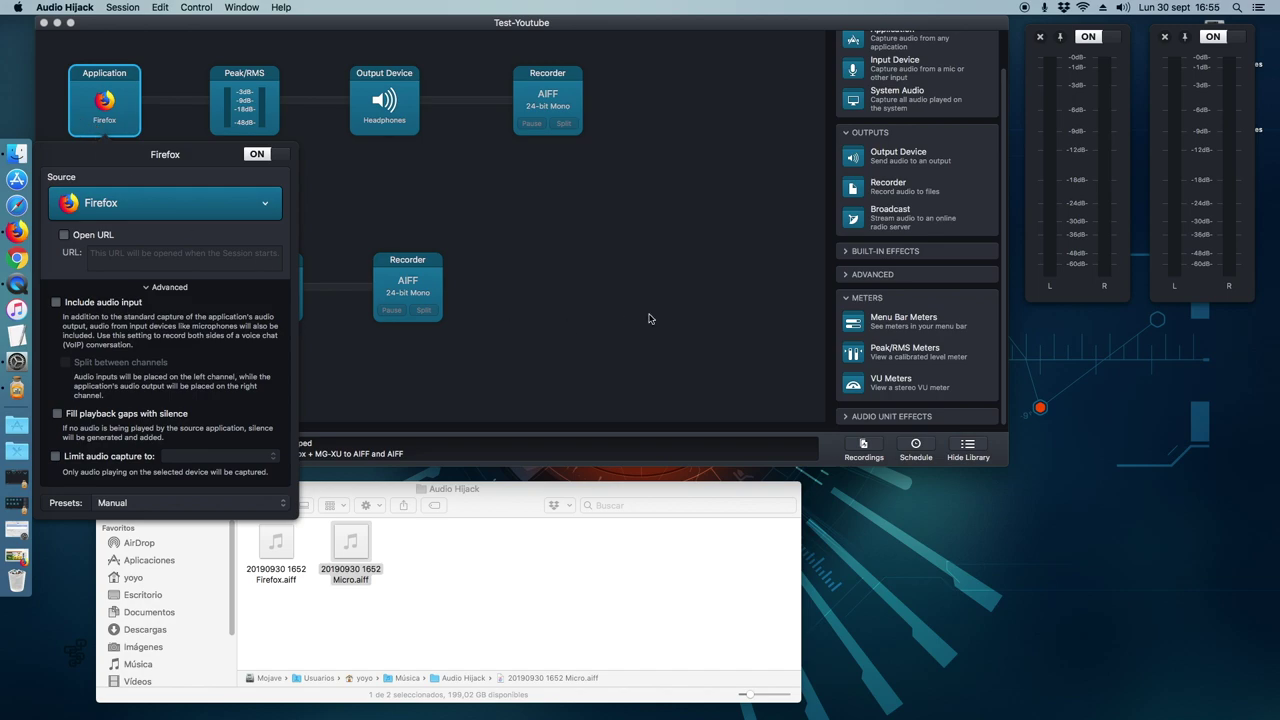
click(692, 317)
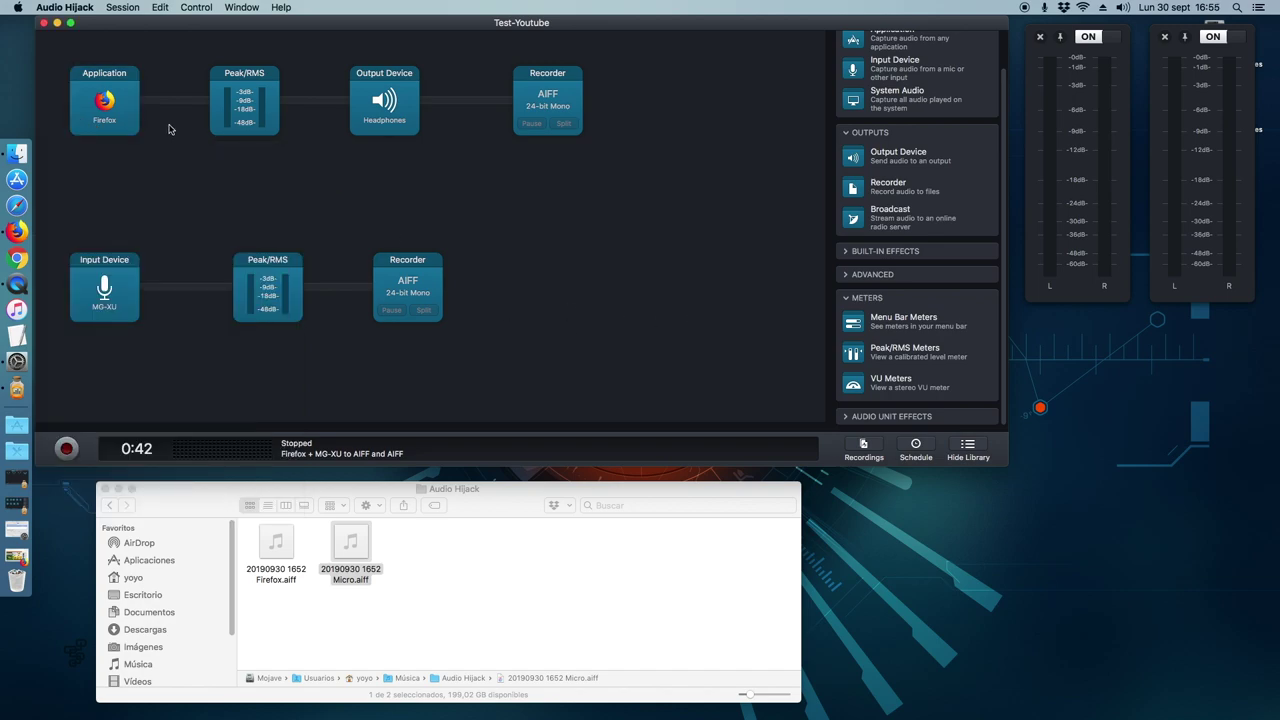
click(124, 120)
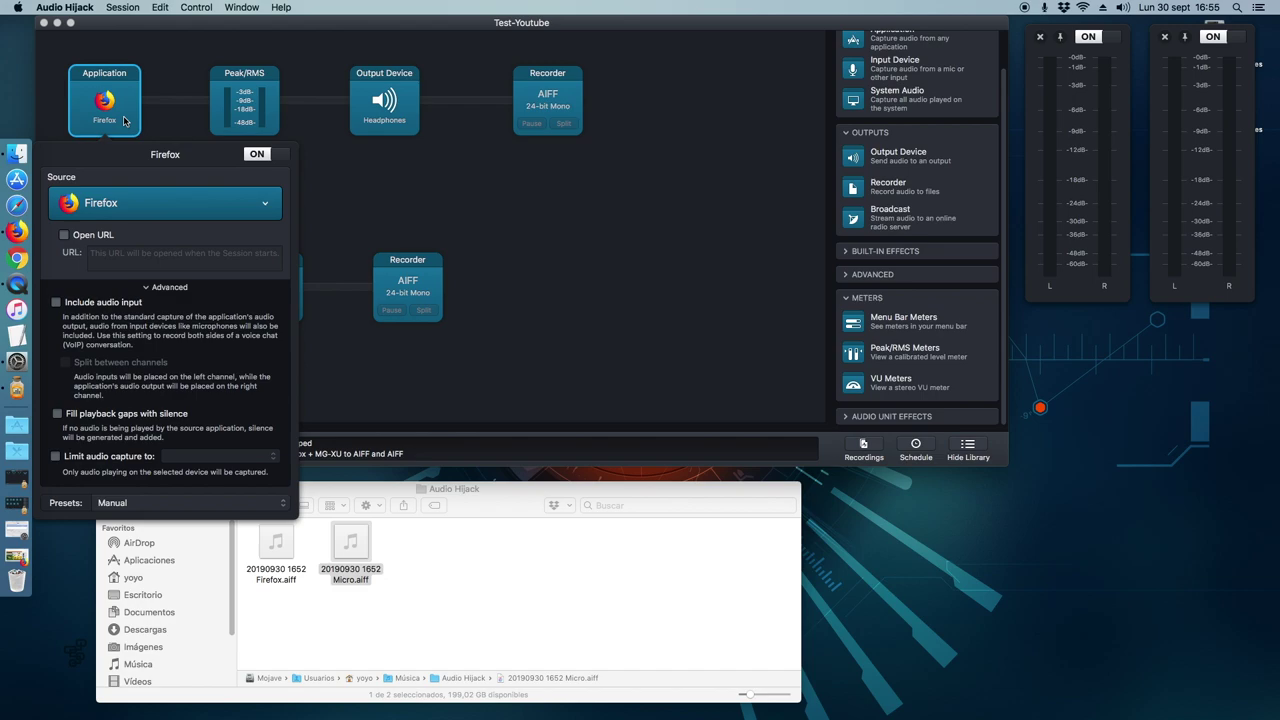
click(489, 575)
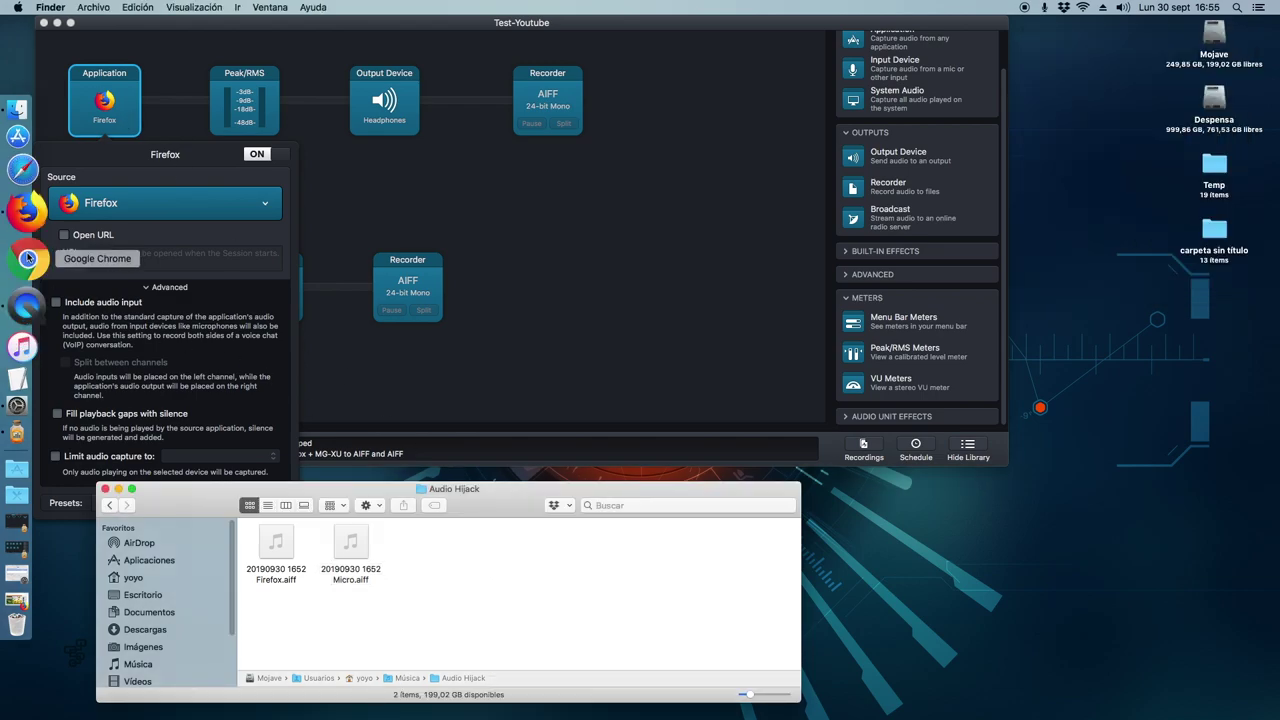
click(27, 242)
click(150, 27)
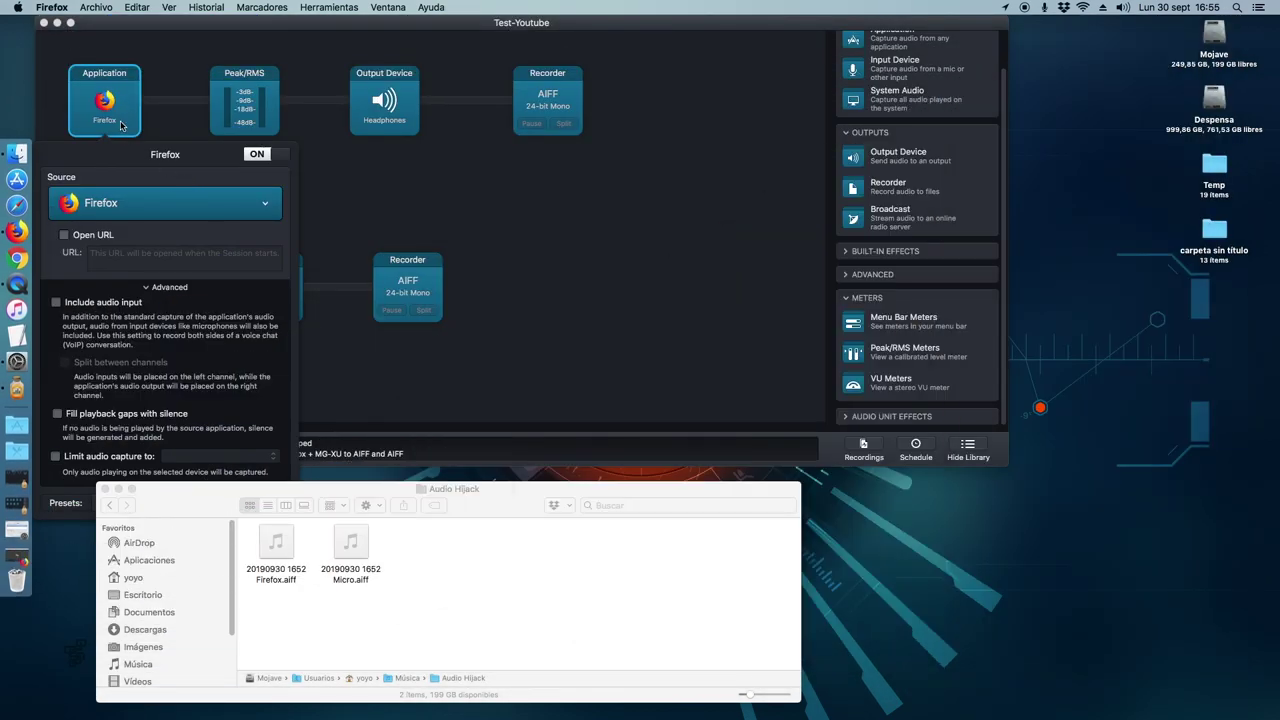
click(372, 186)
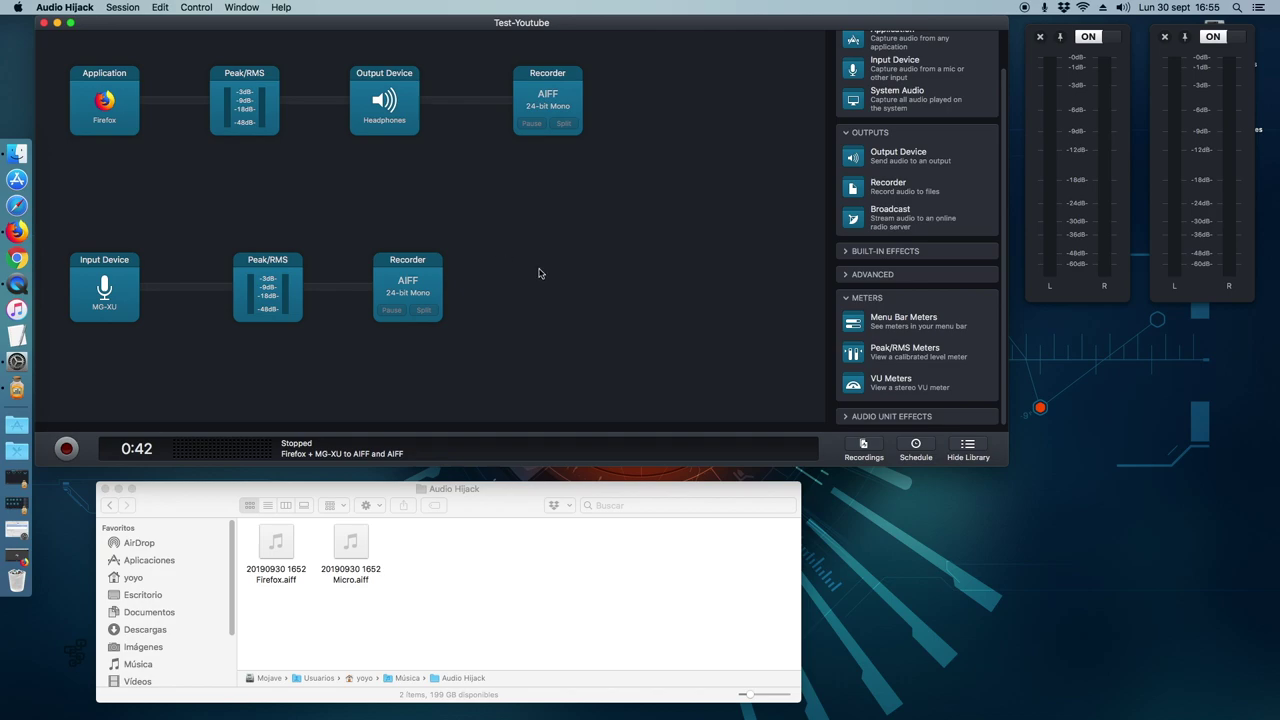
click(470, 565)
drag(428, 618, 288, 557)
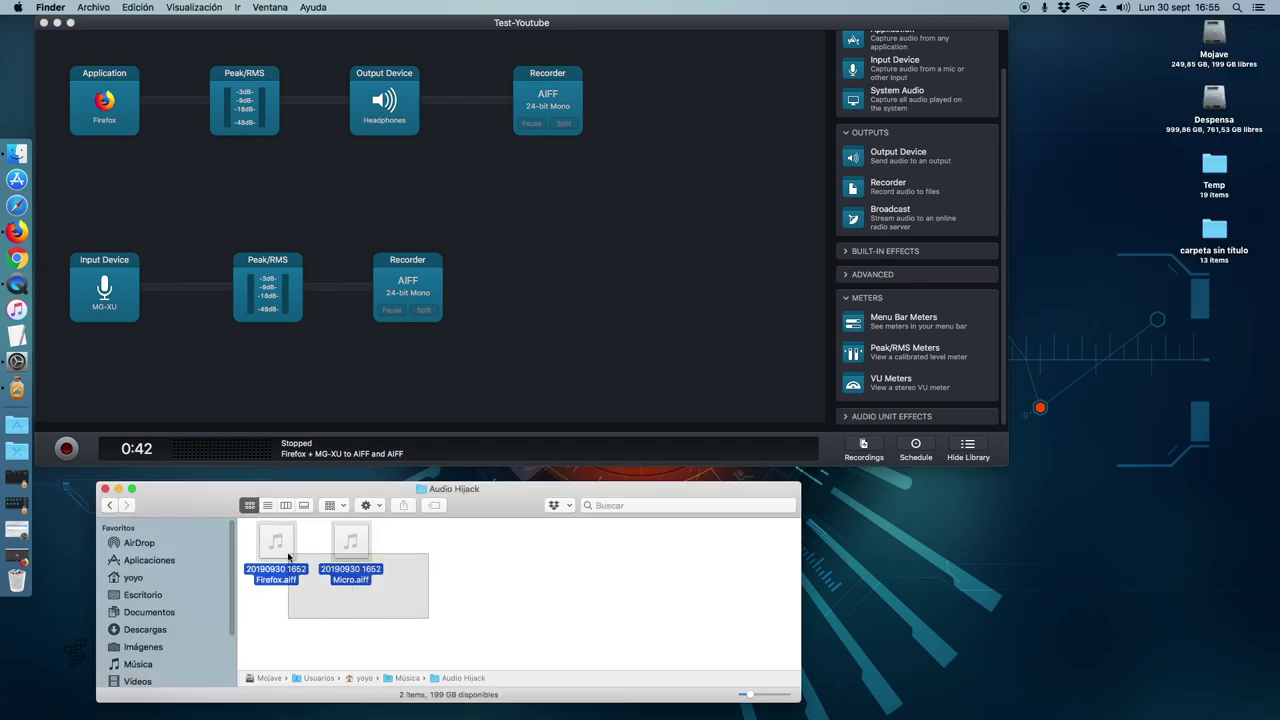
right_click(288, 557)
click(344, 428)
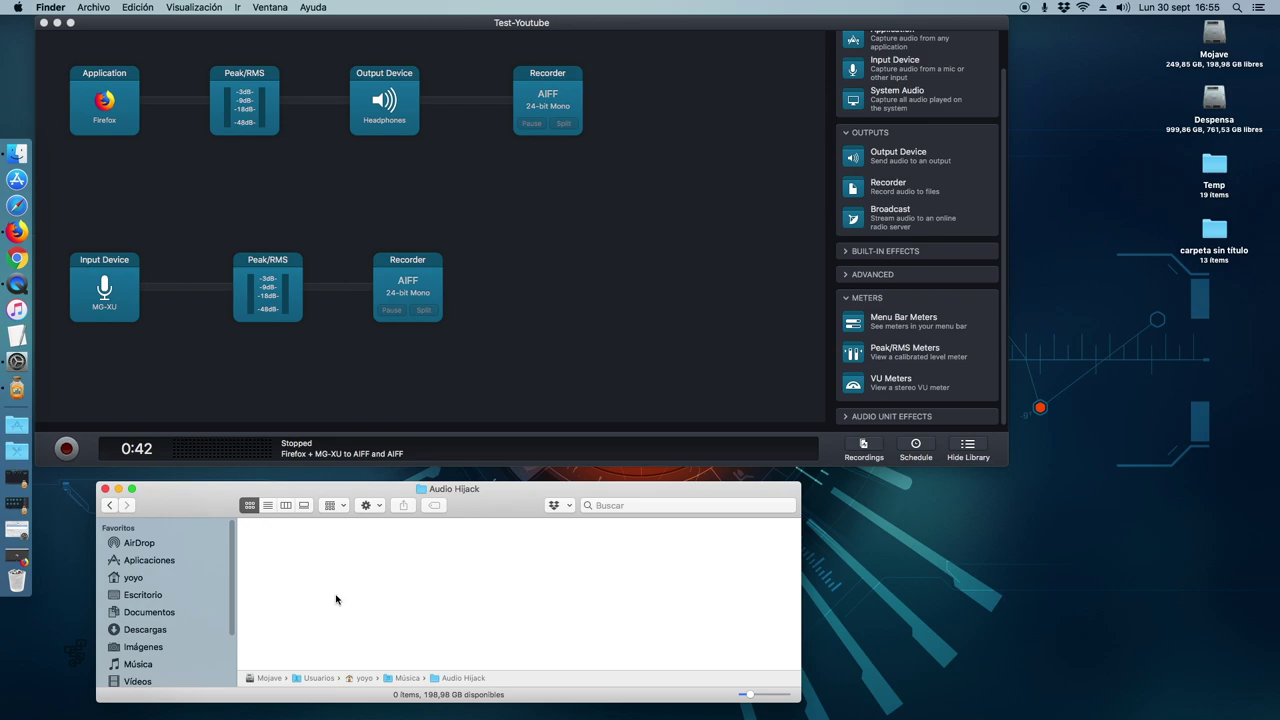
Step: Resume the Dayspring — Fireflies track on YouTube in Firefox and return to the Test-Youtube session in Audio Hijack
click(197, 347)
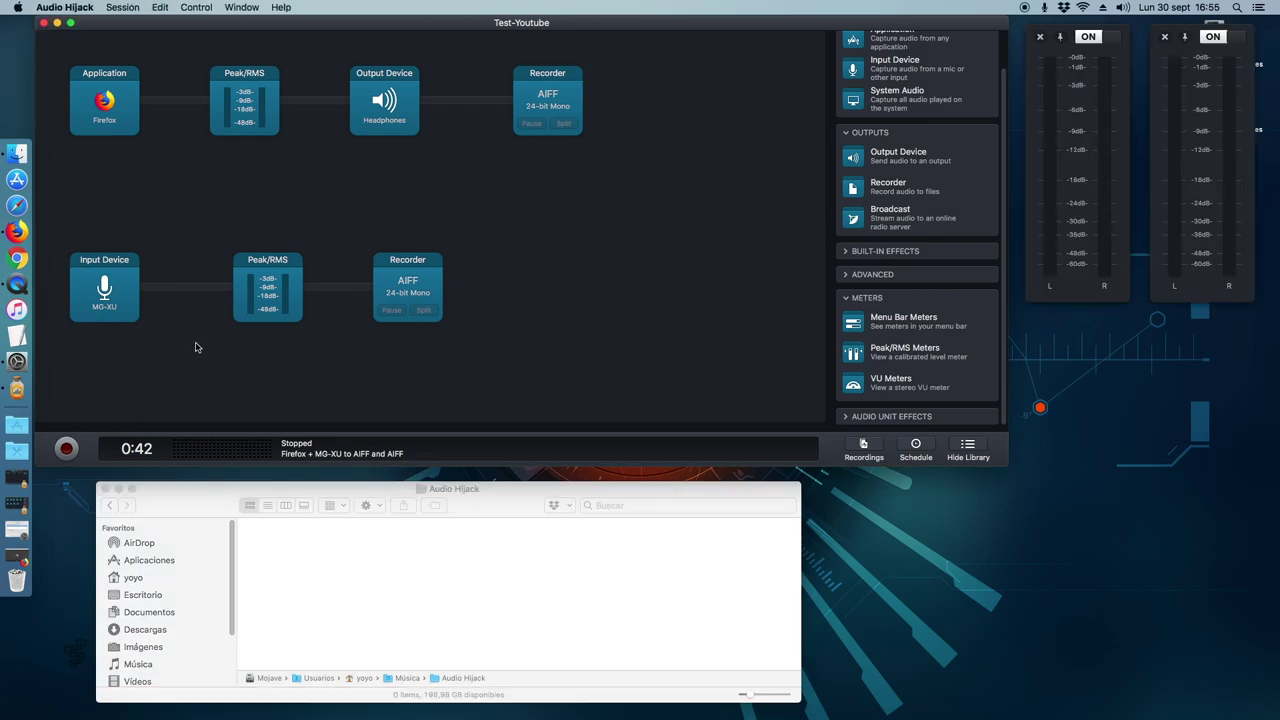
click(15, 236)
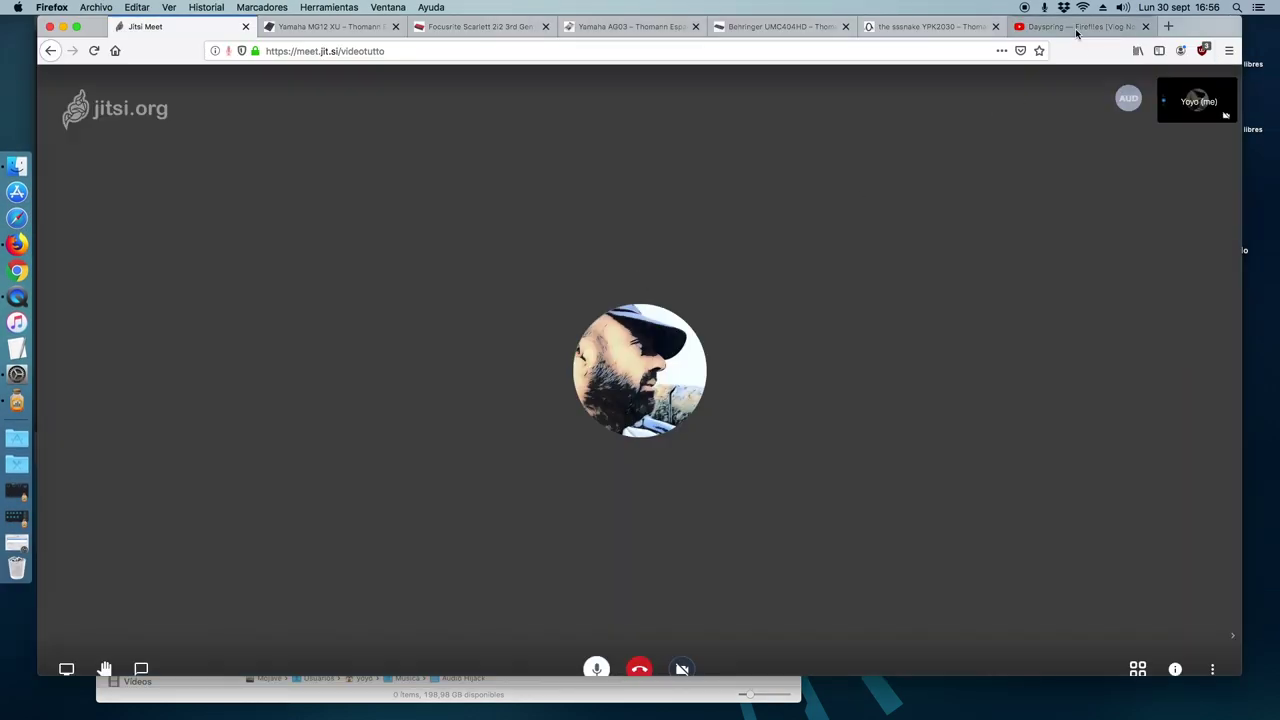
click(1076, 28)
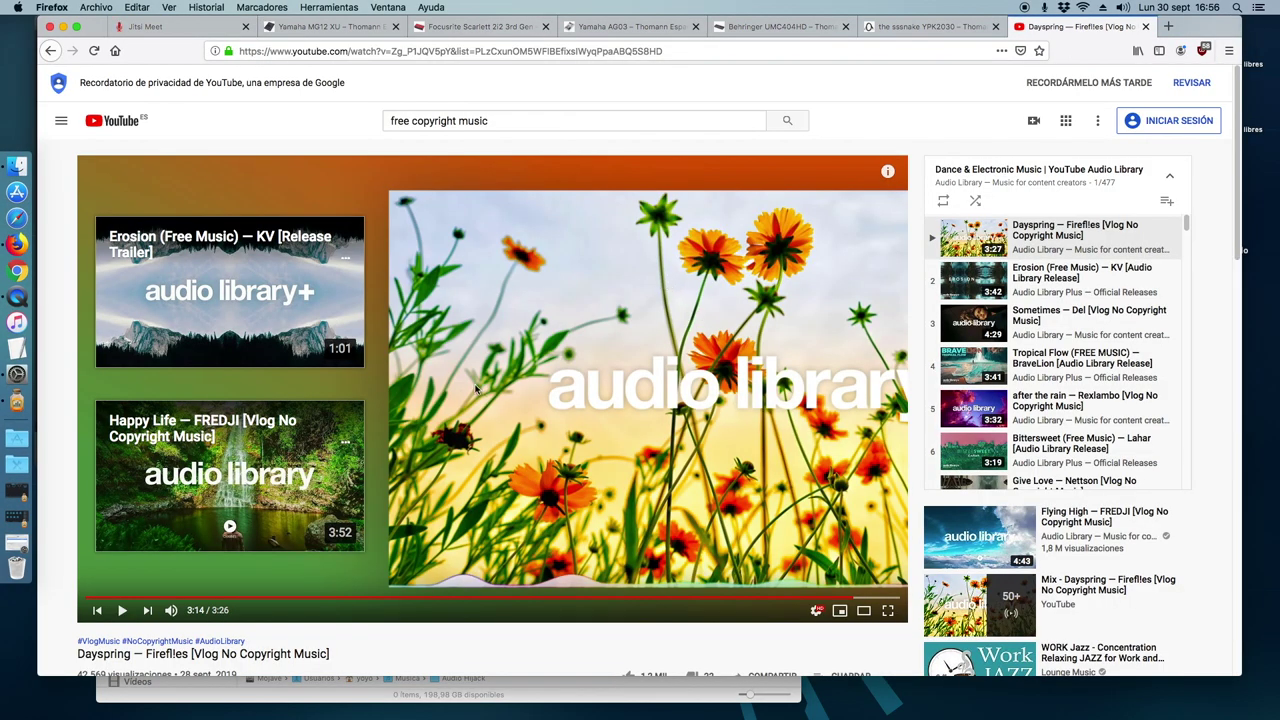
click(123, 611)
click(63, 27)
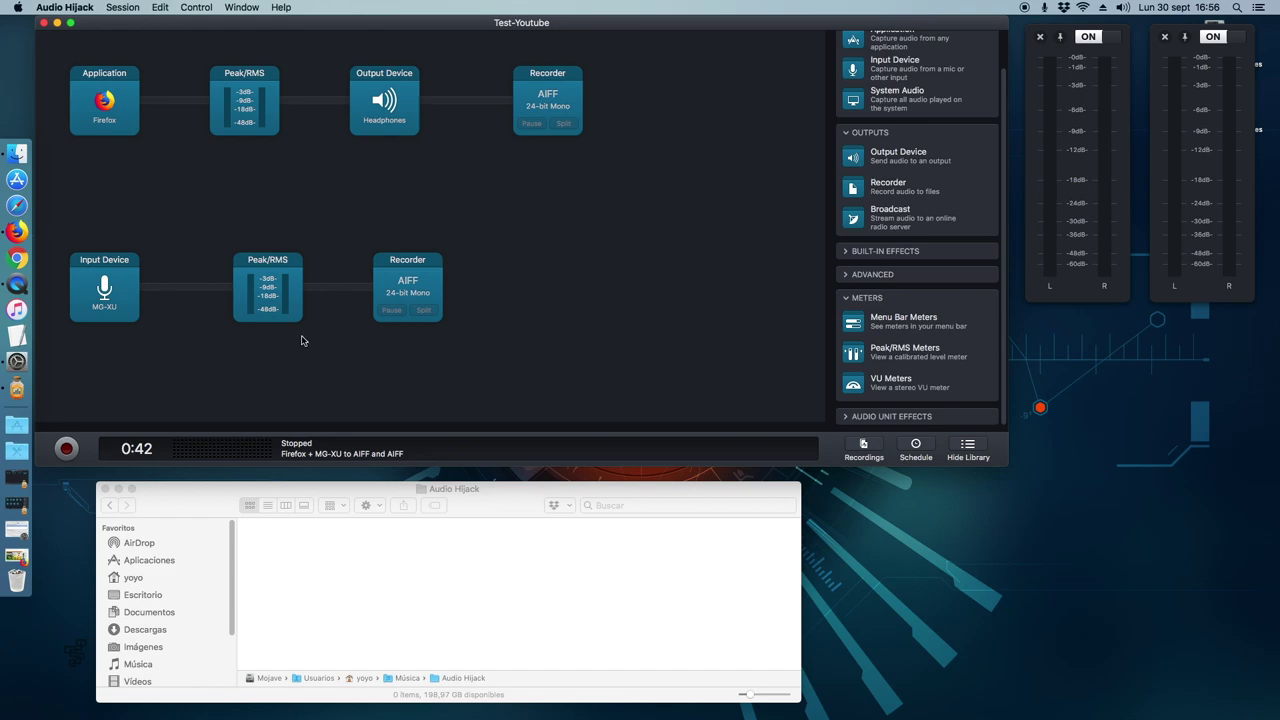
Step: Start recording the Test-Youtube session
click(67, 449)
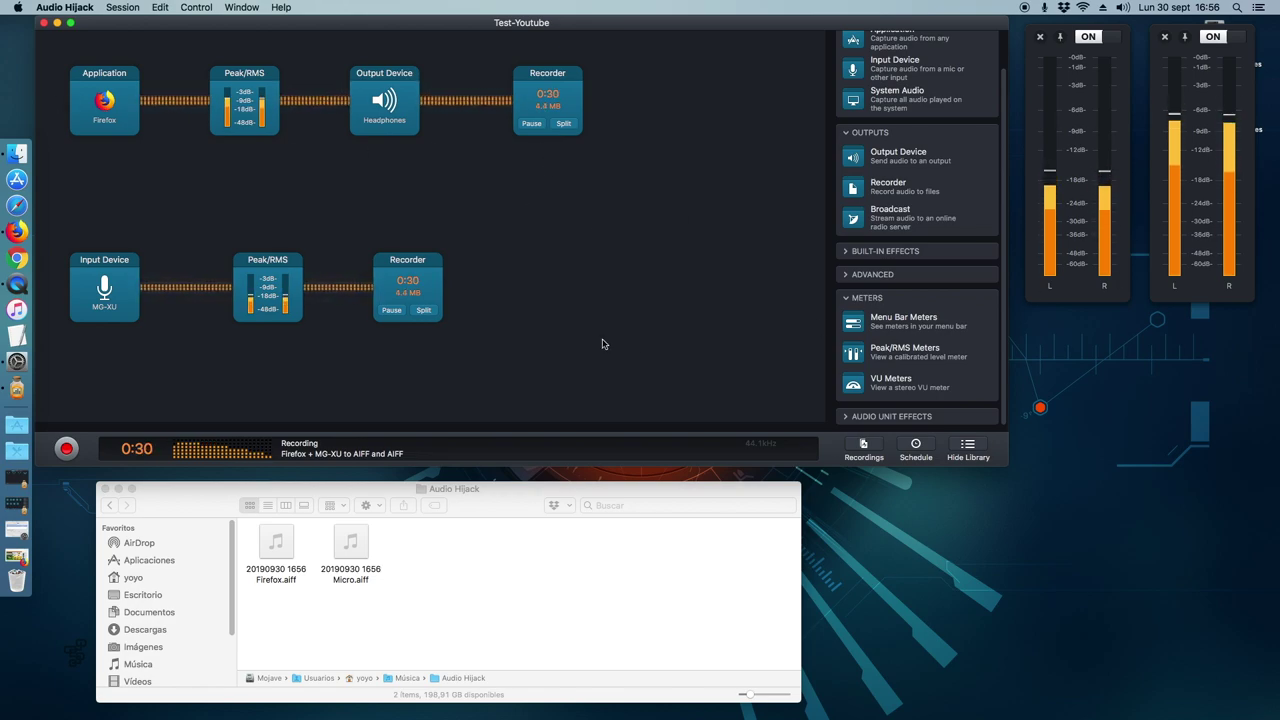
Step: Look at the Yamaha MG12 XU mixer page in Firefox and the Headphones Output Device settings in Audio Hijack
click(17, 232)
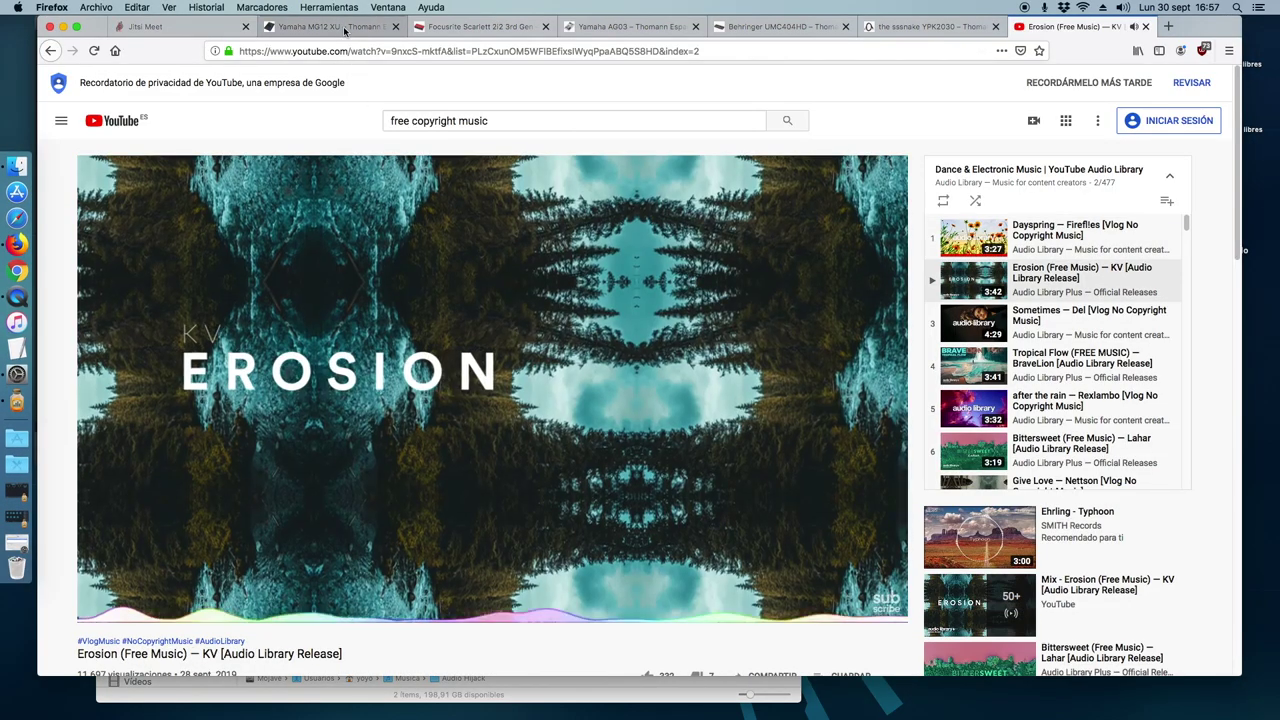
click(330, 26)
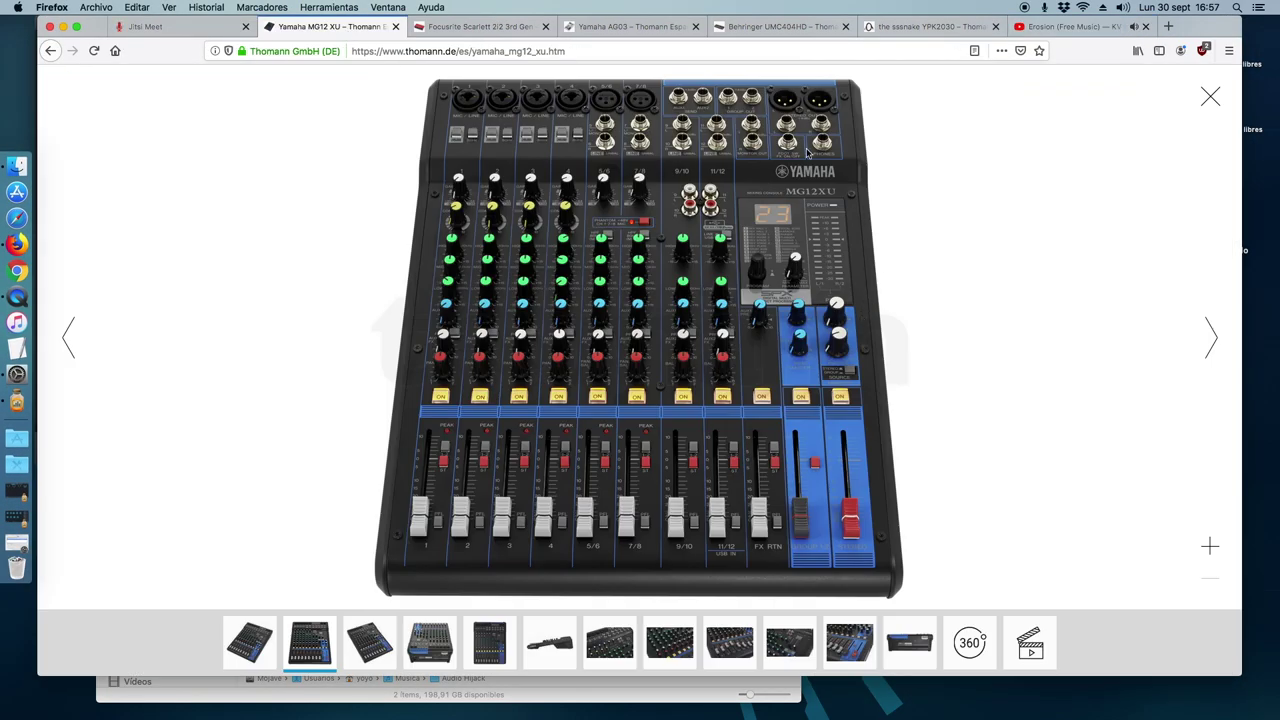
click(63, 26)
click(384, 100)
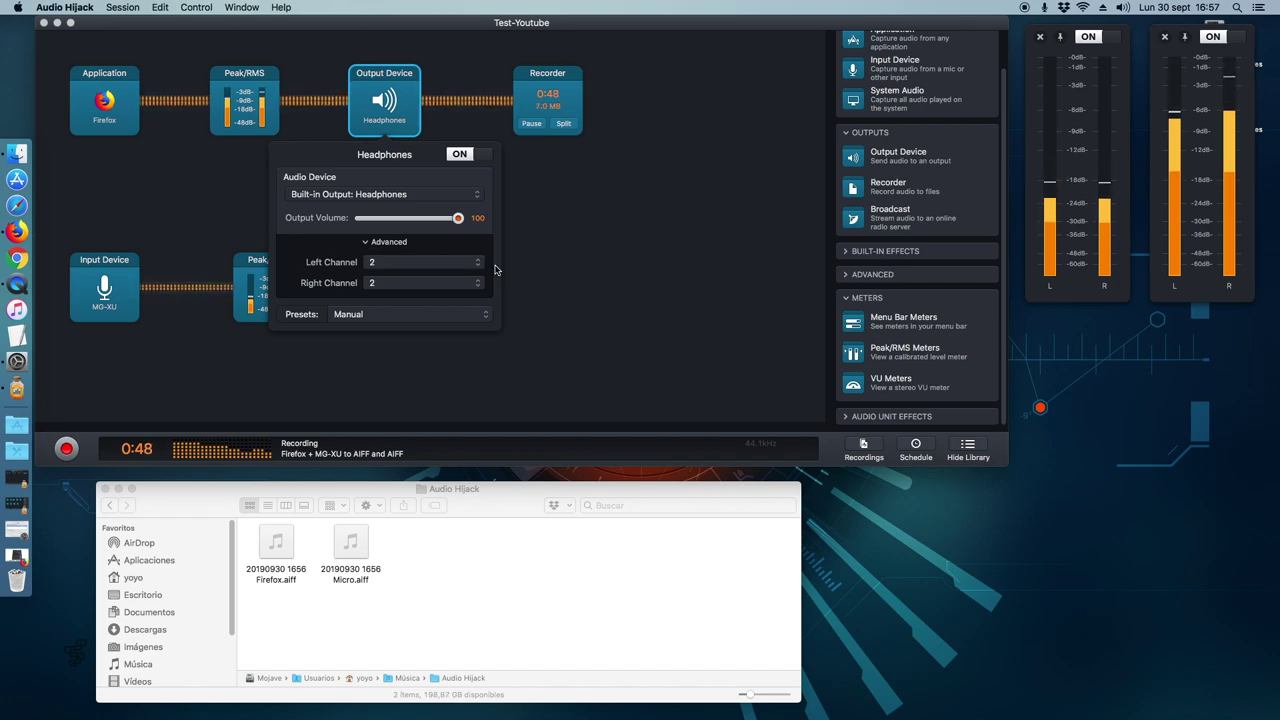
click(638, 269)
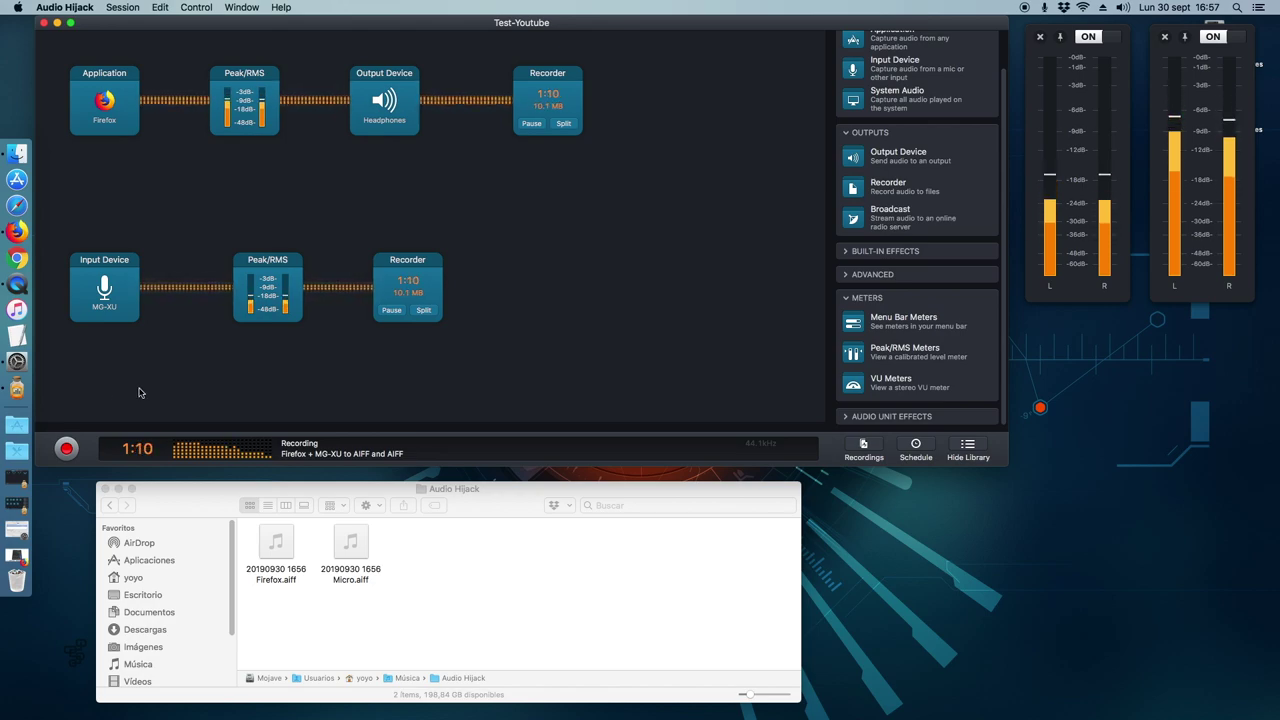
Step: Examine the Advanced, Audio Unit Effects and Built-in Effects blocks available in the Audio Hijack library
click(890, 274)
scroll(929, 343, down, 2)
scroll(910, 370, down, 2)
click(849, 417)
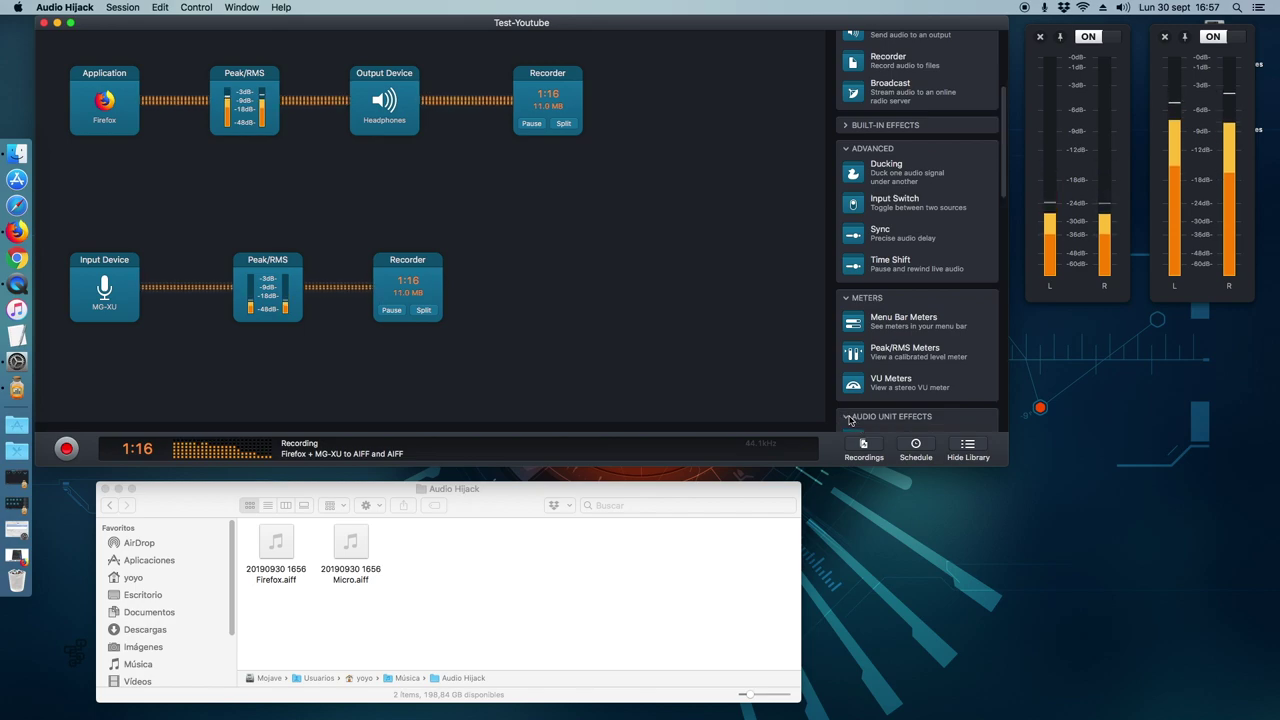
scroll(923, 377, down, 9)
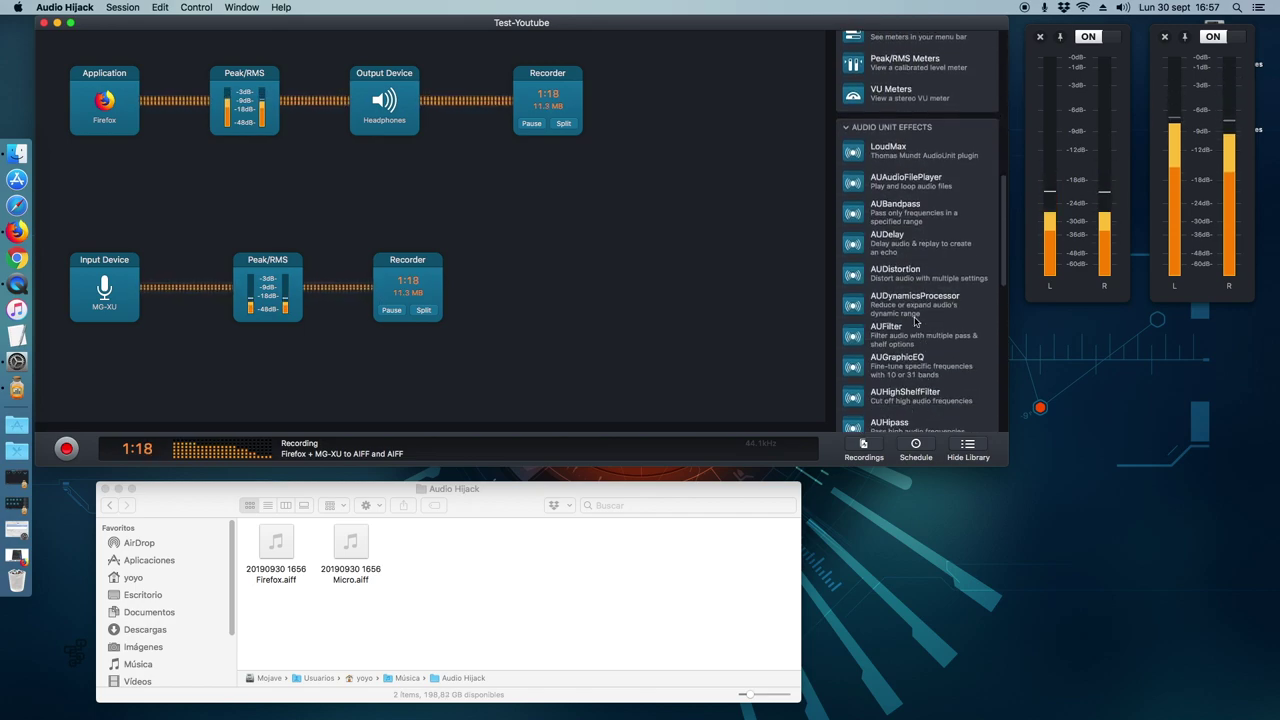
scroll(914, 320, up, 12)
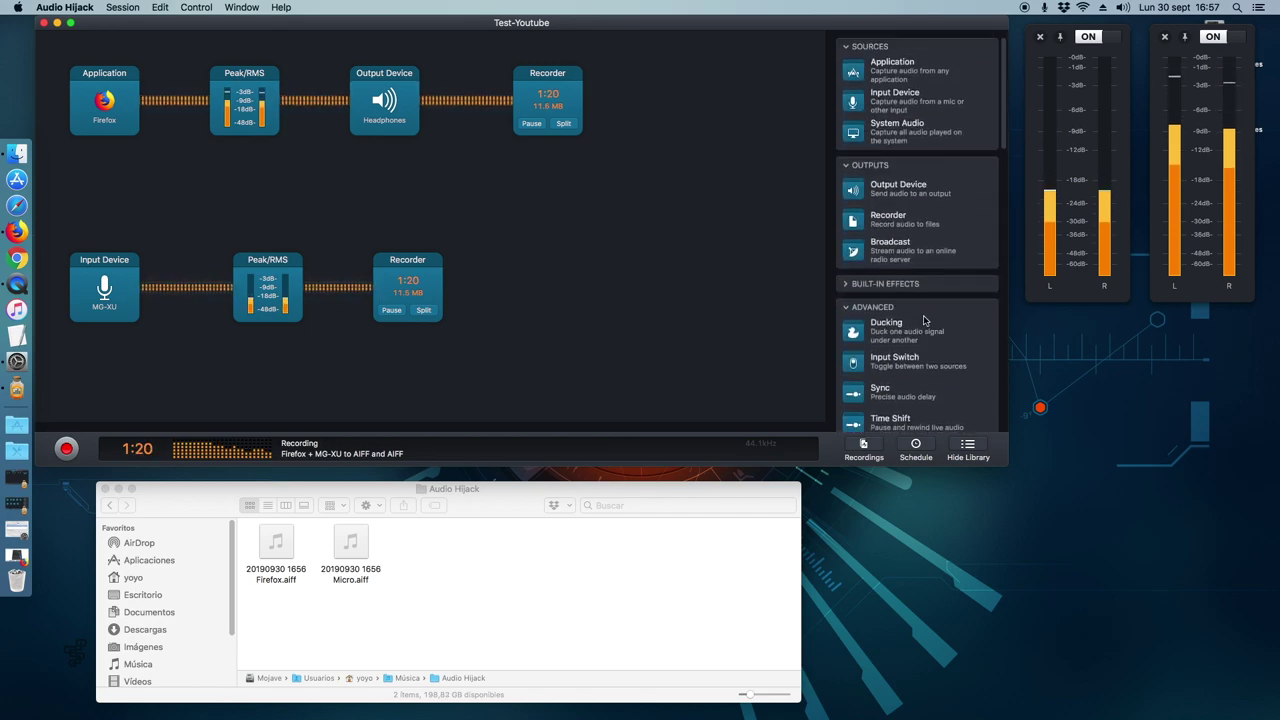
click(849, 285)
scroll(930, 310, down, 4)
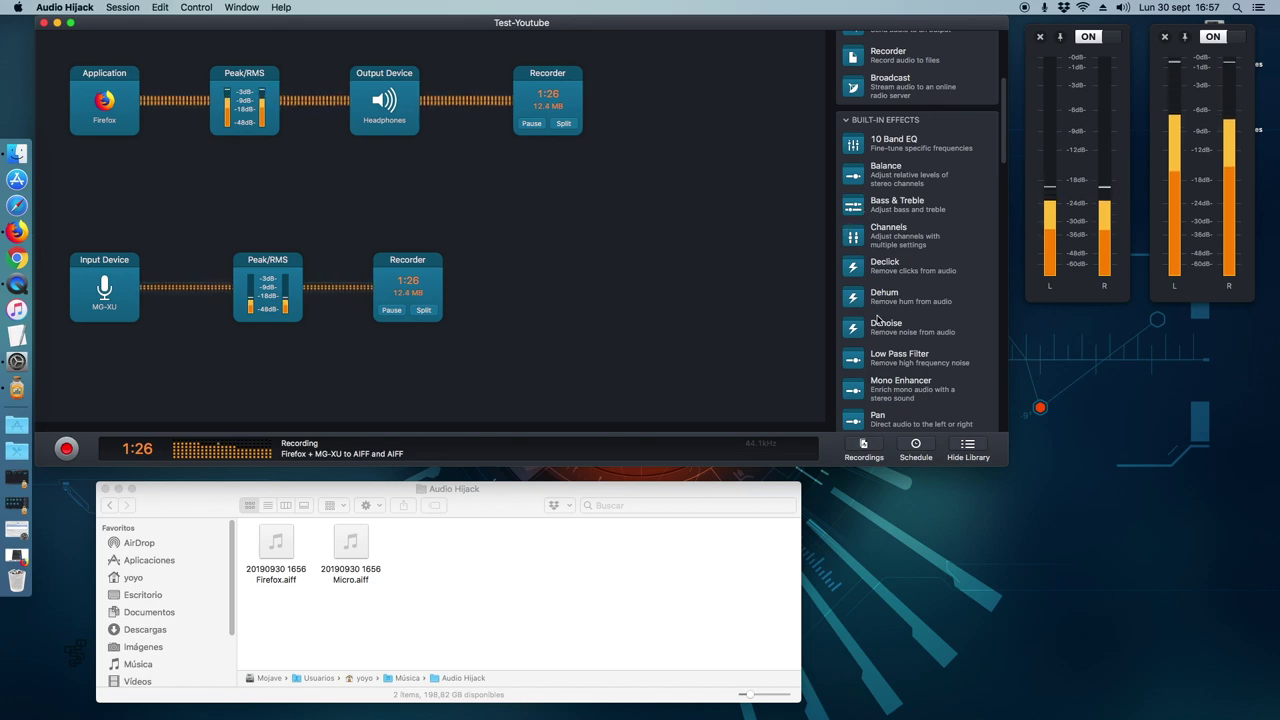
scroll(882, 340, up, 4)
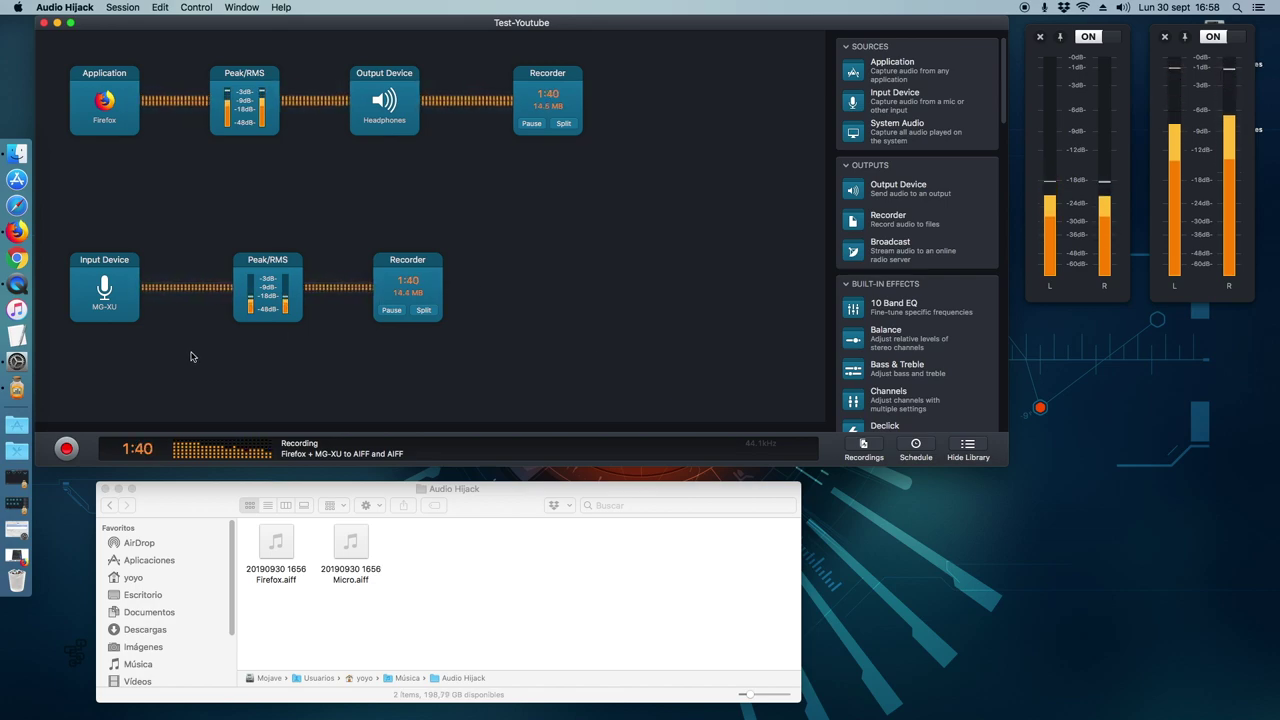
Step: Stop the Test-Youtube recording and pause the Erosion track on YouTube in Firefox, leaving the browser minimized
click(66, 448)
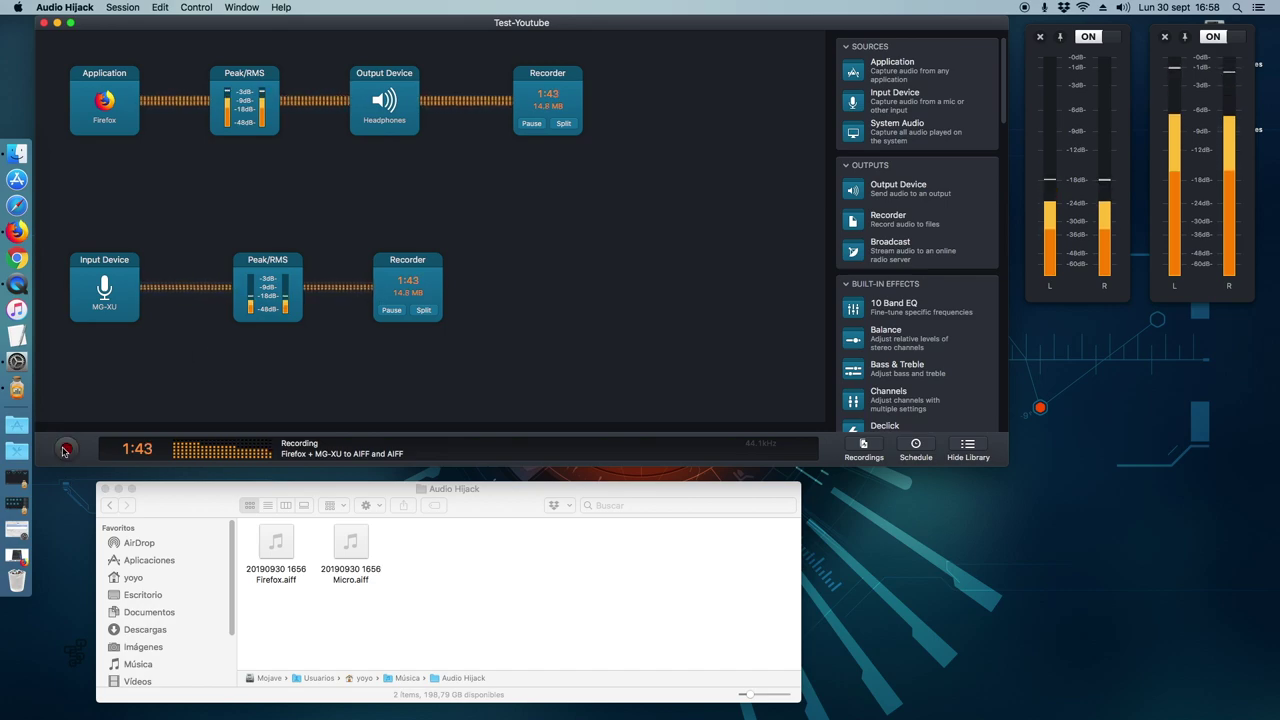
click(17, 231)
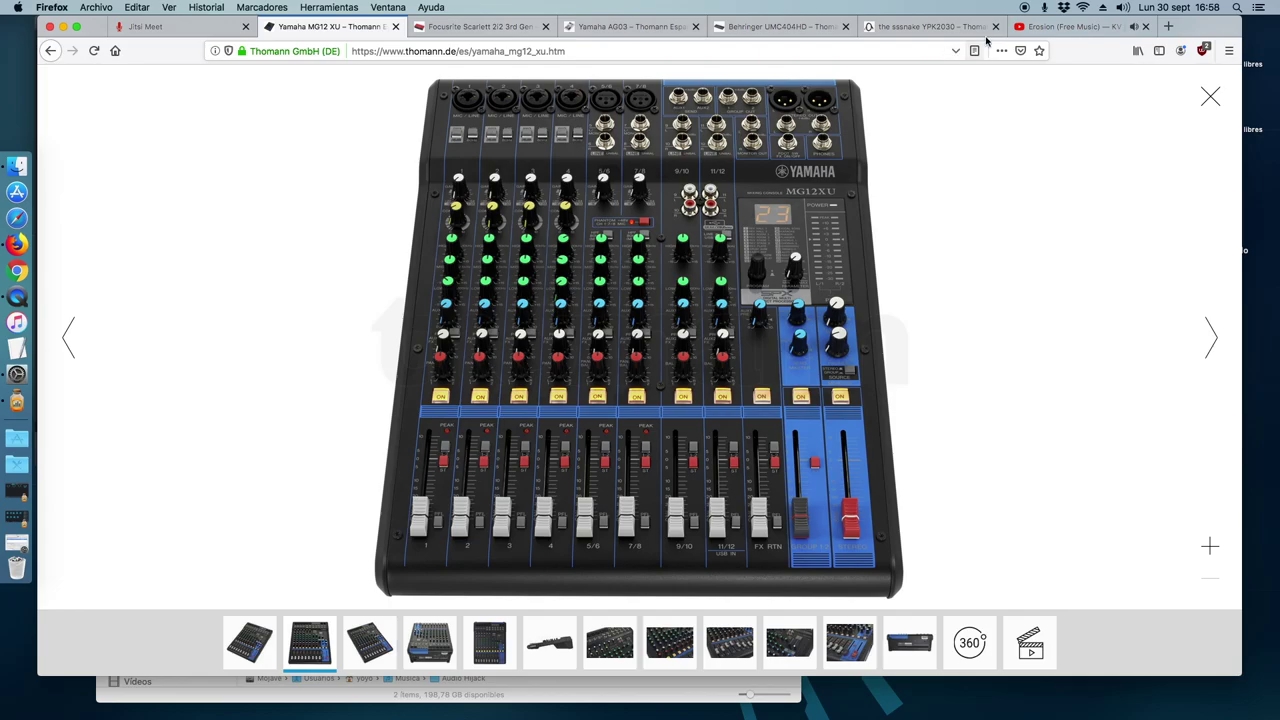
click(1070, 26)
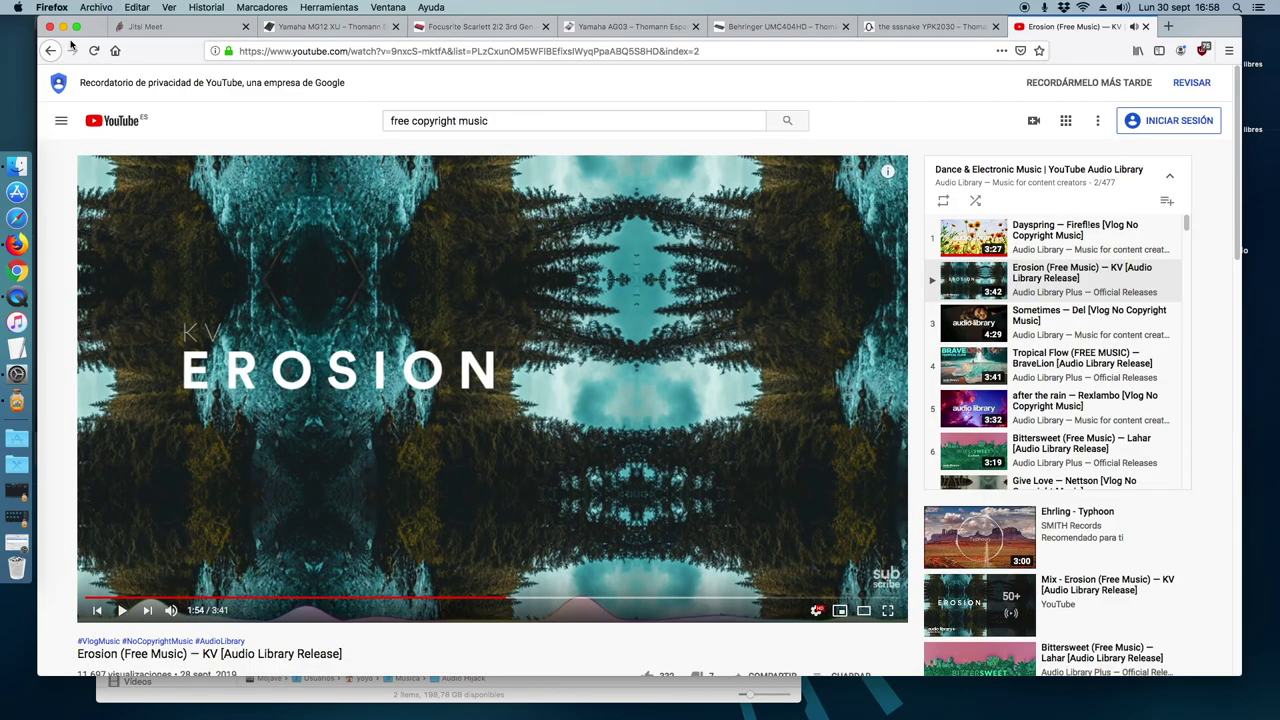
key(super+m)
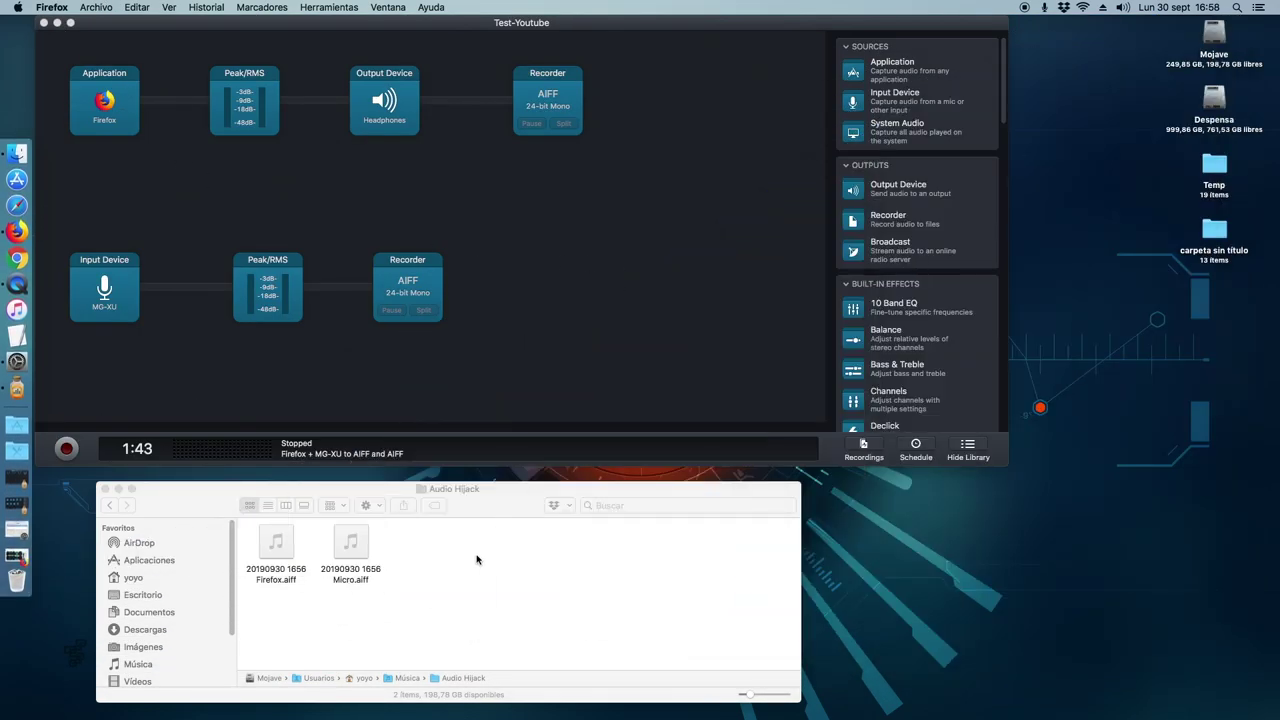
click(479, 561)
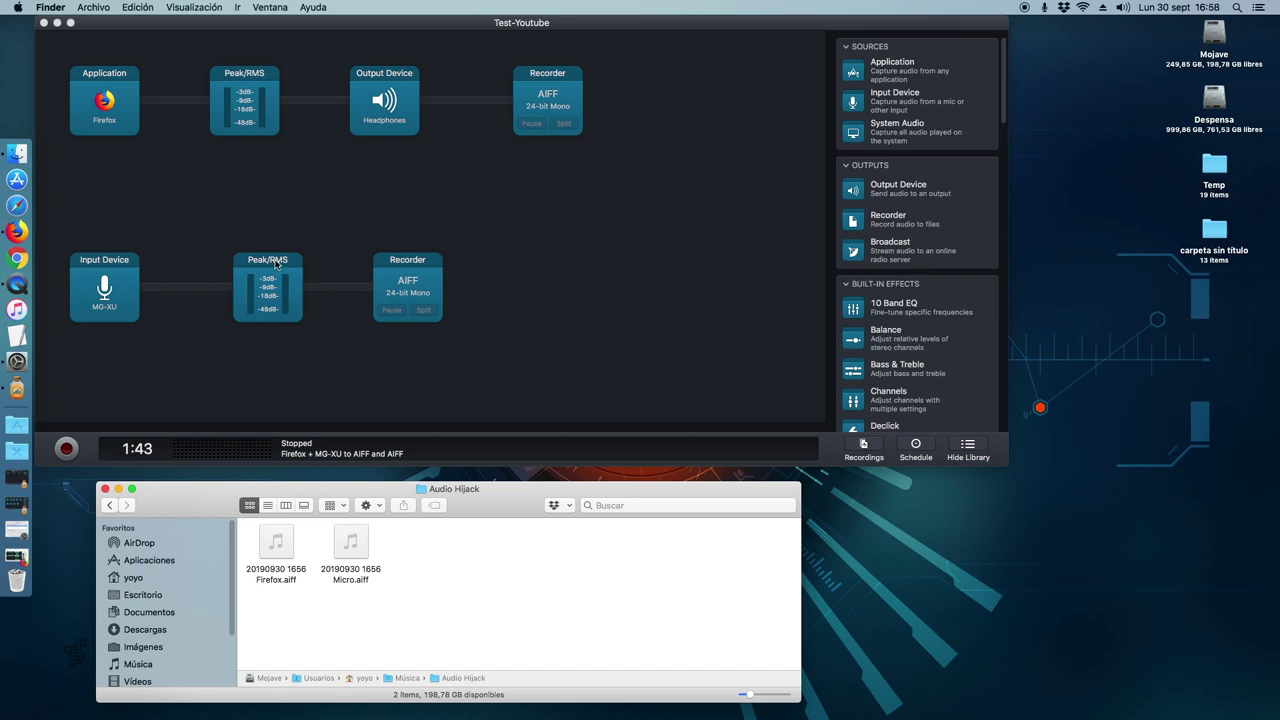
click(57, 22)
drag(212, 486, 419, 491)
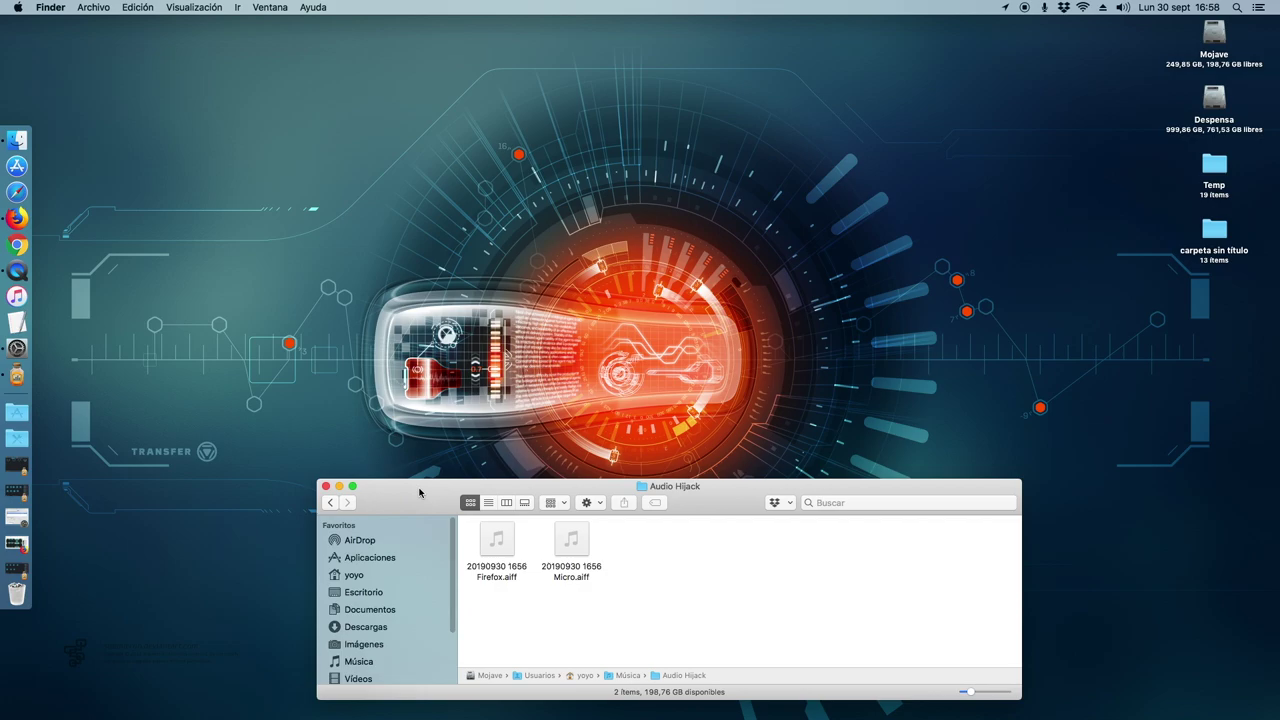
drag(419, 491, 474, 535)
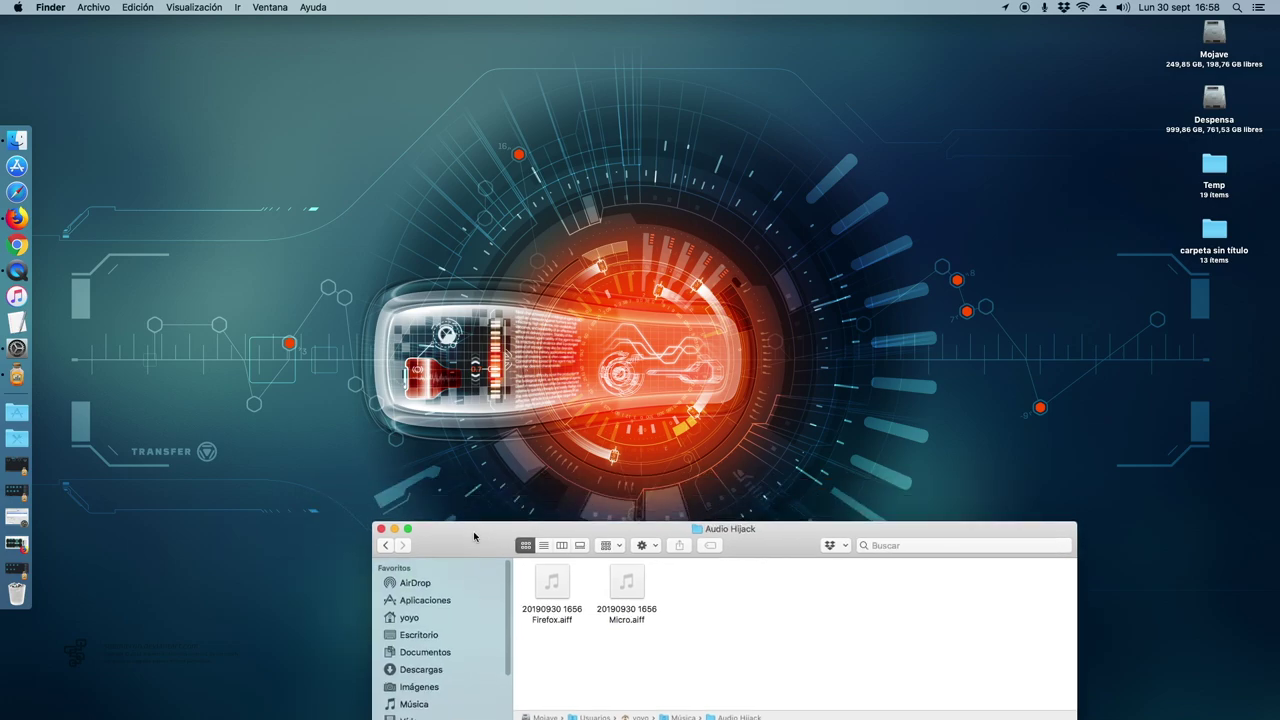
click(549, 620)
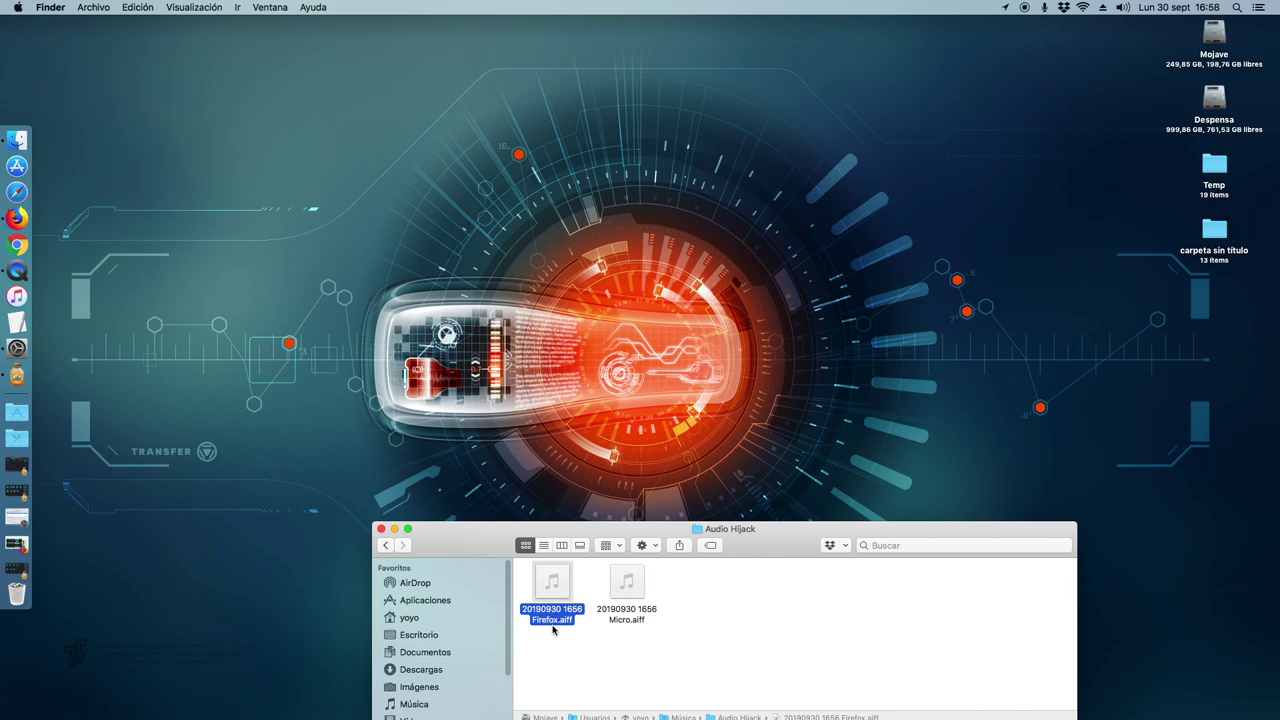
click(556, 638)
click(620, 616)
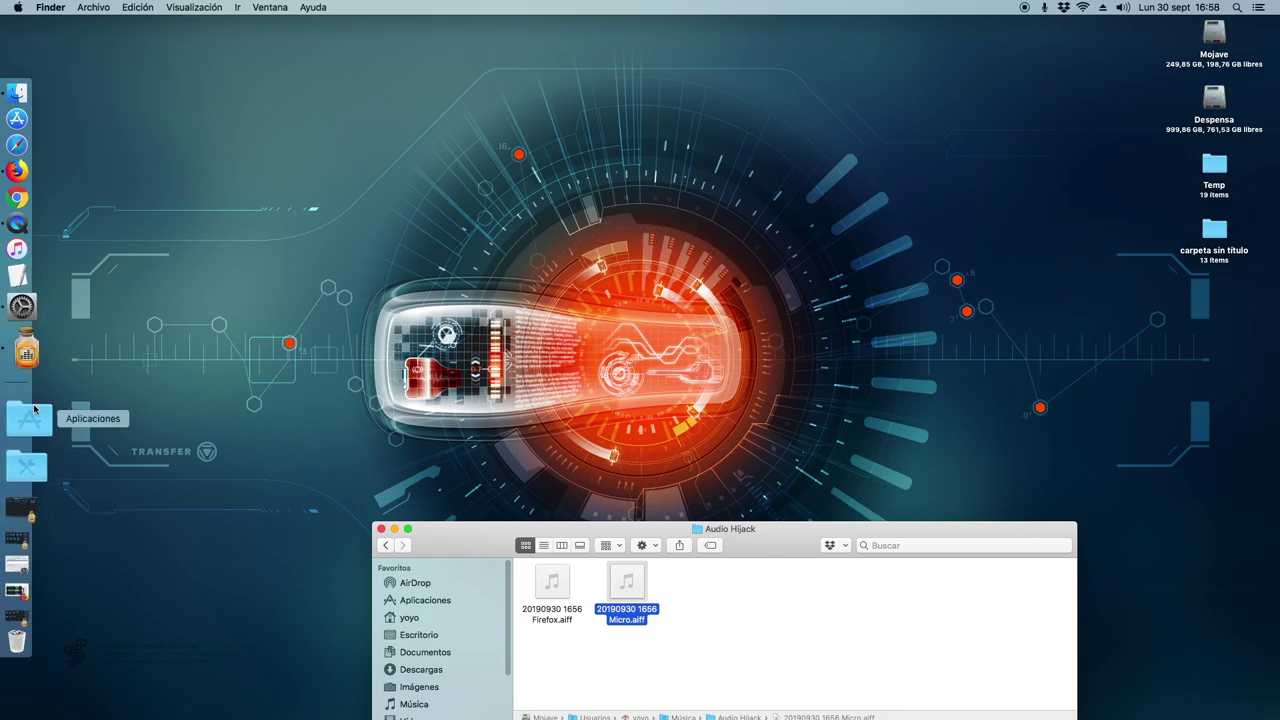
Step: Open Hindenburg Journalist Pro, accept the MG-XU audio device configuration and place the project window above the Finder window
click(40, 413)
click(545, 455)
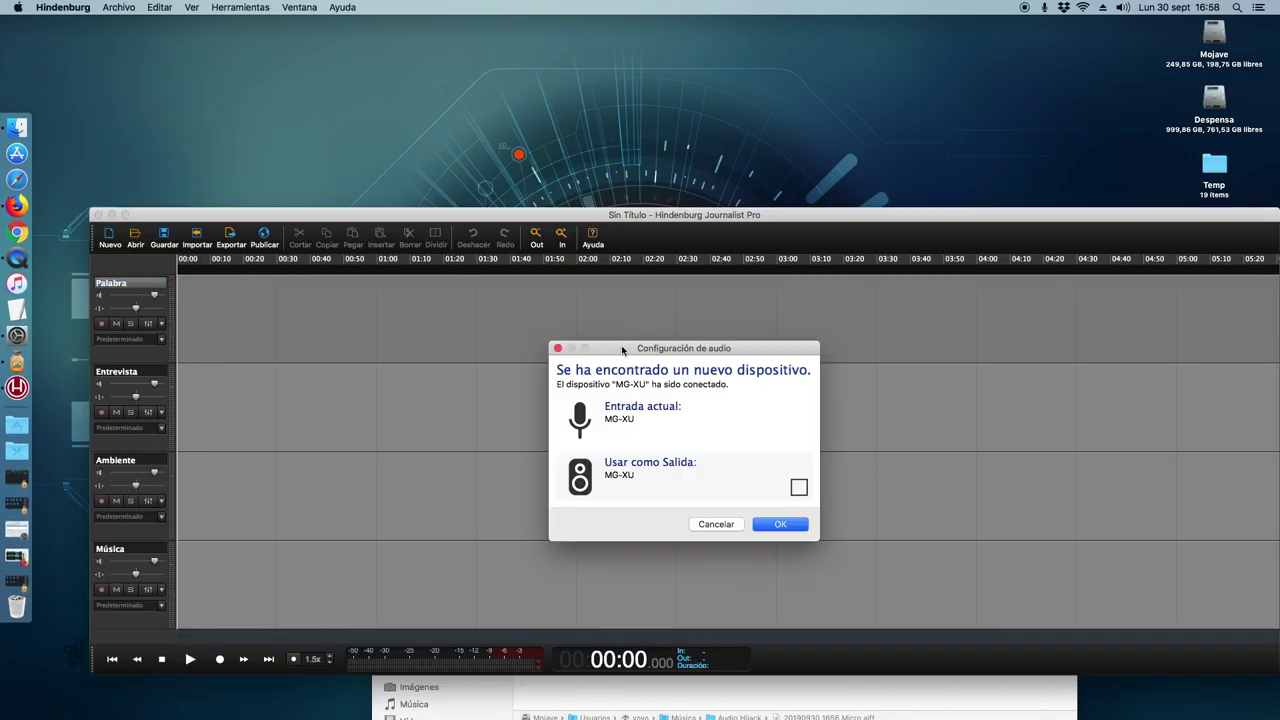
click(770, 526)
drag(569, 215, 529, 50)
Step: Review the playback, recording and sample rate settings in Hindenburg's audio preferences and accept them
click(58, 12)
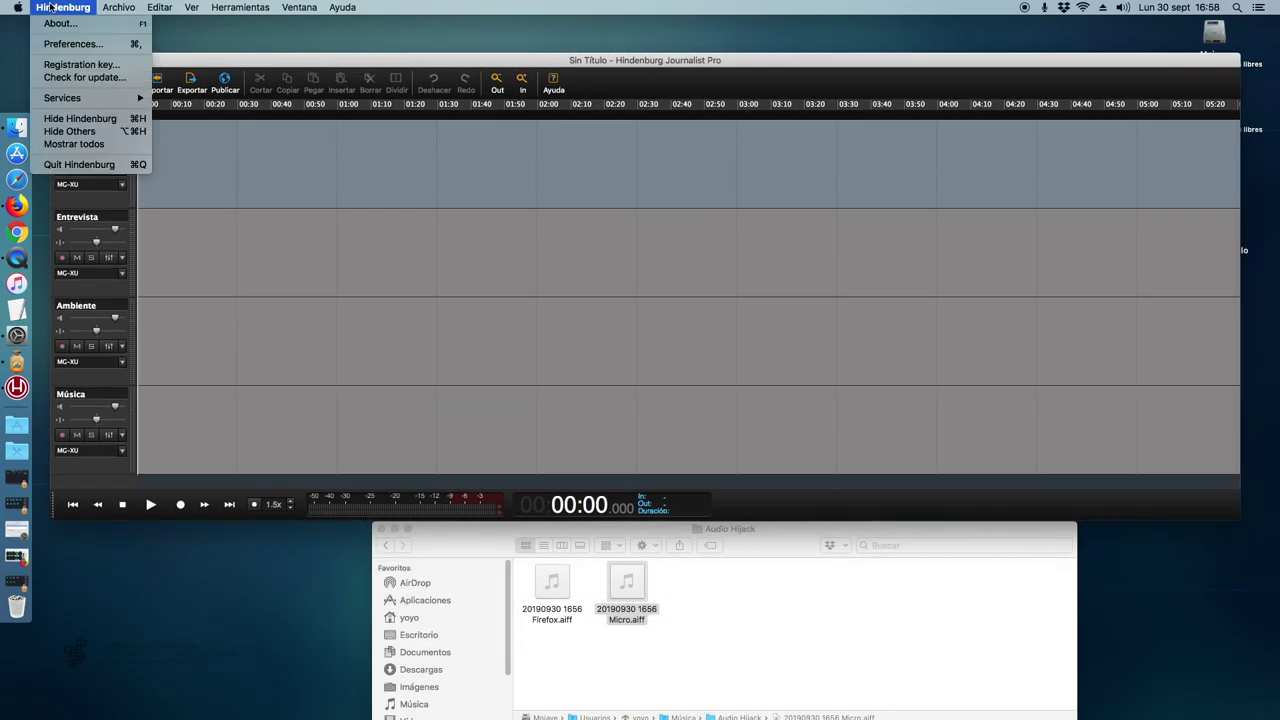
click(73, 44)
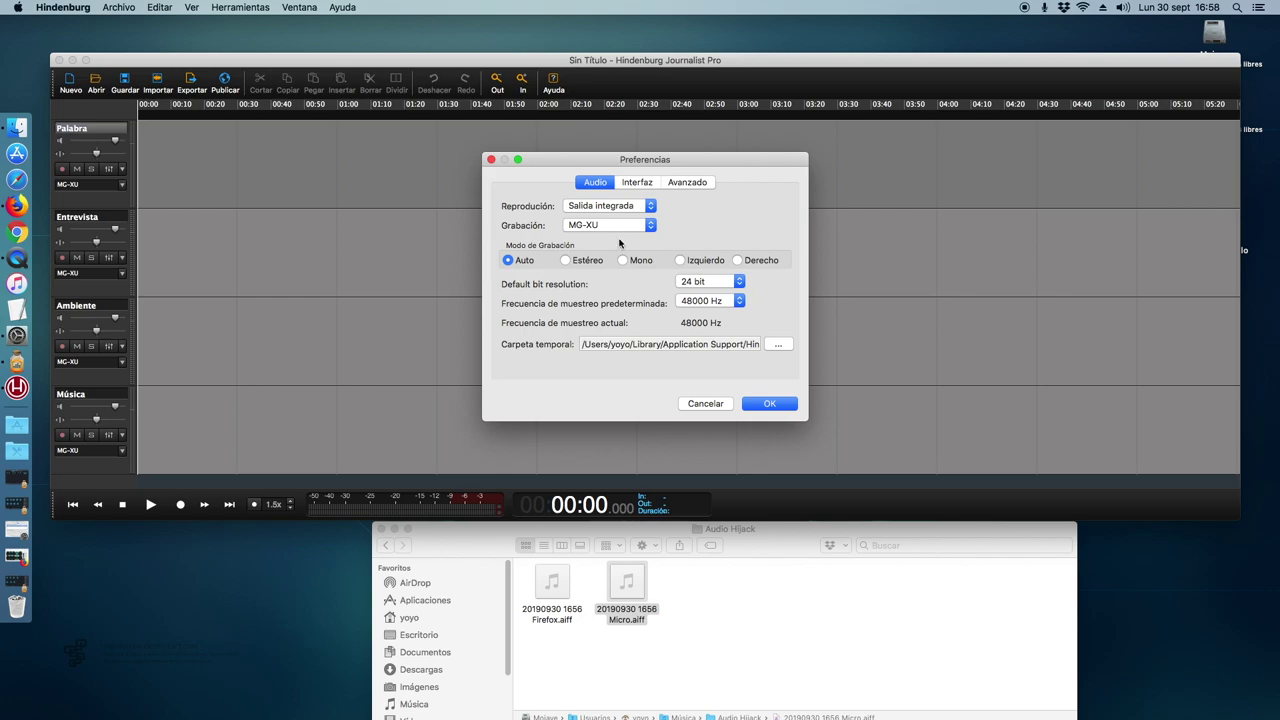
click(770, 406)
click(706, 688)
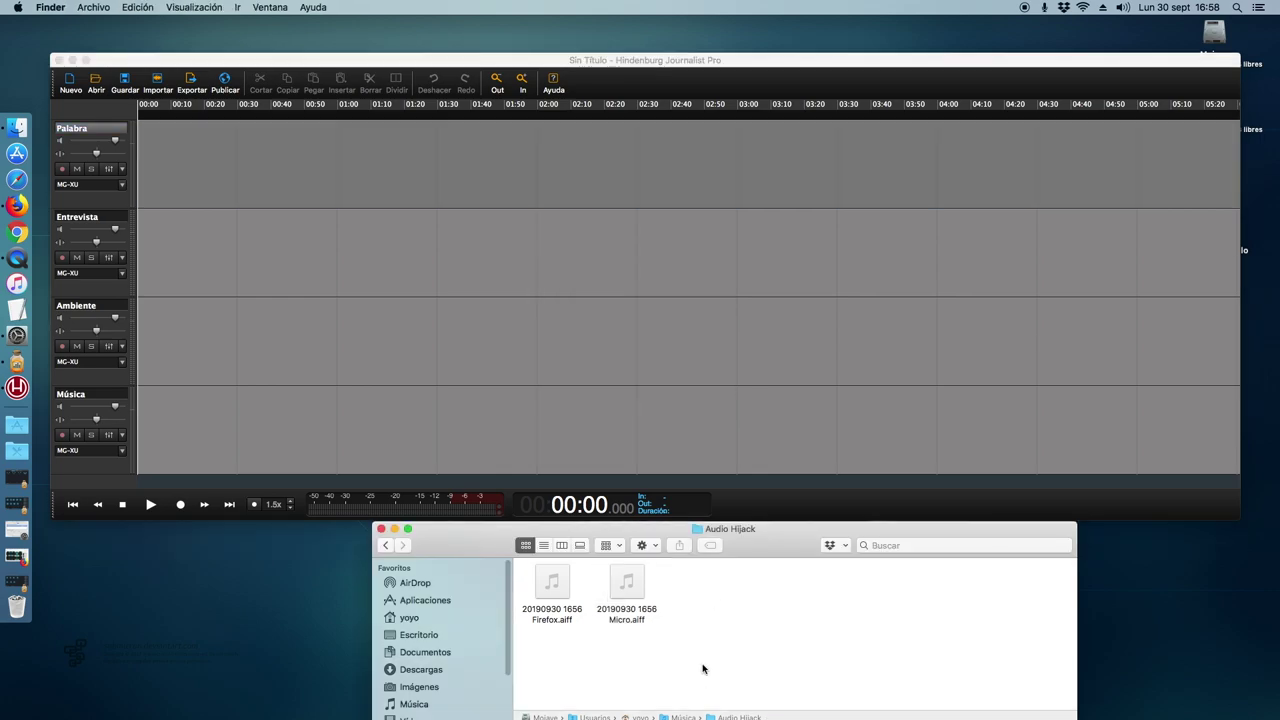
drag(627, 588, 210, 165)
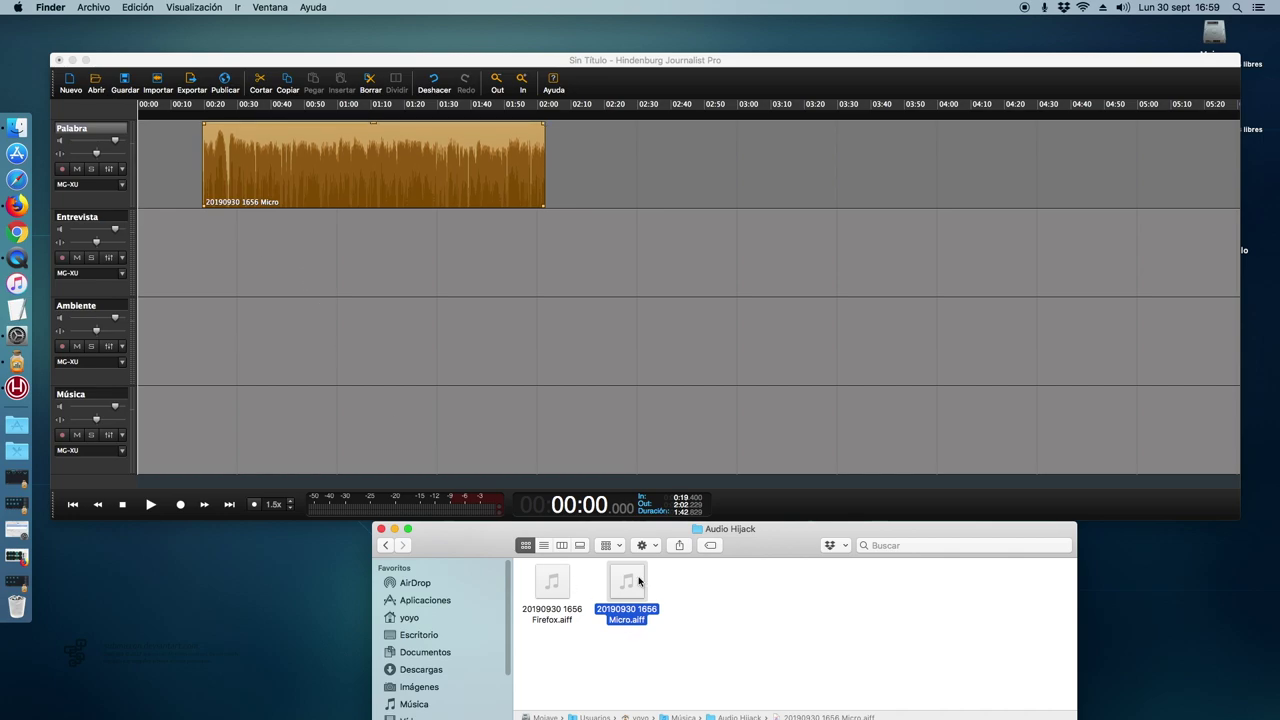
Step: Play parts of the Micro clip on the Palabra track from about 0:36, 0:25 and 0:58
click(258, 104)
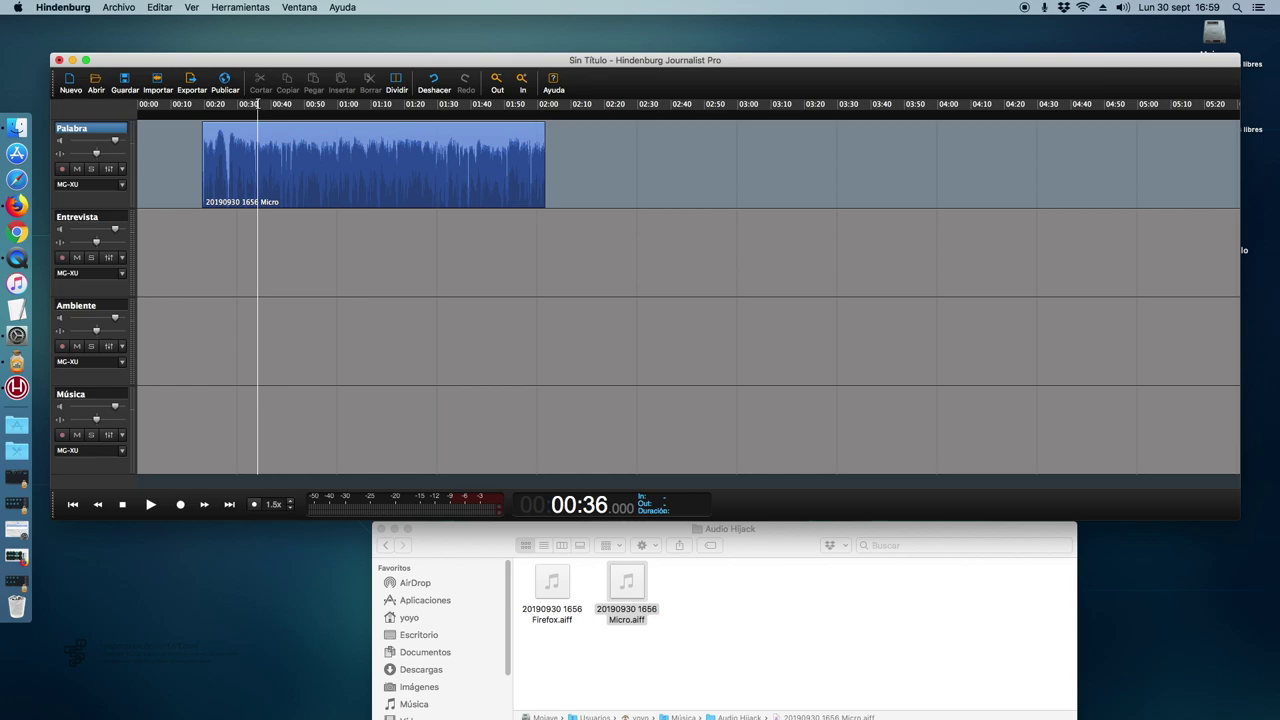
key(space)
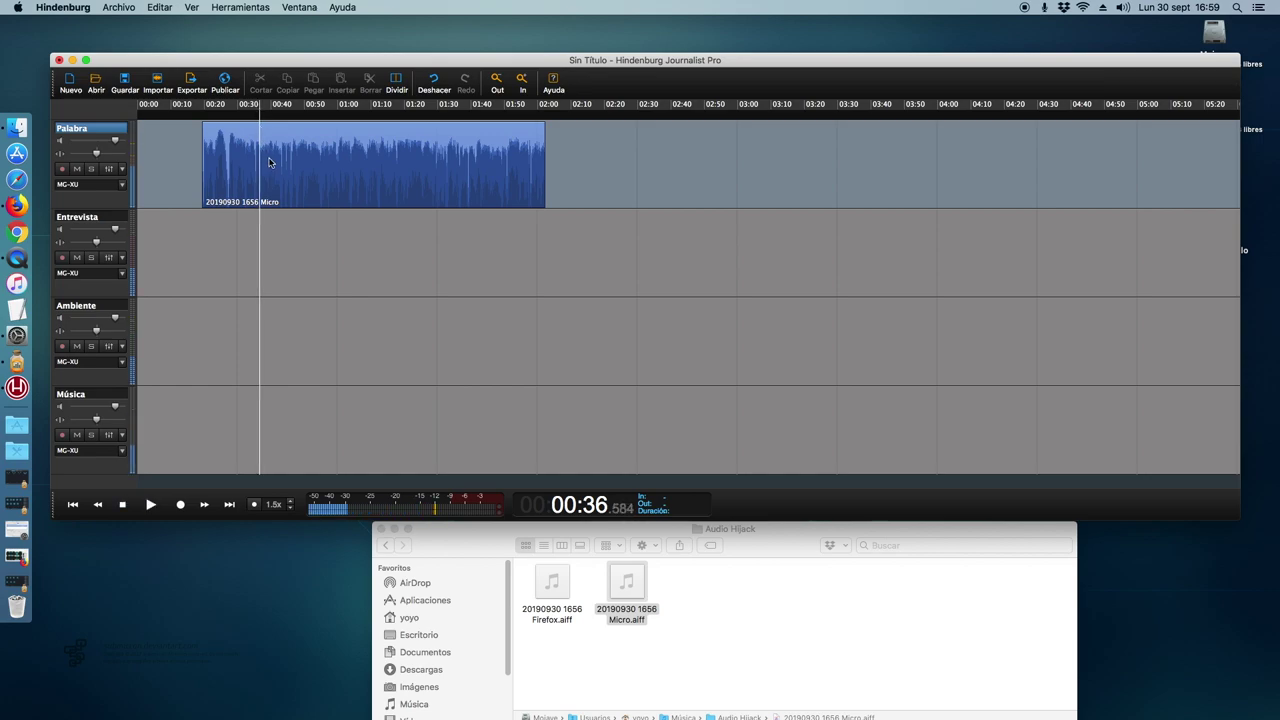
click(332, 180)
click(222, 108)
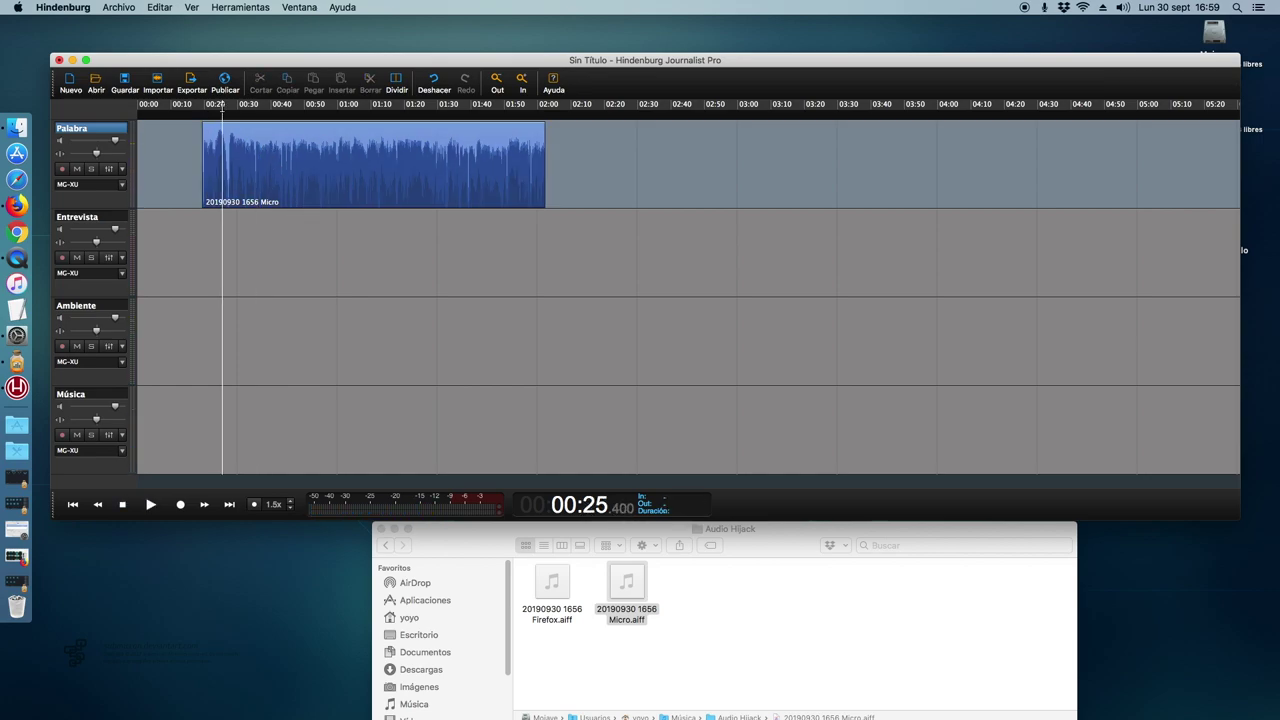
key(space)
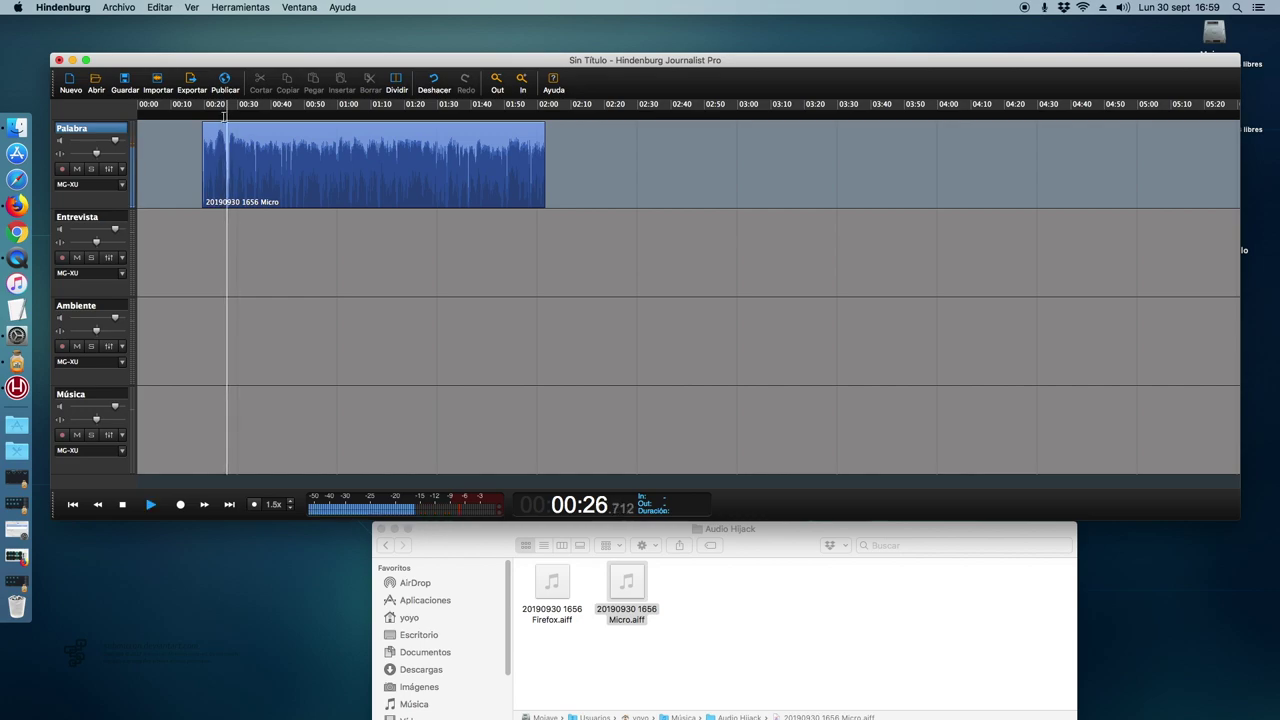
click(331, 108)
key(space)
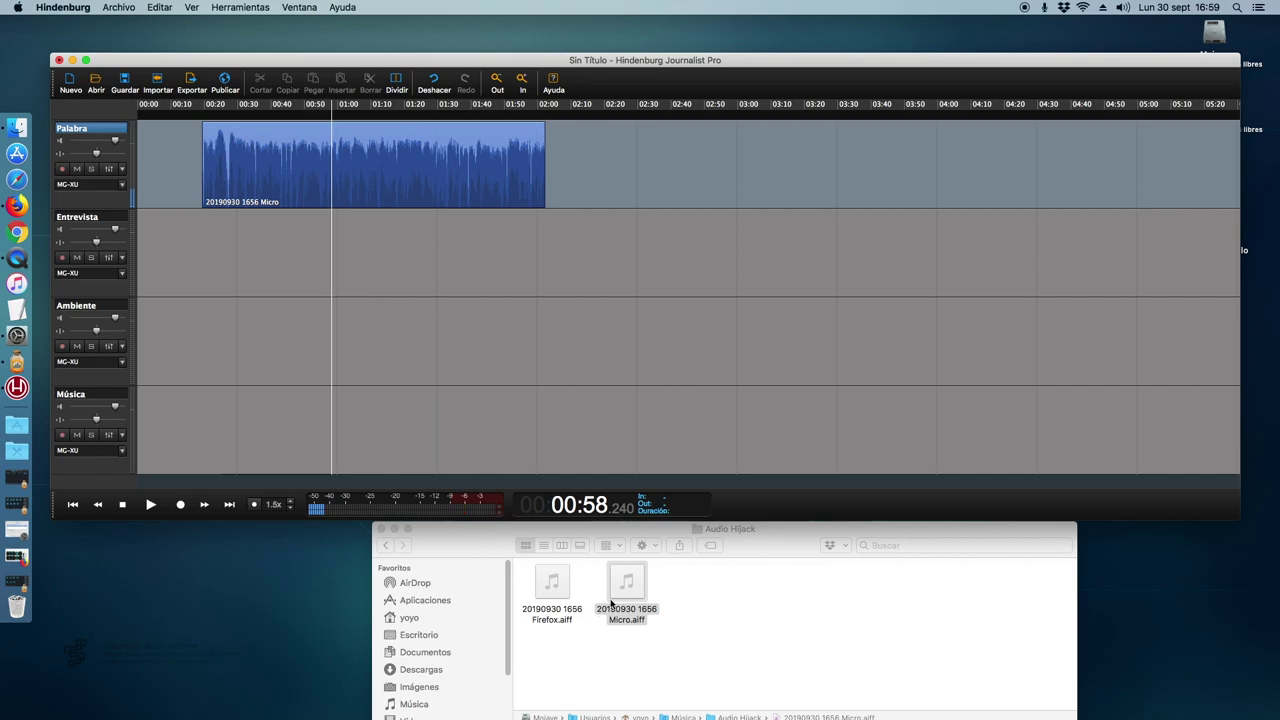
drag(548, 590, 229, 258)
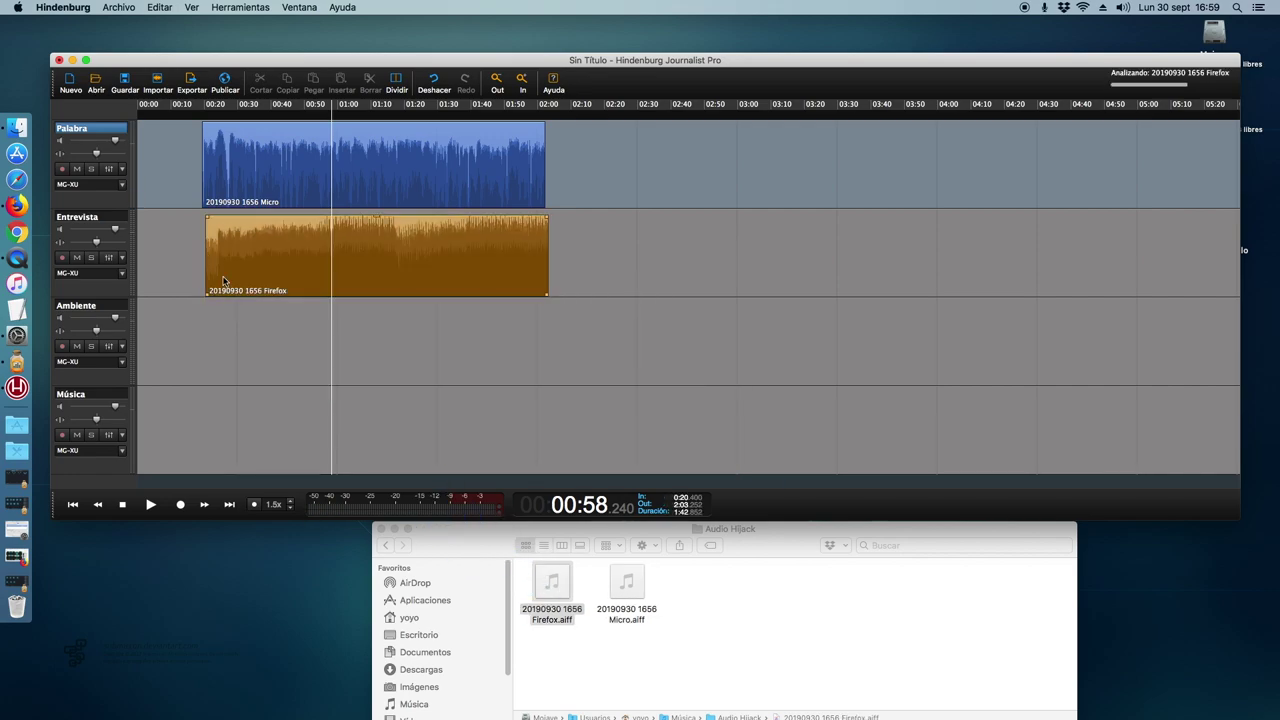
drag(374, 163, 745, 163)
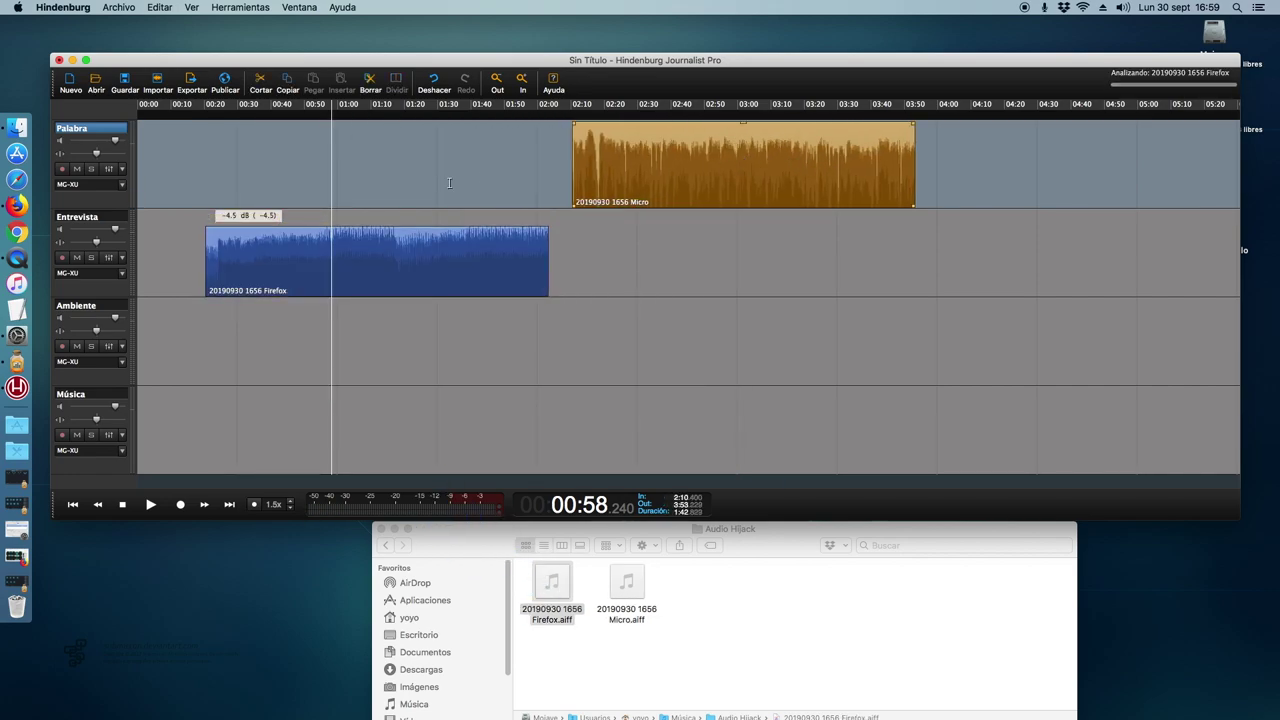
Step: Play a short part of the Firefox clip on the Entrevista track from about 1:07
click(362, 113)
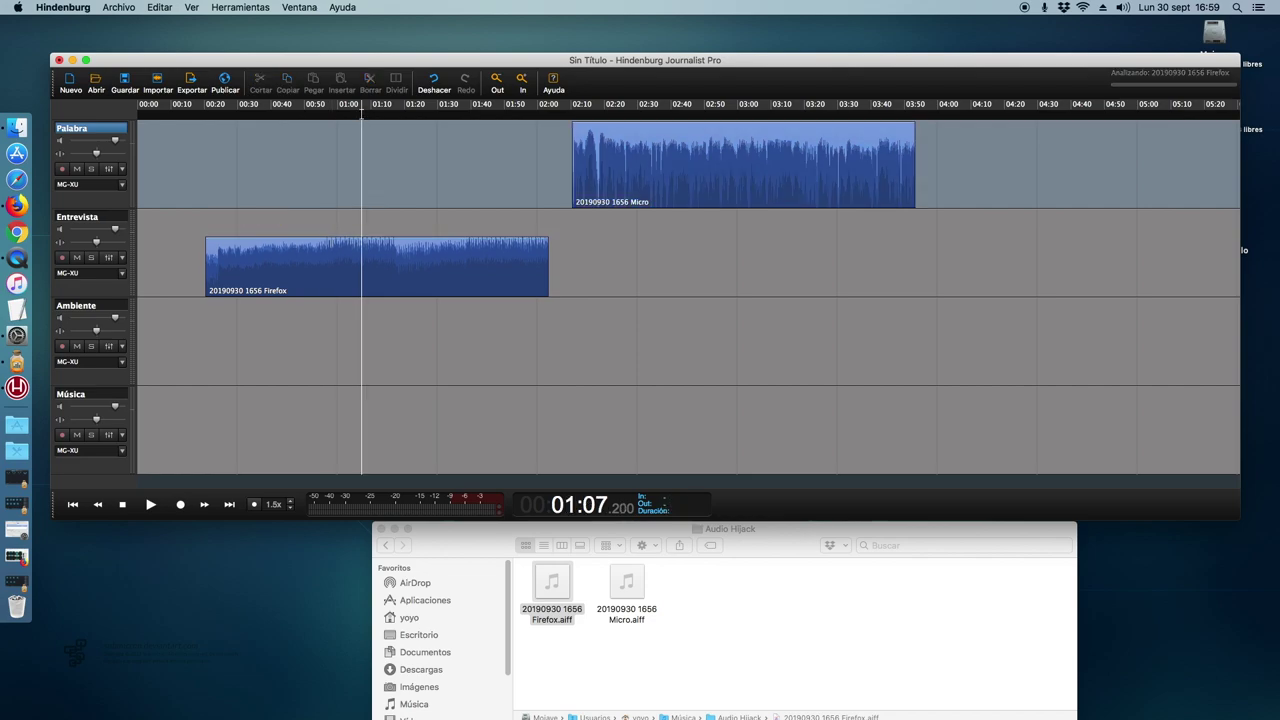
key(space)
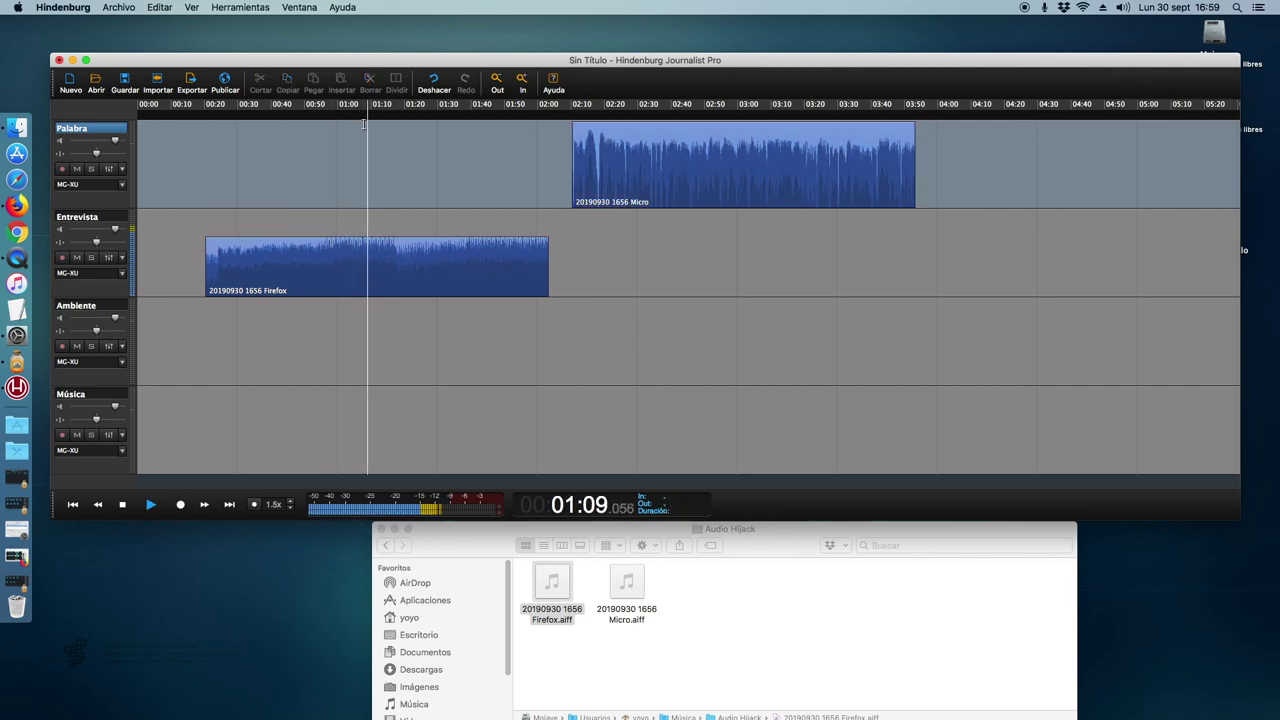
key(space)
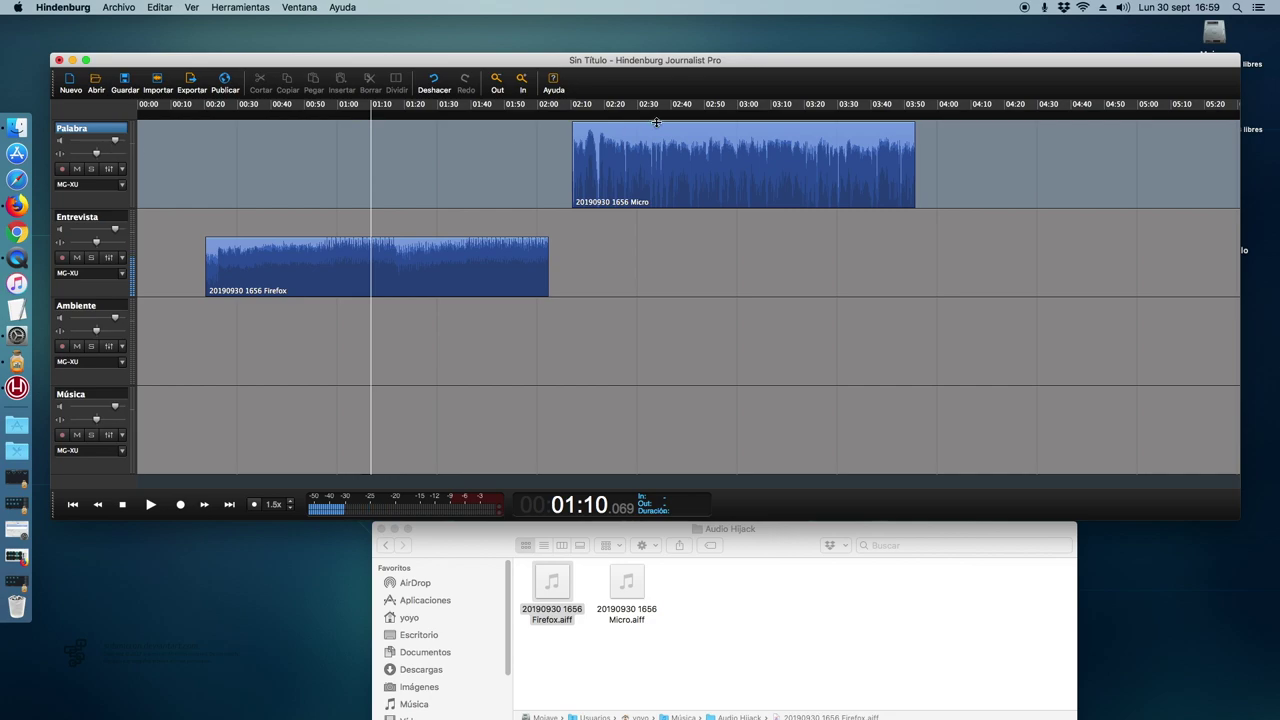
Step: Move the Micro clip on the Palabra track to start at about 1:10
click(660, 155)
drag(660, 155, 437, 152)
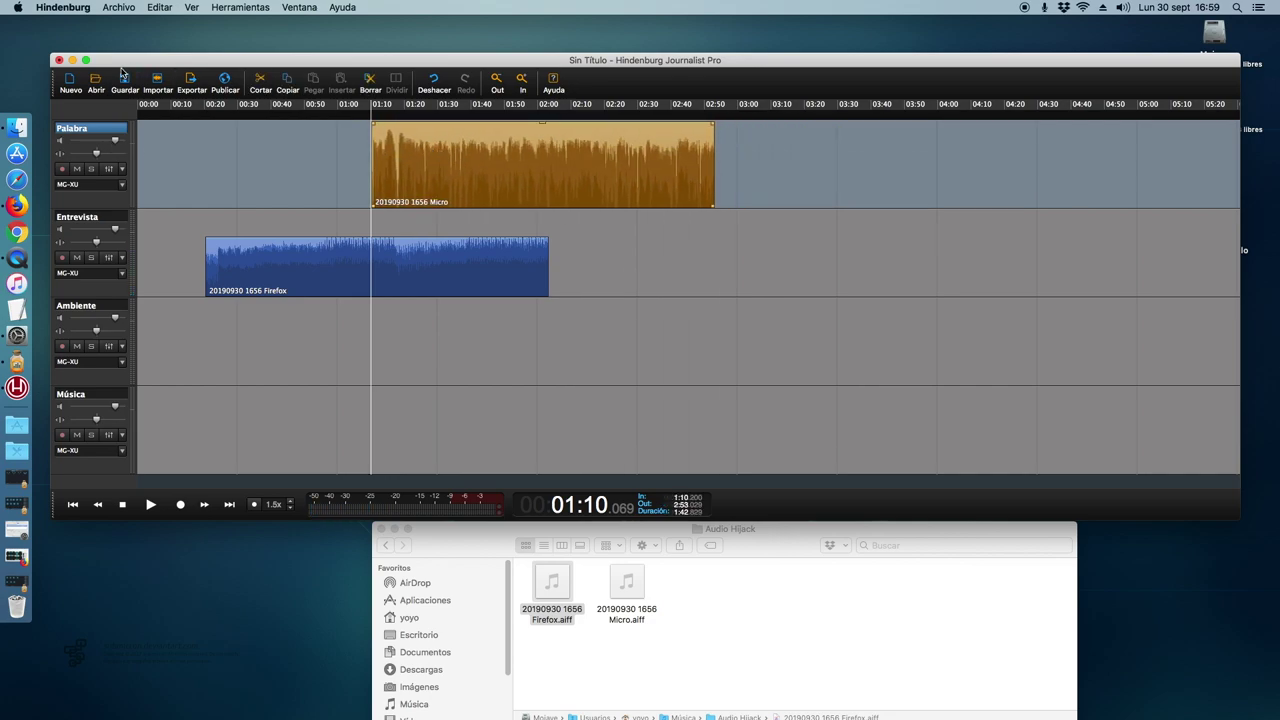
Step: Check the audio settings in Hindenburg's preferences, including the recording device and sample rate, without changing them
click(66, 9)
click(92, 48)
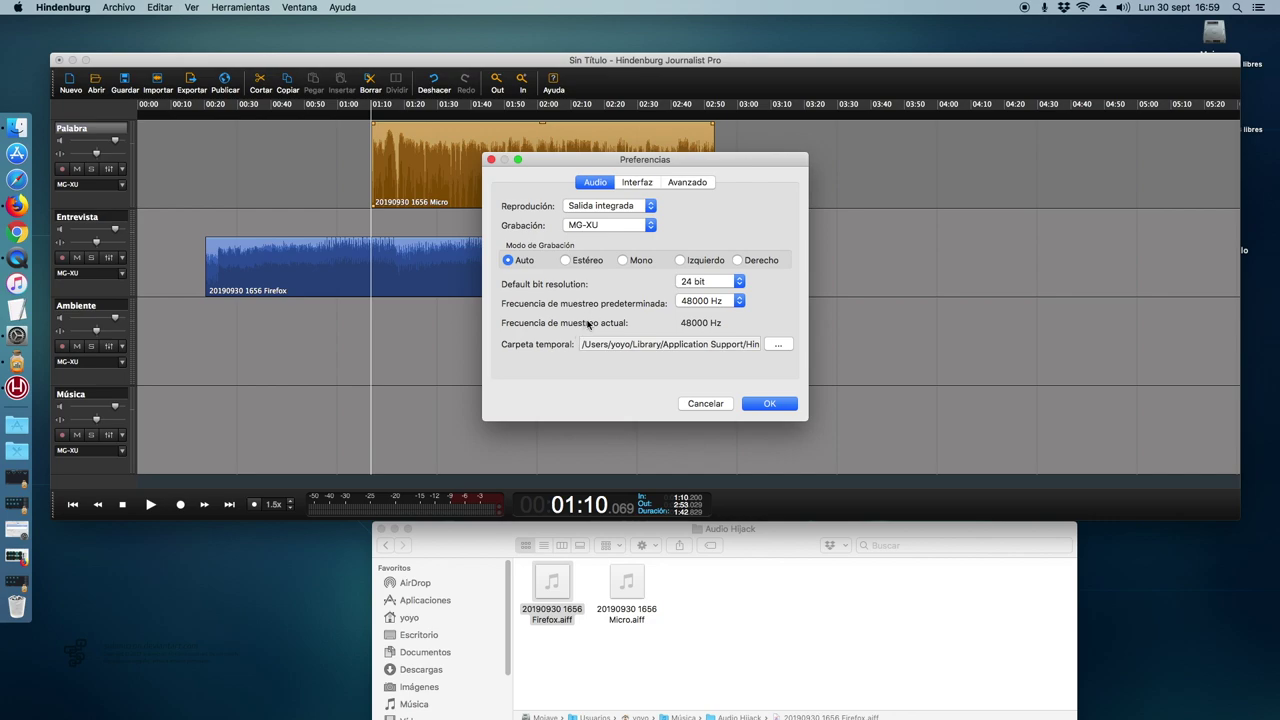
click(705, 403)
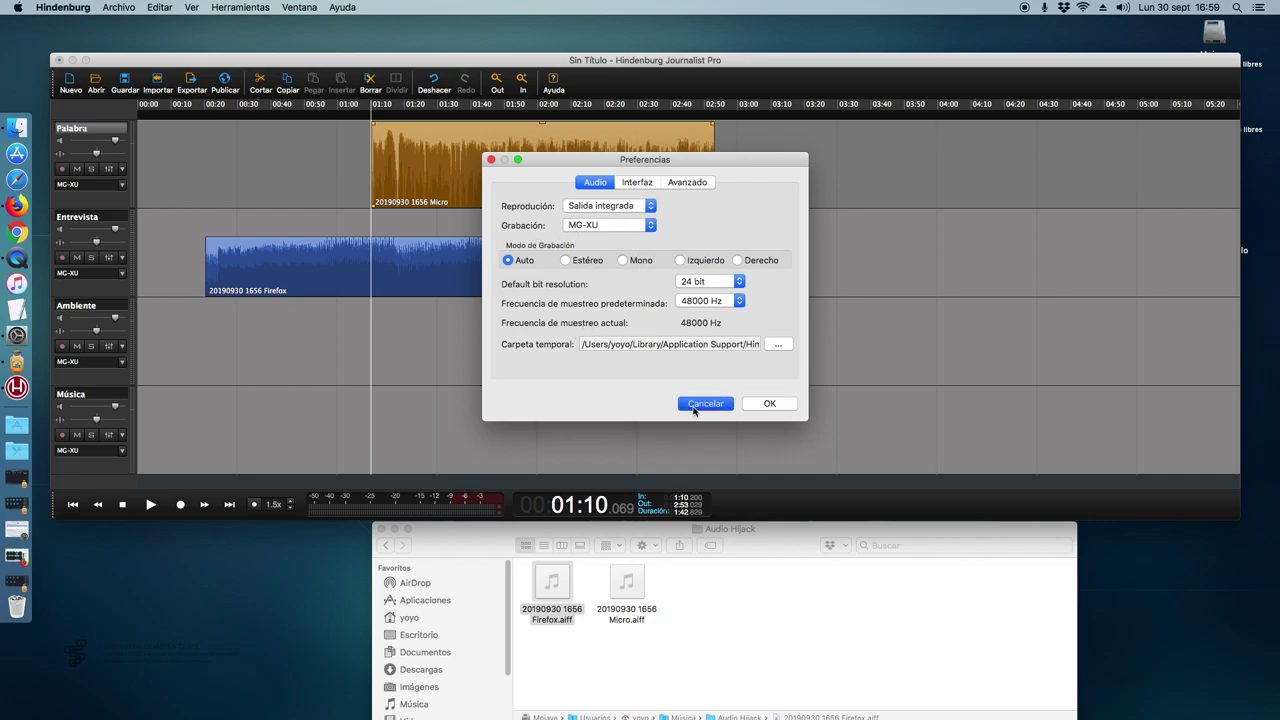
Step: Align the Firefox and Micro clips at 0:00 and raise the Firefox clip's volume between 0:35 and 1:14
drag(270, 265, 203, 260)
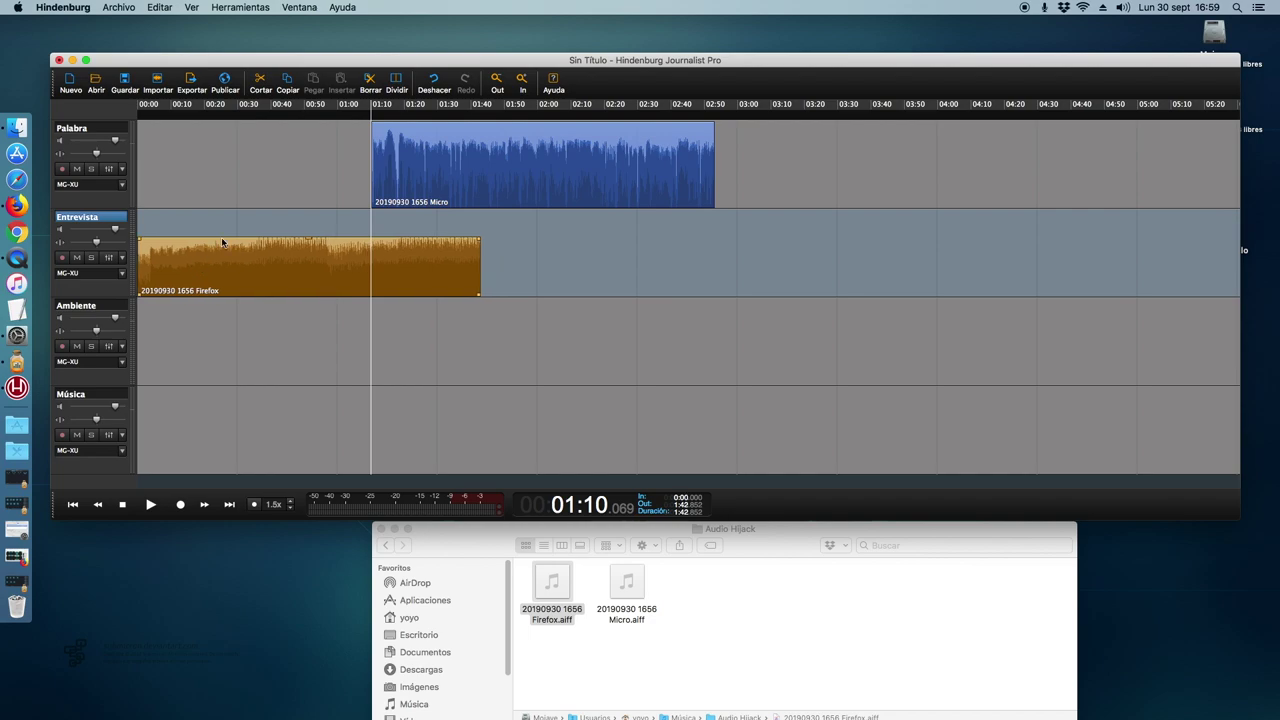
drag(415, 160, 170, 163)
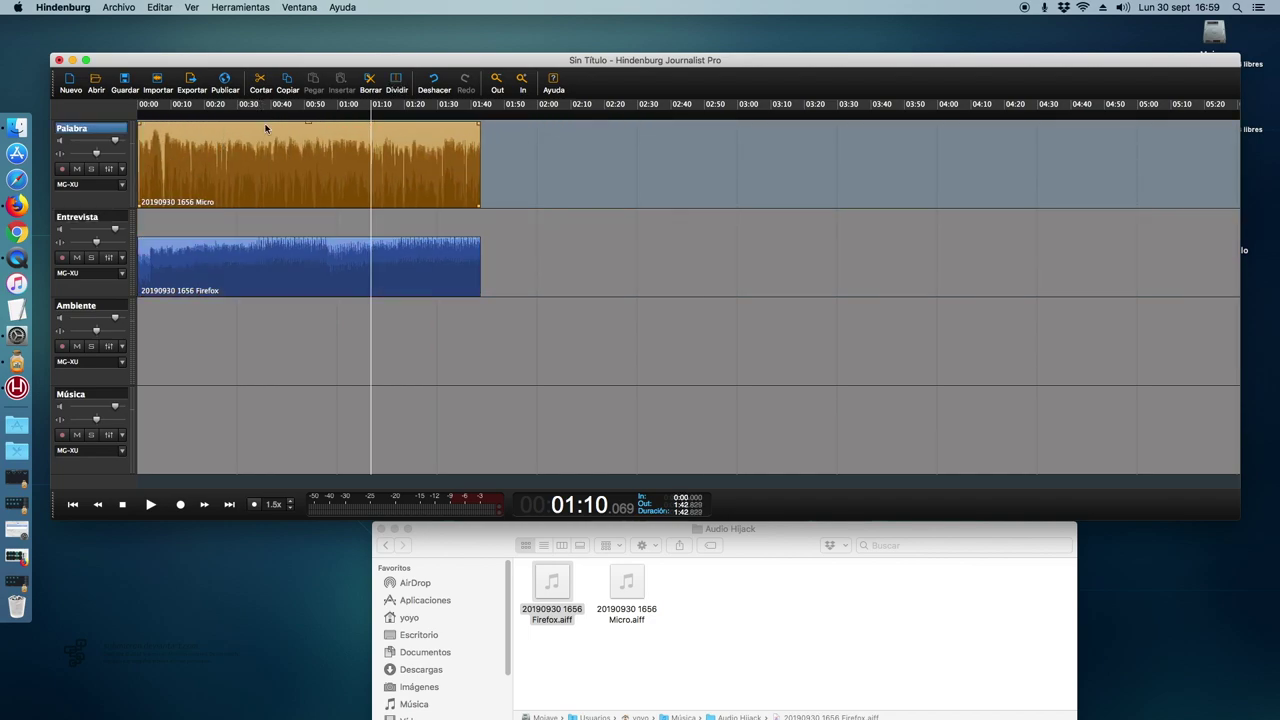
click(326, 272)
drag(357, 278, 326, 216)
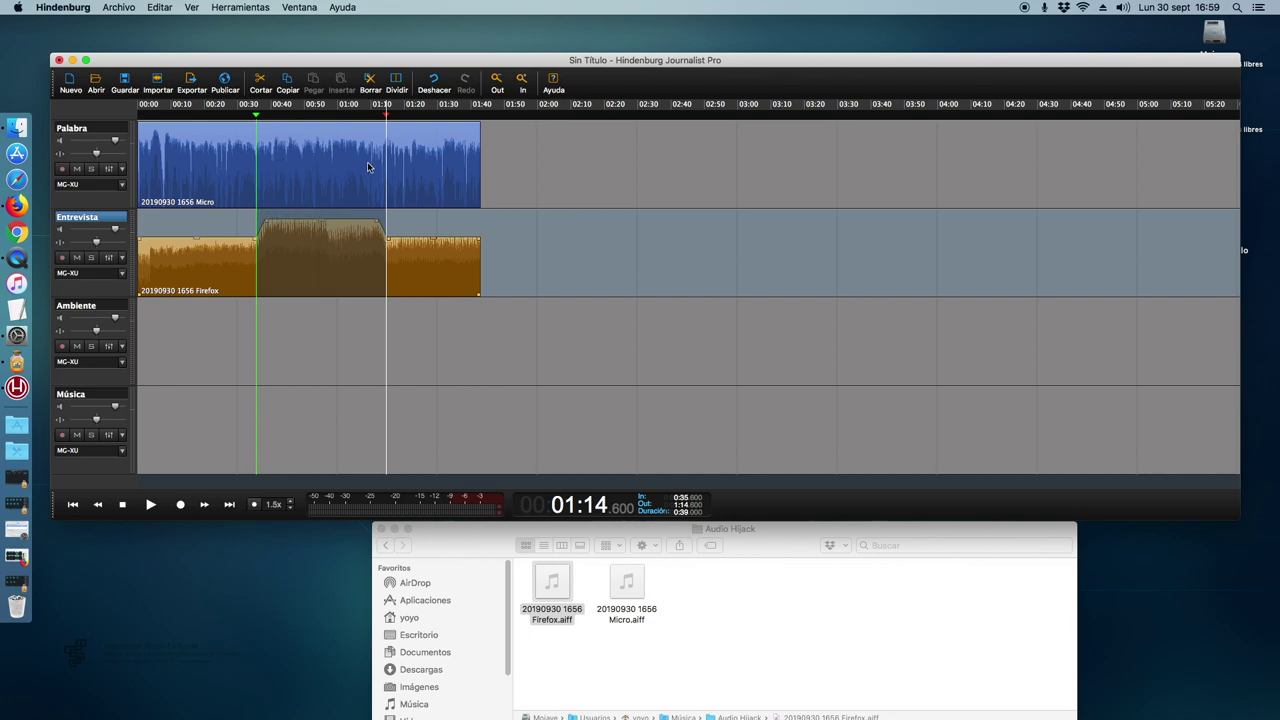
Step: Minimize the Hindenburg project and bring up the Test-Youtube session in Audio Hijack
click(73, 61)
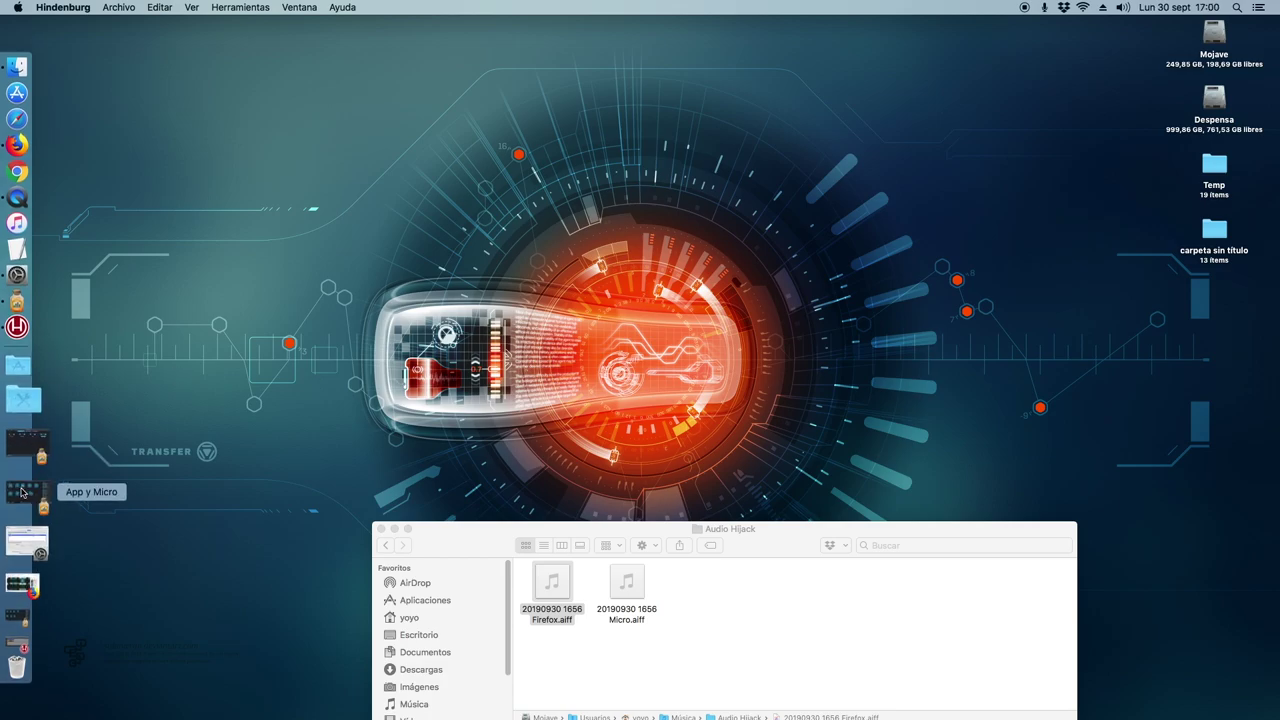
click(17, 411)
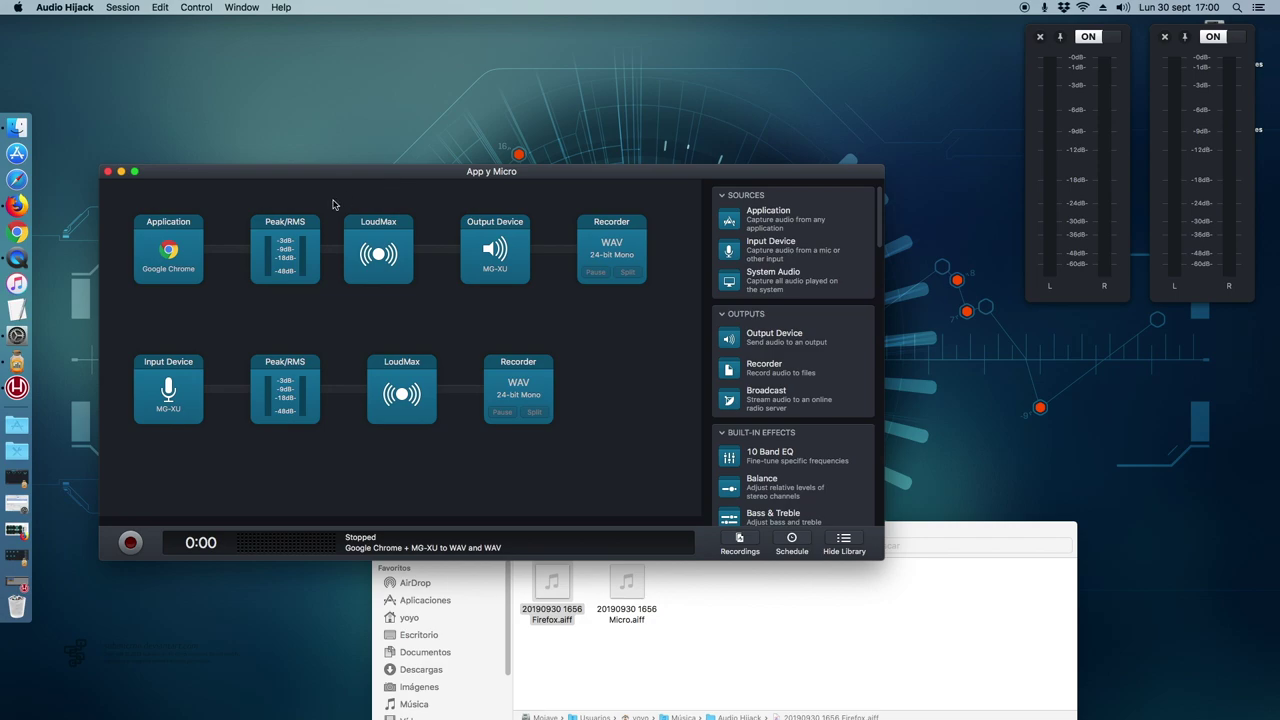
click(121, 172)
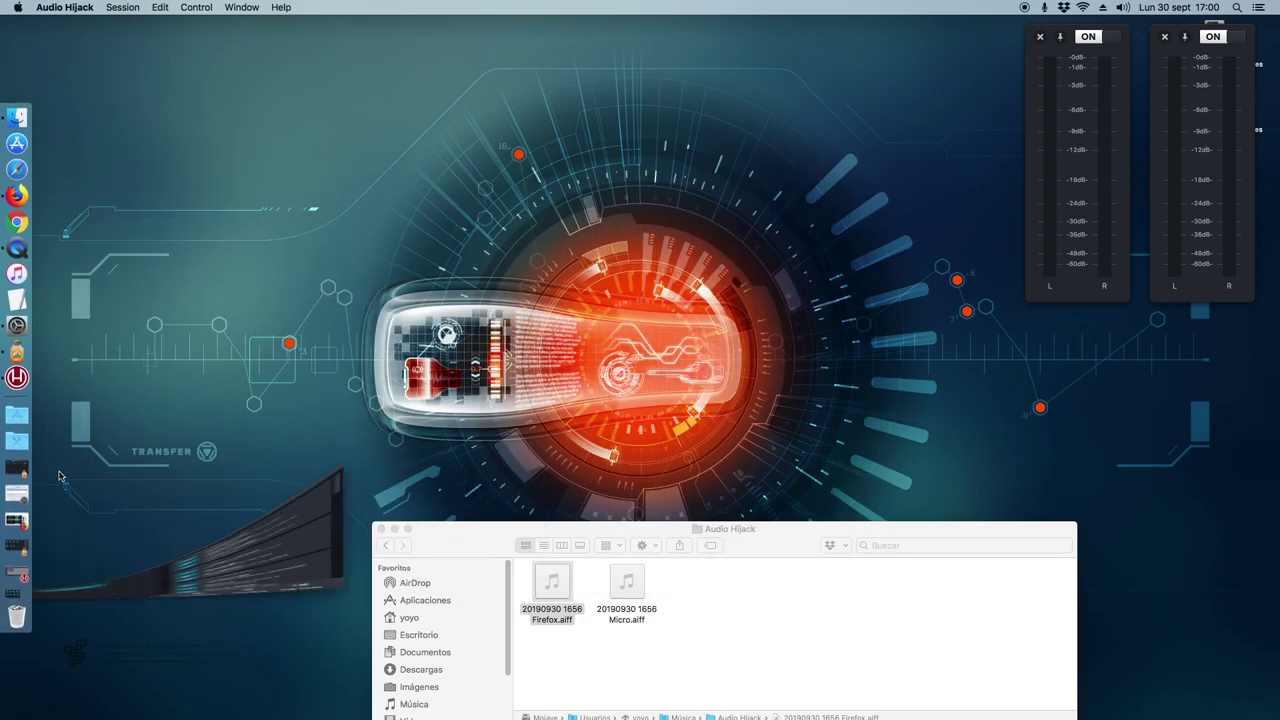
click(27, 533)
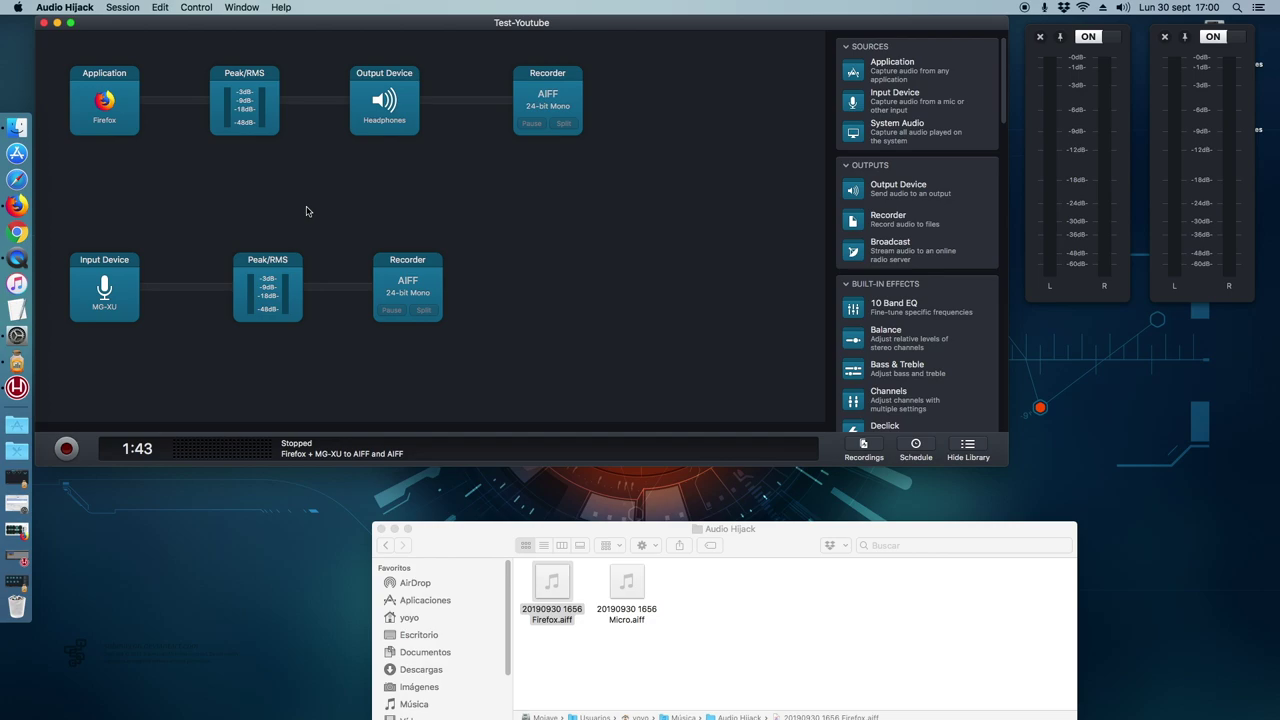
drag(305, 27, 312, 27)
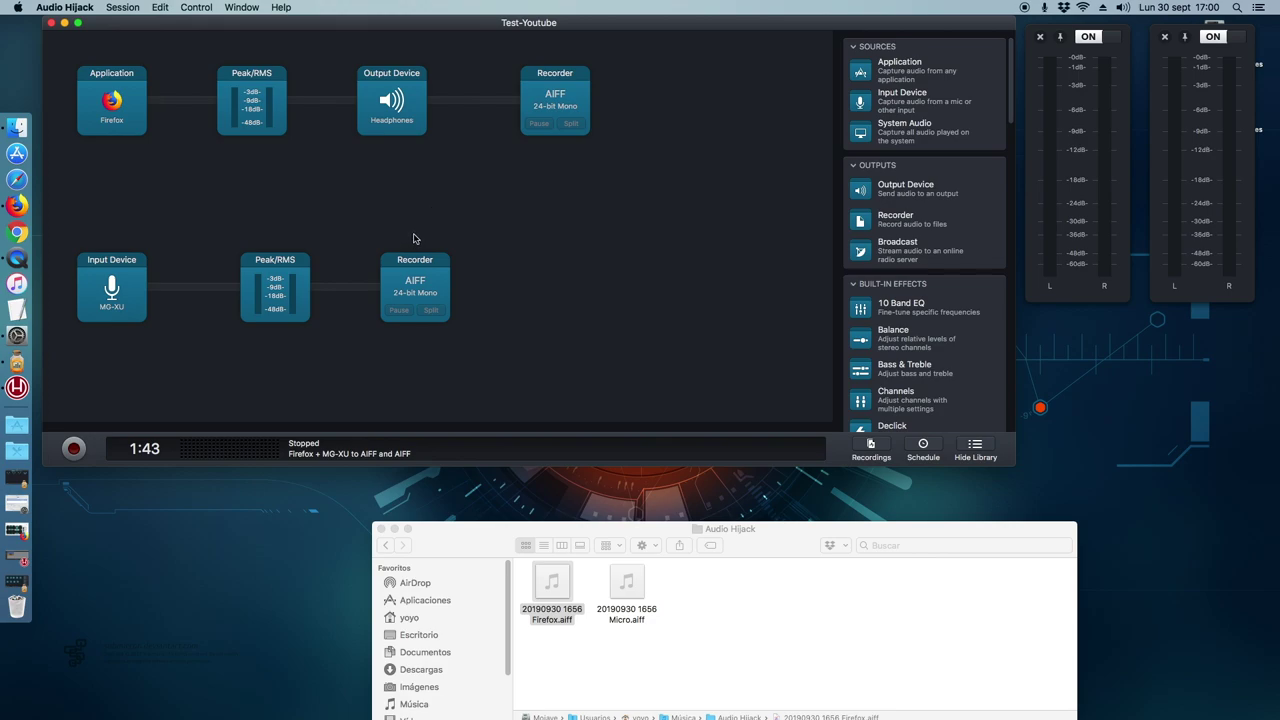
Step: Review the settings of the Firefox source, Headphones output, MG-XU input and both Recorder blocks in the Test-Youtube session
click(129, 121)
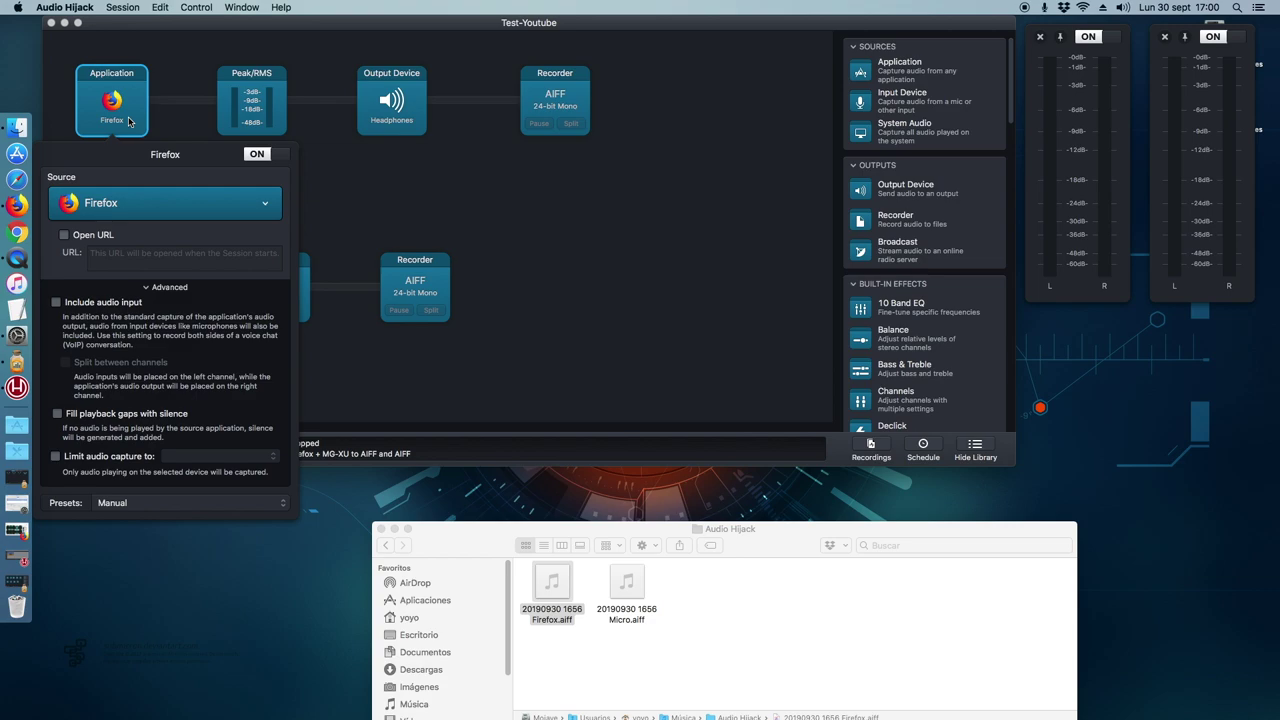
click(407, 190)
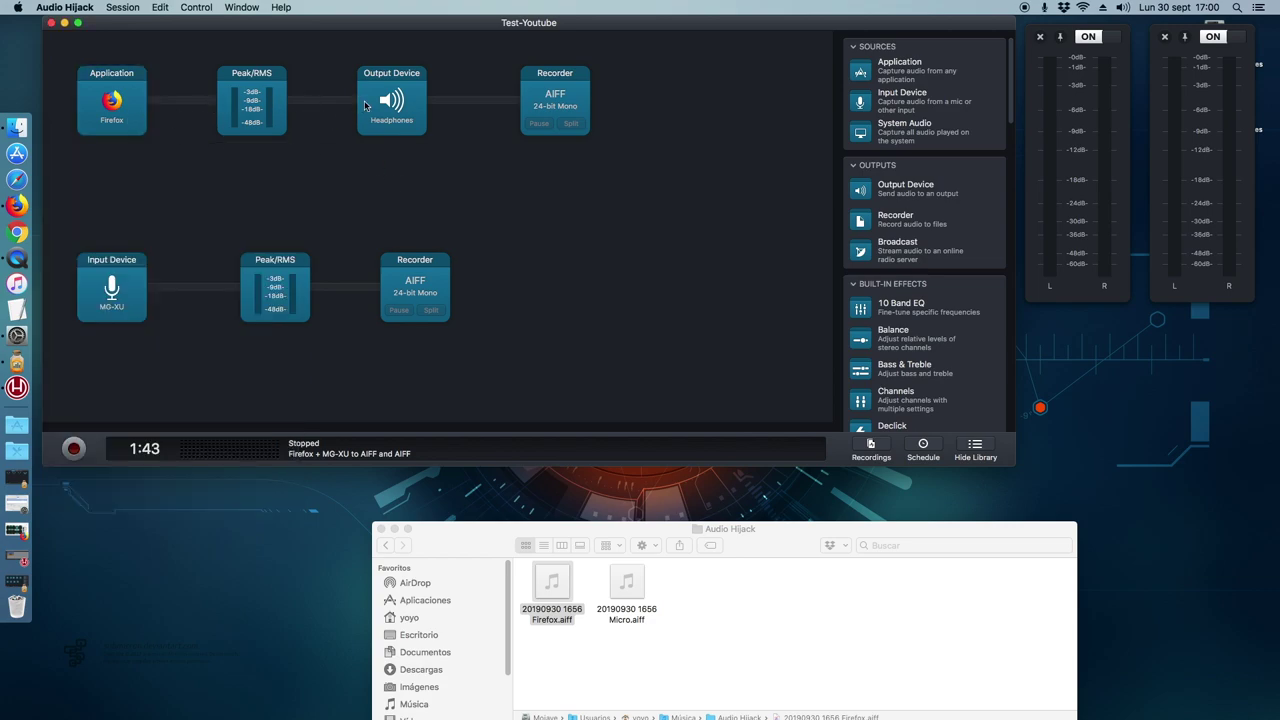
click(365, 105)
click(567, 182)
click(567, 127)
click(370, 200)
click(126, 292)
click(182, 213)
click(405, 289)
click(315, 229)
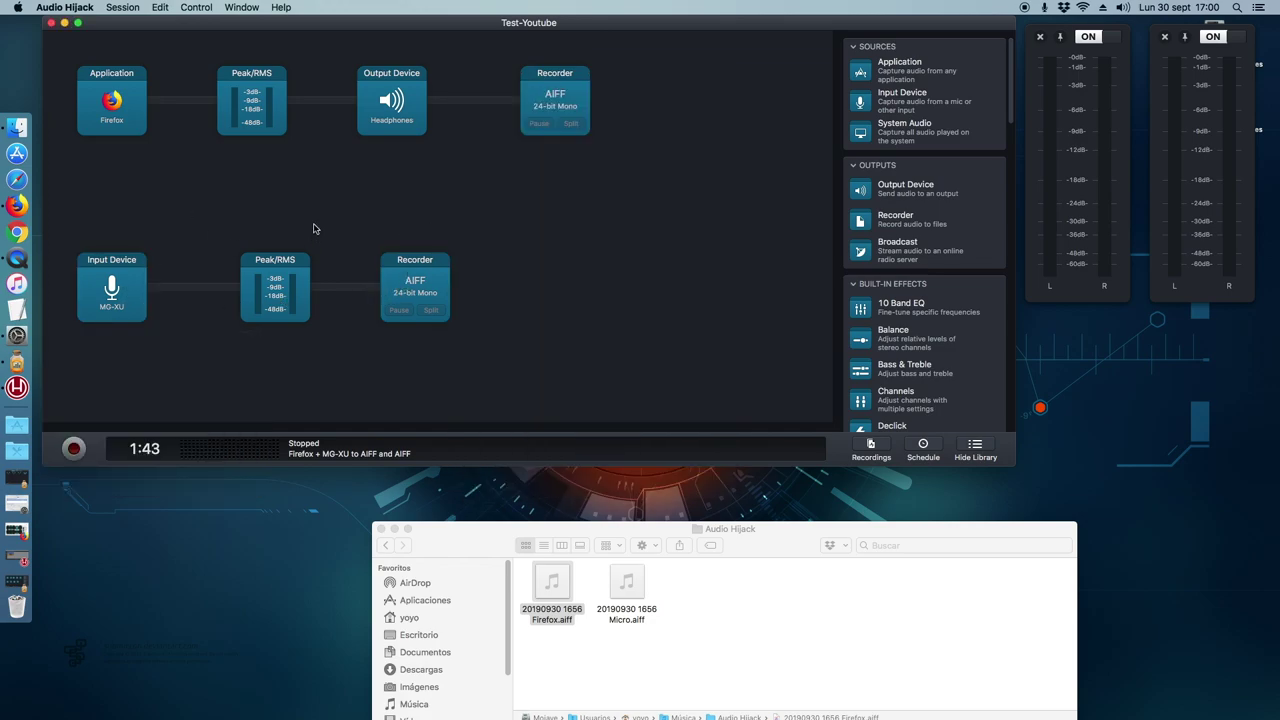